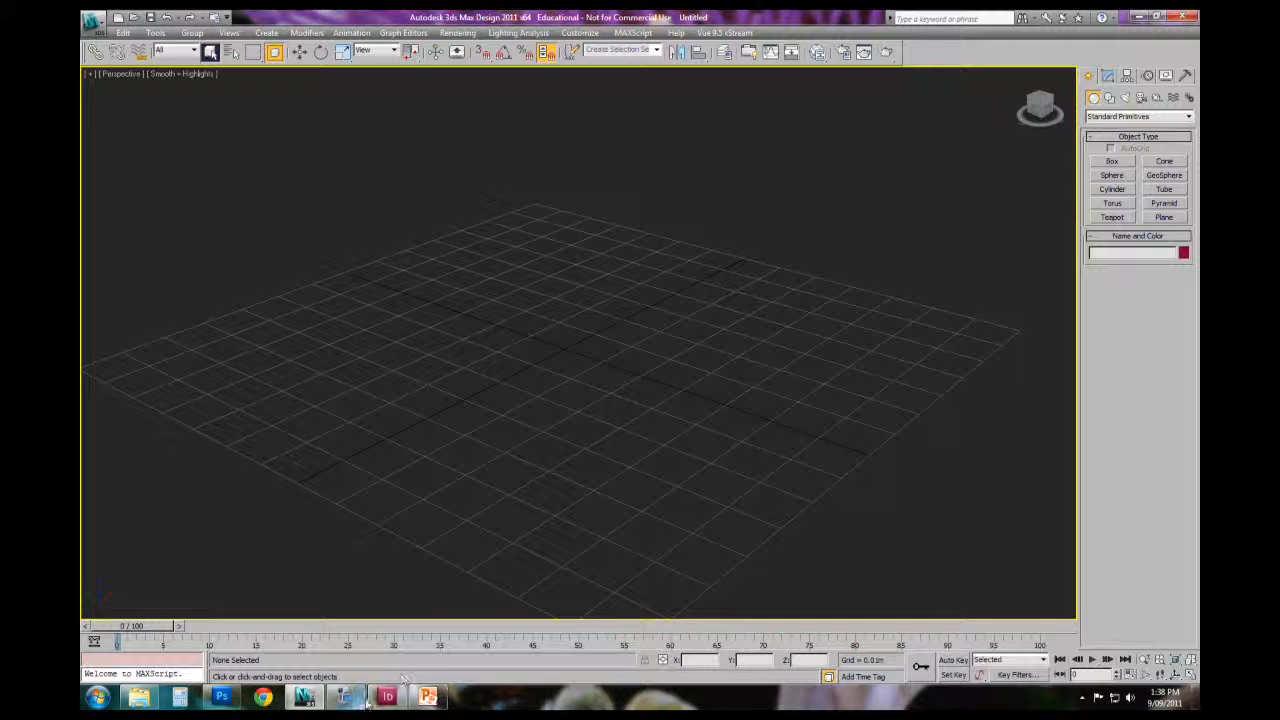
{"action": "left_click", "coordinate": [347, 698]}
{"action": "left_click", "coordinate": [238, 471]}
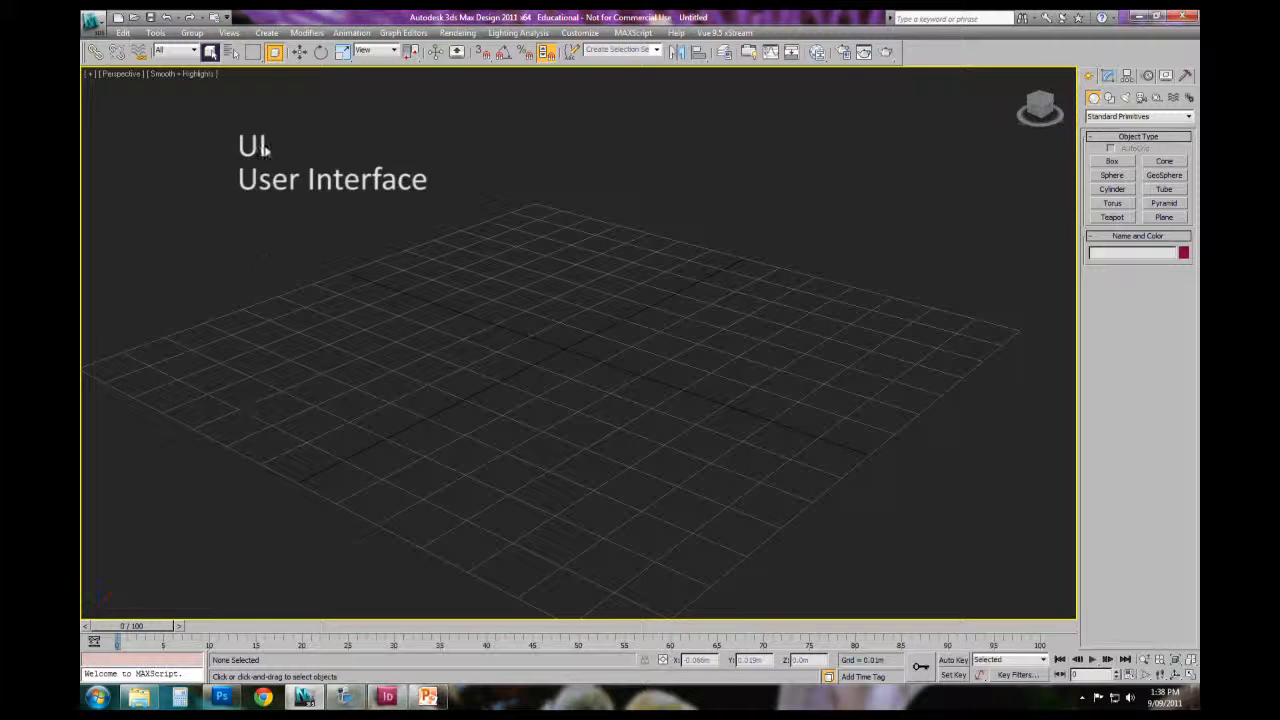
Step: Look through the application's file commands and the main menus, including Graph Editors, Group and Rendering
{"action": "left_click", "coordinate": [90, 20]}
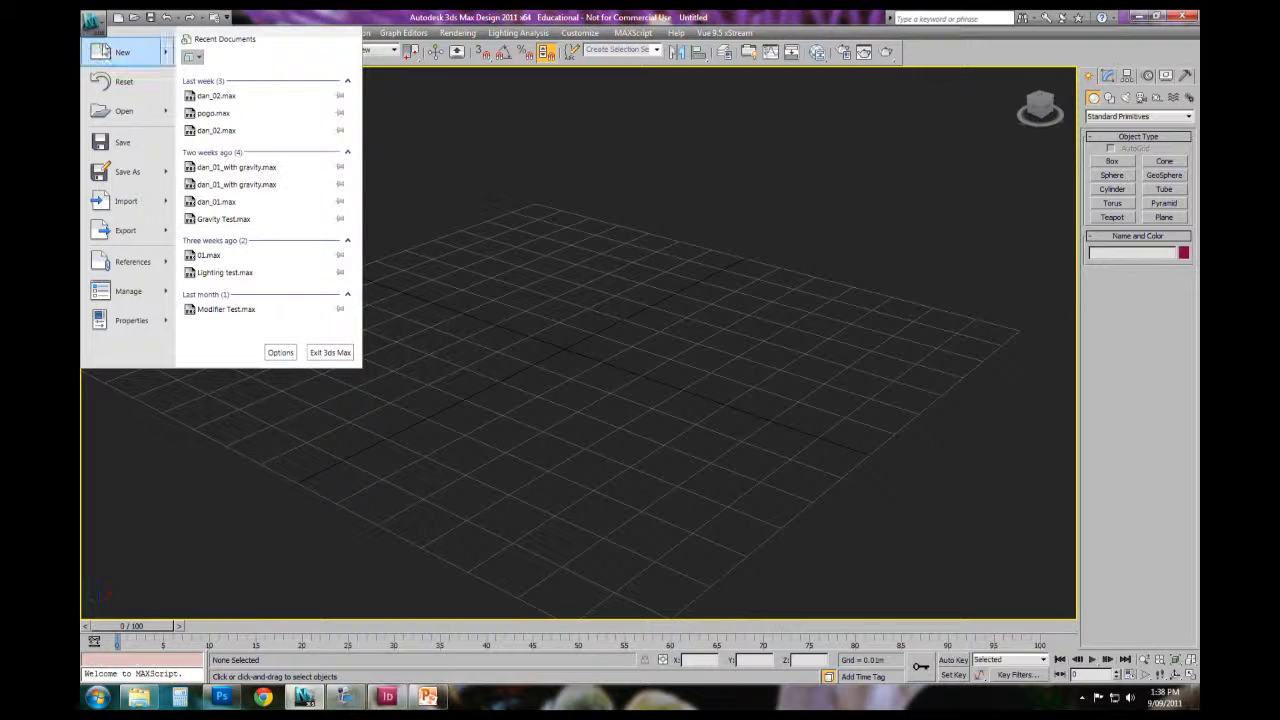
{"action": "mouse_move", "coordinate": [112, 55]}
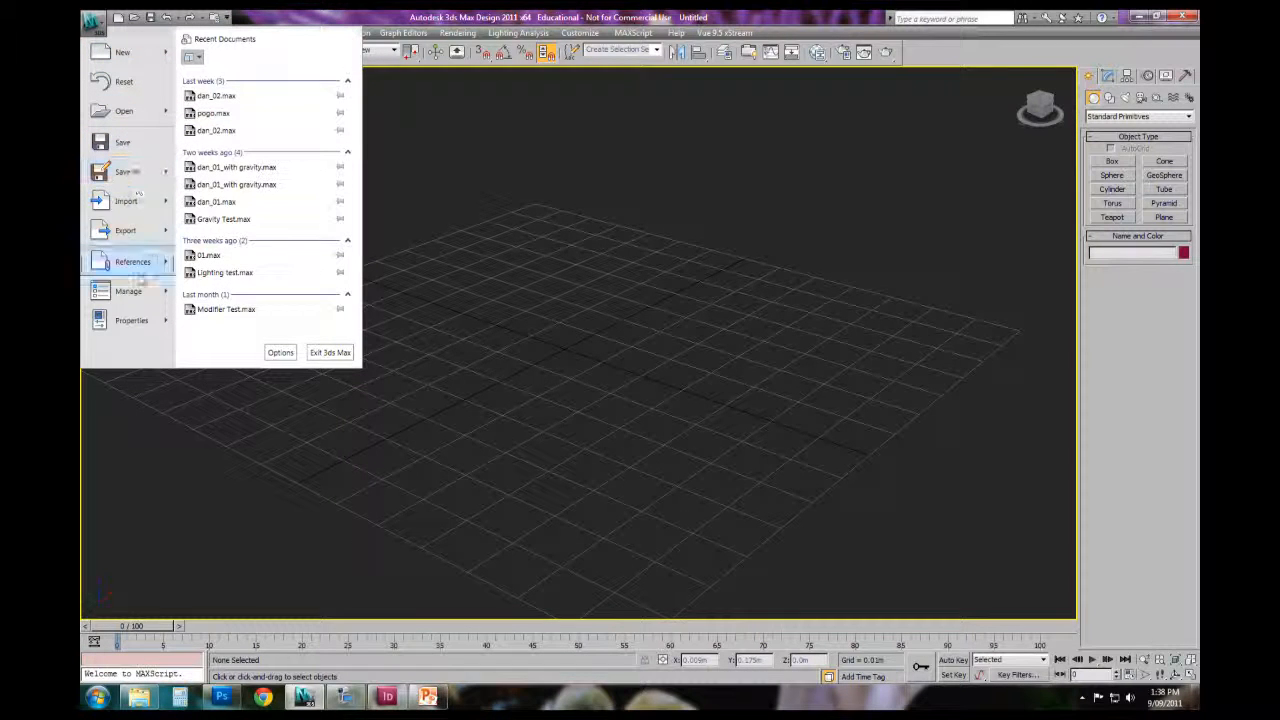
{"action": "left_click", "coordinate": [96, 24]}
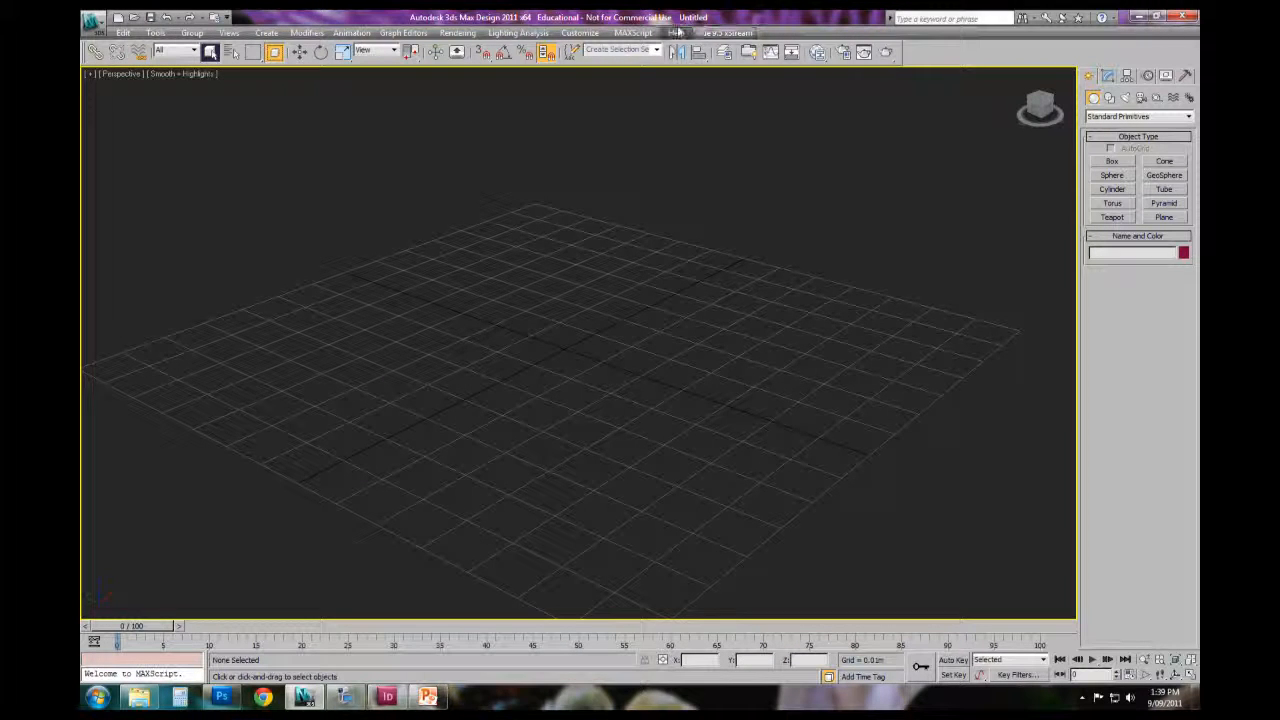
{"action": "left_click", "coordinate": [633, 33]}
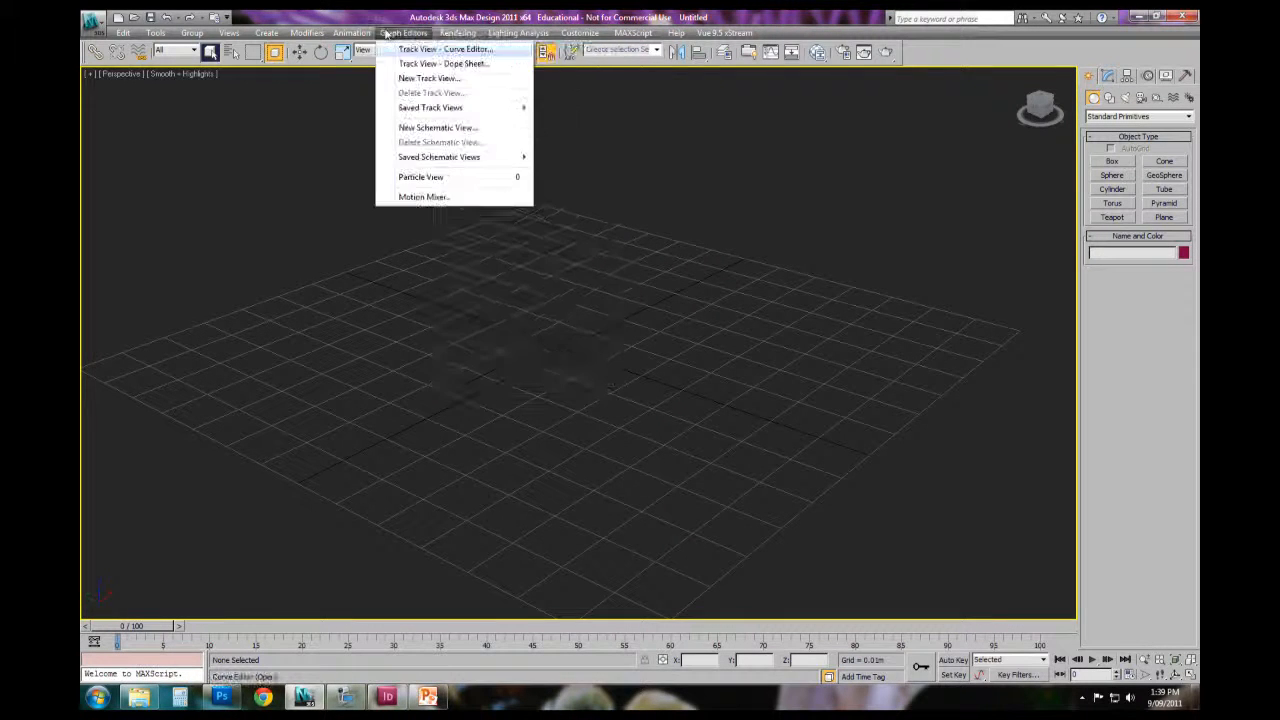
{"action": "mouse_move", "coordinate": [269, 33]}
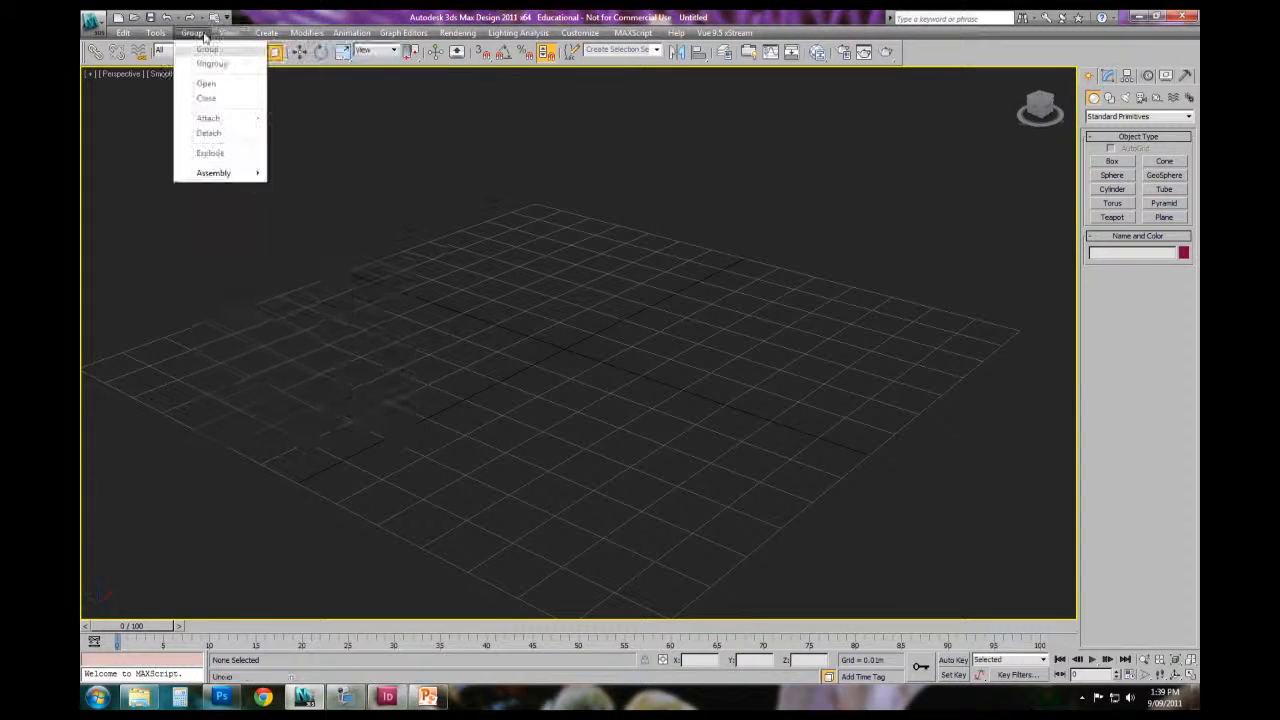
{"action": "mouse_move", "coordinate": [124, 34]}
{"action": "mouse_move", "coordinate": [457, 33]}
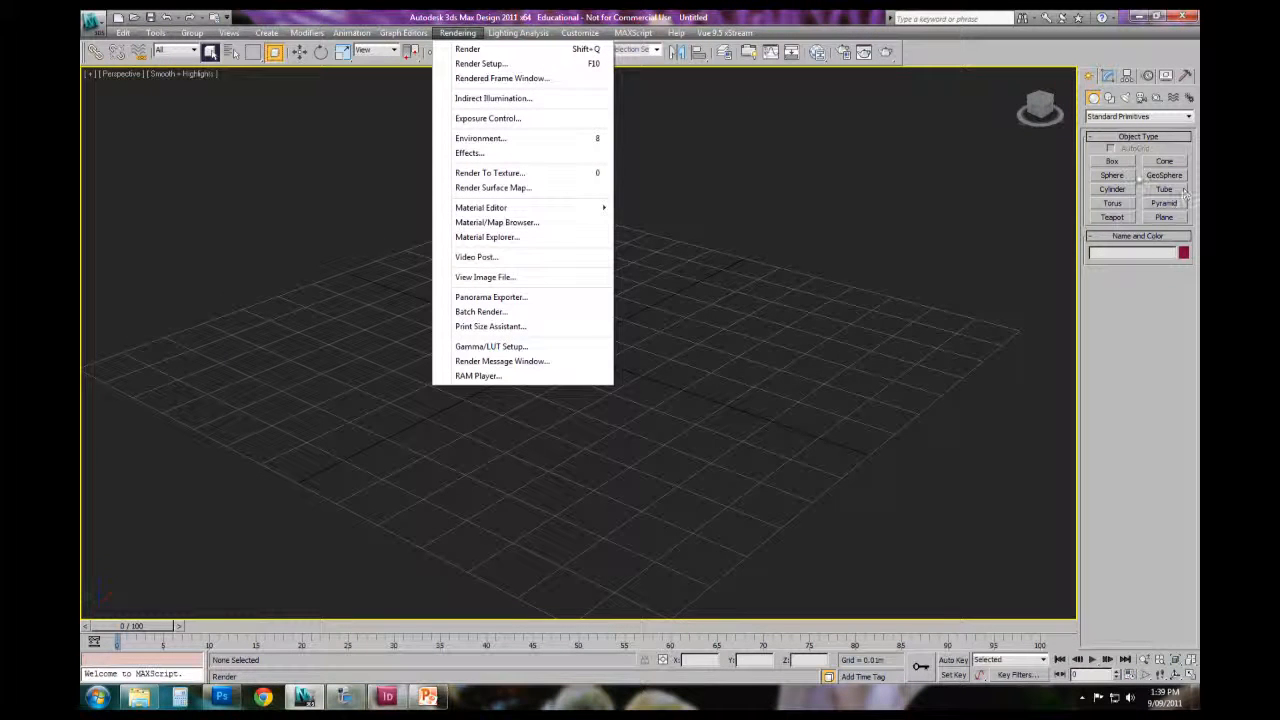
{"action": "left_click", "coordinate": [741, 19]}
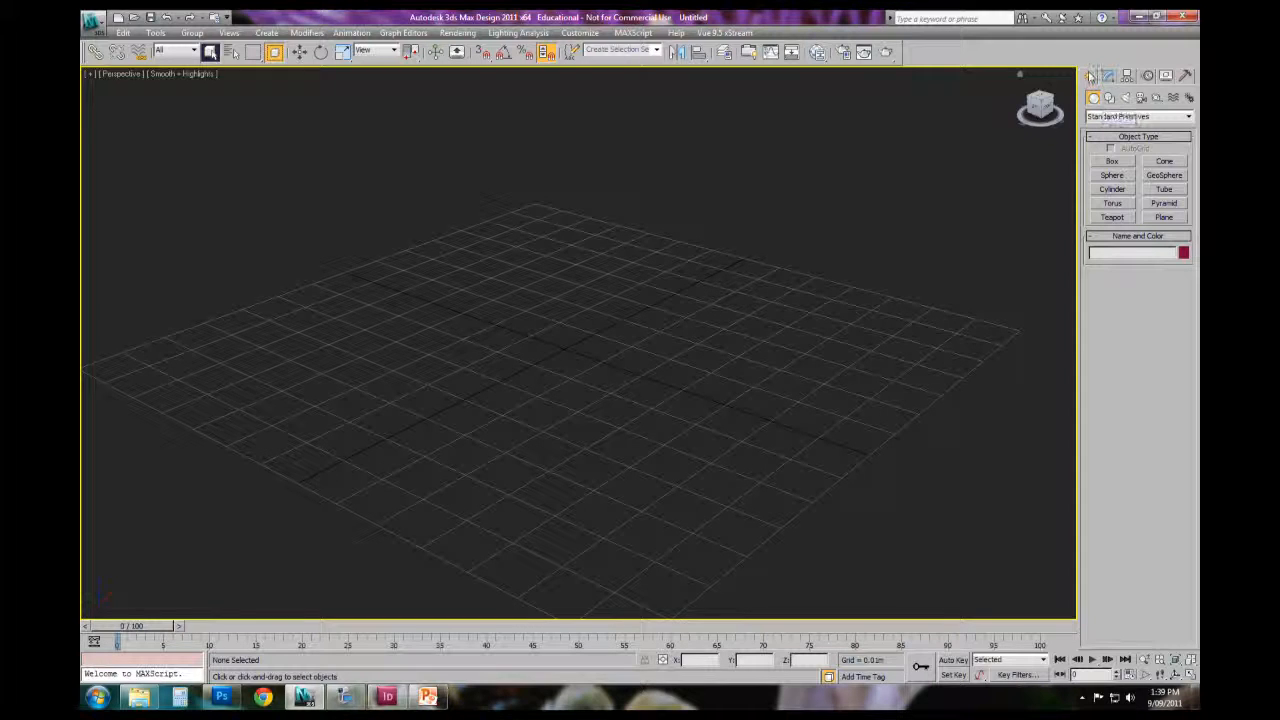
Step: Create a trial box in the middle of the grid, about 0.036 m long and 0.047 m wide, and undo it
{"action": "left_click", "coordinate": [1112, 161]}
{"action": "left_click_drag", "start_coordinate": [576, 378], "coordinate": [560, 543]}
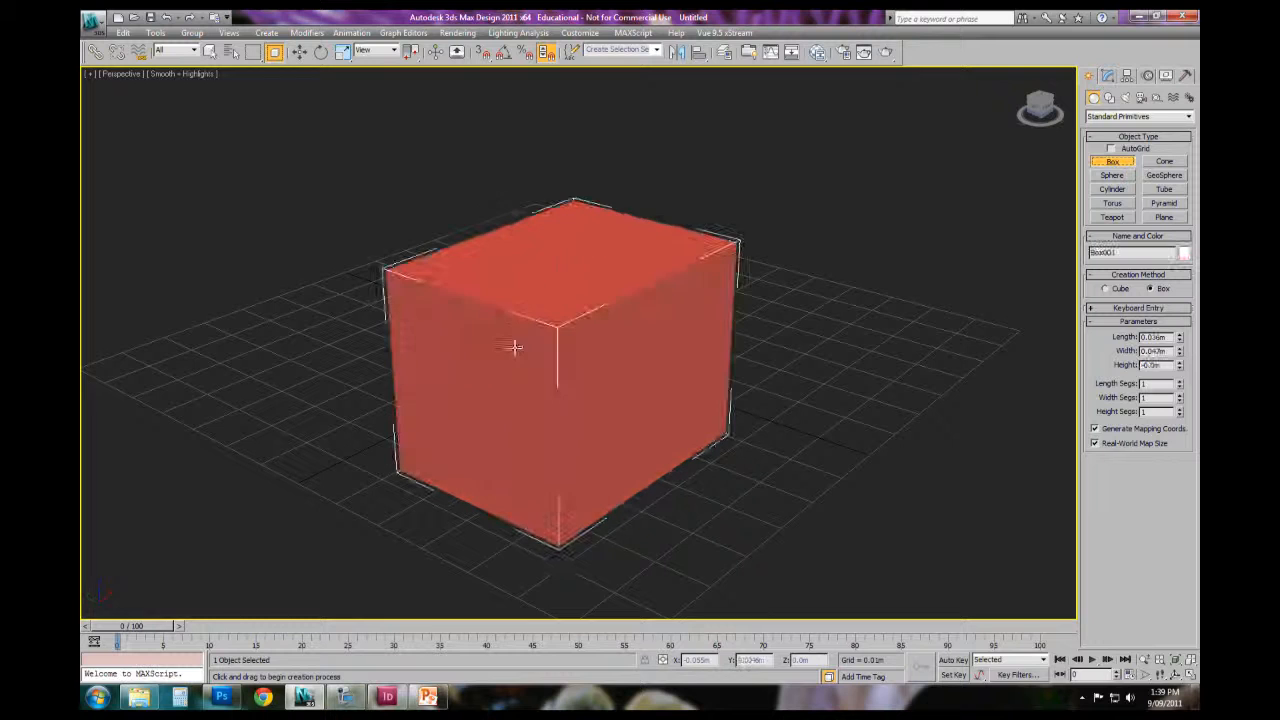
{"action": "left_click", "coordinate": [514, 337]}
{"action": "key", "text": "ctrl+z"}
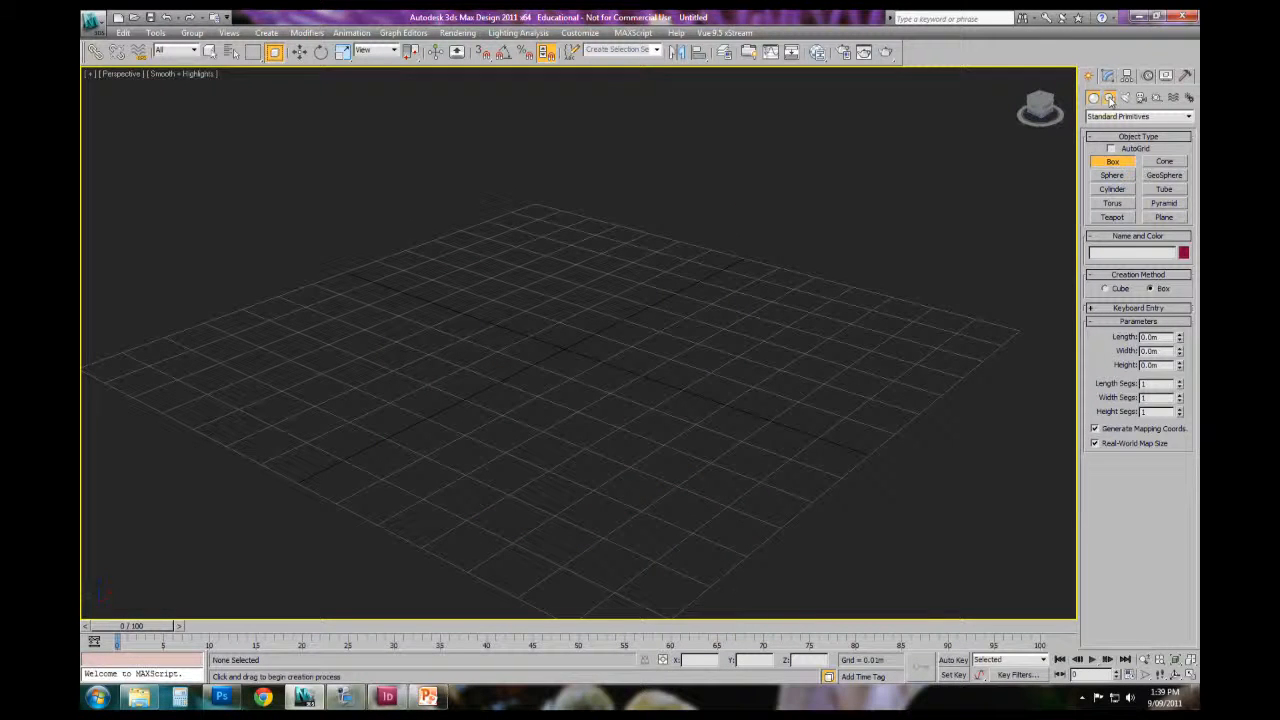
Step: Examine the object creation categories for shapes, systems and geometry, and the area for modifiers
{"action": "left_click", "coordinate": [1110, 98]}
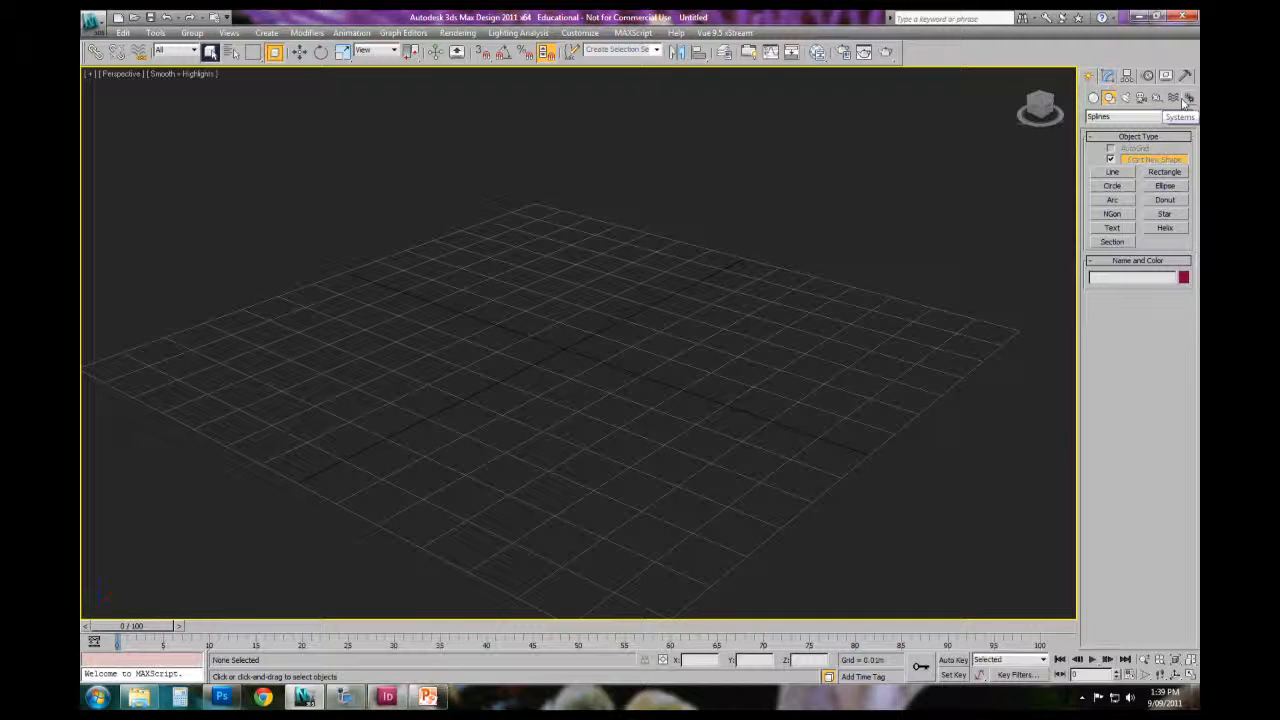
{"action": "left_click", "coordinate": [1187, 99]}
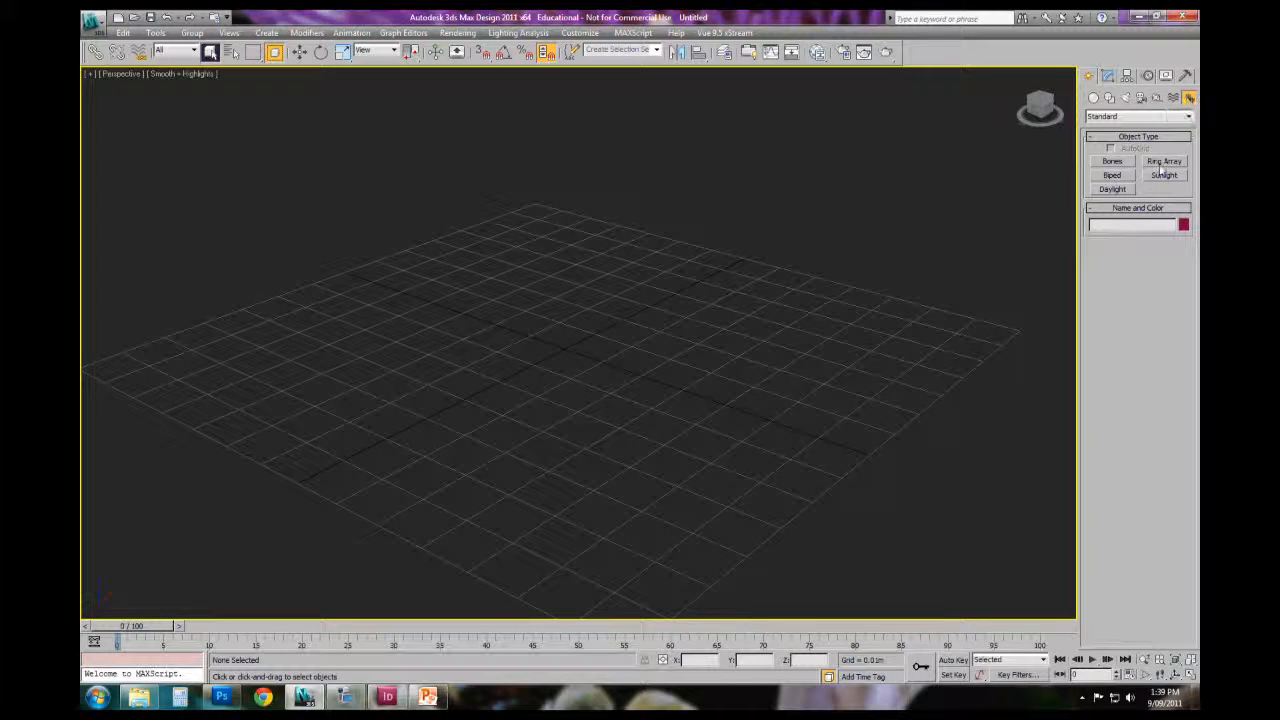
{"action": "left_click", "coordinate": [1093, 97]}
{"action": "left_click", "coordinate": [1107, 76]}
{"action": "left_click", "coordinate": [1090, 77]}
{"action": "left_click", "coordinate": [1107, 77]}
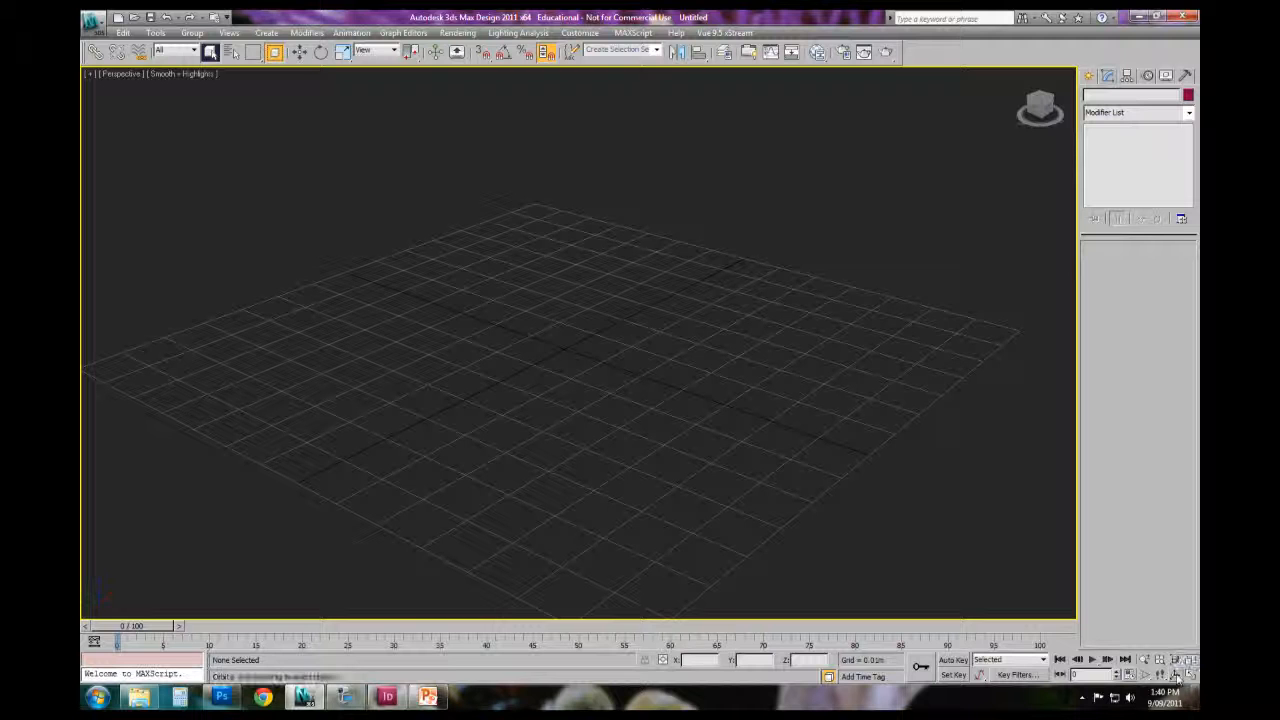
Step: Orbit the perspective view to a lower angle over the grid and leave the Orbit tool
{"action": "left_click", "coordinate": [1177, 676]}
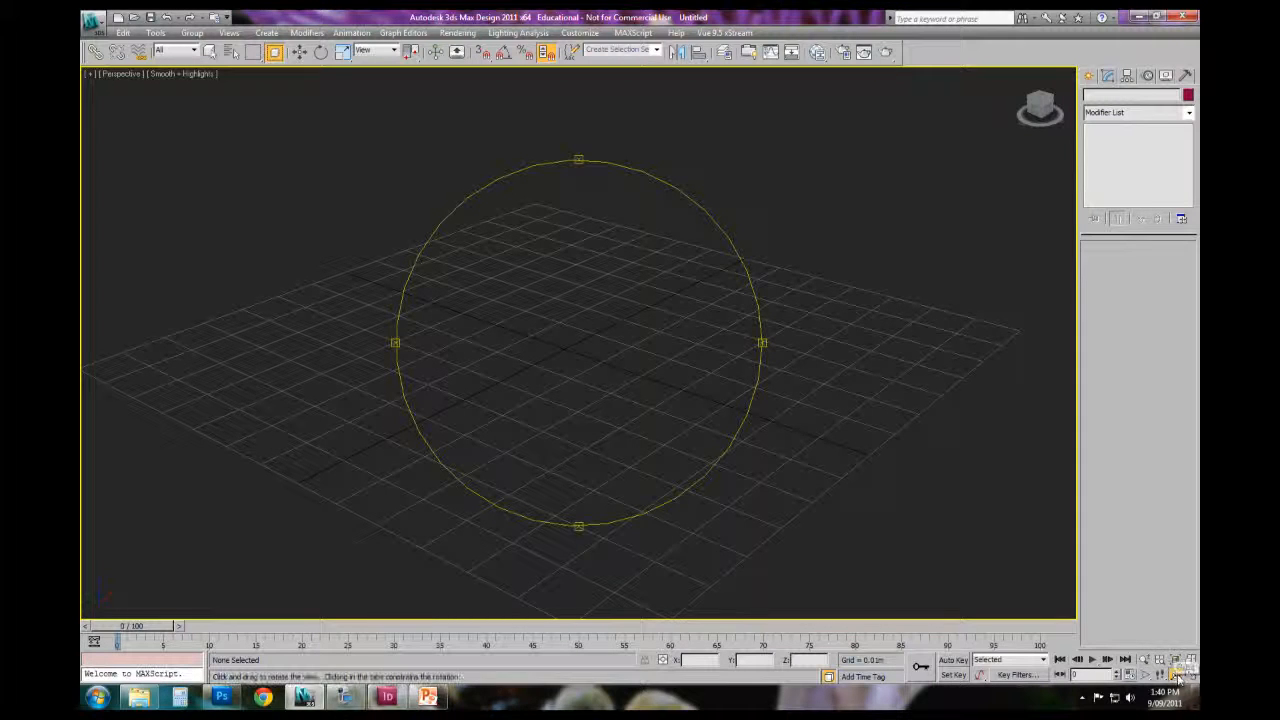
{"action": "left_click_drag", "start_coordinate": [634, 423], "coordinate": [579, 363]}
{"action": "right_click", "coordinate": [579, 364]}
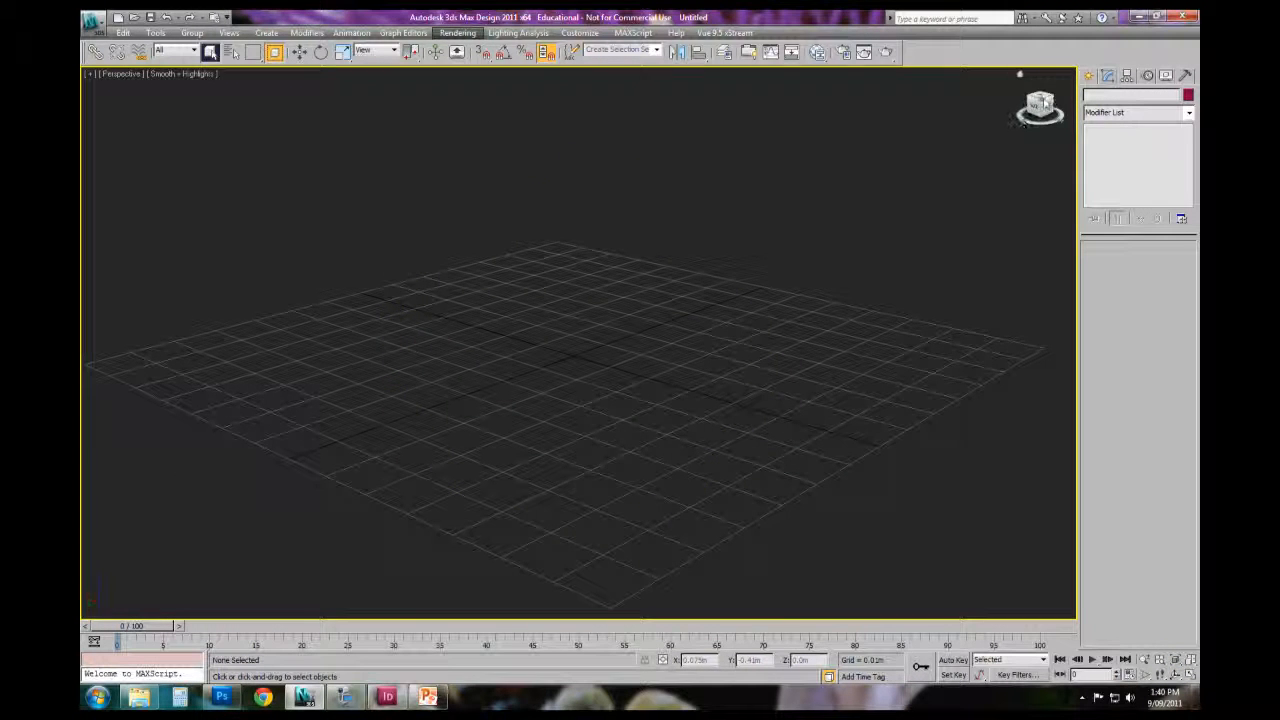
Step: Use the ViewCube to look straight down on the grid, roll the view, and pan the grid back into view
{"action": "left_click", "coordinate": [1040, 106]}
{"action": "left_click_drag", "start_coordinate": [1035, 101], "coordinate": [1046, 104]}
{"action": "left_click", "coordinate": [1041, 101]}
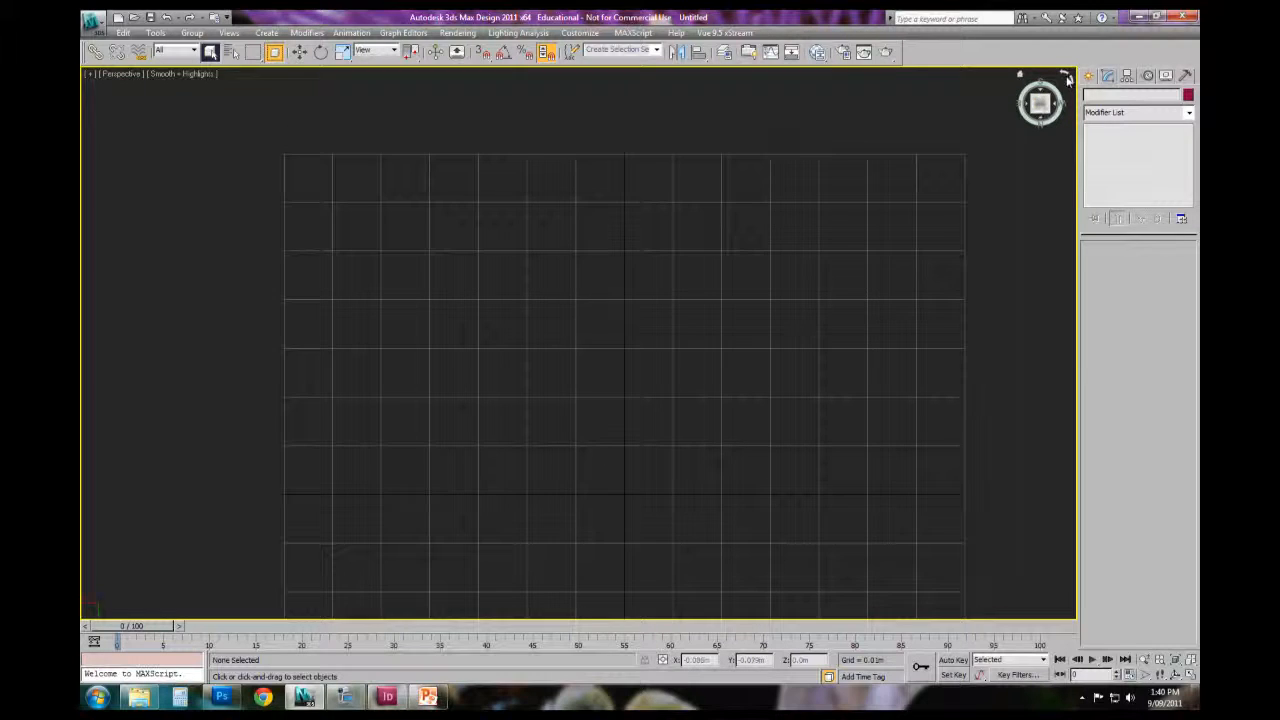
{"action": "left_click", "coordinate": [1073, 83]}
{"action": "left_click", "coordinate": [1073, 83]}
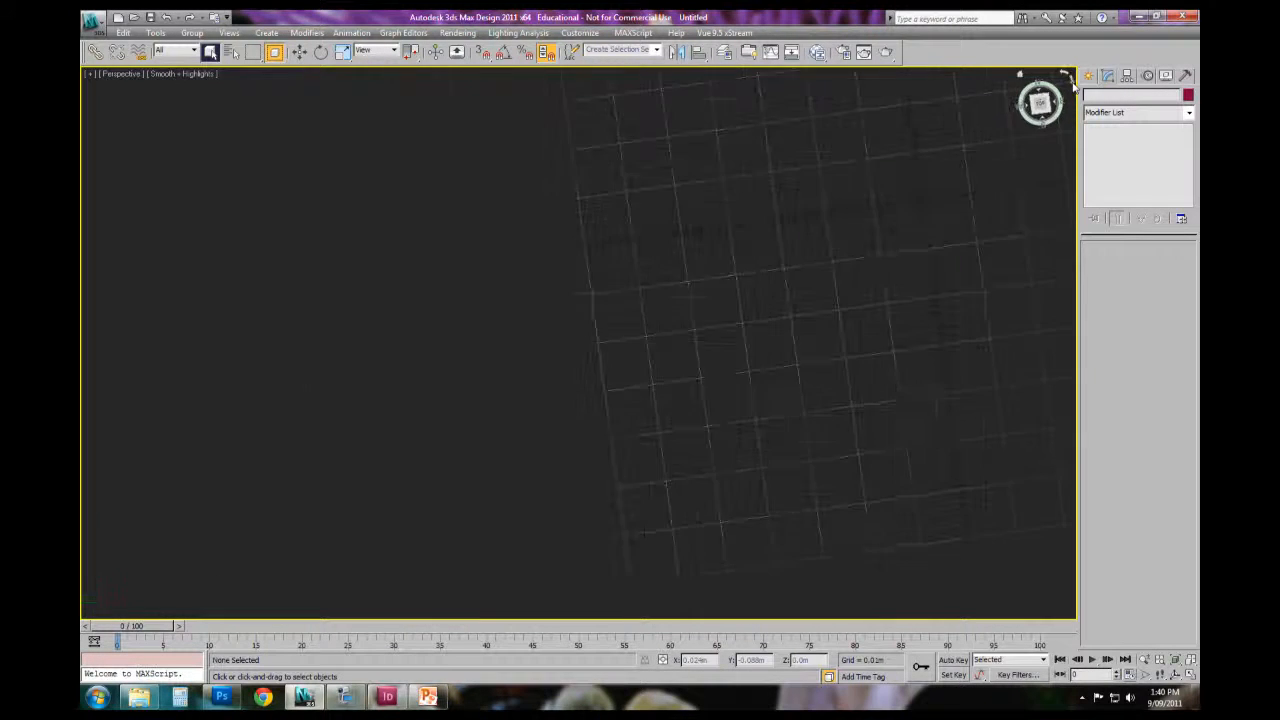
{"action": "middle_click_drag", "start_coordinate": [917, 246], "coordinate": [623, 349]}
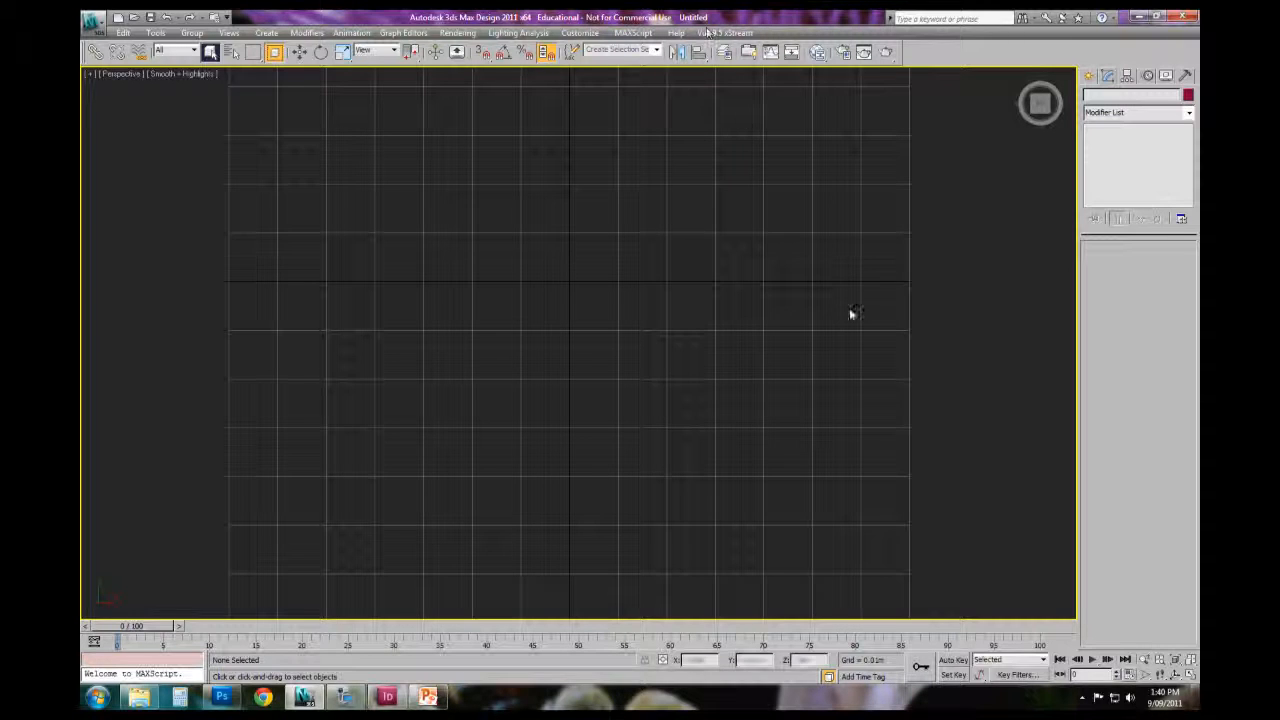
Step: Show all four viewports, maximize the perspective viewport again, and turn it to an angled view with the ViewCube
{"action": "left_click", "coordinate": [1193, 675]}
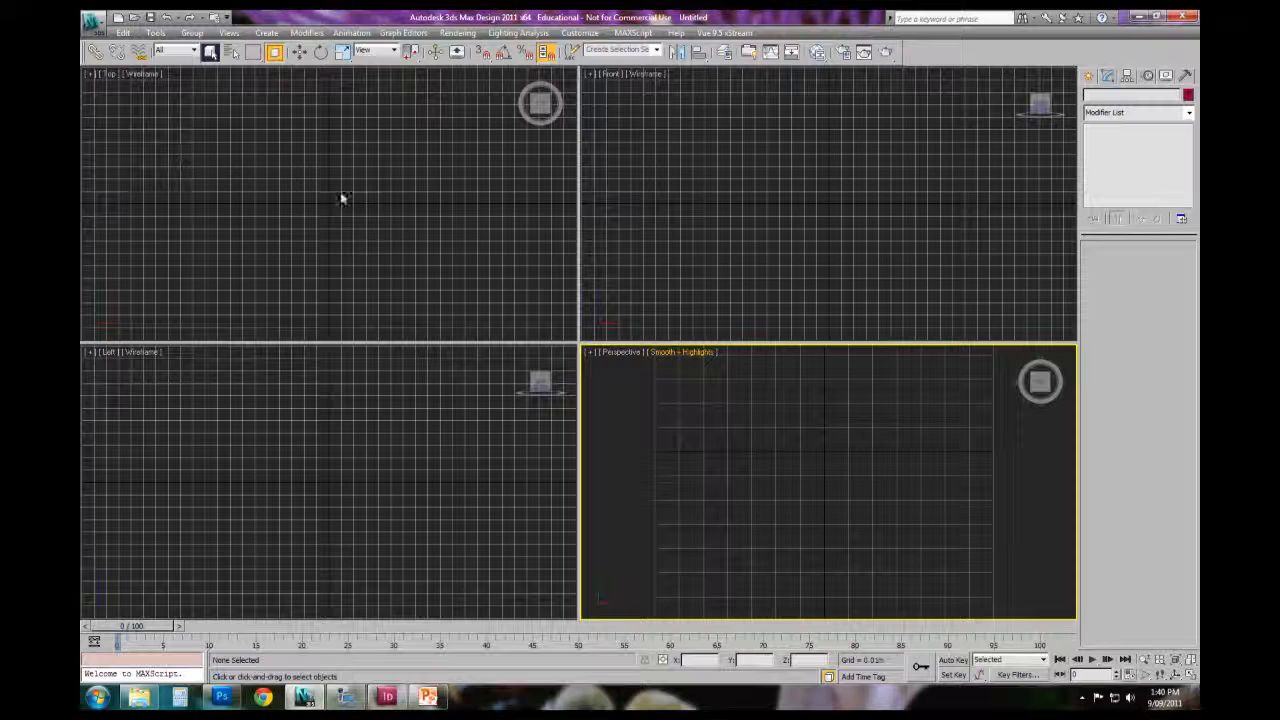
{"action": "left_click", "coordinate": [1190, 676]}
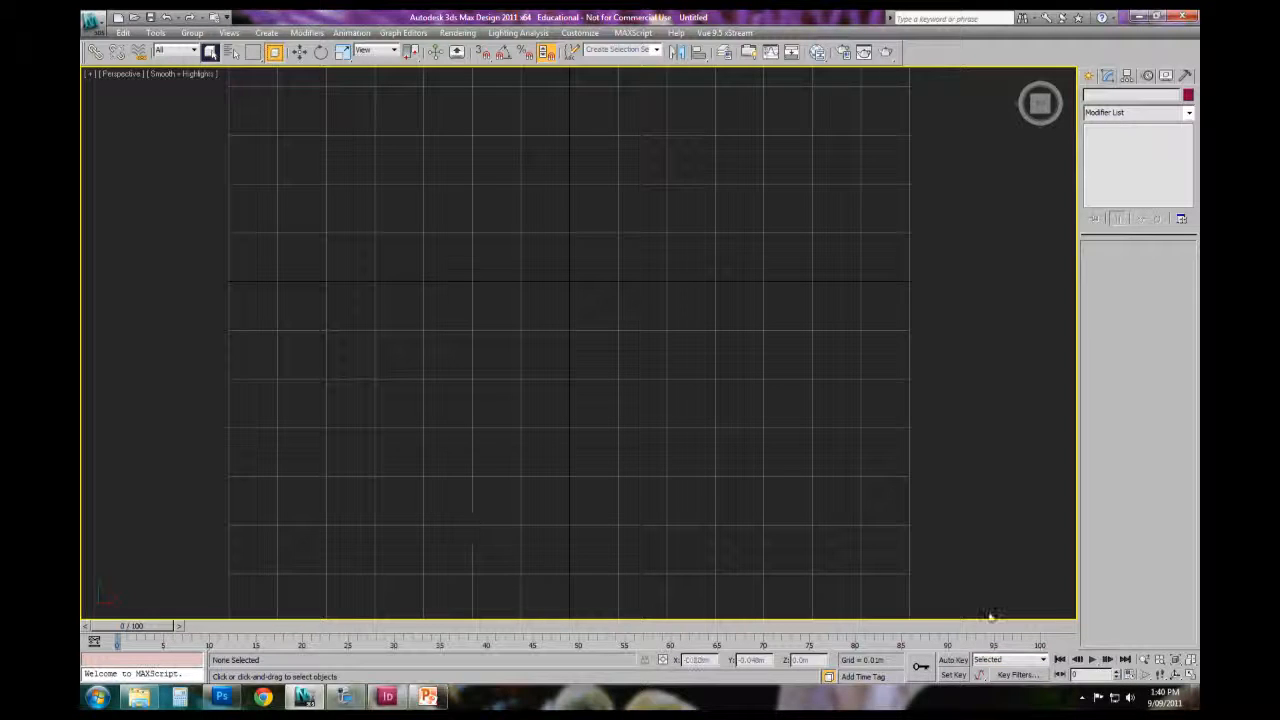
{"action": "left_click", "coordinate": [1035, 115]}
{"action": "middle_click_drag", "start_coordinate": [864, 287], "coordinate": [1017, 364]}
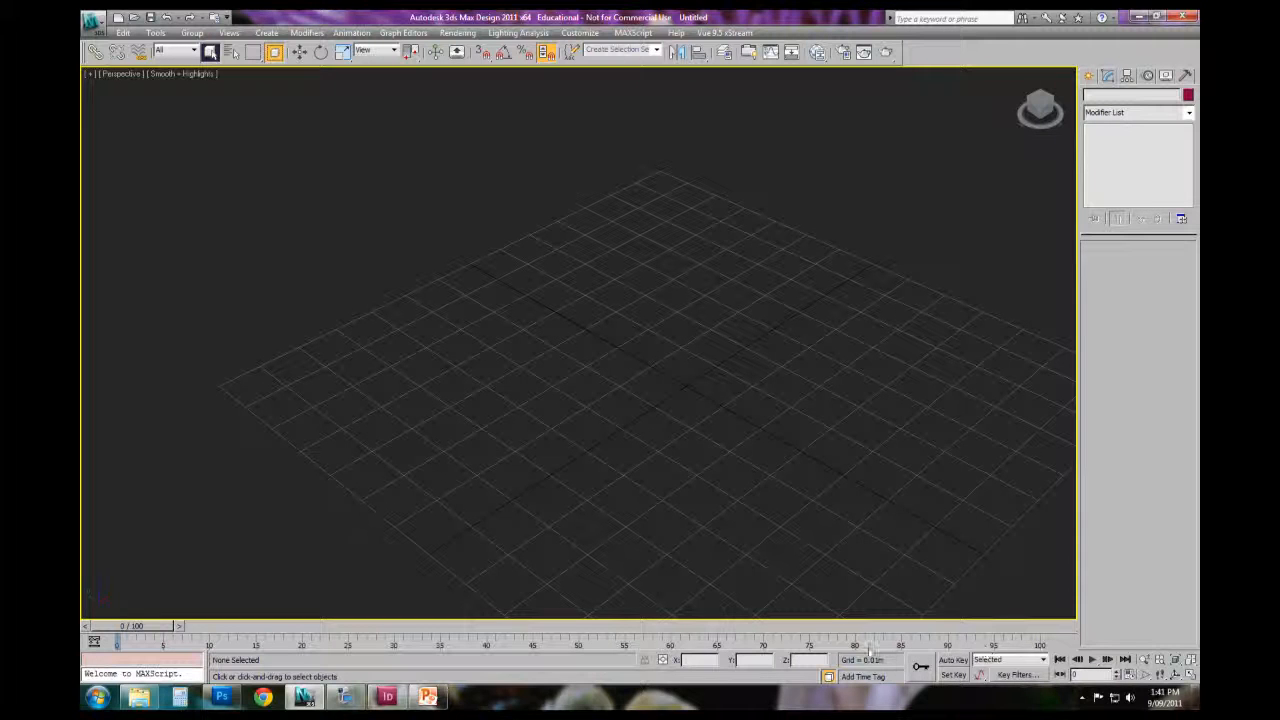
Step: Practise panning and orbiting the perspective viewport until the whole grid is seen from an angle
{"action": "middle_click_drag", "start_coordinate": [817, 334], "coordinate": [440, 421], "text": "alt"}
{"action": "middle_click_drag", "start_coordinate": [881, 183], "coordinate": [886, 380], "text": "alt"}
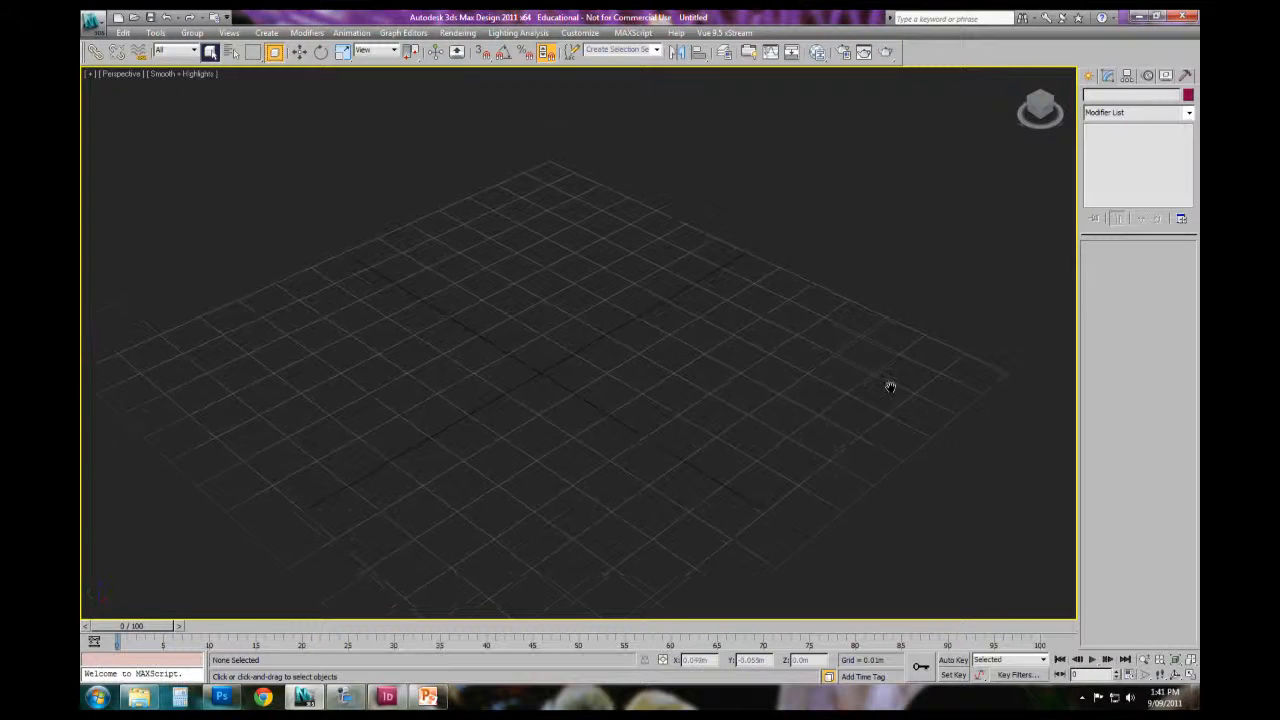
{"action": "middle_click_drag", "start_coordinate": [559, 376], "coordinate": [683, 423], "text": "alt"}
{"action": "left_click", "coordinate": [1176, 675]}
{"action": "left_click_drag", "start_coordinate": [592, 391], "coordinate": [633, 393]}
{"action": "right_click", "coordinate": [638, 393]}
{"action": "mouse_move", "coordinate": [651, 399]}
{"action": "middle_mouse_down"}
{"action": "mouse_move", "coordinate": [614, 406]}
{"action": "mouse_move", "coordinate": [652, 396]}
{"action": "middle_mouse_up"}
{"action": "left_click", "coordinate": [1176, 675]}
{"action": "left_click_drag", "start_coordinate": [662, 412], "coordinate": [574, 386]}
{"action": "right_click", "coordinate": [574, 386]}
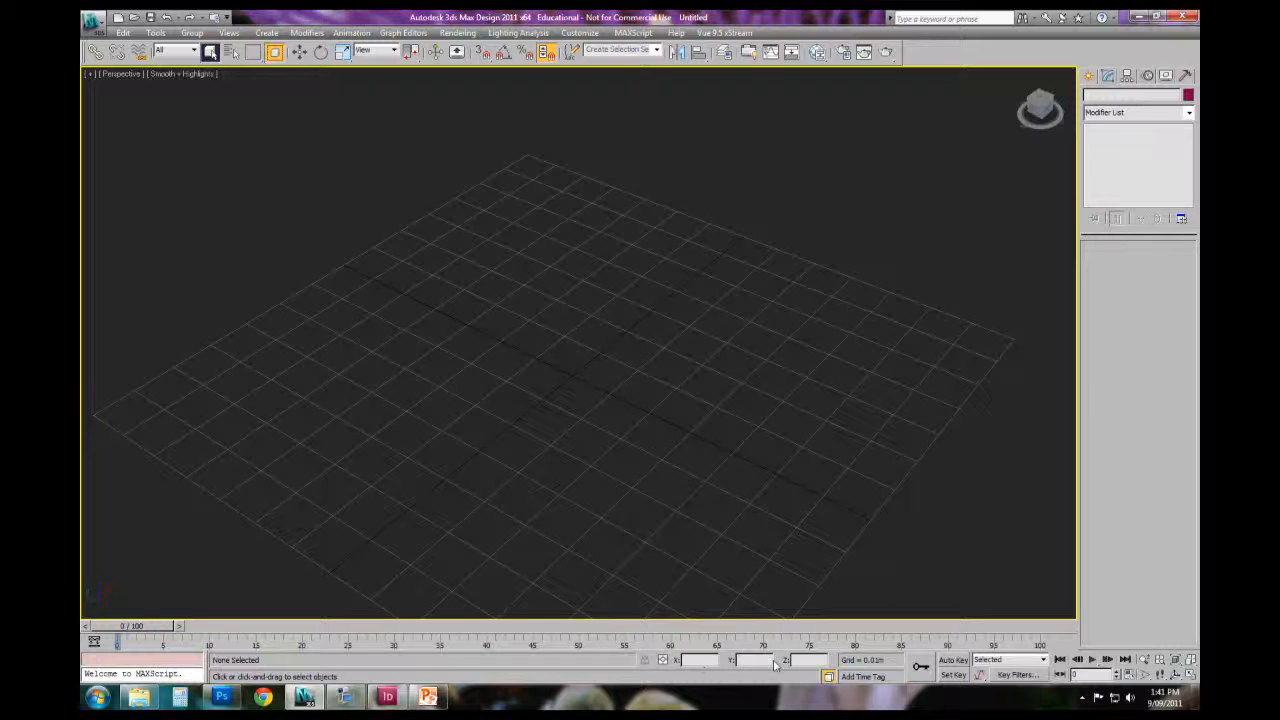
Step: Create a box about 0.016 m long, wide and high on the far side of the grid
{"action": "left_click", "coordinate": [1088, 75]}
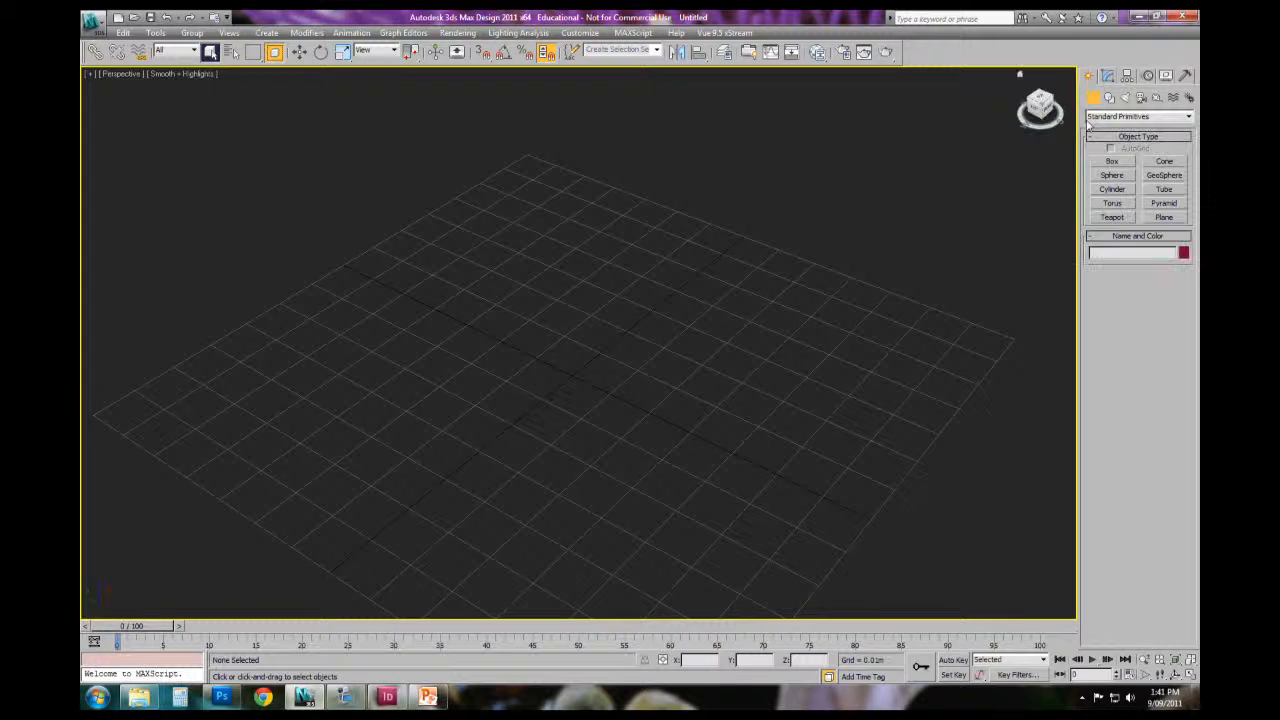
{"action": "left_click", "coordinate": [1112, 161]}
{"action": "left_click_drag", "start_coordinate": [774, 334], "coordinate": [818, 396]}
{"action": "left_click", "coordinate": [799, 451]}
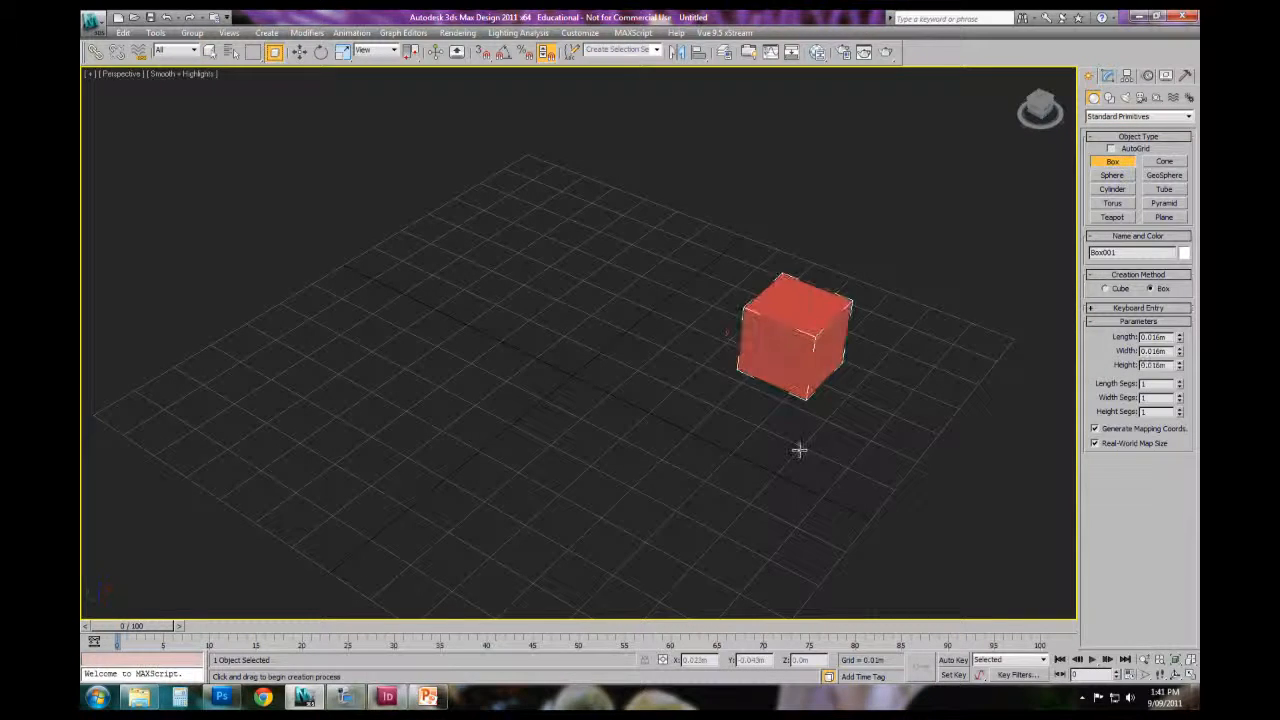
Step: Move the box along X to 0.007 m, delete it, and return to the Select Object tool
{"action": "left_click", "coordinate": [299, 52]}
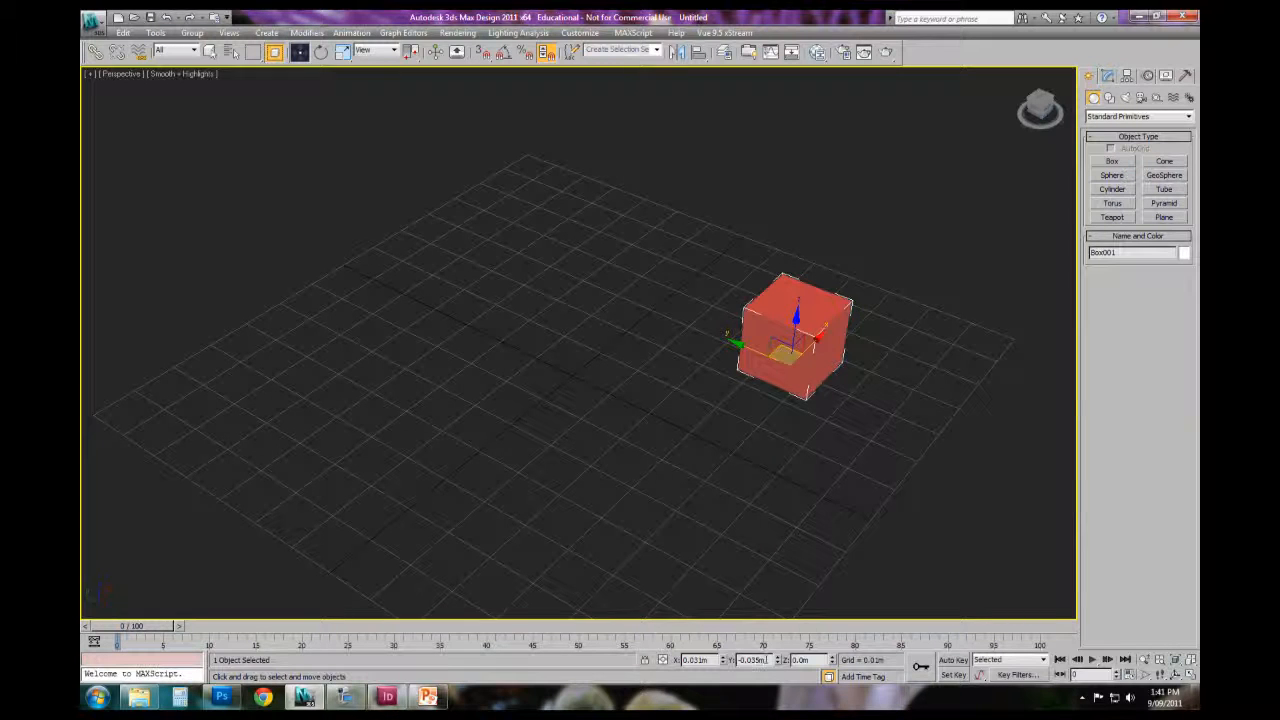
{"action": "left_click_drag", "start_coordinate": [723, 660], "coordinate": [760, 147]}
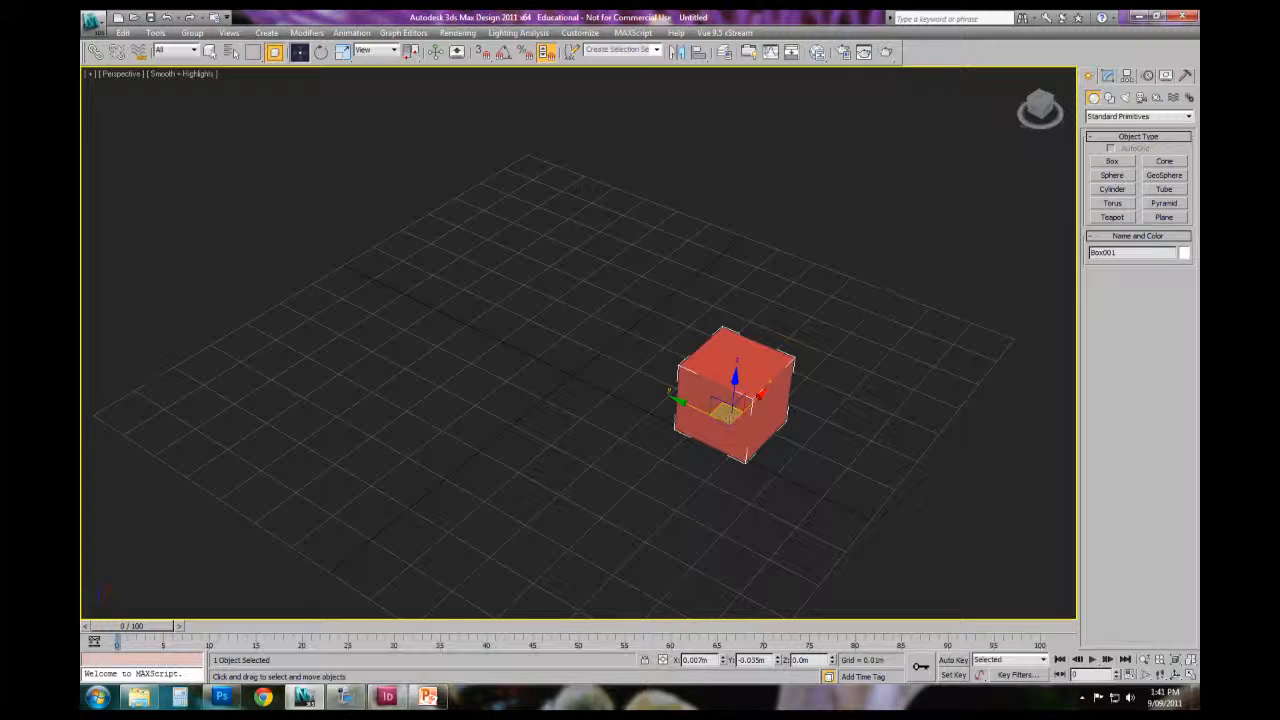
{"action": "key", "text": "Delete"}
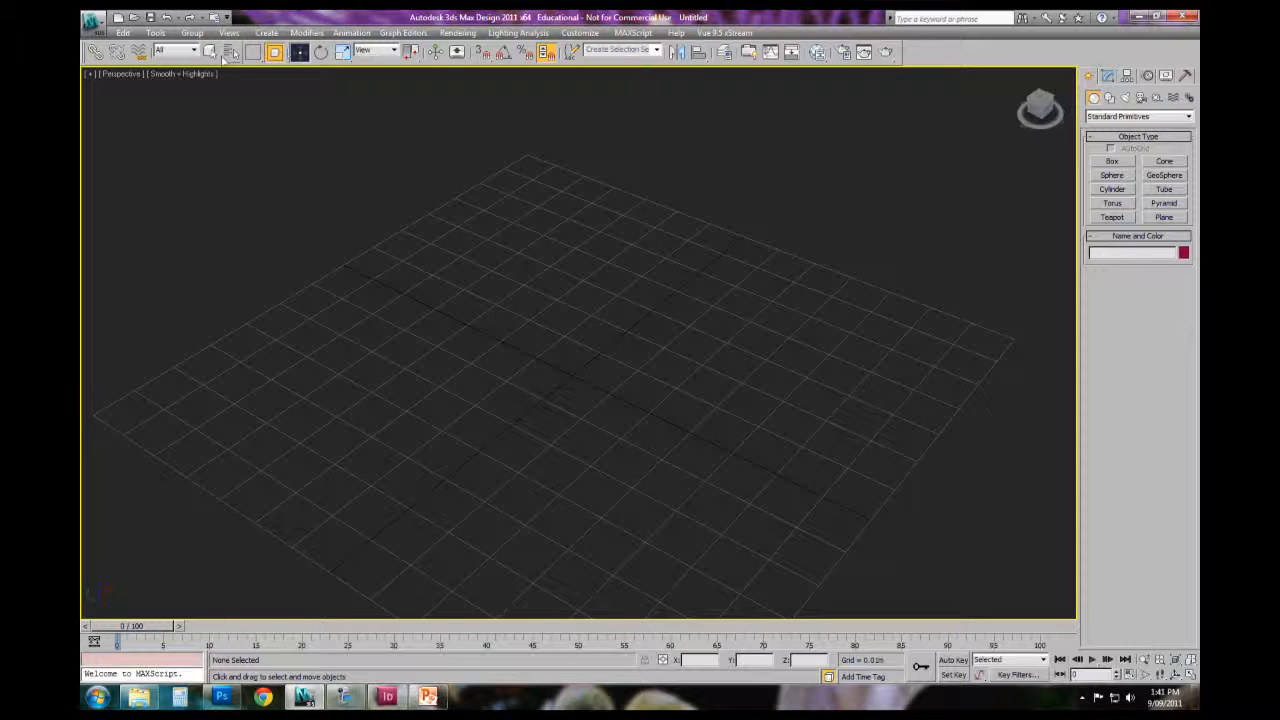
{"action": "left_click", "coordinate": [210, 52]}
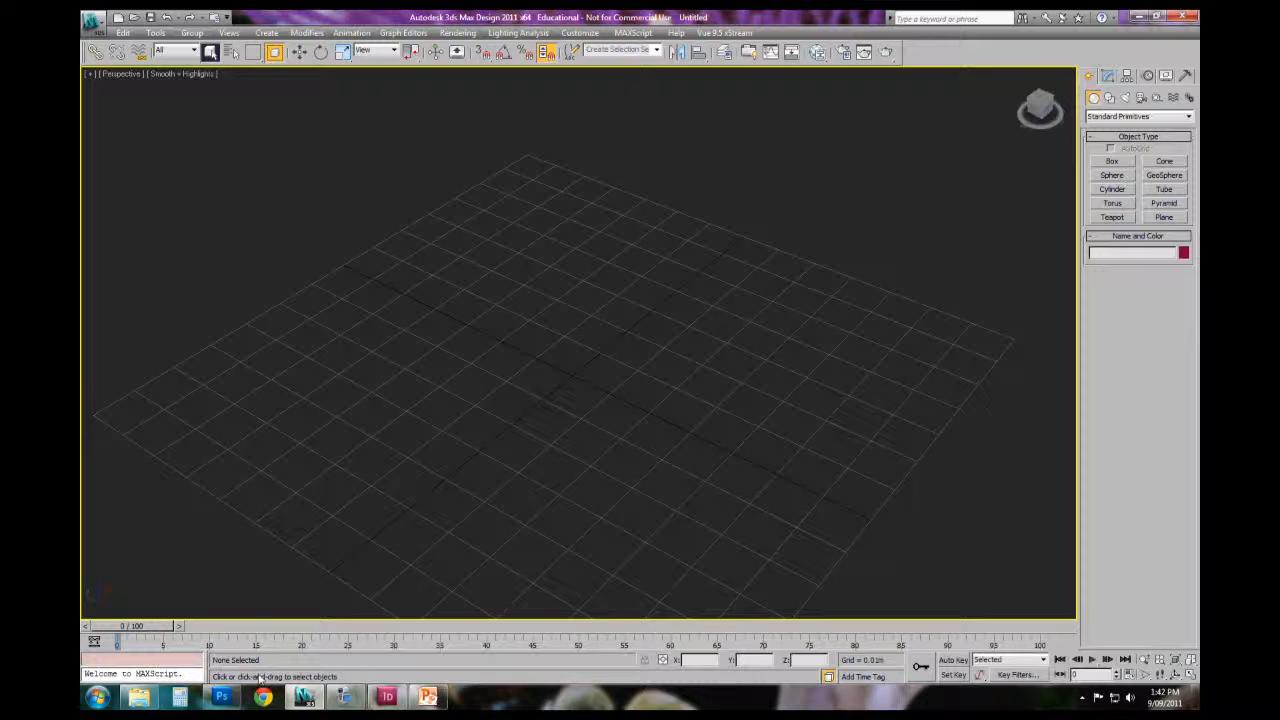
{"action": "left_click", "coordinate": [345, 696]}
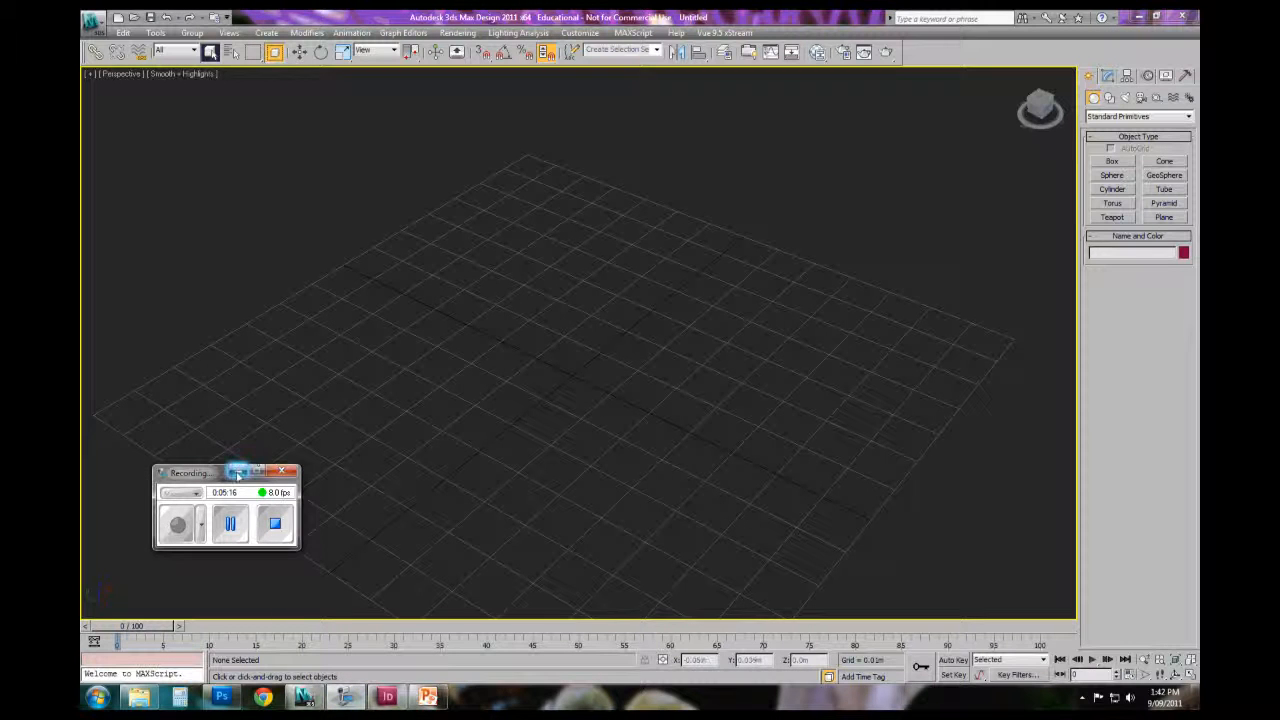
{"action": "left_click", "coordinate": [237, 472]}
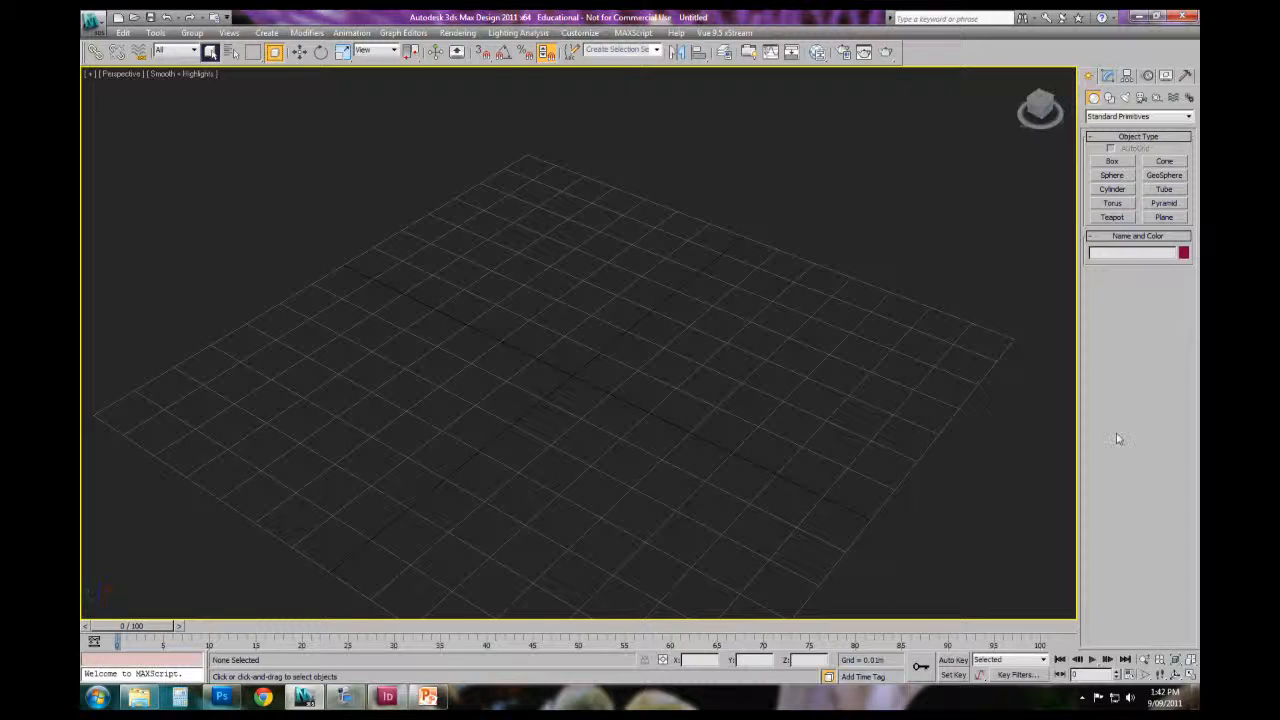
Step: Review the ame-light, ame-dark, 3dsMax2009 and ModularToolbarsUI schemes in the Custom UI and Defaults Switcher without applying any
{"action": "left_click", "coordinate": [584, 33]}
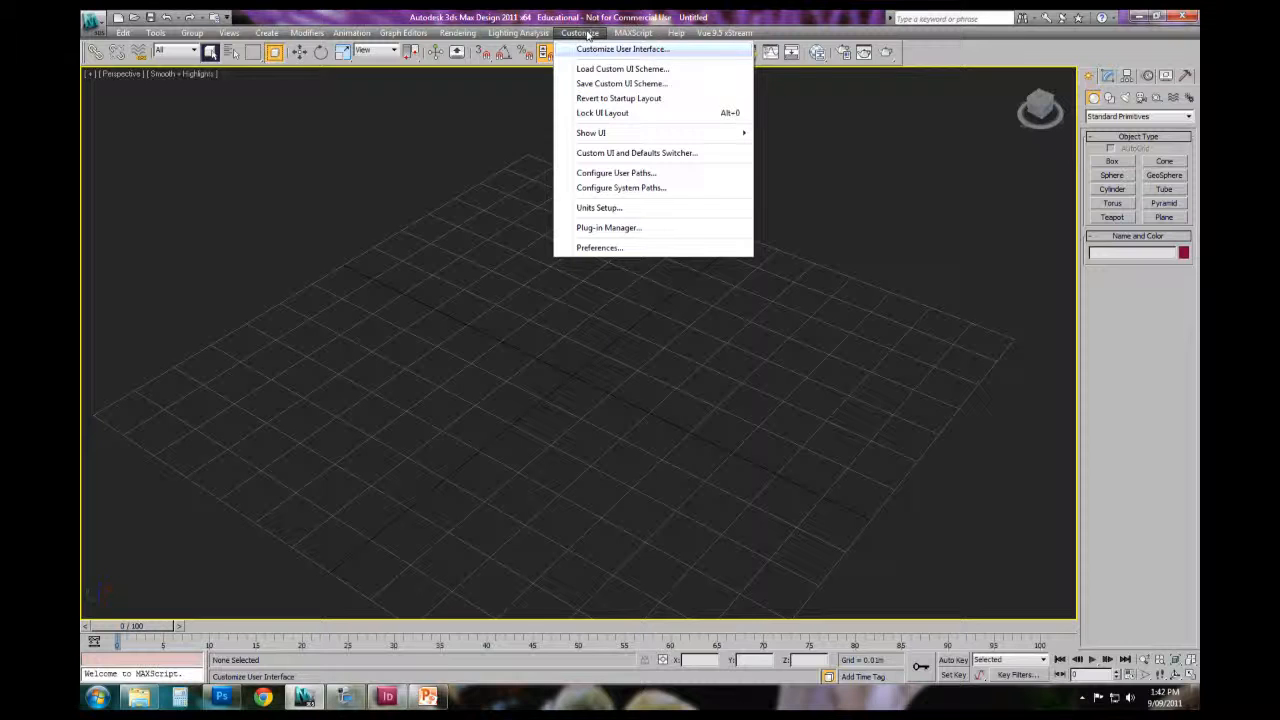
{"action": "left_click", "coordinate": [601, 158]}
{"action": "left_click", "coordinate": [668, 200]}
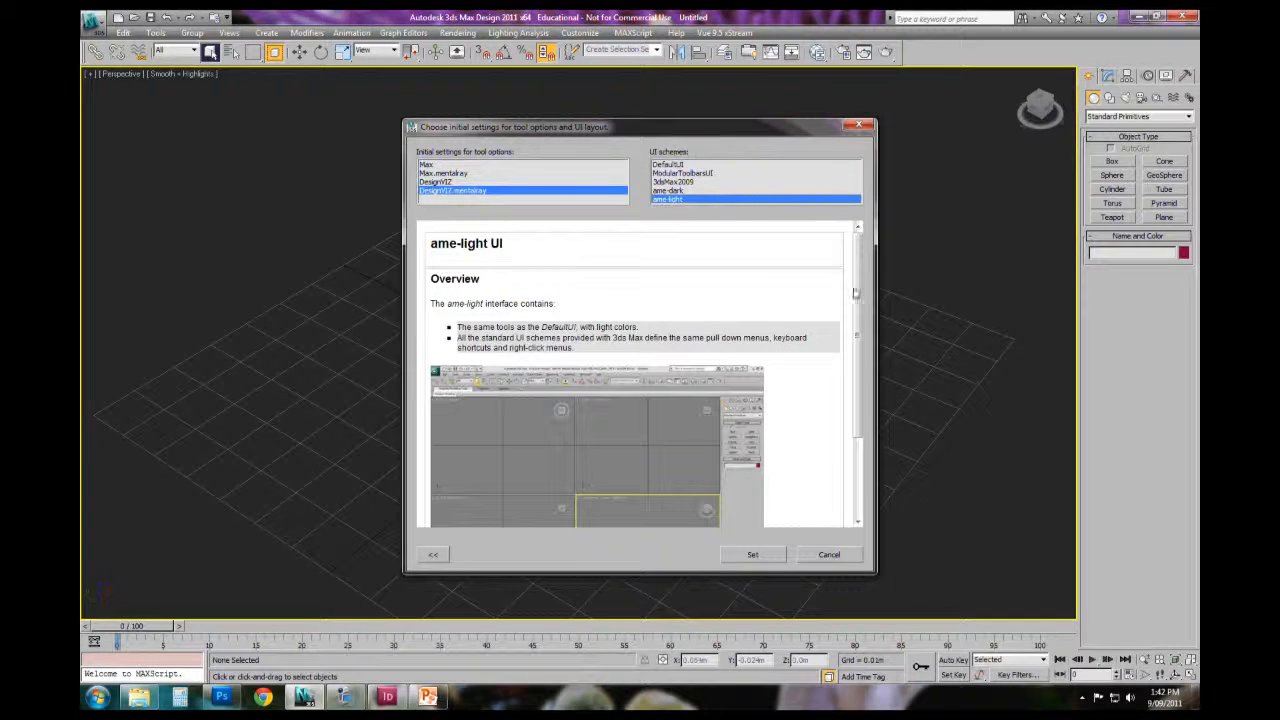
{"action": "scroll", "coordinate": [684, 222], "scroll_direction": "down", "scroll_amount": 3}
{"action": "key", "text": "Up"}
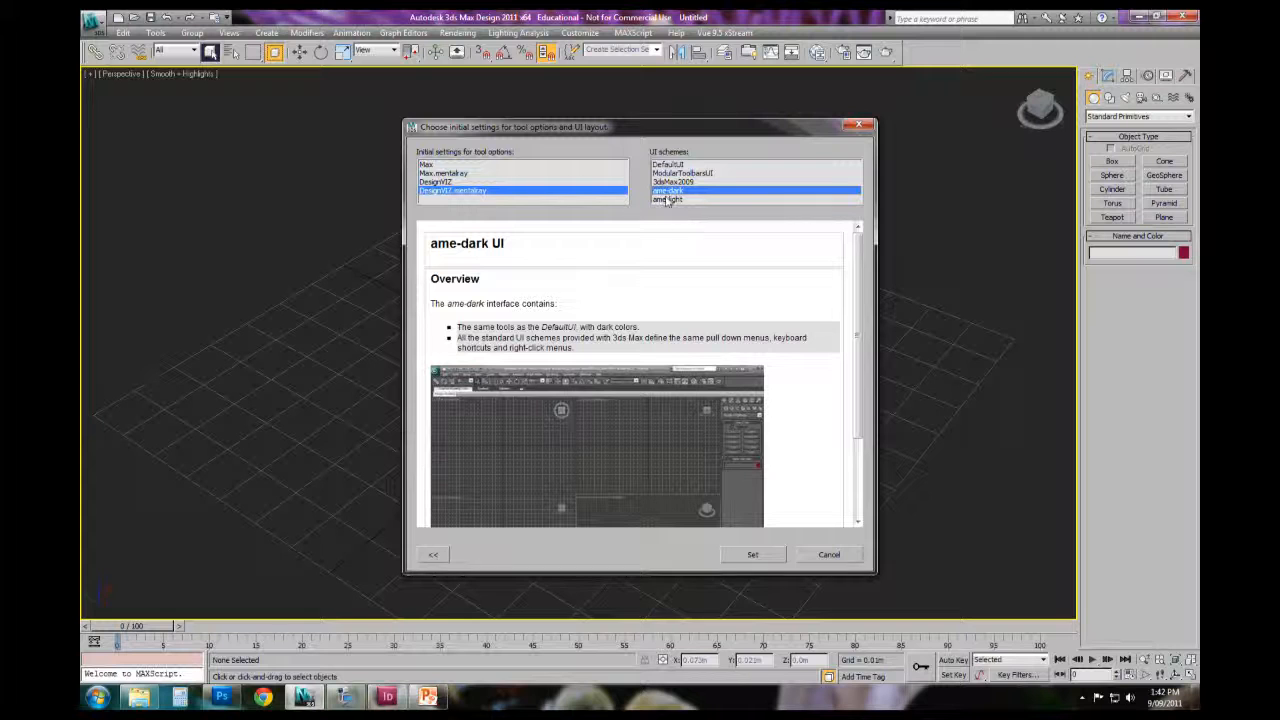
{"action": "key", "text": "Up"}
{"action": "key", "text": "Up"}
{"action": "key", "text": "Up"}
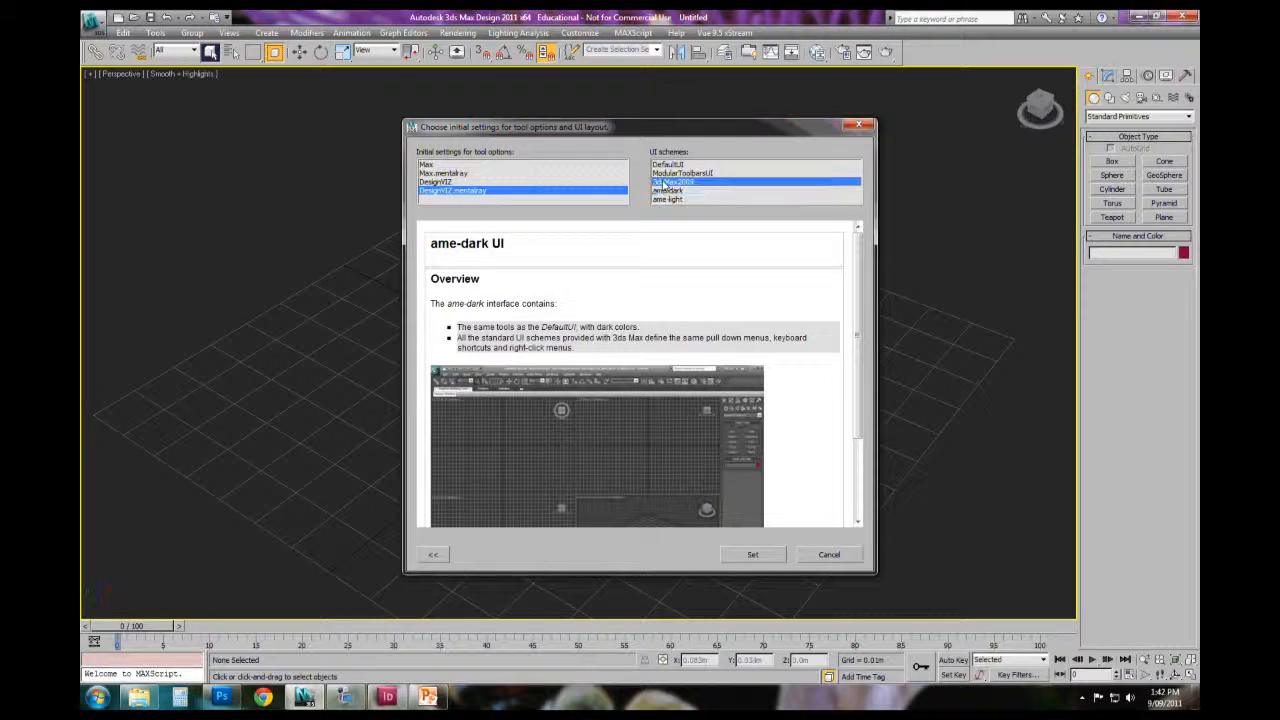
{"action": "left_click", "coordinate": [668, 174]}
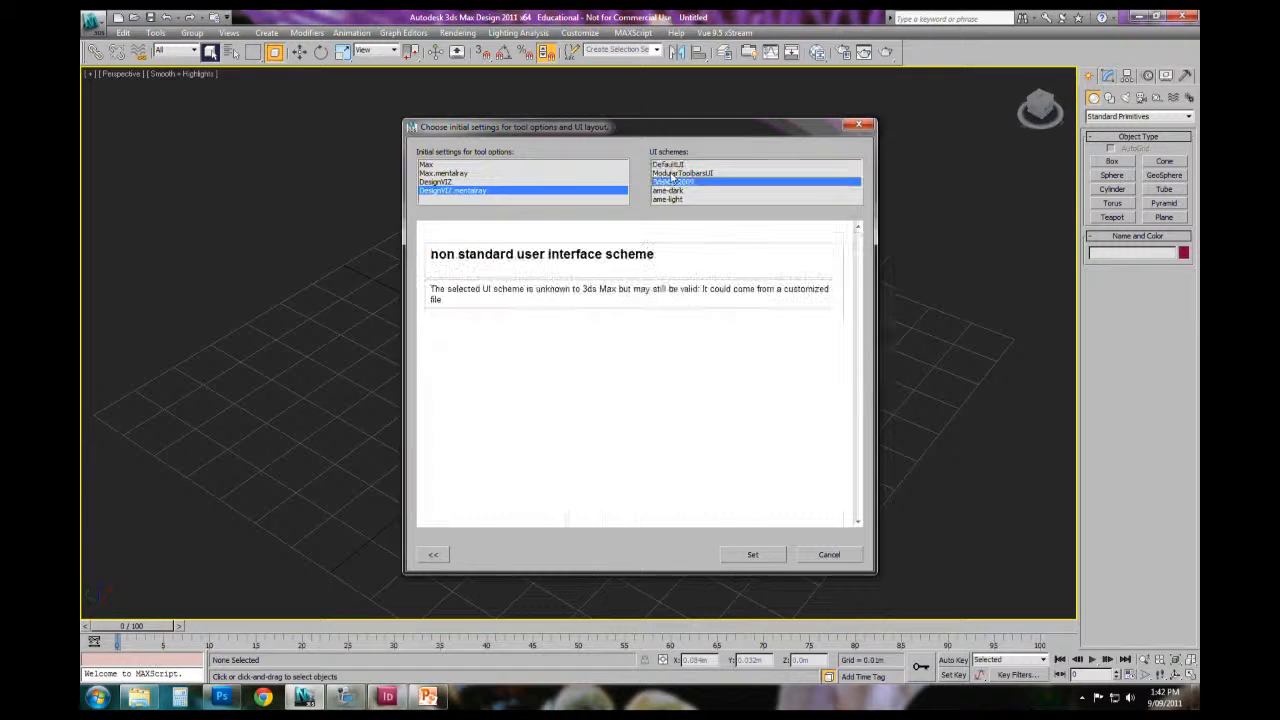
{"action": "left_click_drag", "start_coordinate": [862, 278], "coordinate": [866, 354]}
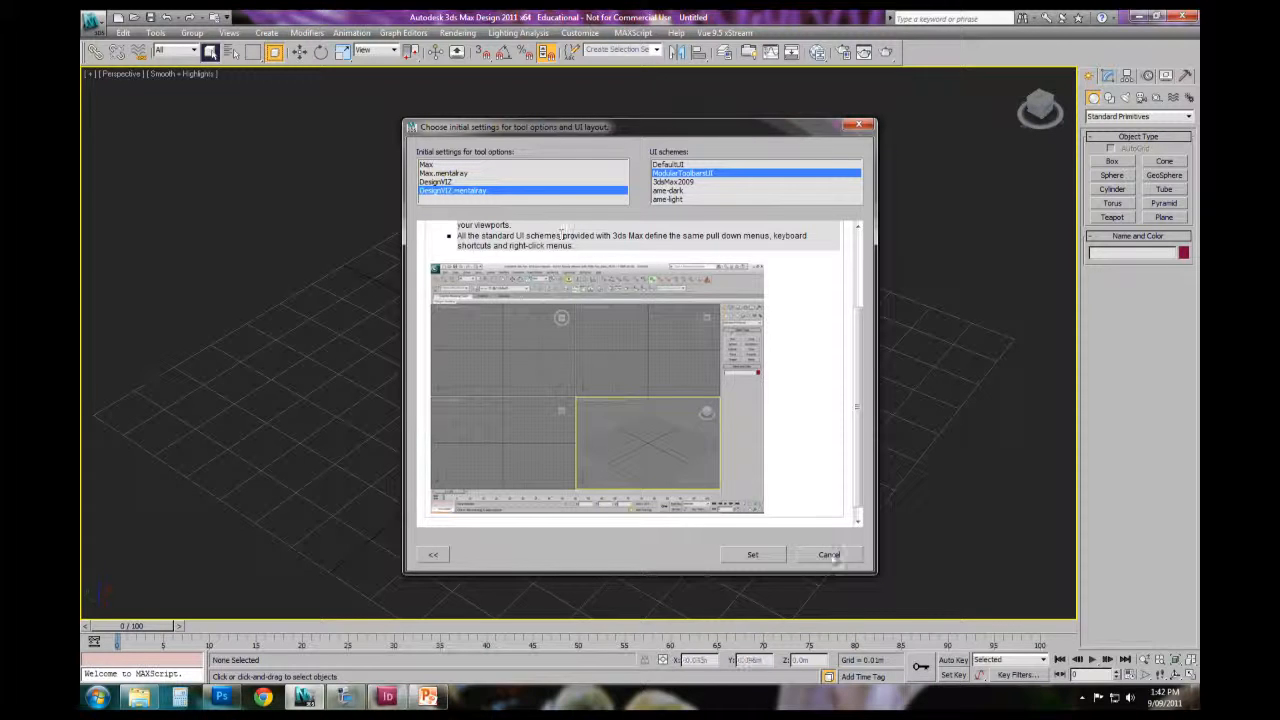
{"action": "left_click", "coordinate": [830, 555]}
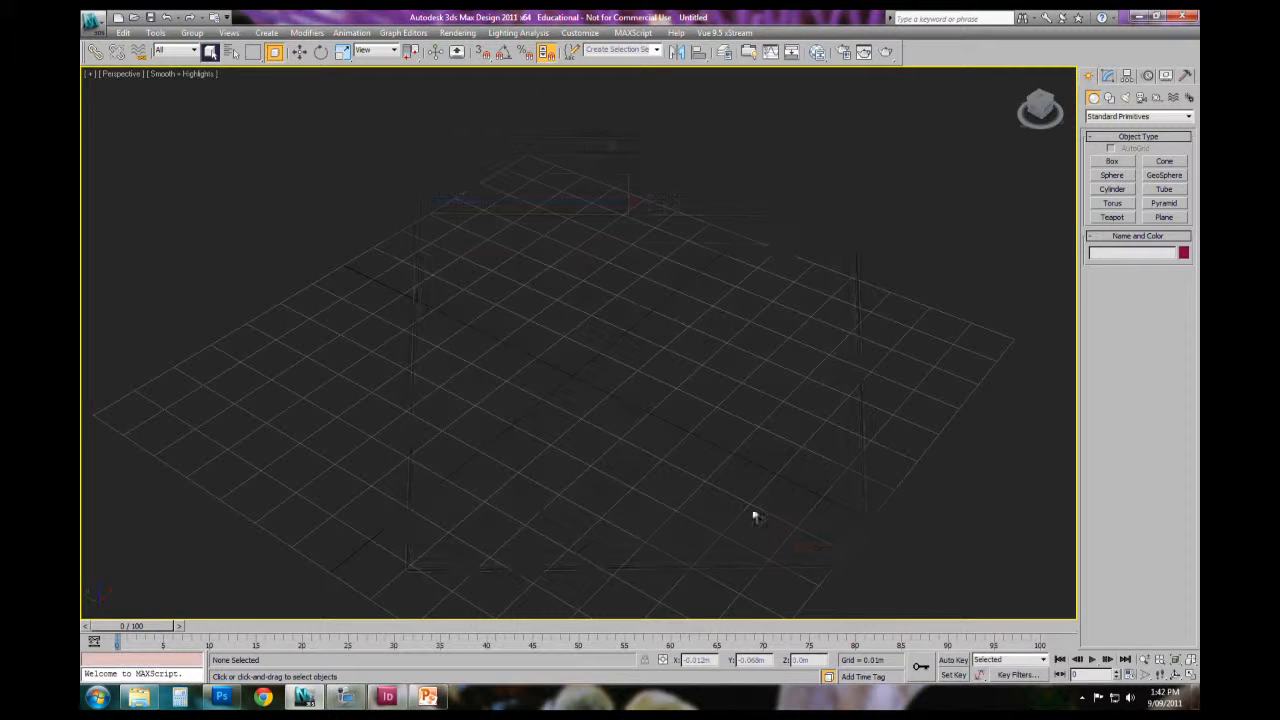
Step: Review the keyboard, toolbar, quad, menu and color settings in Customize User Interface
{"action": "left_click", "coordinate": [578, 33]}
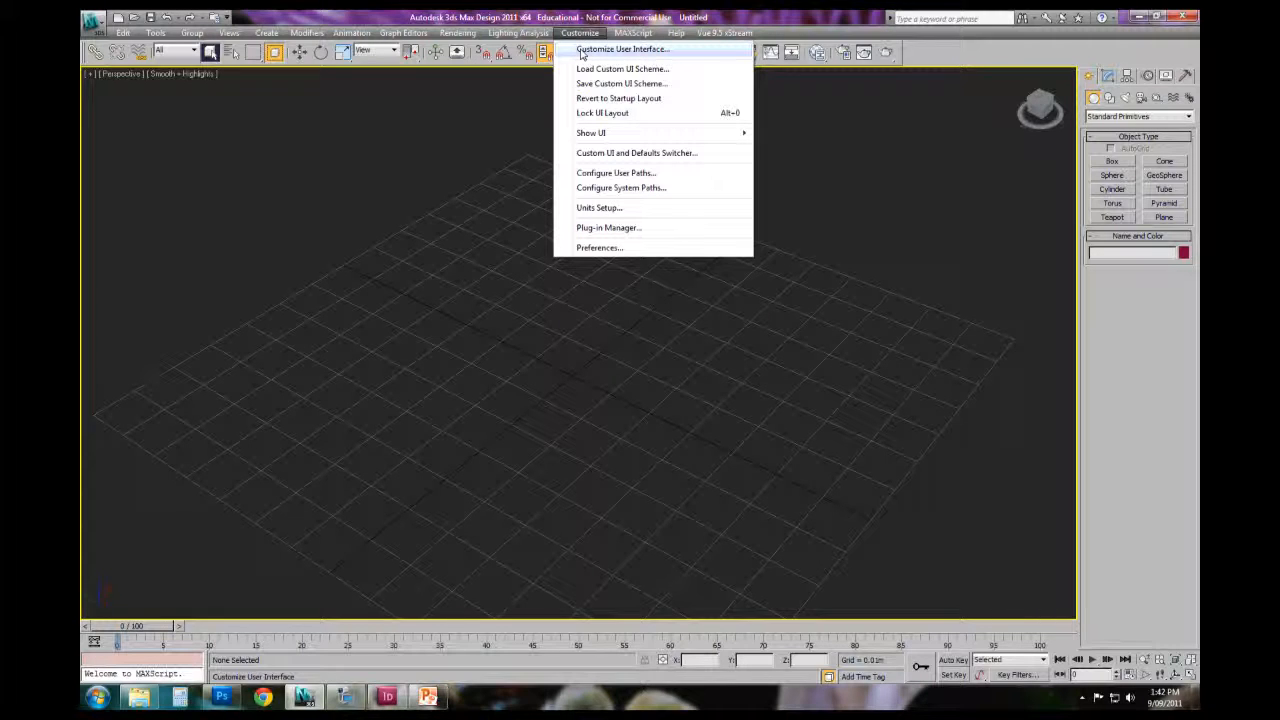
{"action": "left_click", "coordinate": [584, 52]}
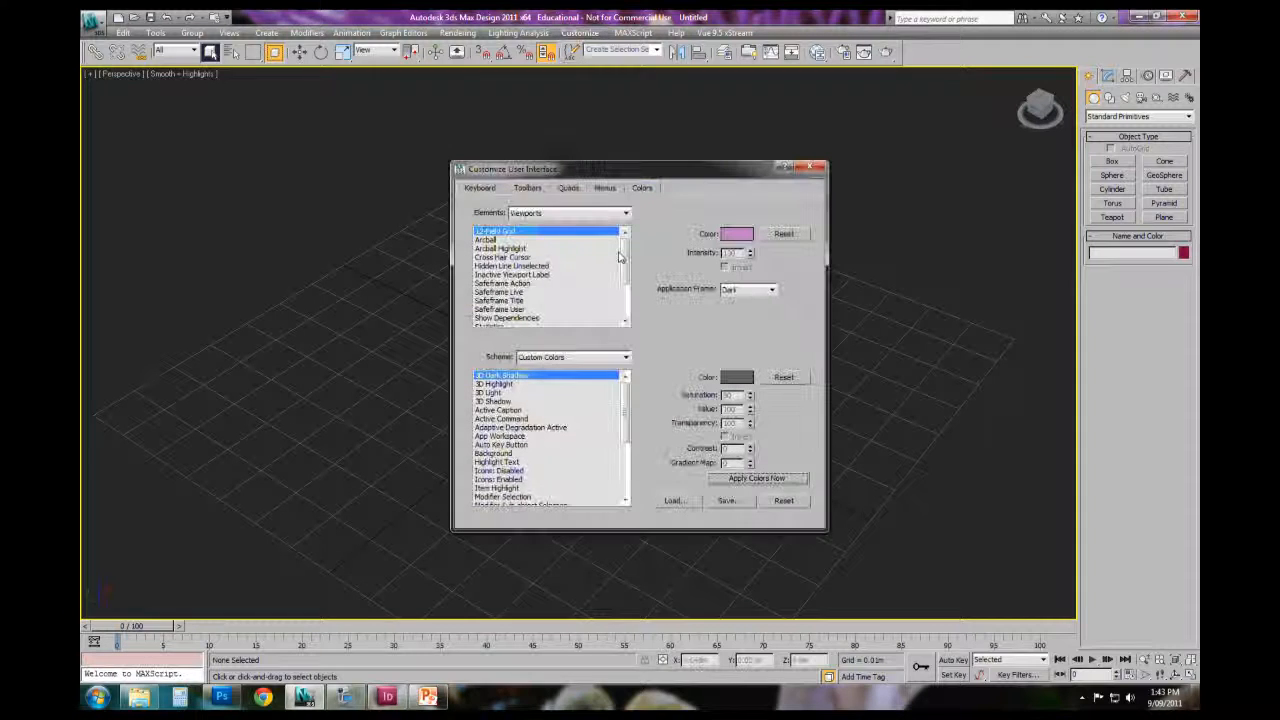
{"action": "left_click", "coordinate": [482, 190]}
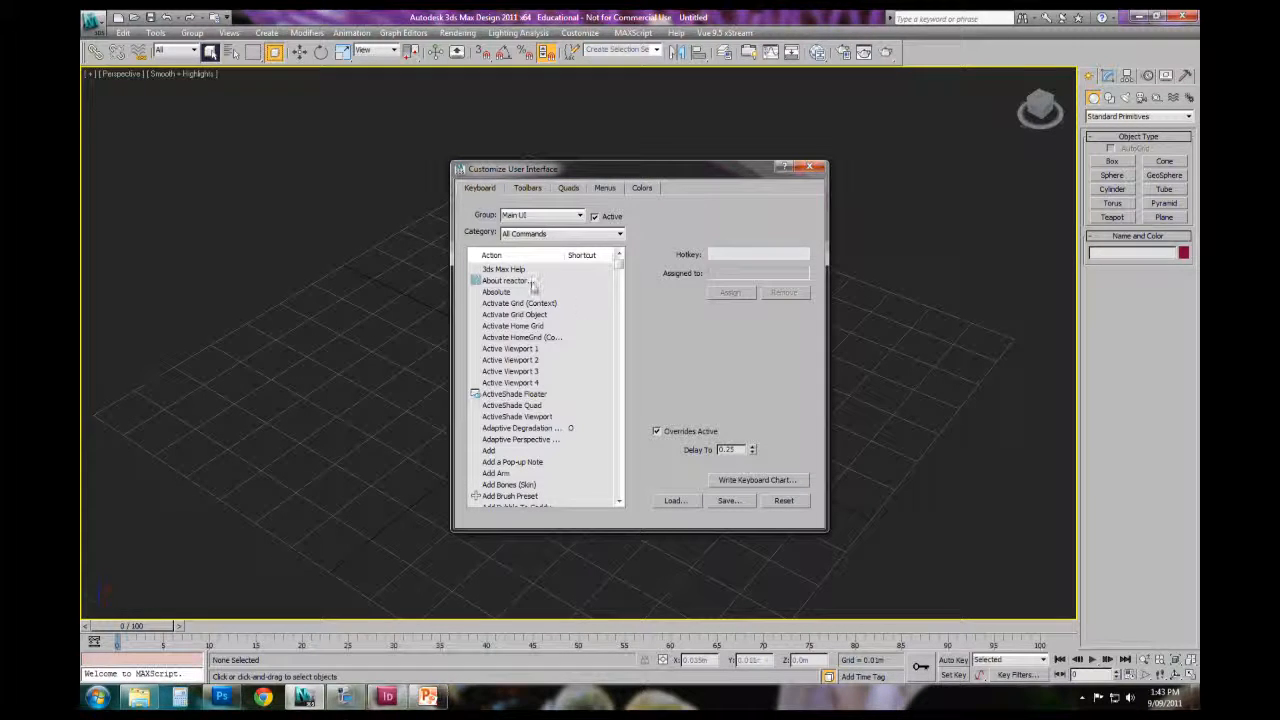
{"action": "left_click", "coordinate": [524, 190]}
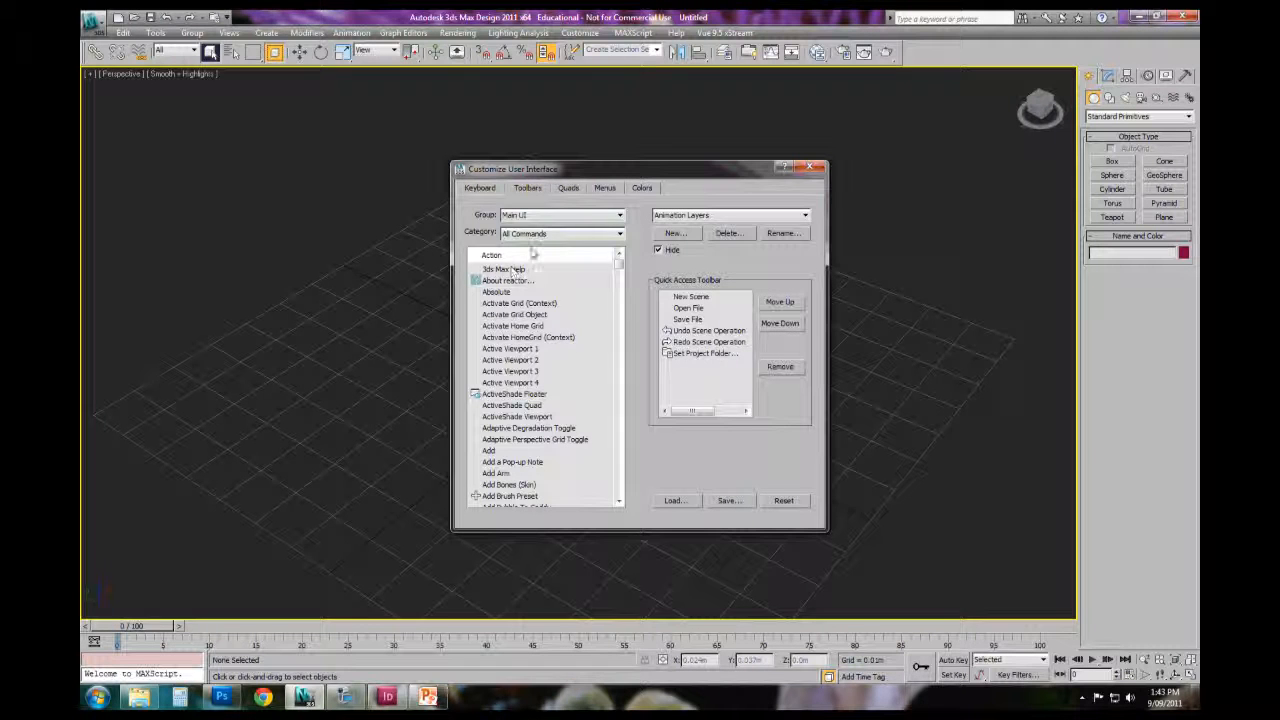
{"action": "left_click", "coordinate": [568, 188]}
{"action": "left_click", "coordinate": [612, 189]}
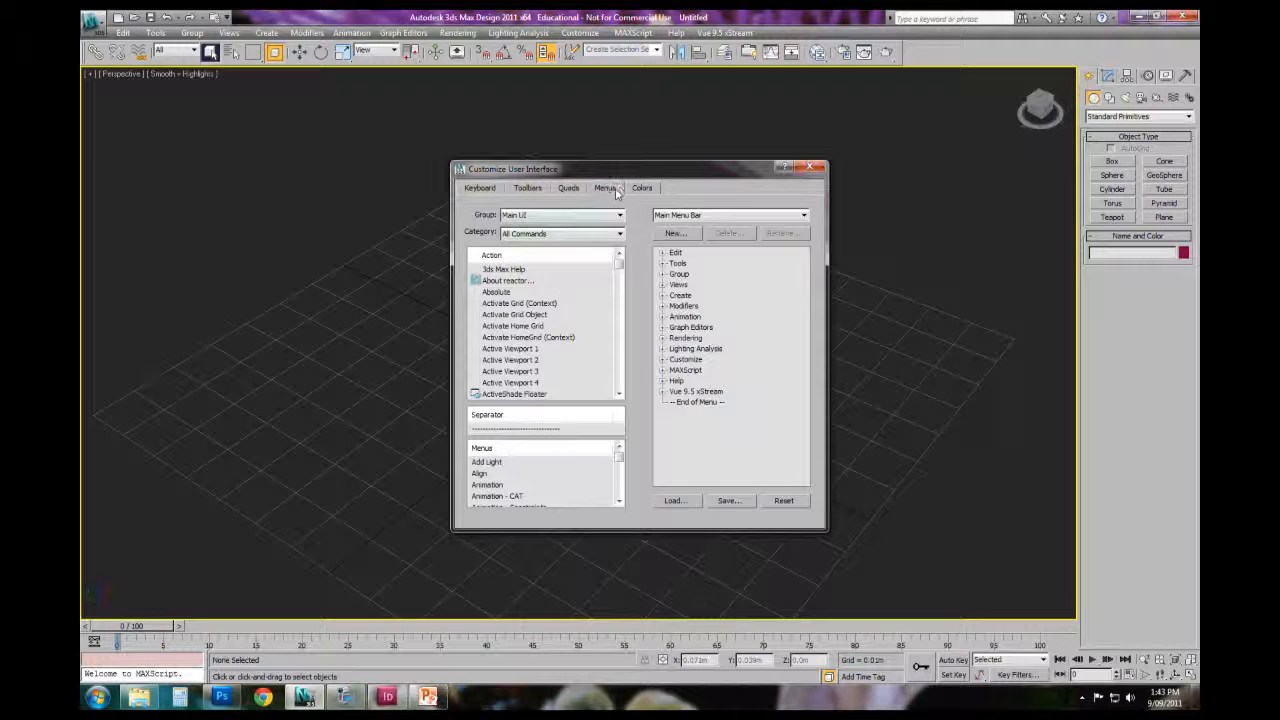
{"action": "left_click", "coordinate": [640, 189]}
Step: Set the Viewport Background color to pure black and apply it to the viewports
{"action": "left_click_drag", "start_coordinate": [630, 168], "coordinate": [885, 225]}
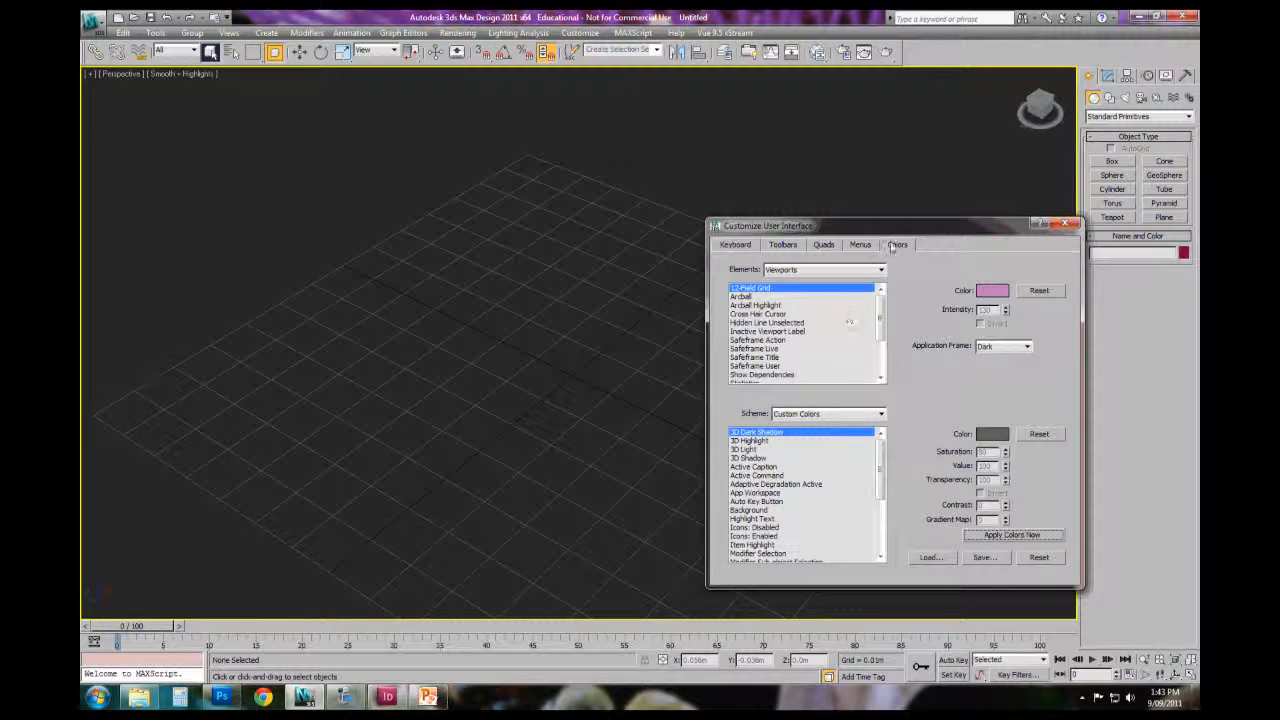
{"action": "left_click", "coordinate": [865, 270]}
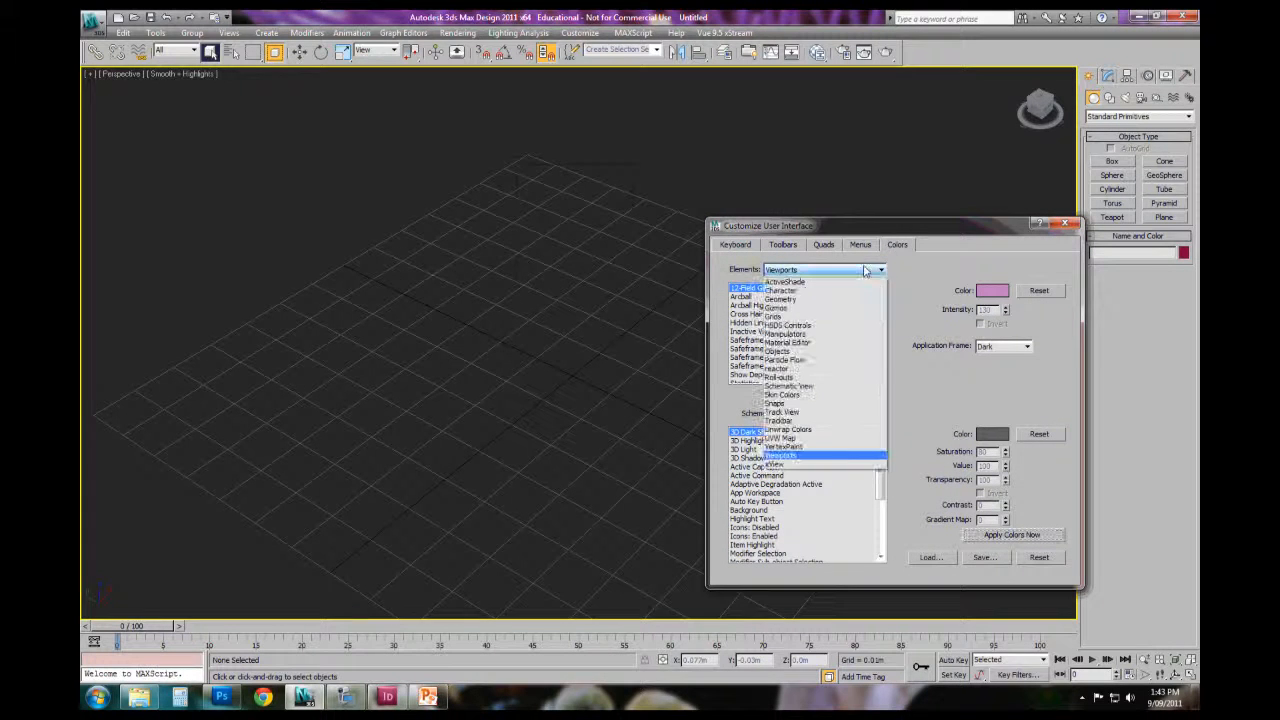
{"action": "left_click", "coordinate": [864, 272]}
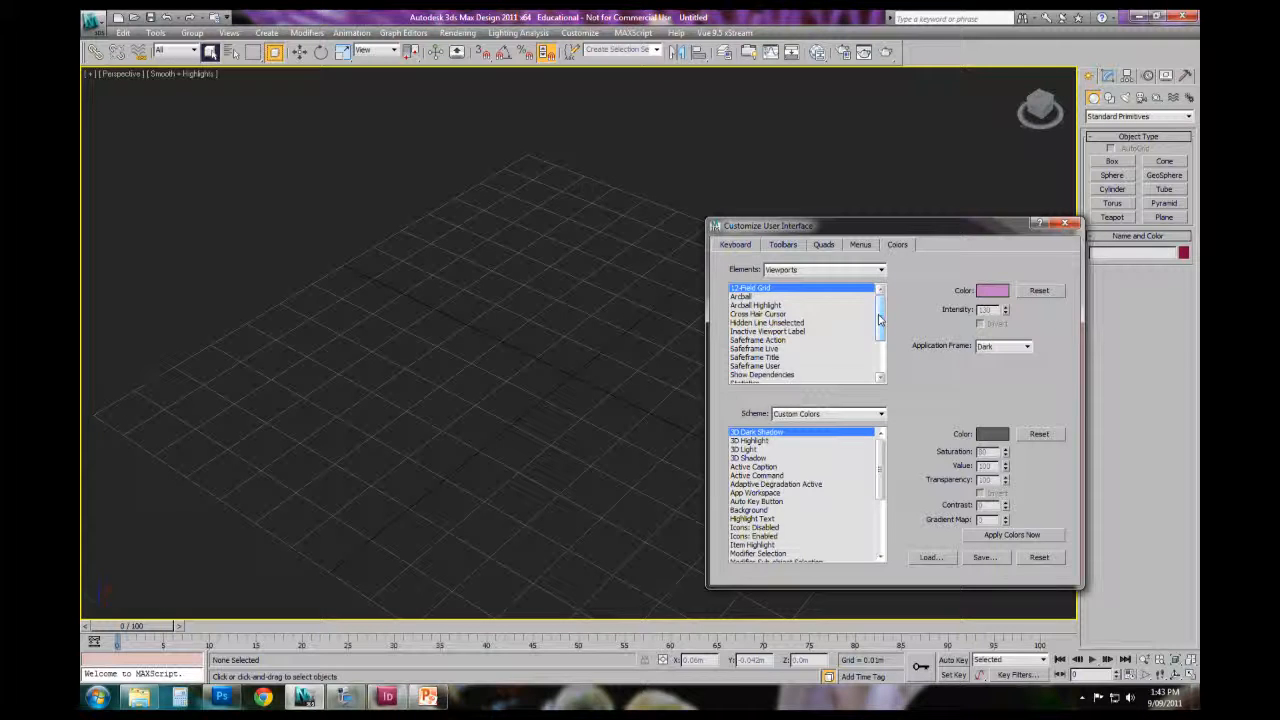
{"action": "left_click_drag", "start_coordinate": [880, 319], "coordinate": [880, 356]}
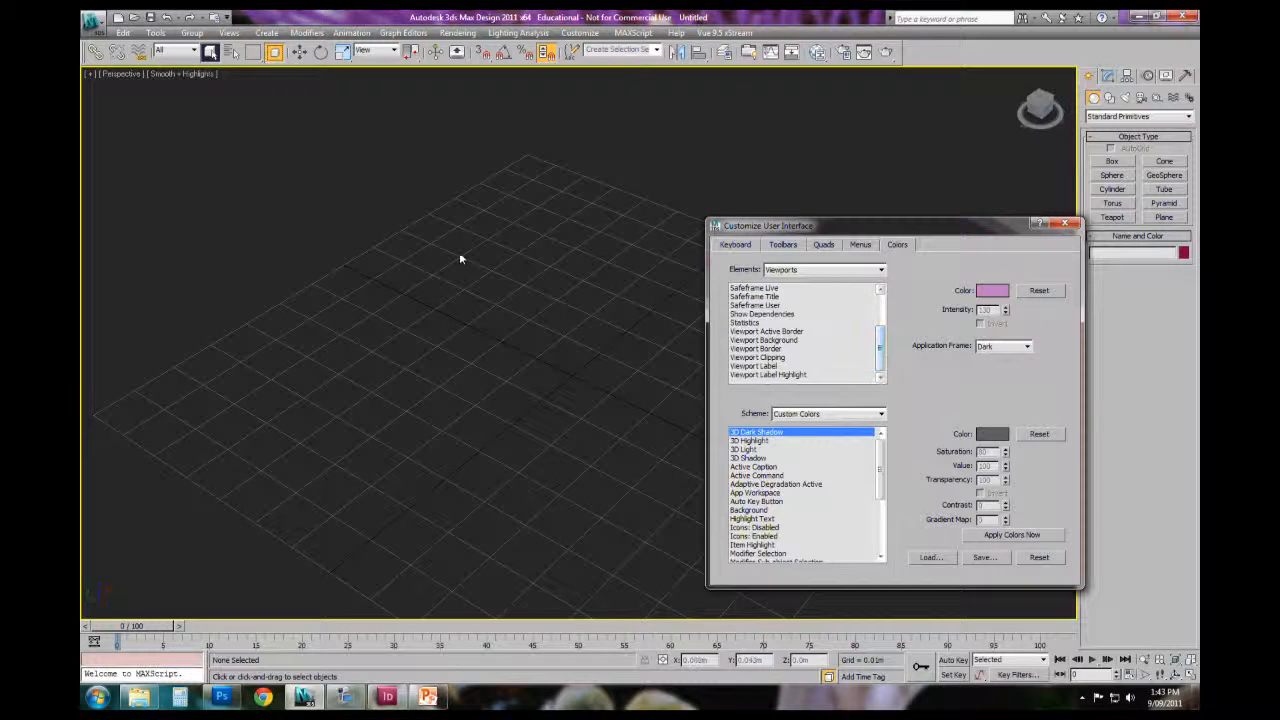
{"action": "left_click", "coordinate": [781, 341]}
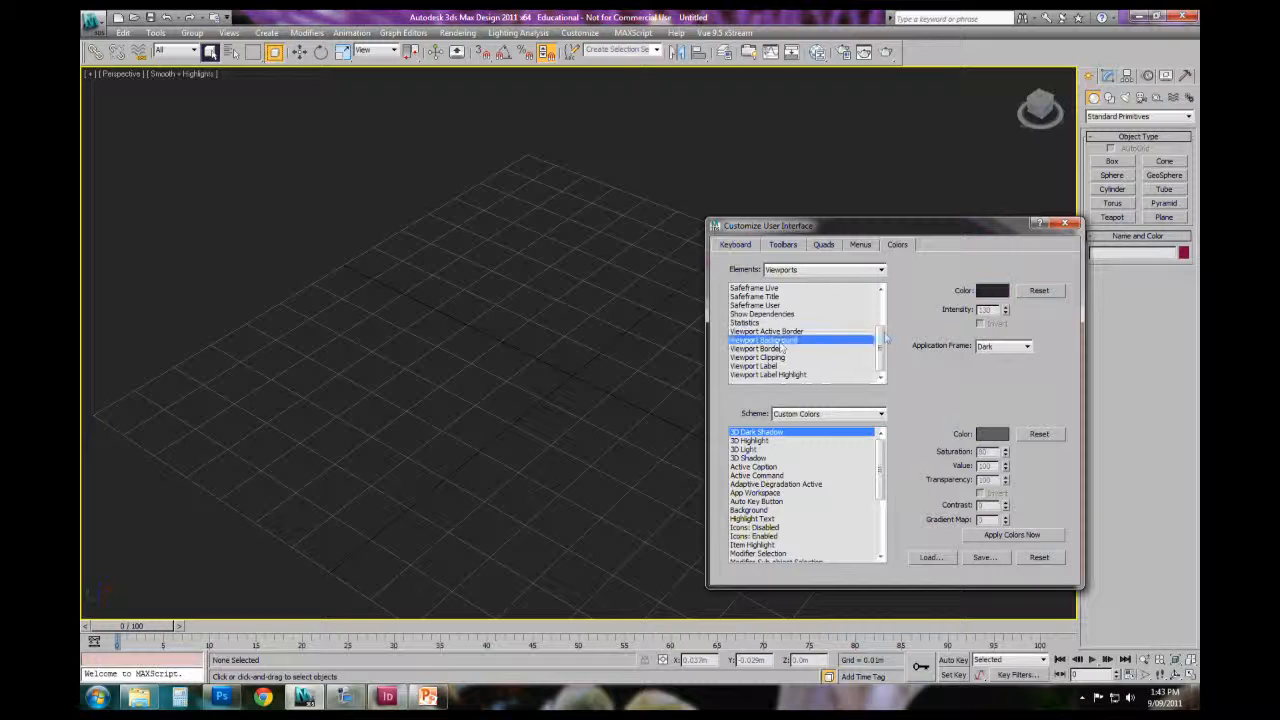
{"action": "left_click", "coordinate": [991, 292]}
{"action": "left_click_drag", "start_coordinate": [474, 117], "coordinate": [472, 95]}
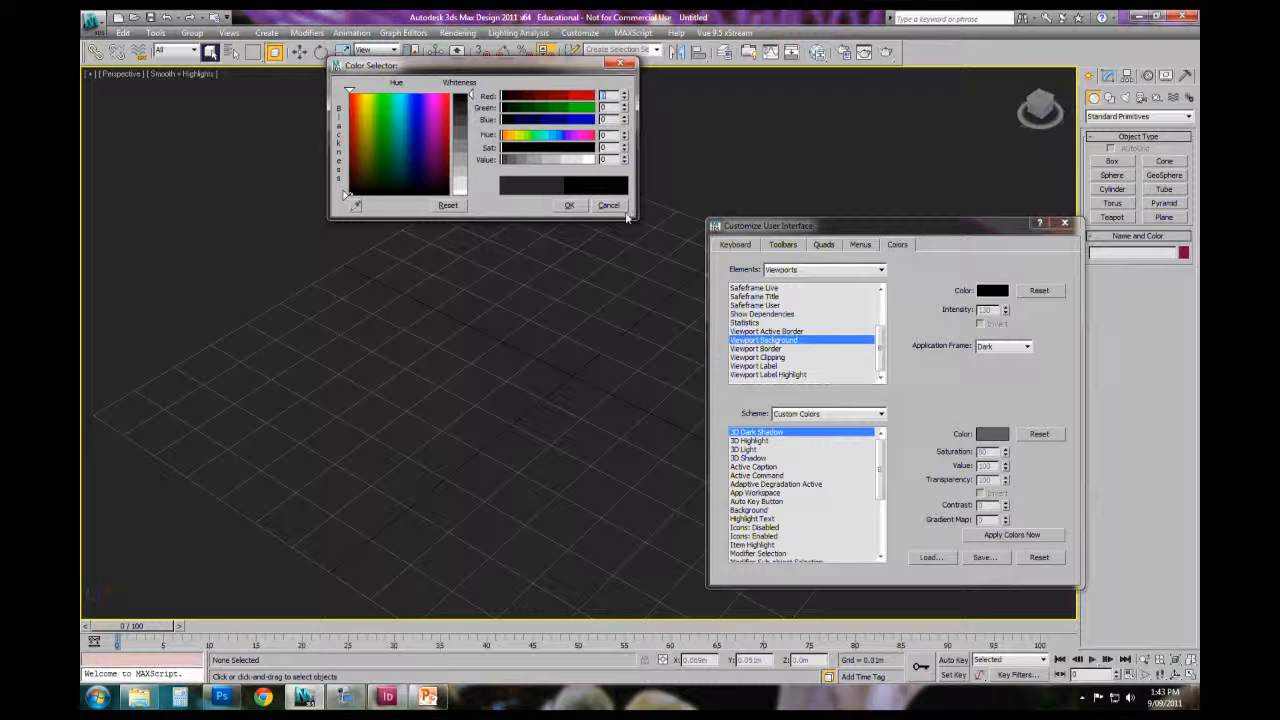
{"action": "left_click", "coordinate": [569, 205]}
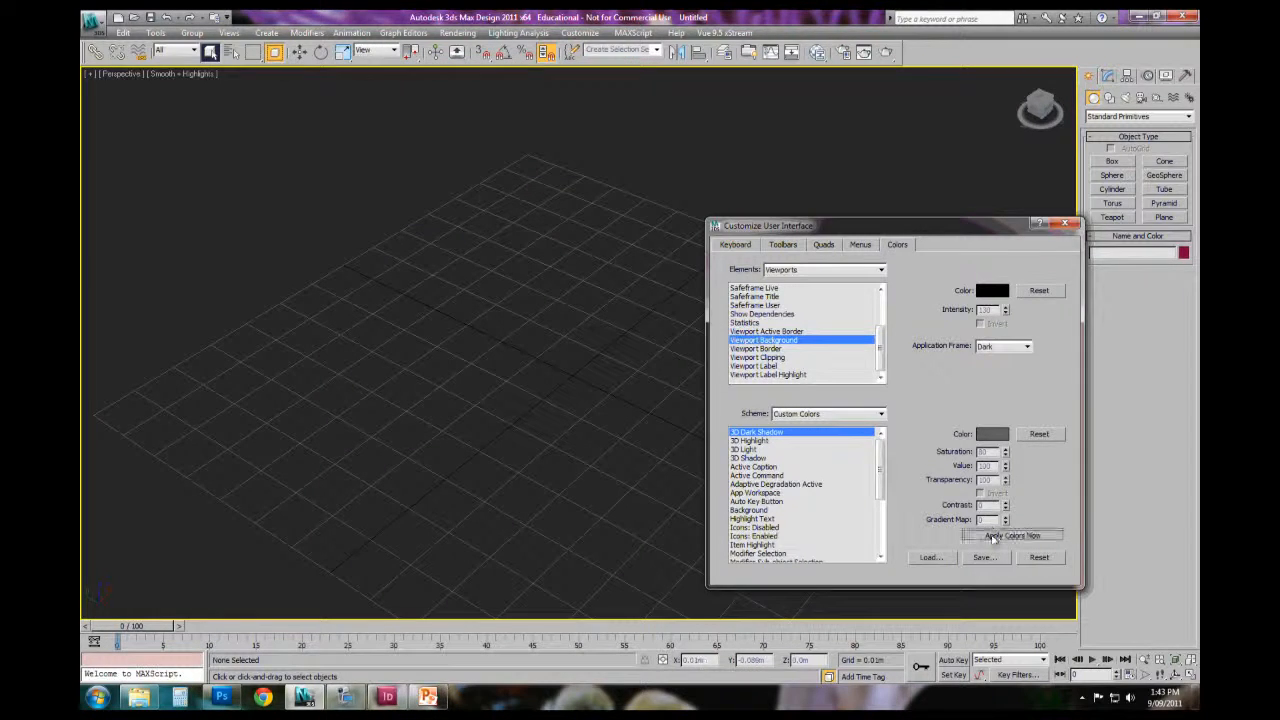
{"action": "left_click", "coordinate": [990, 535]}
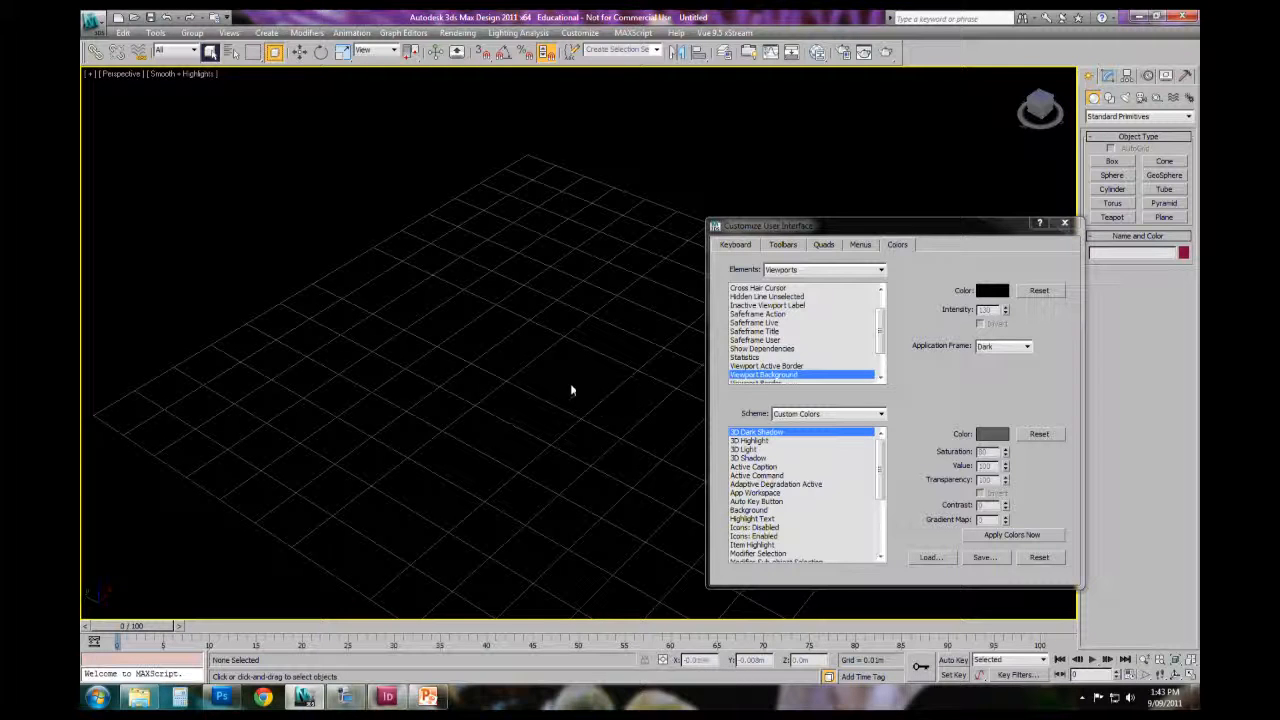
Step: Set the Viewport Background color to a dark grey with a value of 62, apply it, and close the customization dialog
{"action": "left_click", "coordinate": [992, 291]}
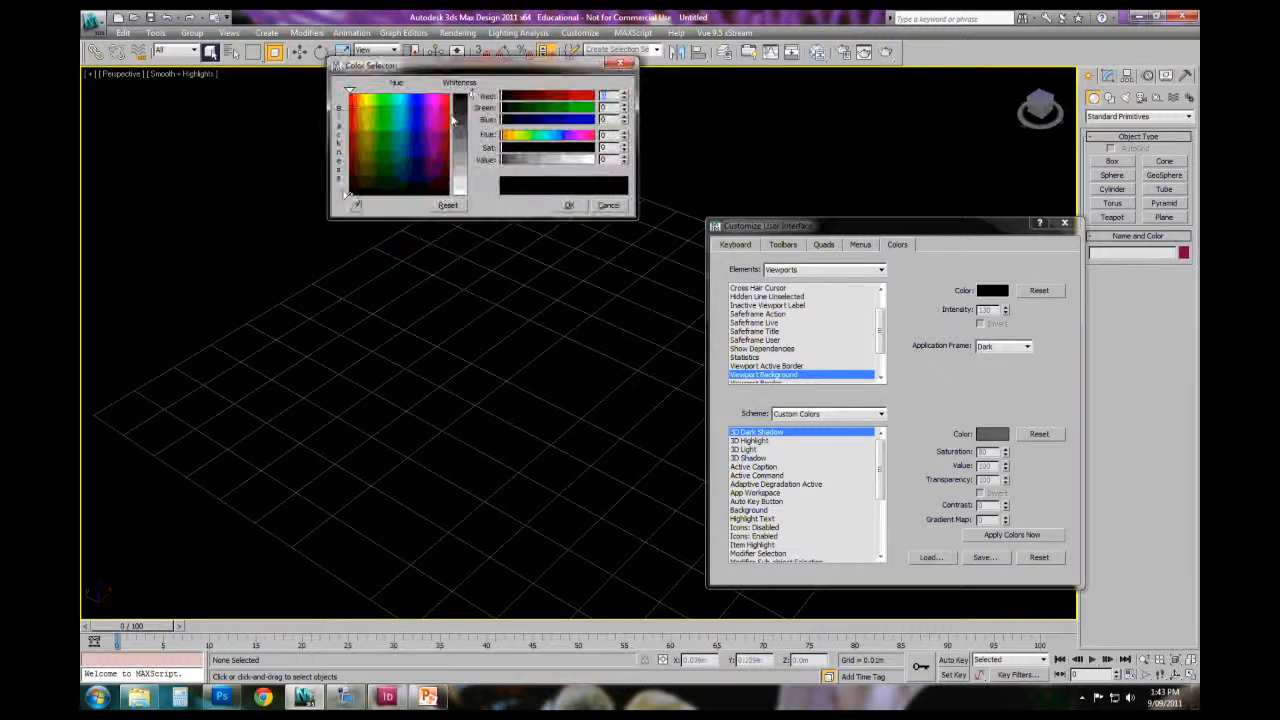
{"action": "left_click_drag", "start_coordinate": [471, 97], "coordinate": [471, 118]}
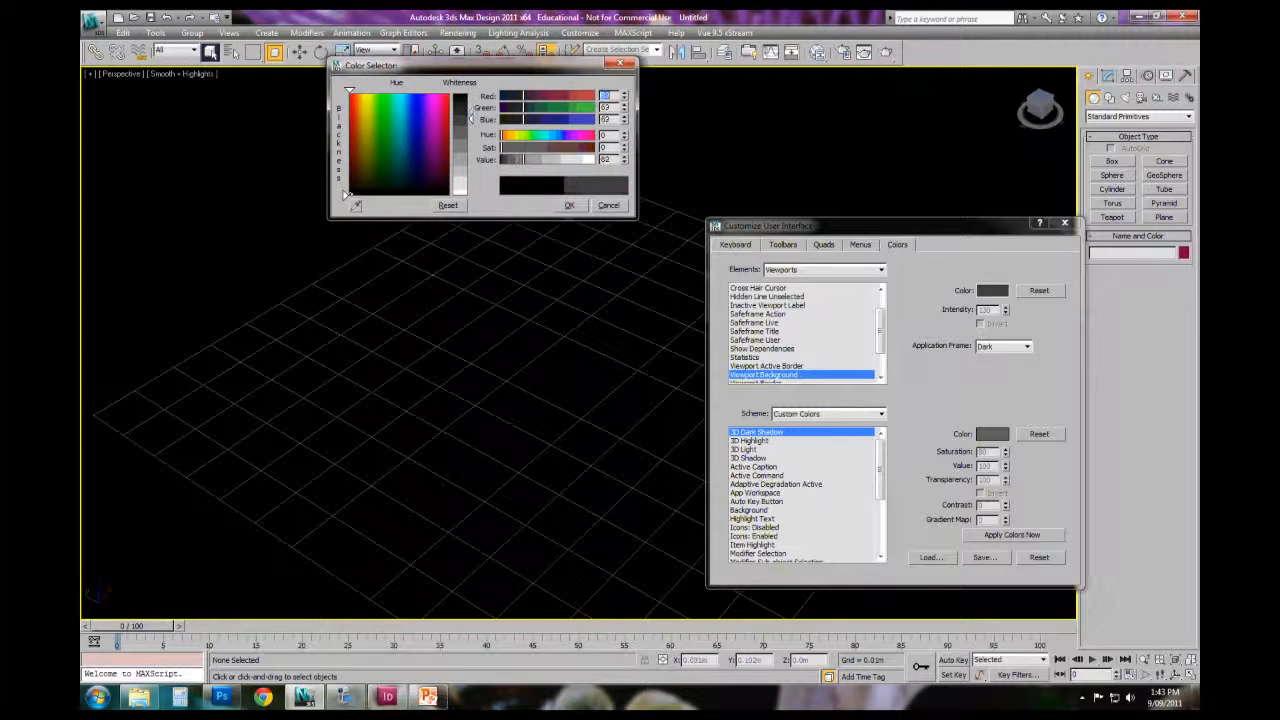
{"action": "left_click", "coordinate": [569, 205]}
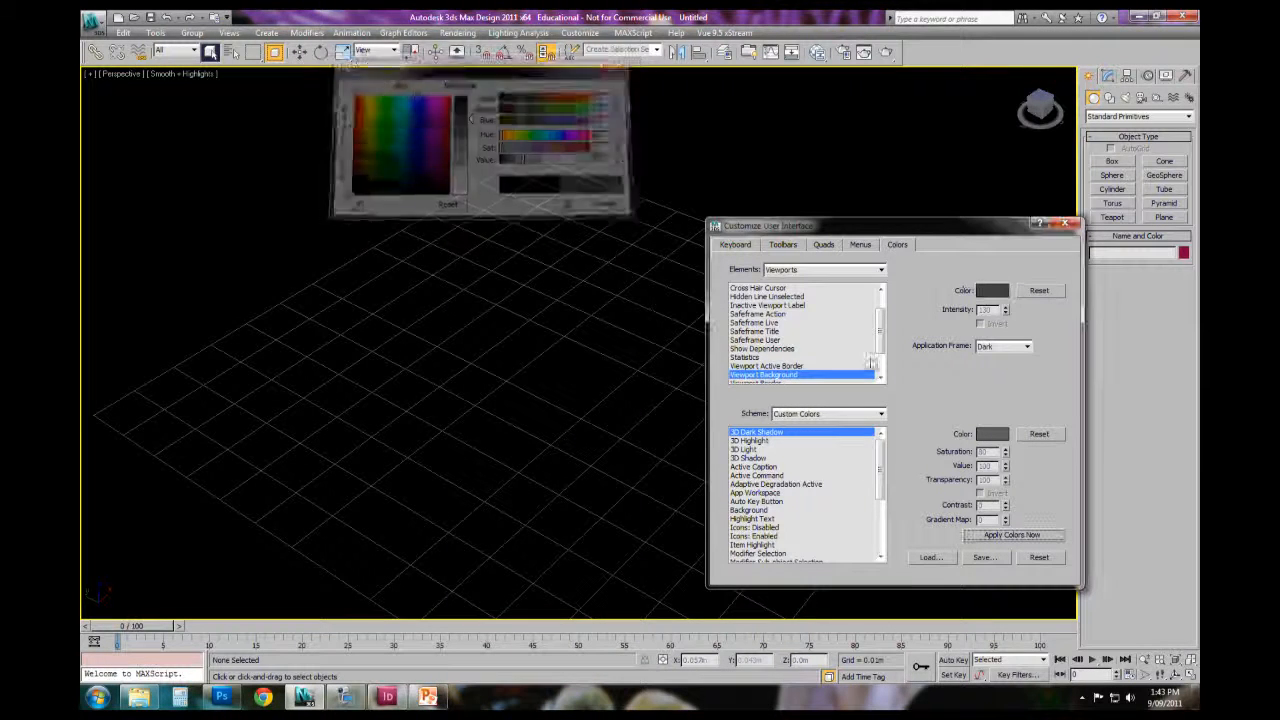
{"action": "left_click", "coordinate": [1036, 537]}
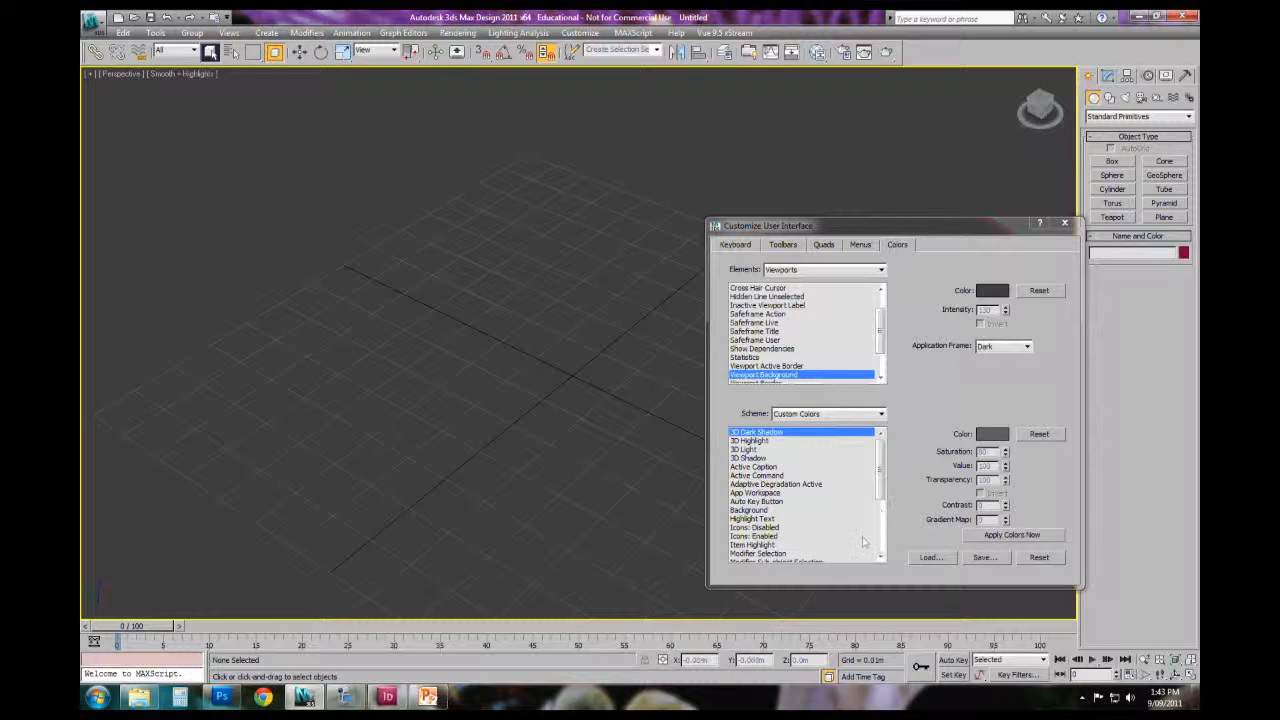
{"action": "left_click", "coordinate": [1065, 223]}
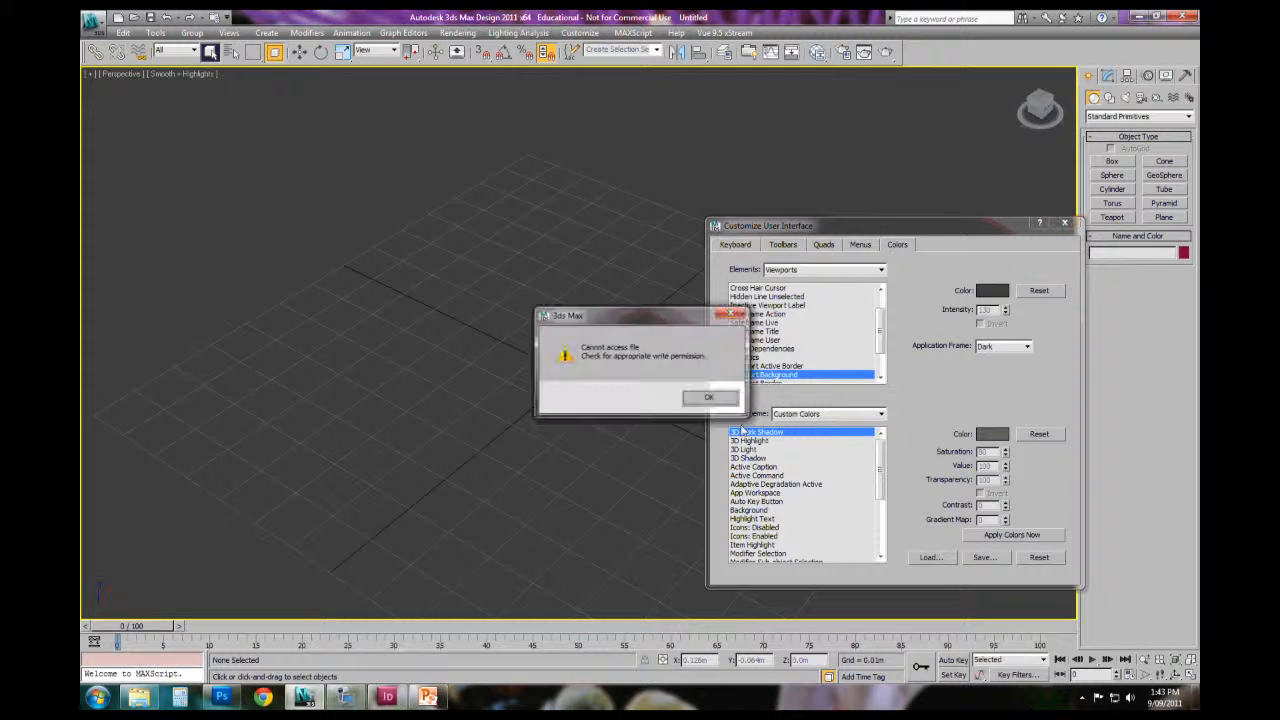
{"action": "left_click", "coordinate": [708, 398]}
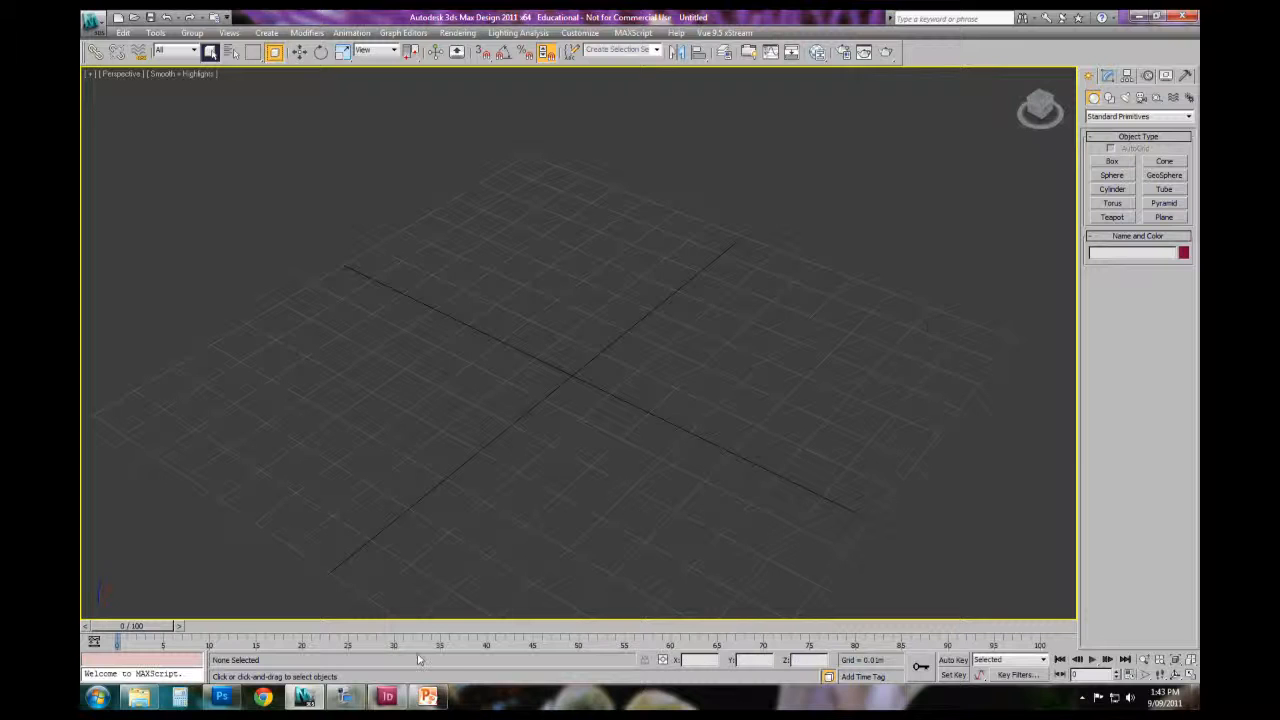
{"action": "left_click", "coordinate": [344, 697]}
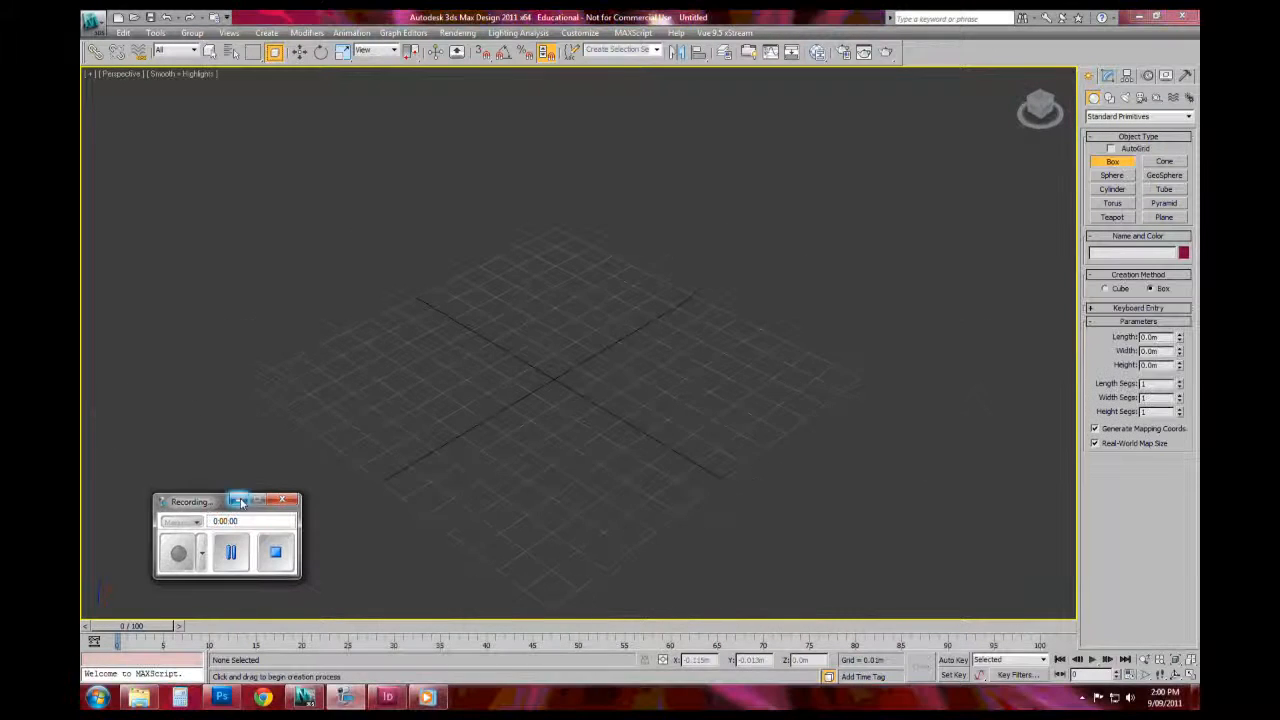
{"action": "left_click", "coordinate": [241, 501]}
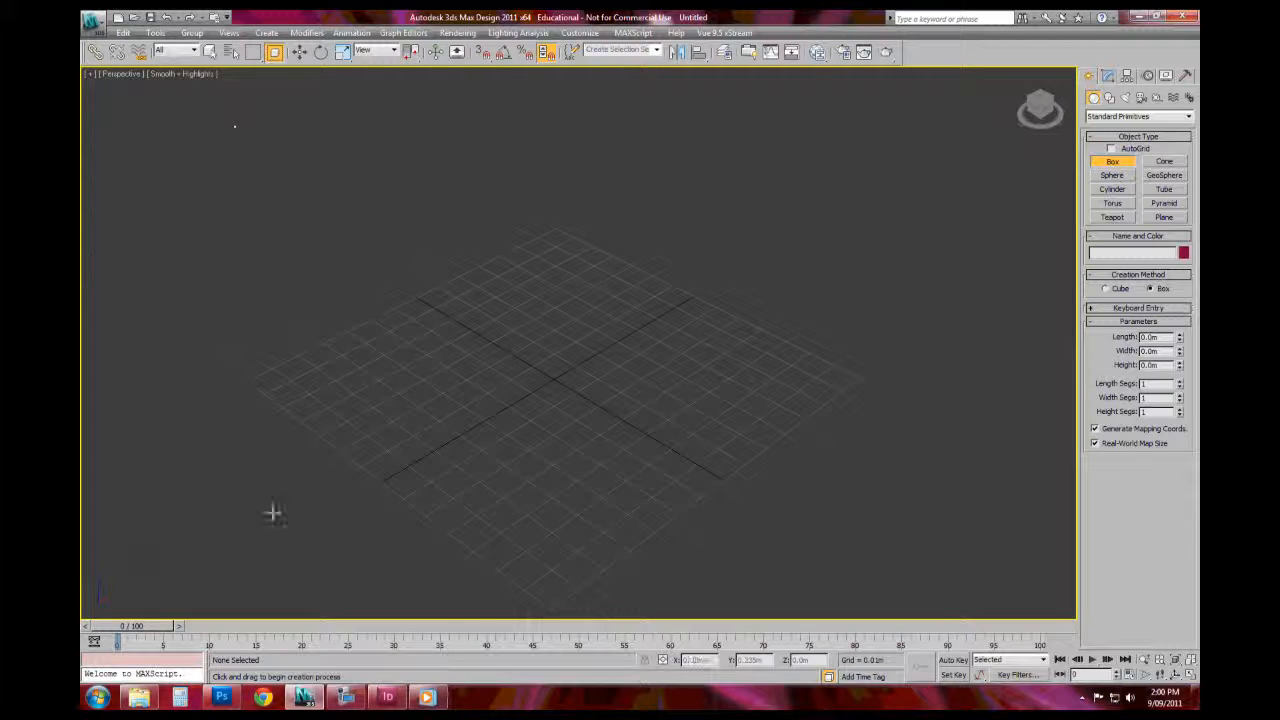
Step: Orbit the perspective viewport to a flatter angle and switch to the four-viewport layout
{"action": "mouse_move", "coordinate": [466, 522]}
{"action": "middle_mouse_down", "text": "alt"}
{"action": "mouse_move", "coordinate": [460, 491]}
{"action": "mouse_move", "coordinate": [470, 519]}
{"action": "middle_mouse_up", "text": "alt"}
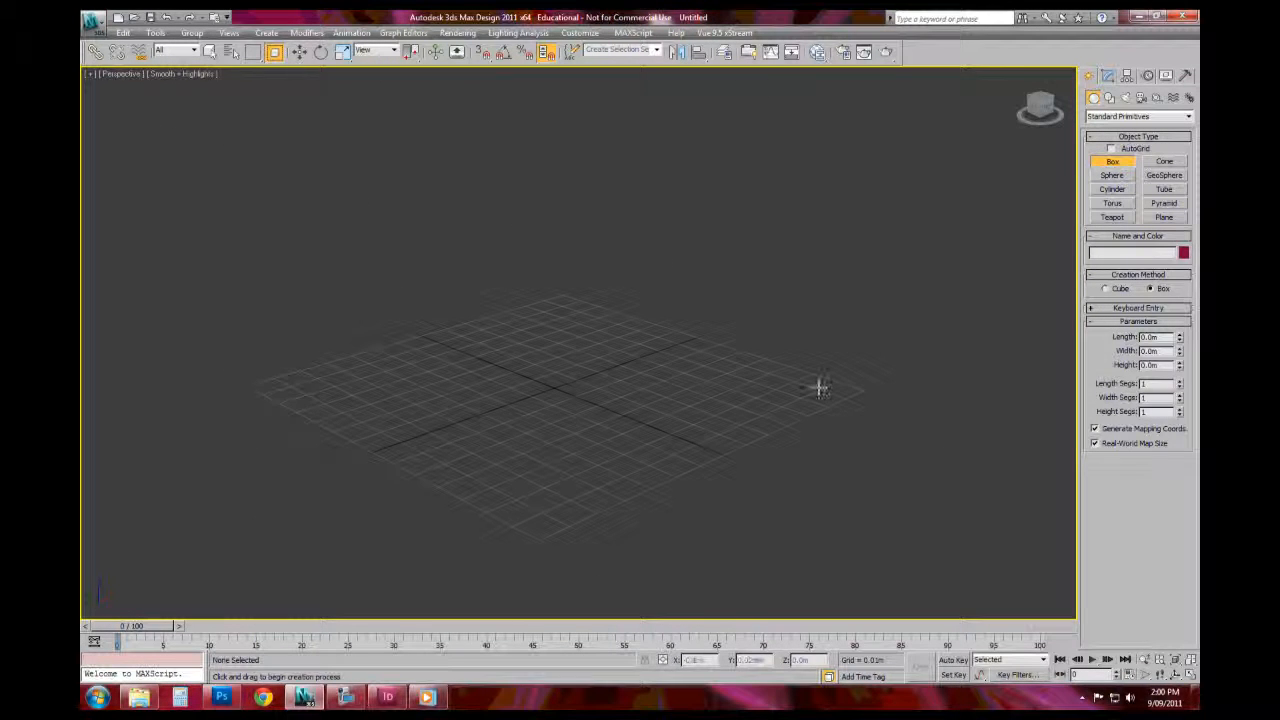
{"action": "left_click", "coordinate": [1189, 674]}
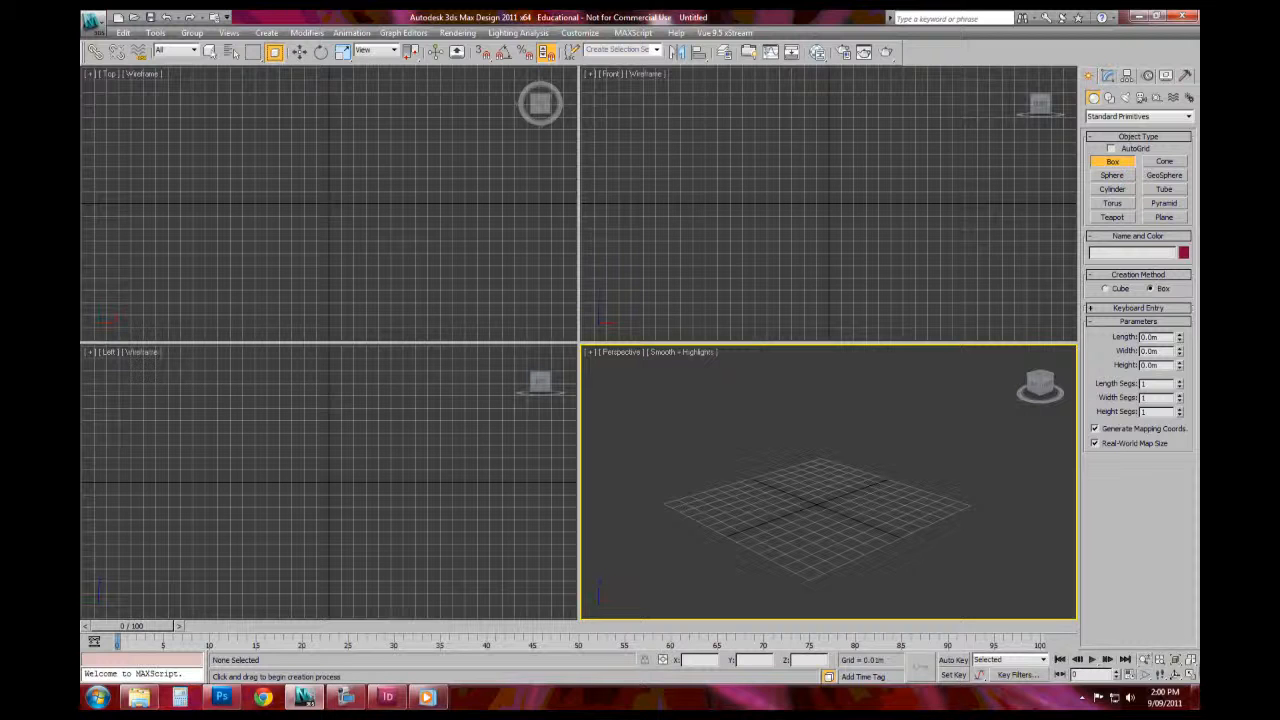
Step: Practise zooming in and out and panning in the perspective viewport, keeping the whole grid in view
{"action": "left_click", "coordinate": [1145, 660]}
{"action": "mouse_move", "coordinate": [880, 530]}
{"action": "left_mouse_down"}
{"action": "mouse_move", "coordinate": [863, 500]}
{"action": "mouse_move", "coordinate": [889, 529]}
{"action": "left_mouse_up"}
{"action": "right_click", "coordinate": [883, 542]}
{"action": "scroll", "coordinate": [883, 542], "scroll_direction": "up", "scroll_amount": 8}
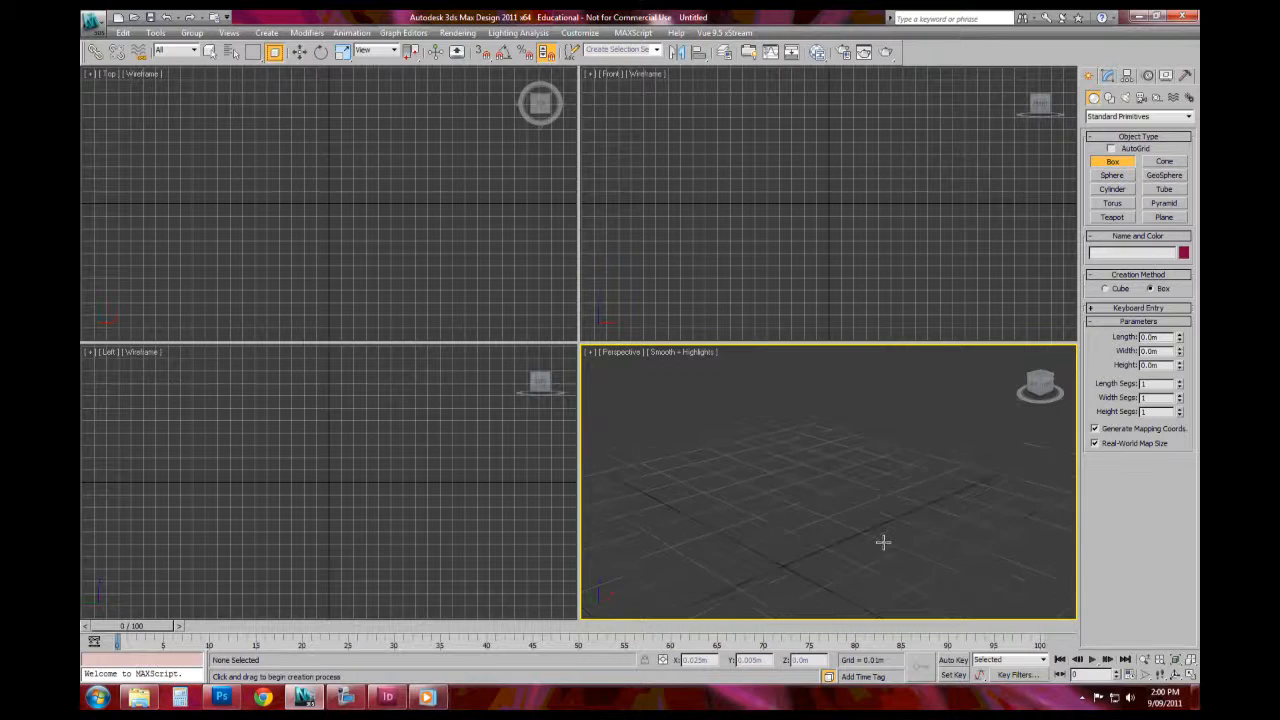
{"action": "scroll", "coordinate": [883, 541], "scroll_direction": "down", "scroll_amount": 8}
{"action": "middle_click_drag", "start_coordinate": [846, 494], "coordinate": [760, 491]}
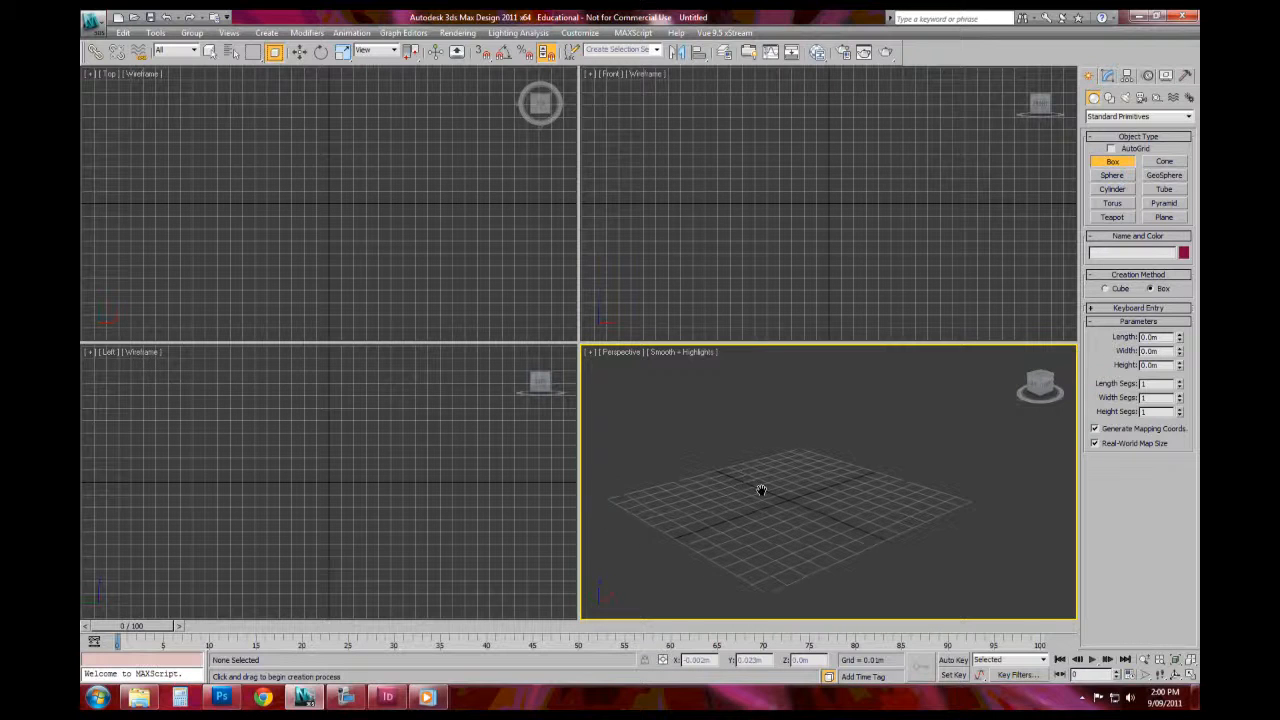
Step: Activate the Front, Top and Left viewports in turn, and maximize the Top viewport
{"action": "left_click", "coordinate": [830, 170]}
{"action": "left_click", "coordinate": [466, 214]}
{"action": "left_click", "coordinate": [440, 464]}
{"action": "left_click", "coordinate": [440, 258]}
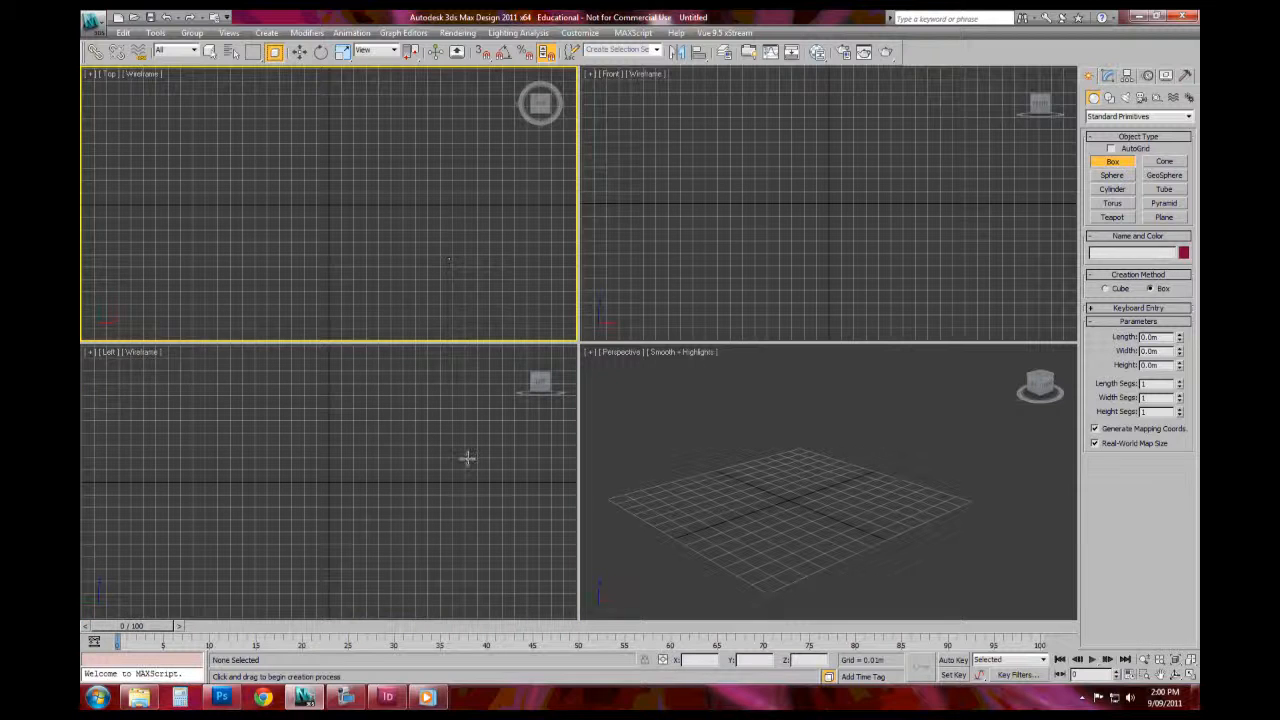
{"action": "left_click", "coordinate": [1190, 675]}
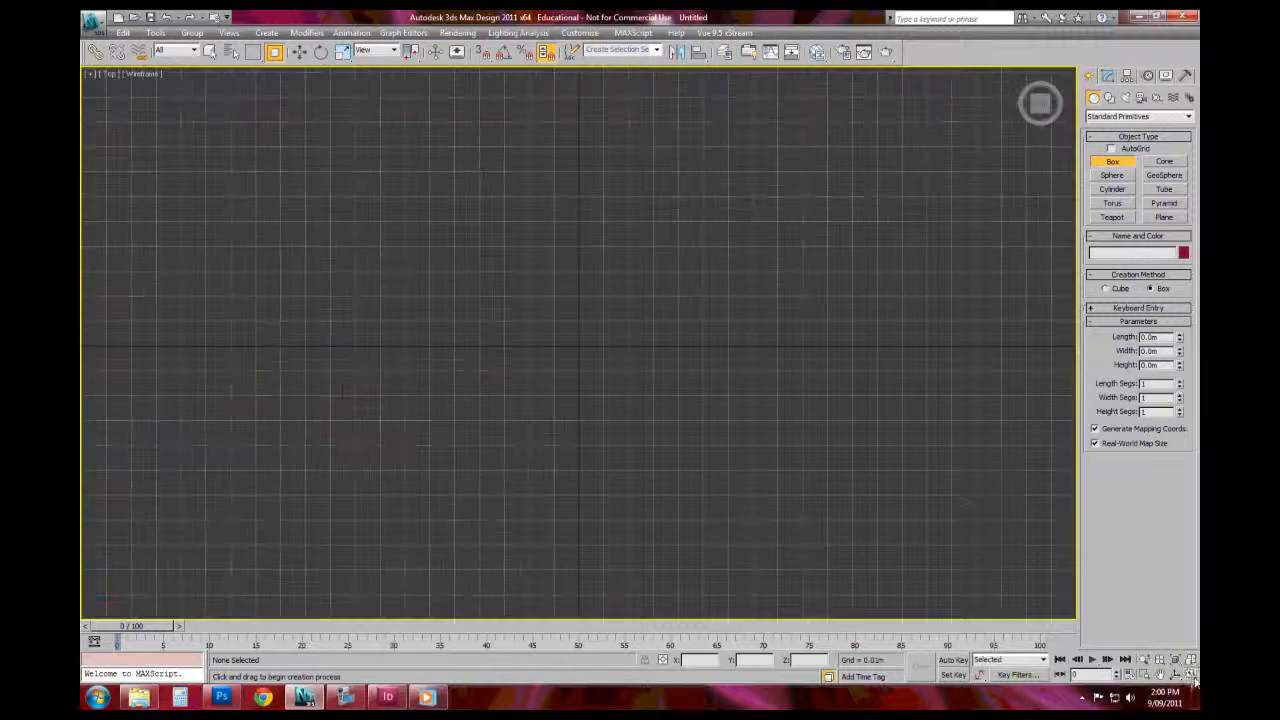
{"action": "scroll", "coordinate": [189, 163], "scroll_direction": "up", "scroll_amount": 2}
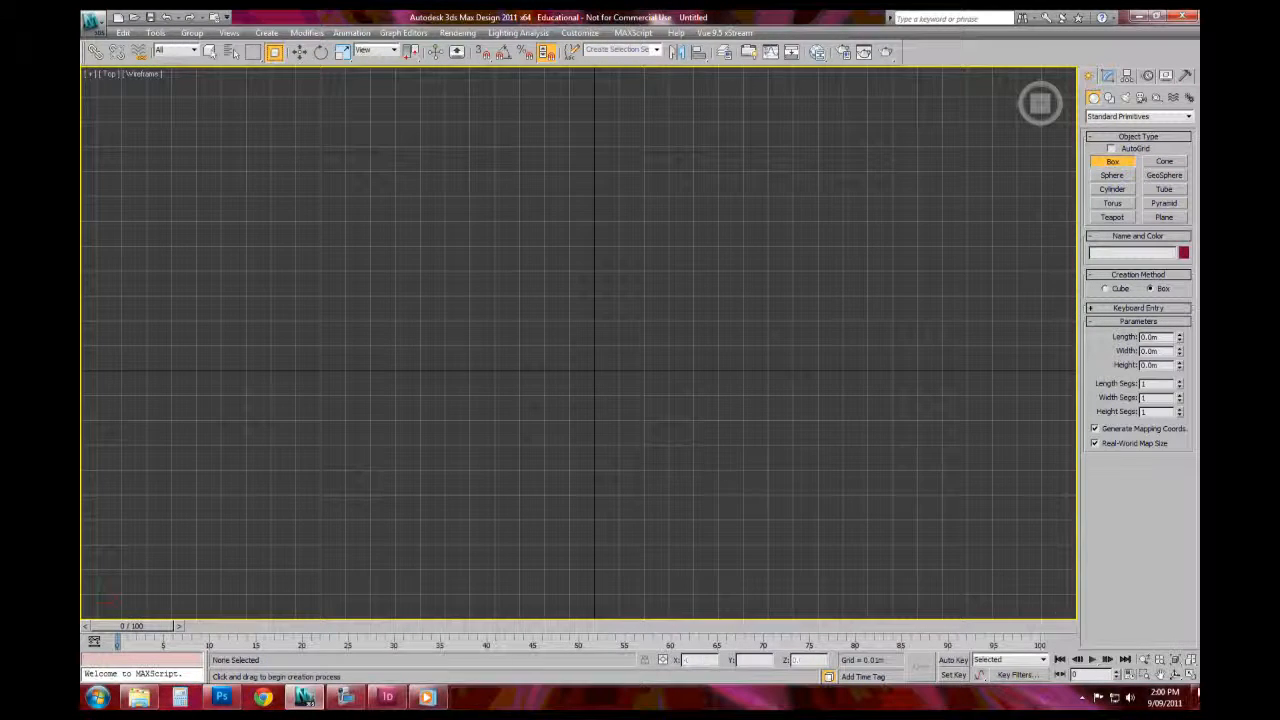
Step: Return to the four-viewport layout and maximize the Perspective viewport with the grid filling the view
{"action": "left_click", "coordinate": [1190, 675]}
{"action": "left_click", "coordinate": [878, 489]}
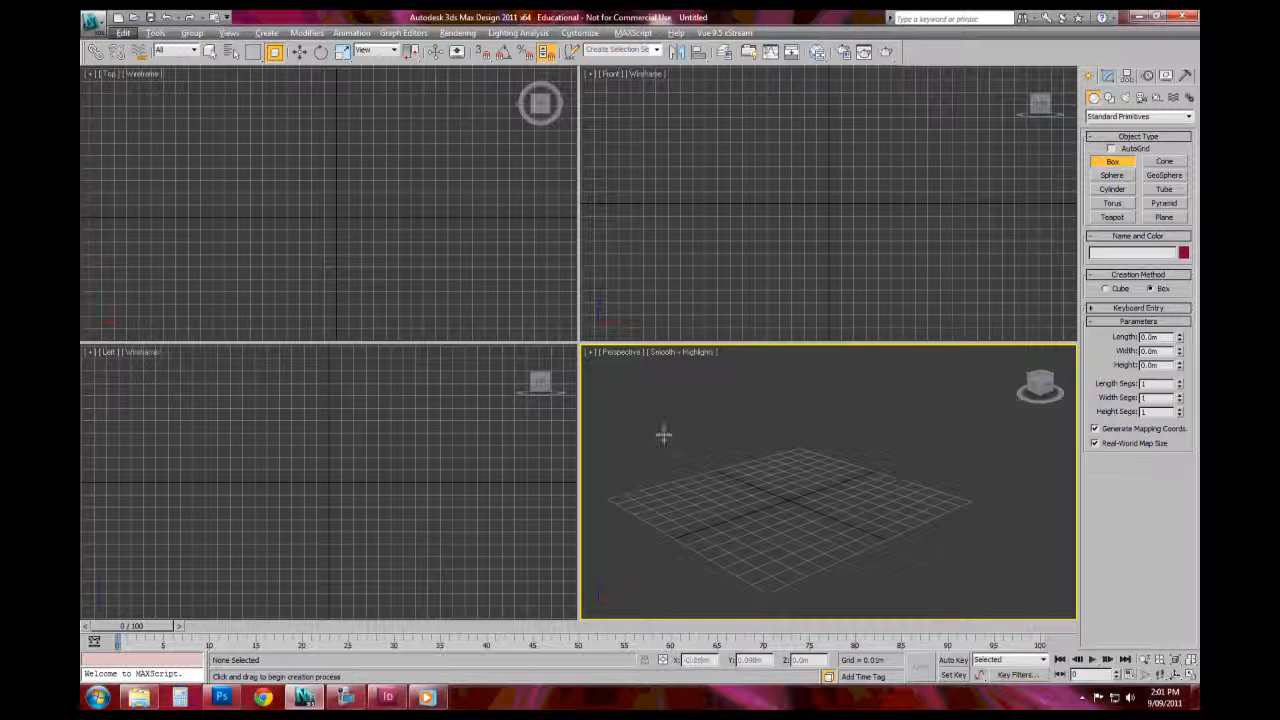
{"action": "key", "text": "alt+w"}
{"action": "middle_click_drag", "start_coordinate": [600, 420], "coordinate": [548, 363]}
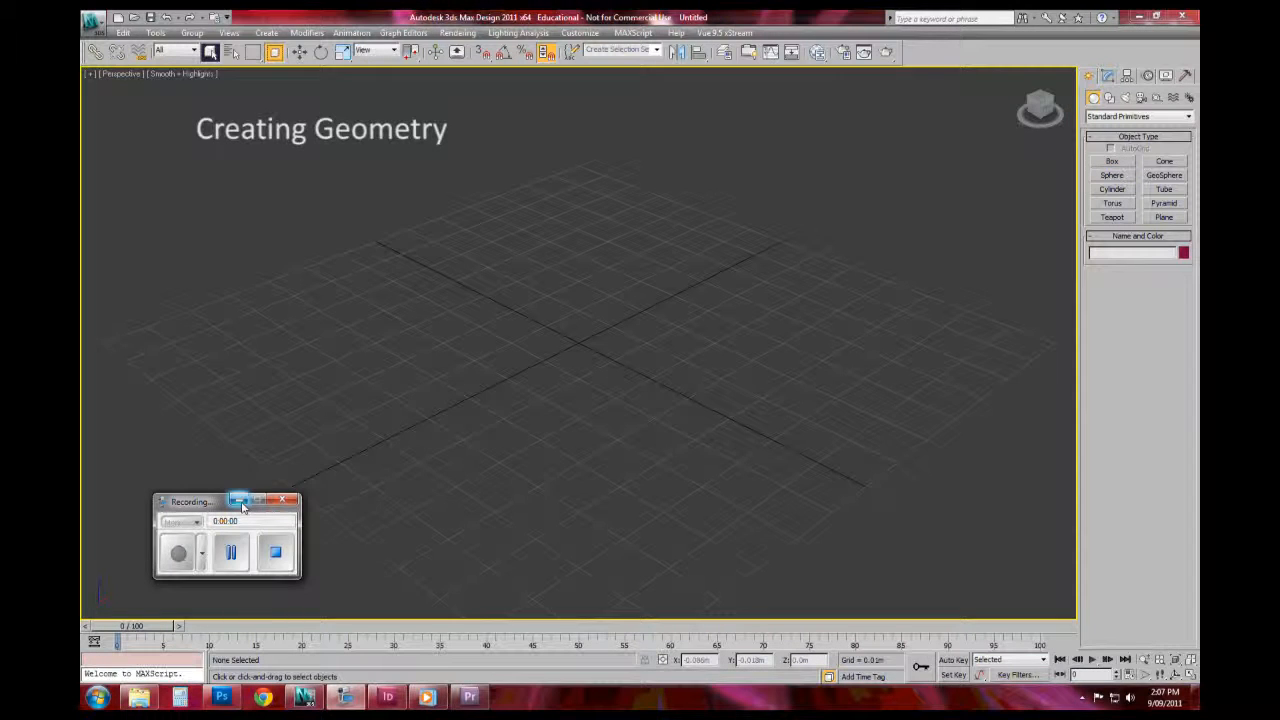
{"action": "left_click", "coordinate": [240, 501]}
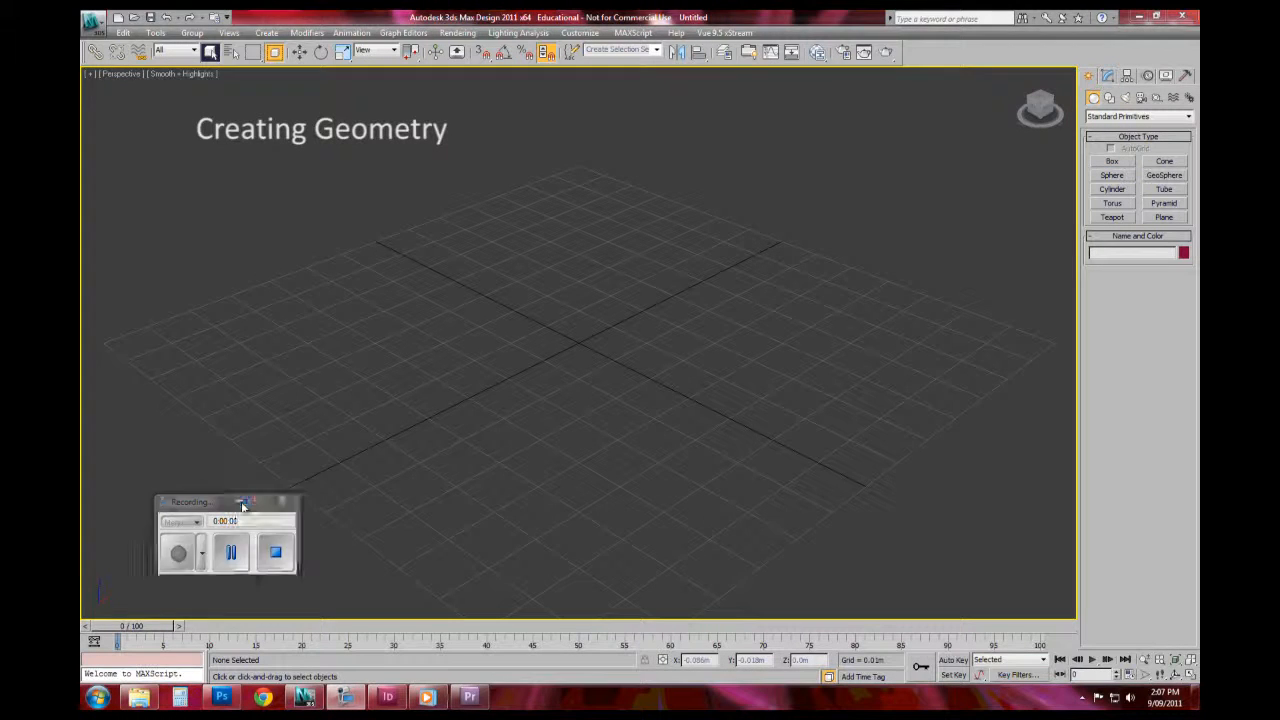
Step: Review the display unit scale and the system unit scale in the units setup, accepting both as they are
{"action": "left_click", "coordinate": [585, 33]}
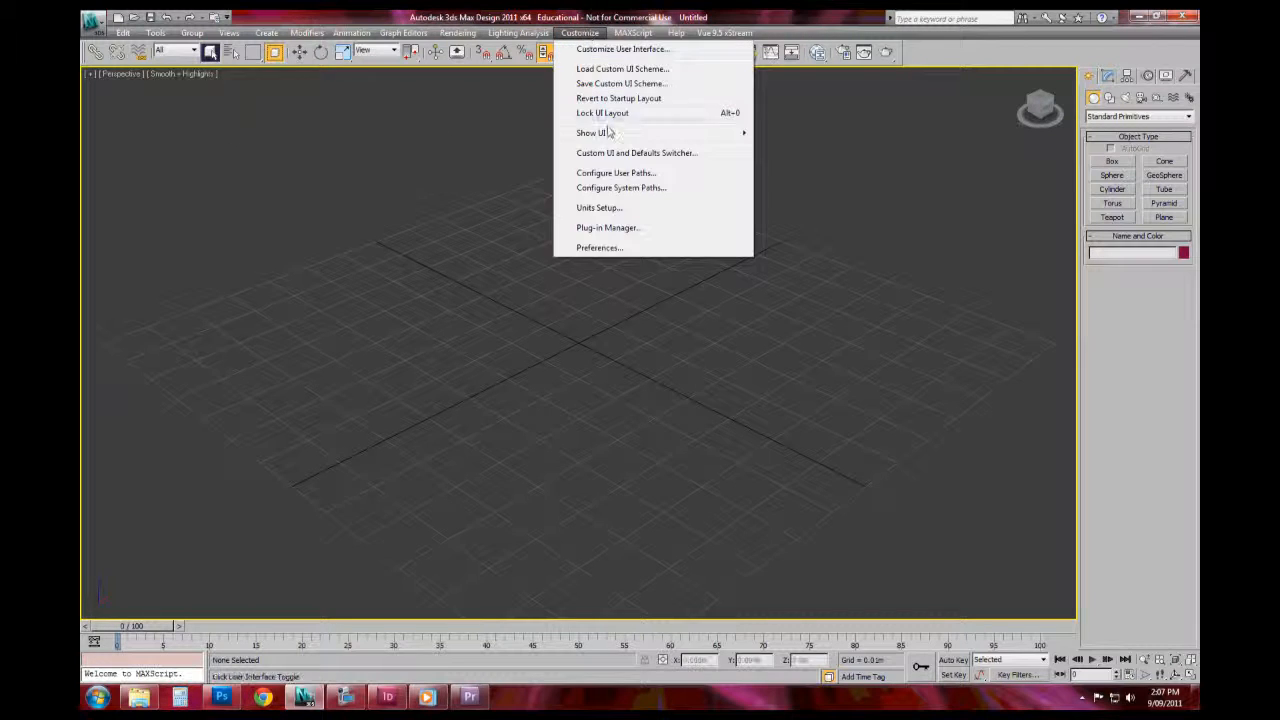
{"action": "left_click", "coordinate": [600, 208]}
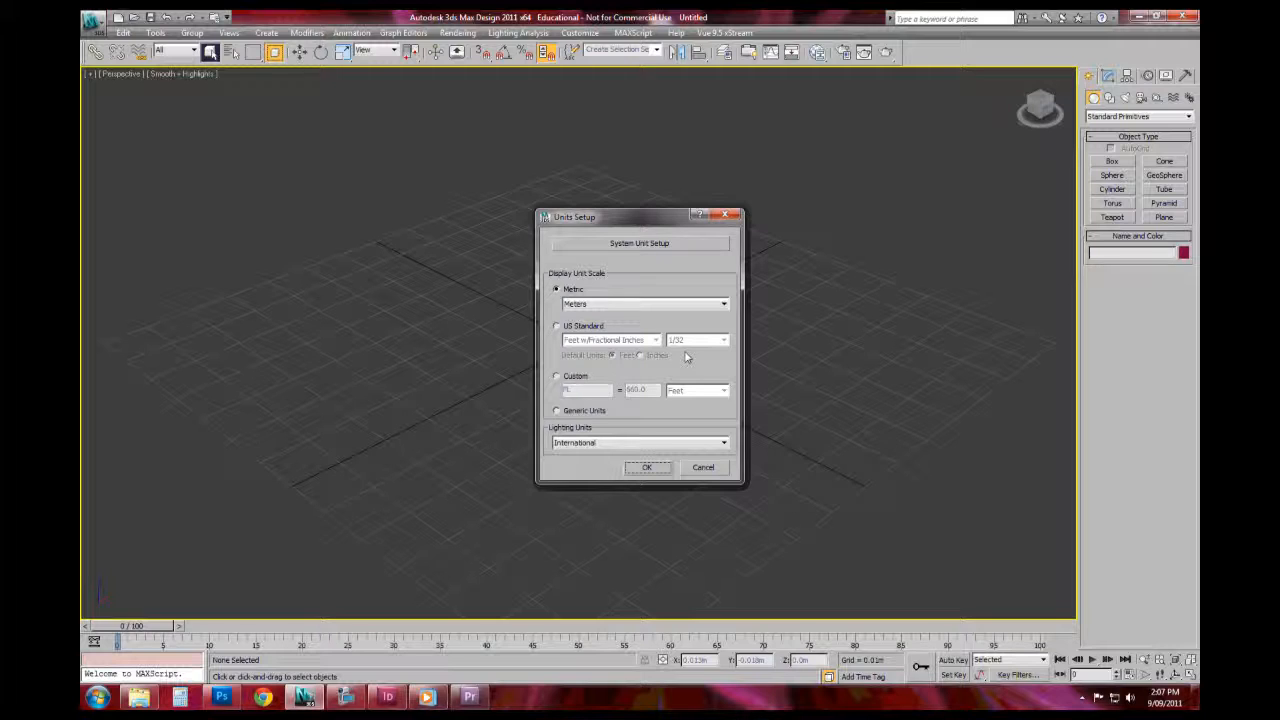
{"action": "left_click", "coordinate": [700, 242]}
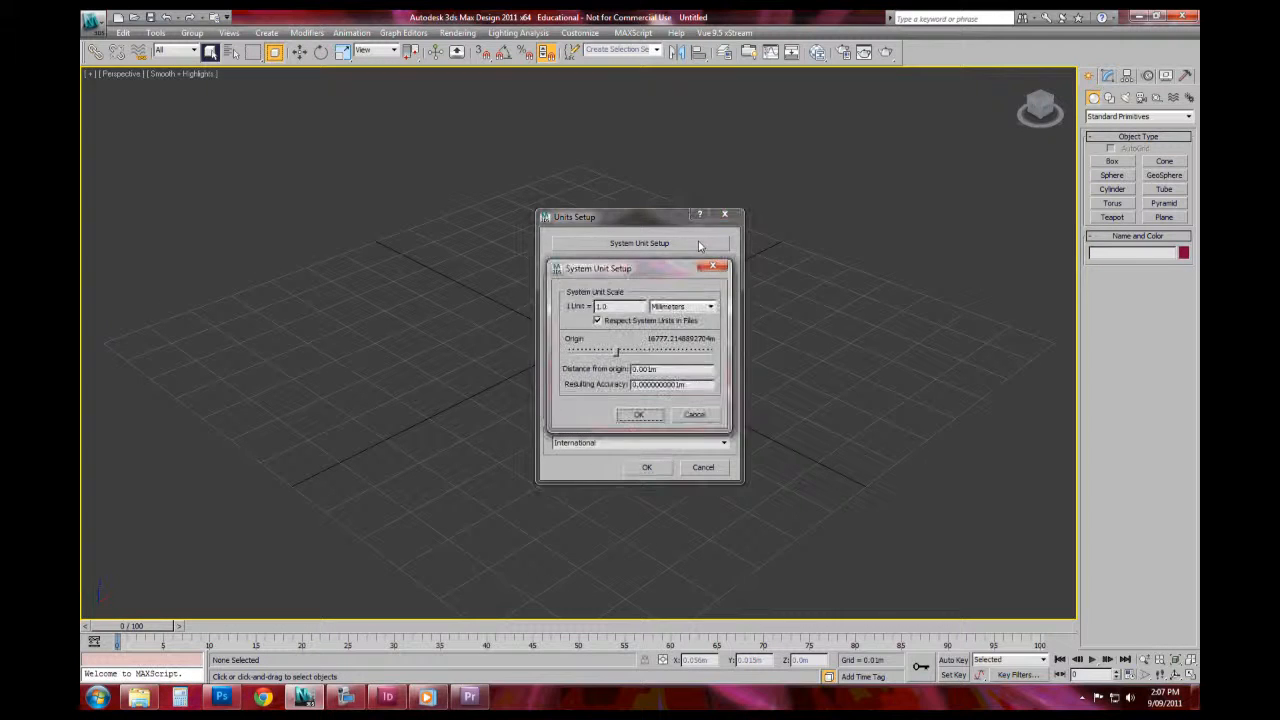
{"action": "left_click_drag", "start_coordinate": [592, 268], "coordinate": [864, 229]}
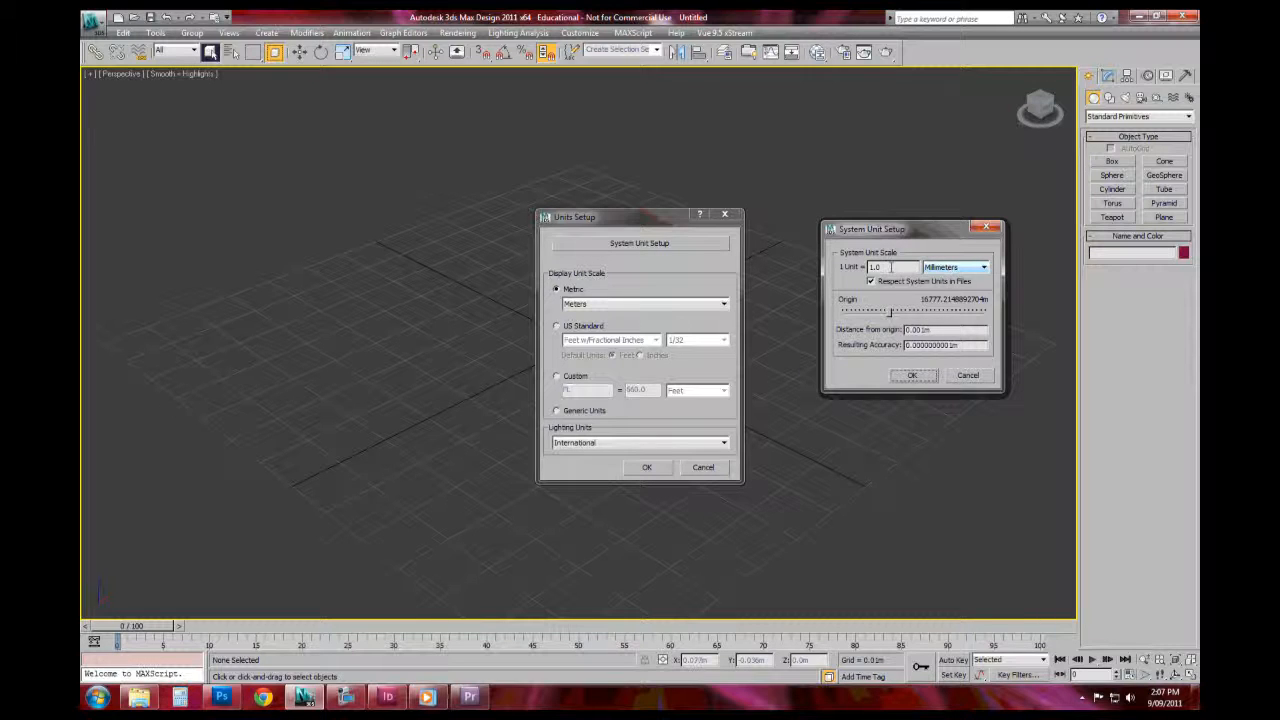
{"action": "left_click", "coordinate": [911, 375]}
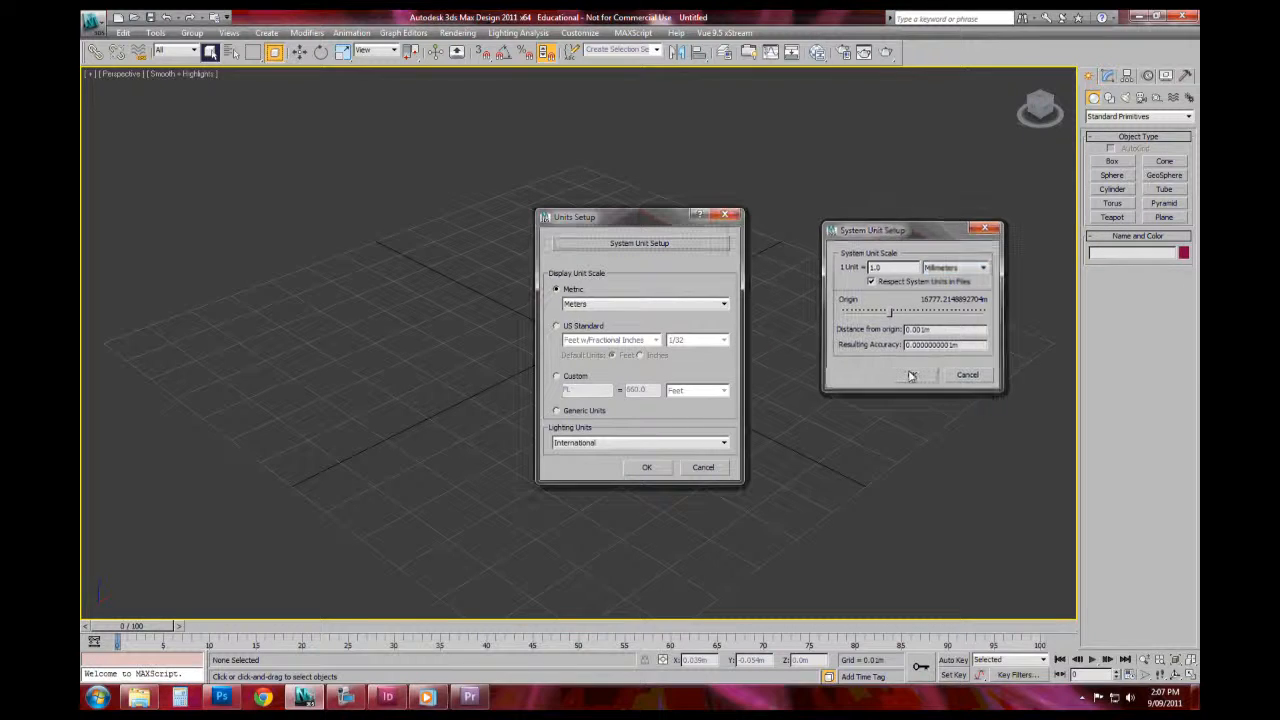
{"action": "left_click_drag", "start_coordinate": [662, 221], "coordinate": [862, 251]}
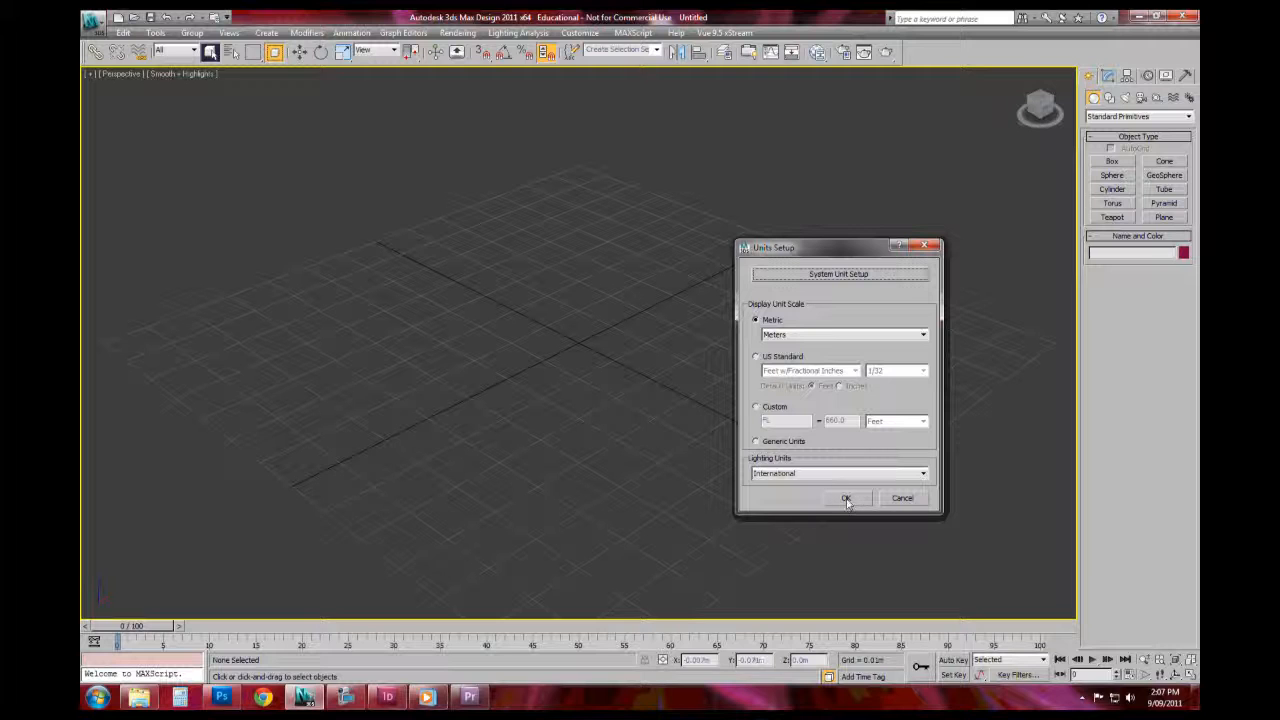
{"action": "left_click", "coordinate": [838, 273]}
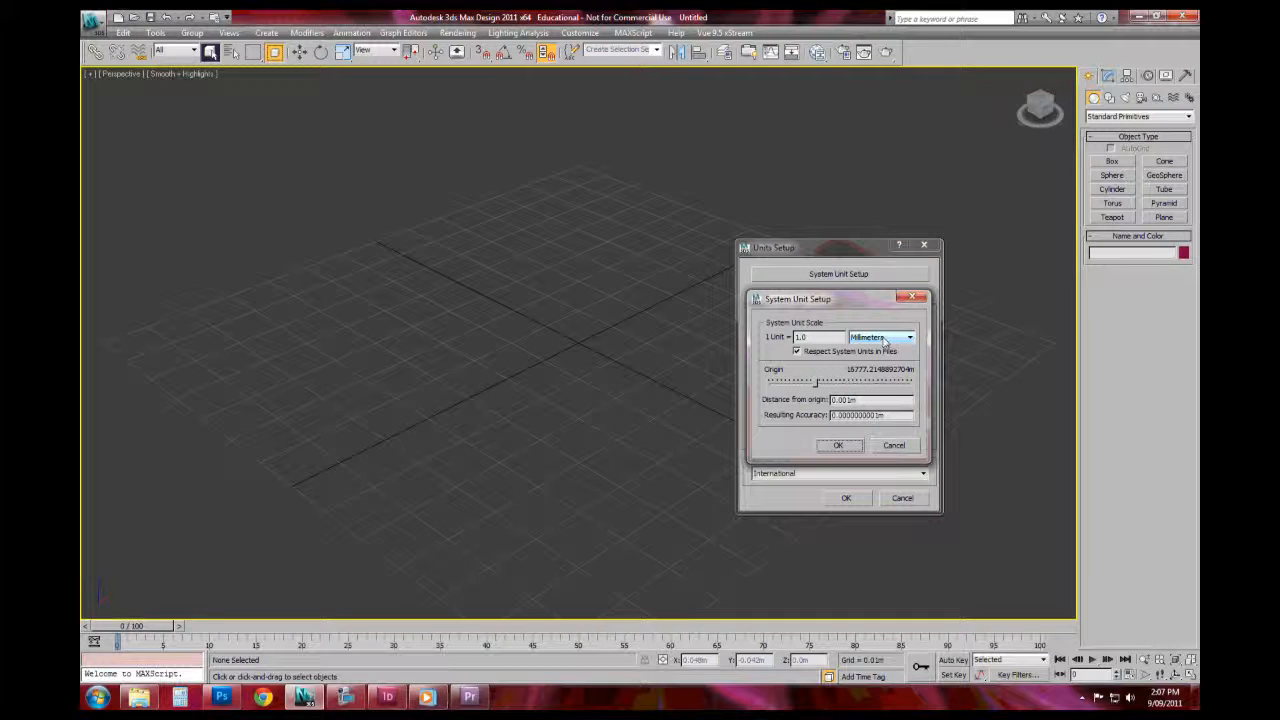
{"action": "left_click", "coordinate": [845, 445]}
{"action": "left_click", "coordinate": [848, 498]}
Step: Create a box about 0.06 m long, 0.064 m wide and 0.065 m high on the rear part of the grid
{"action": "scroll", "coordinate": [640, 306], "scroll_direction": "down", "scroll_amount": 3}
{"action": "middle_click_drag", "start_coordinate": [666, 330], "coordinate": [654, 332]}
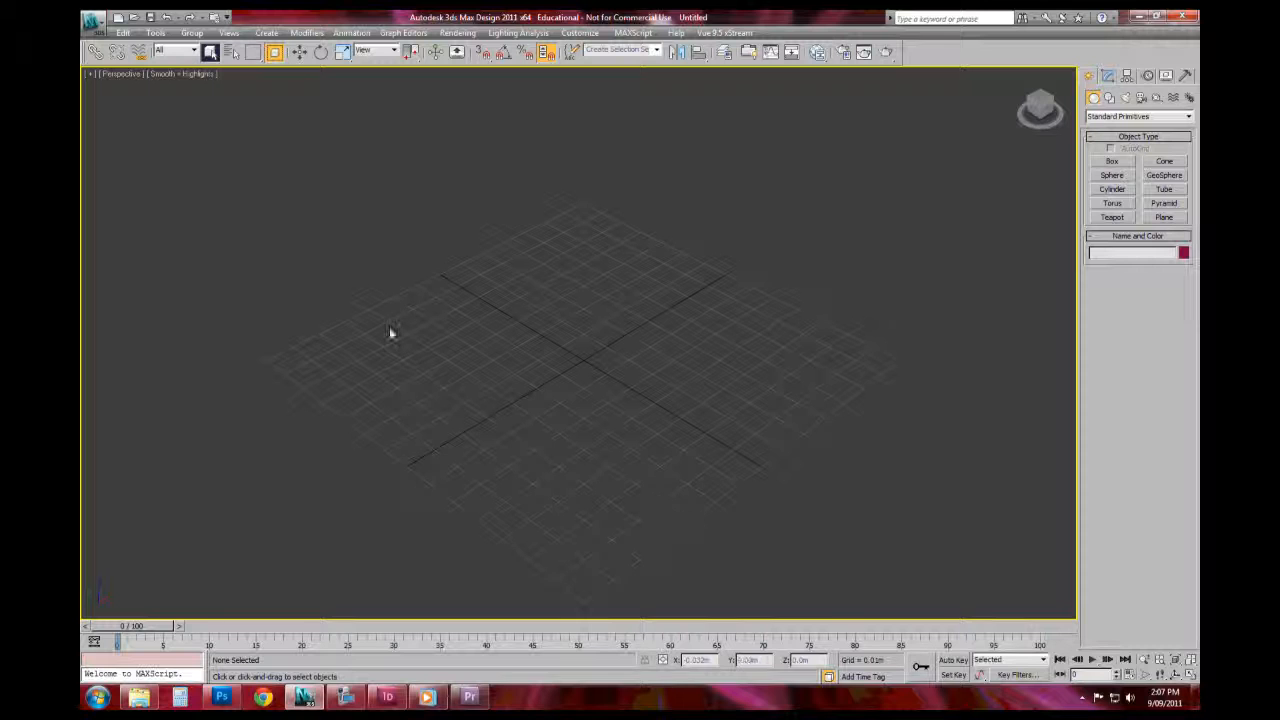
{"action": "left_click", "coordinate": [1110, 162]}
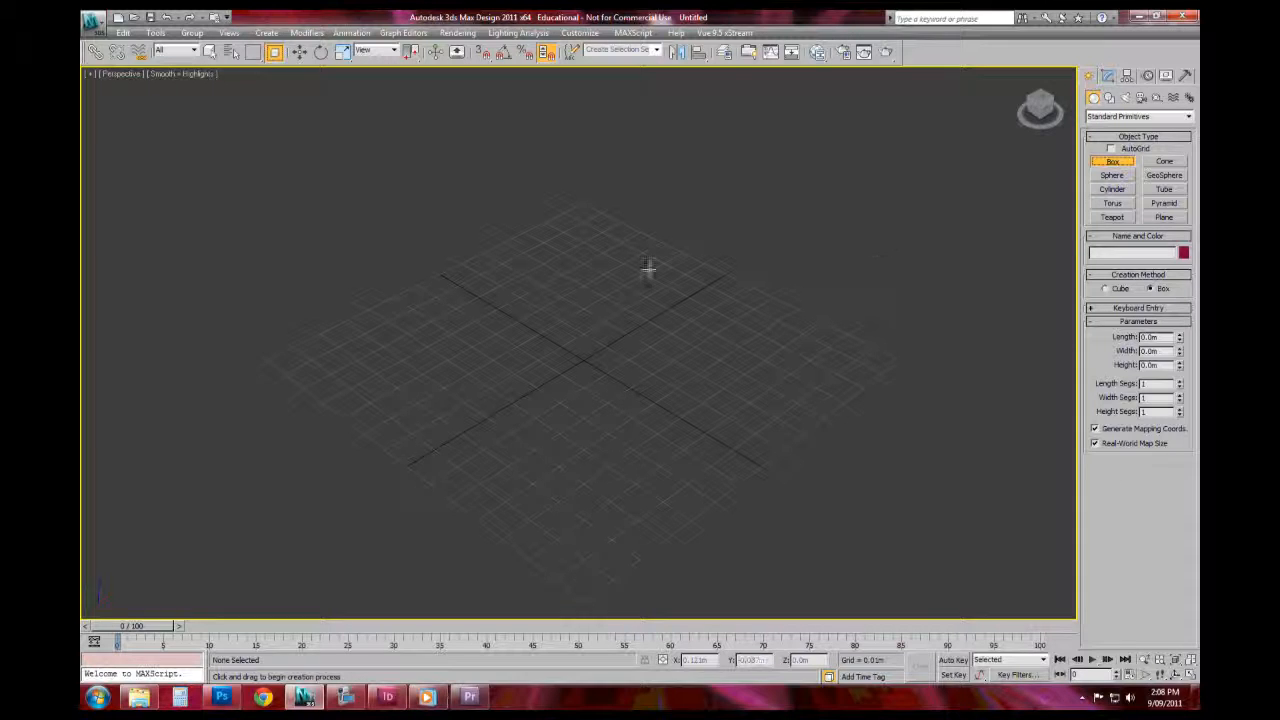
{"action": "left_click", "coordinate": [637, 214]}
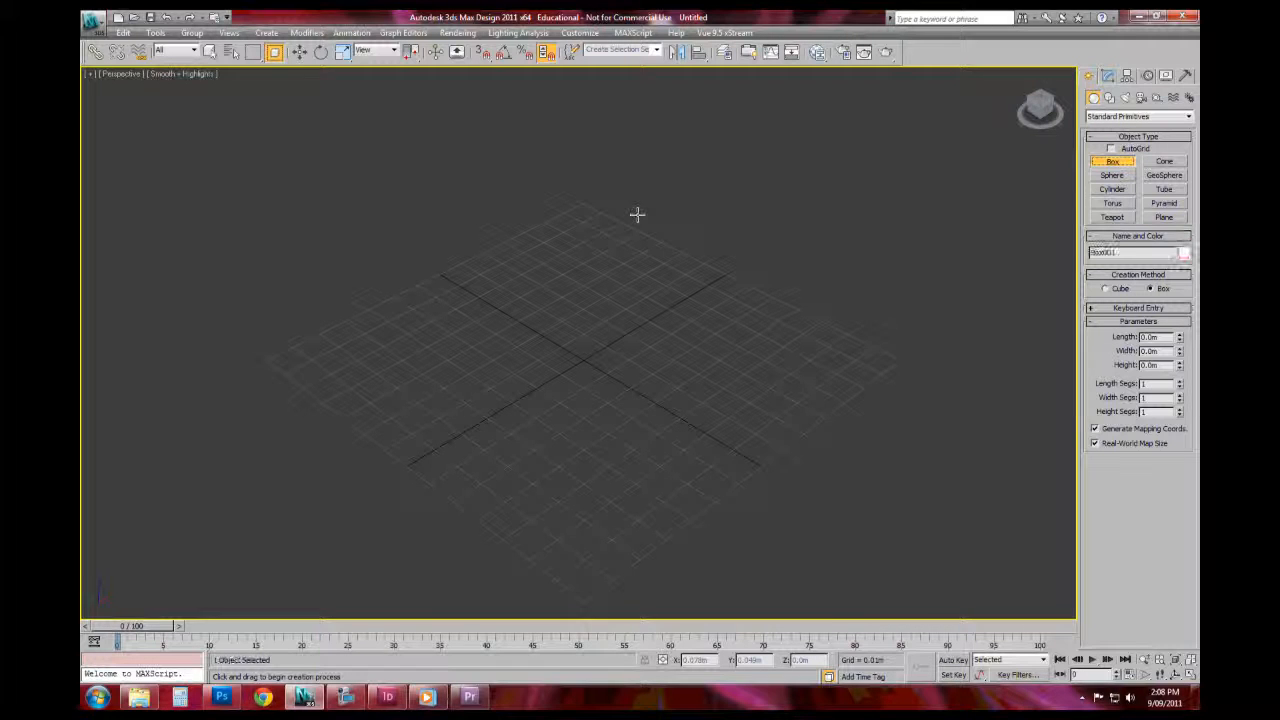
{"action": "left_click_drag", "start_coordinate": [637, 219], "coordinate": [638, 354]}
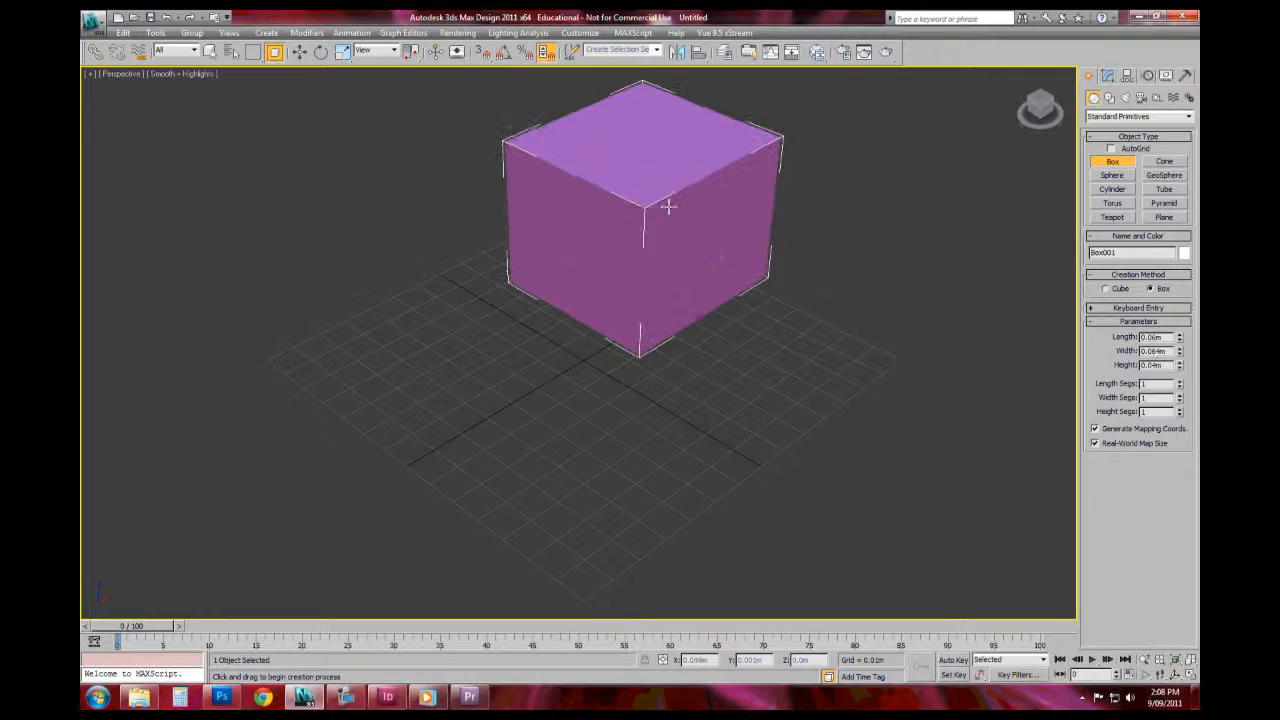
Step: Create a sphere with a radius of about 0.036 m in front of the box, beyond the grid's edge
{"action": "middle_click_drag", "start_coordinate": [688, 262], "coordinate": [668, 400]}
{"action": "middle_click_drag", "start_coordinate": [700, 477], "coordinate": [678, 459]}
{"action": "middle_click_drag", "start_coordinate": [647, 414], "coordinate": [643, 460], "text": "alt"}
{"action": "middle_click_drag", "start_coordinate": [643, 460], "coordinate": [650, 365]}
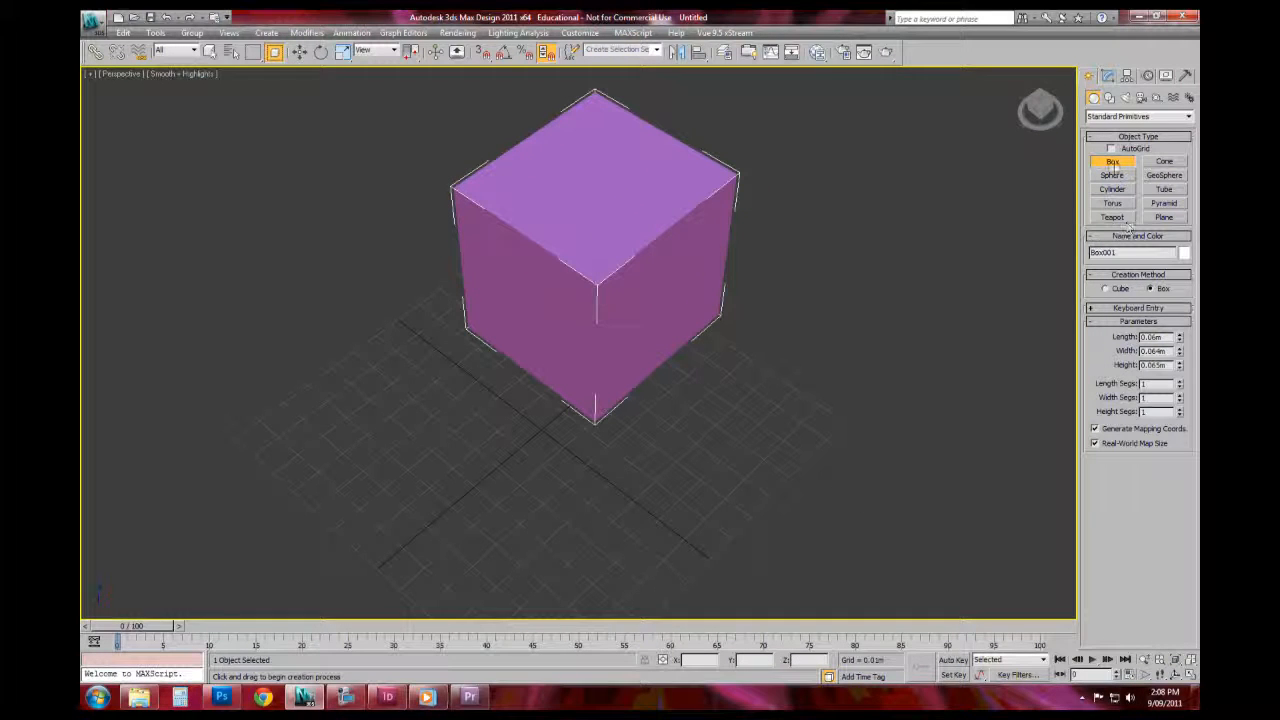
{"action": "left_click", "coordinate": [1113, 176]}
{"action": "left_click_drag", "start_coordinate": [829, 477], "coordinate": [912, 424]}
{"action": "middle_click_drag", "start_coordinate": [912, 424], "coordinate": [866, 372], "text": "alt"}
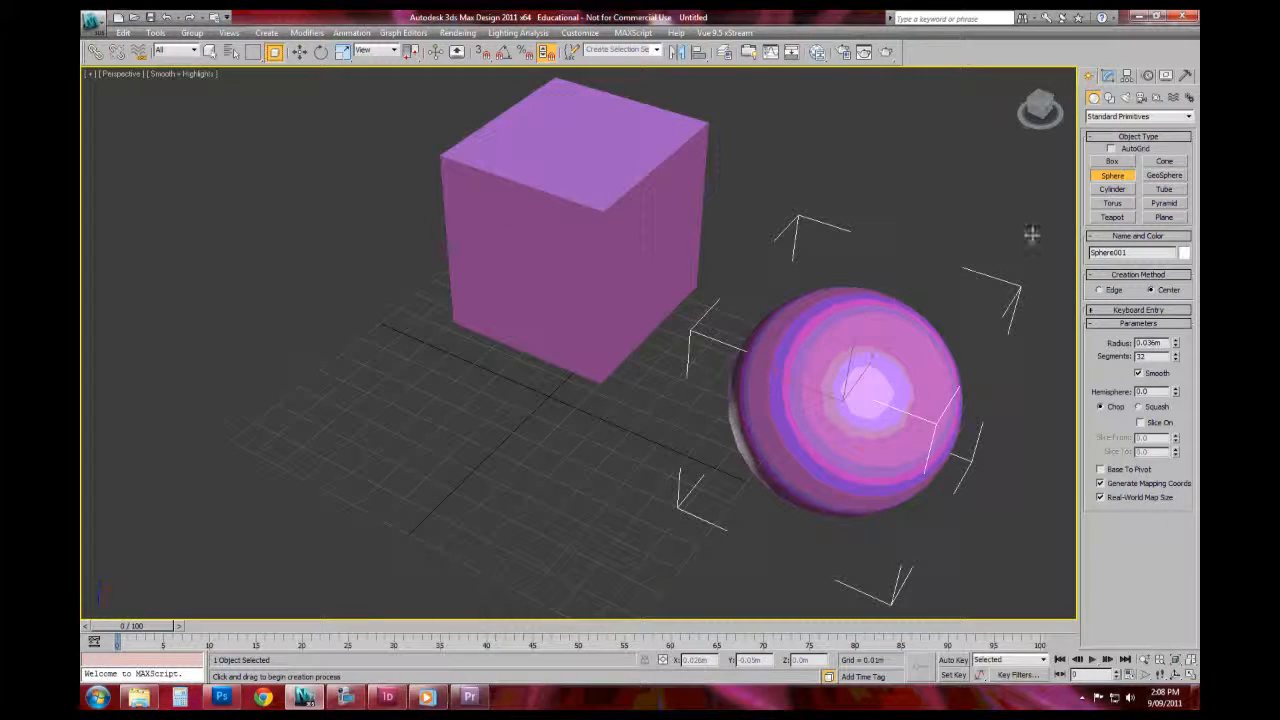
Step: Create a tube beside the grid with radii of about 0.045 m and 0.023 m and a height of about 0.075 m
{"action": "left_click", "coordinate": [1123, 191]}
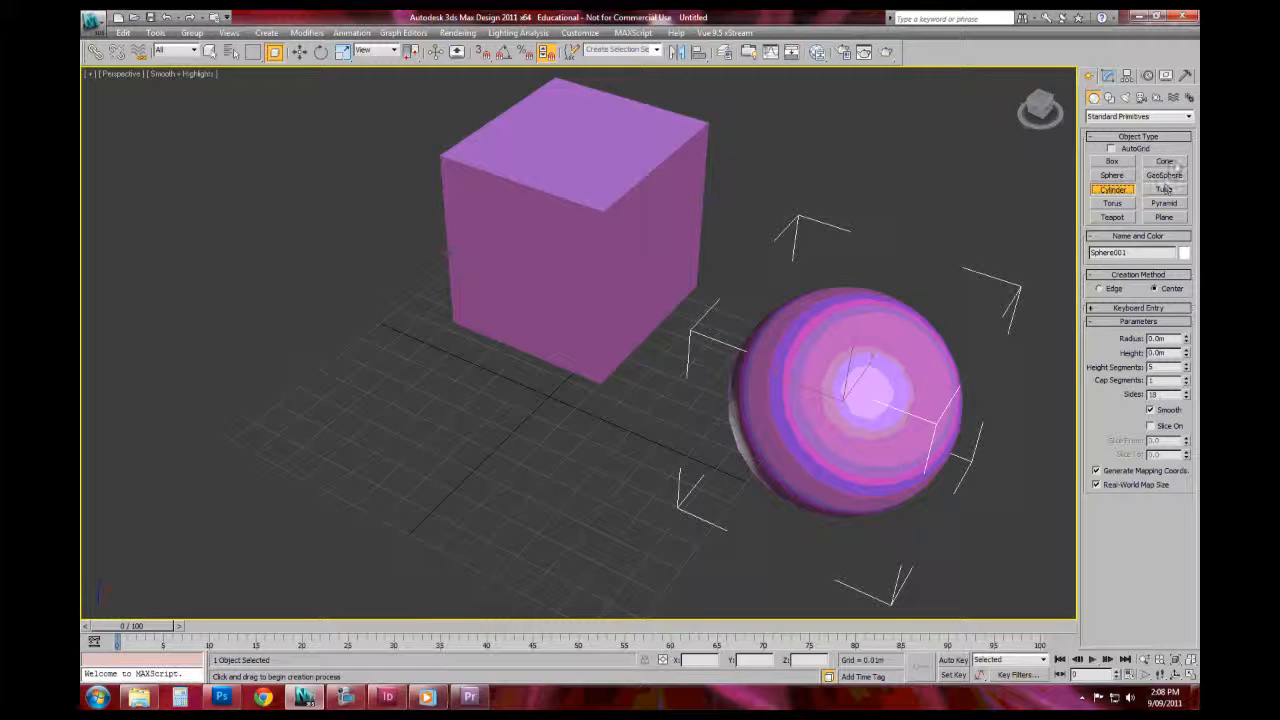
{"action": "left_click", "coordinate": [1162, 192]}
{"action": "middle_click_drag", "start_coordinate": [600, 285], "coordinate": [397, 368], "text": "alt"}
{"action": "left_click_drag", "start_coordinate": [382, 376], "coordinate": [480, 289]}
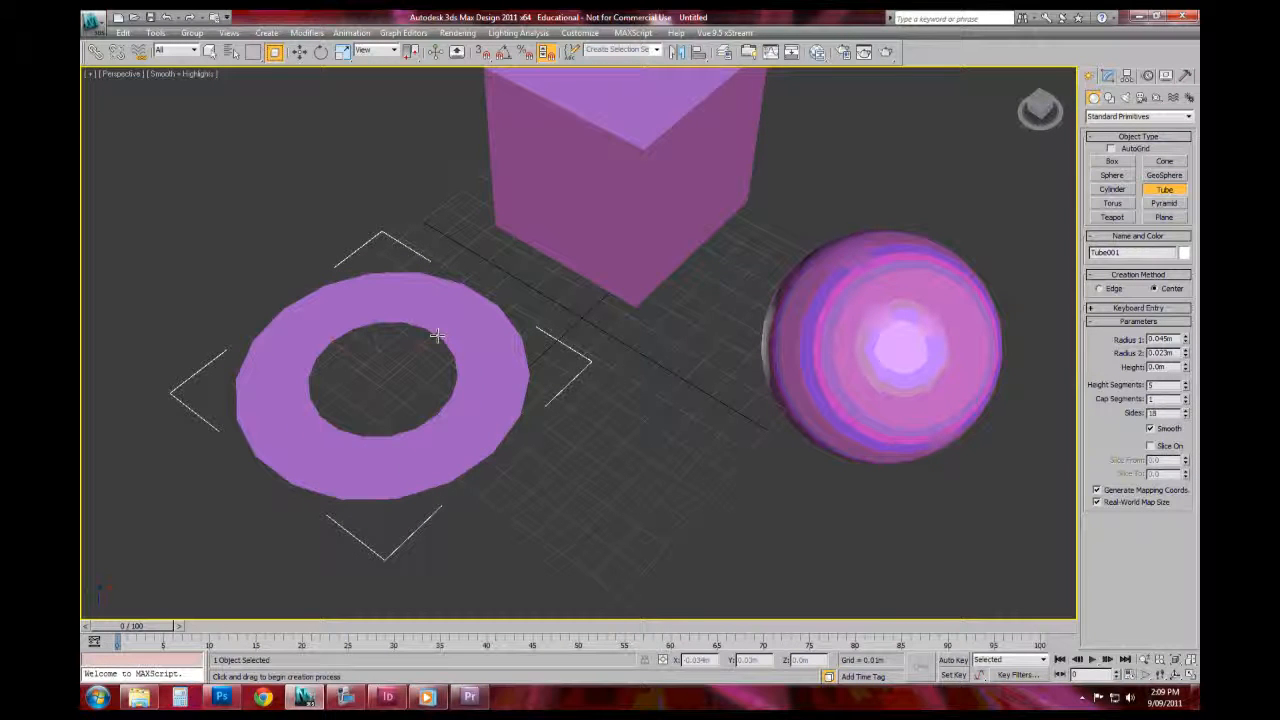
{"action": "left_click", "coordinate": [436, 335]}
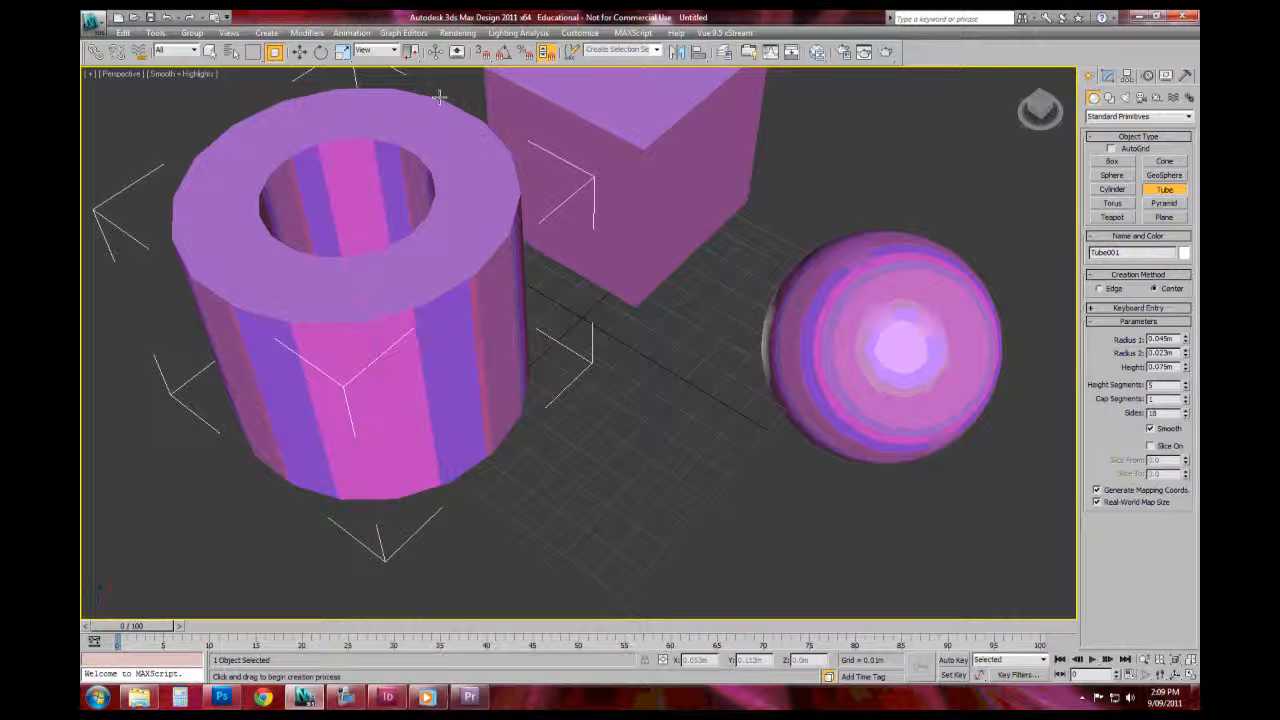
Step: Create a pyramid about 0.04 m wide, 0.037 m deep and 0.042 m high between the tube and the sphere
{"action": "middle_click_drag", "start_coordinate": [440, 313], "coordinate": [680, 360], "text": "alt"}
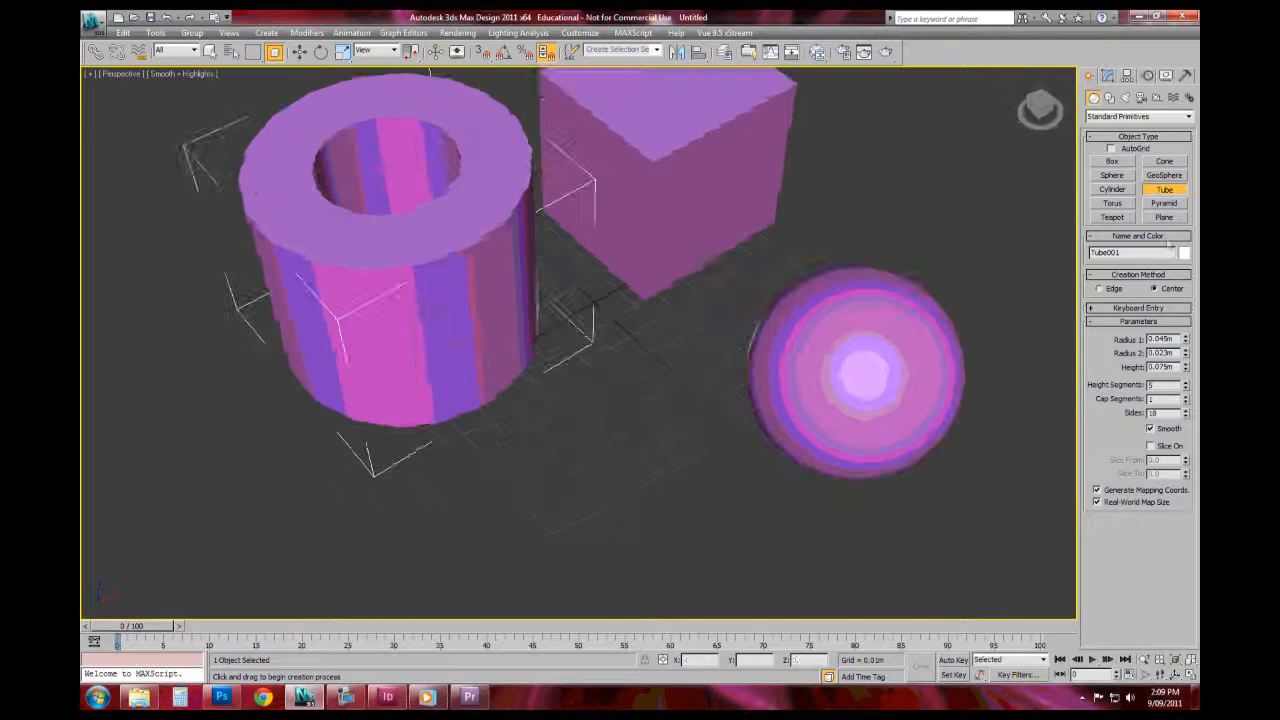
{"action": "left_click", "coordinate": [1164, 203]}
{"action": "left_click_drag", "start_coordinate": [603, 500], "coordinate": [629, 366]}
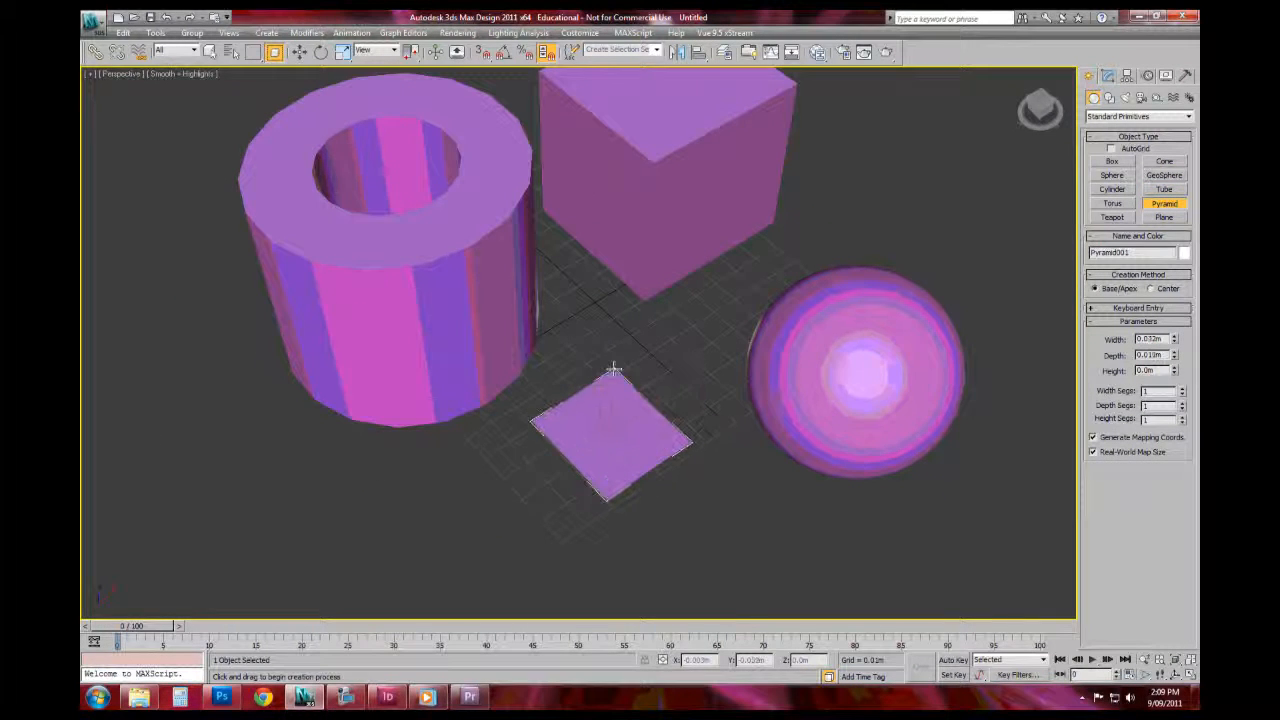
{"action": "middle_click_drag", "start_coordinate": [634, 229], "coordinate": [551, 298], "text": "alt"}
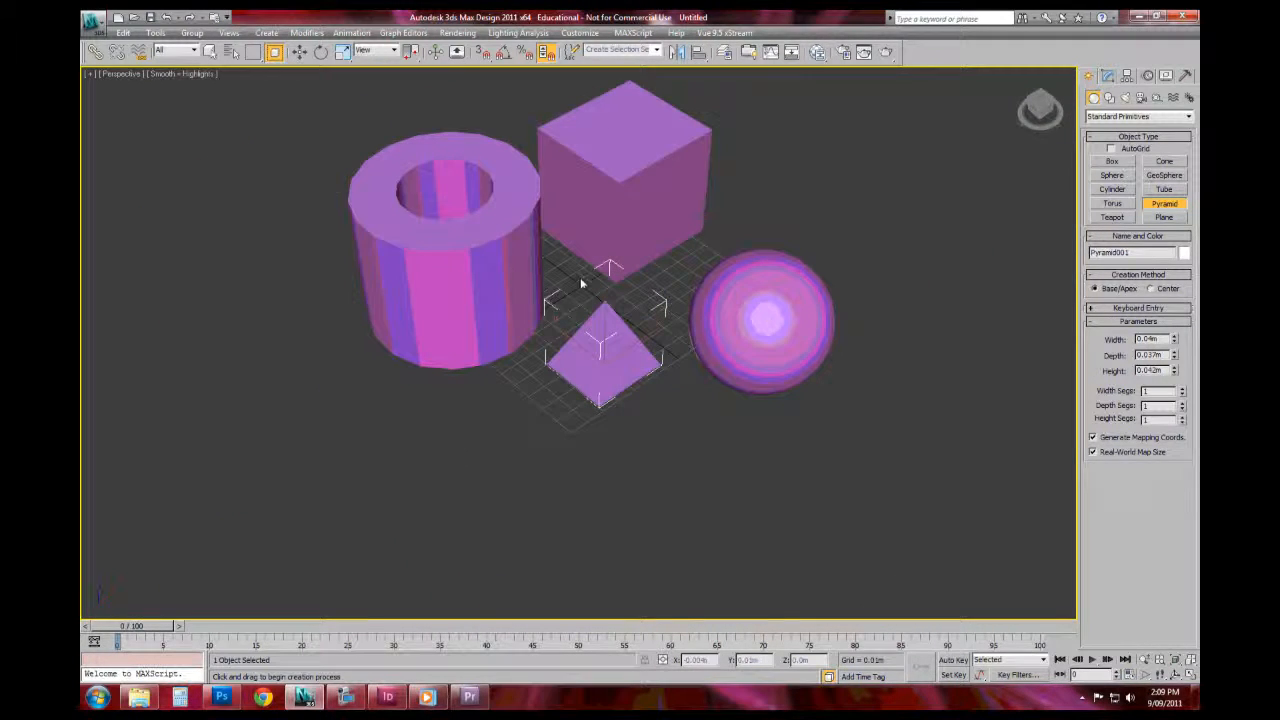
{"action": "right_click", "coordinate": [586, 280]}
Step: Orbit around the four objects, zoom in on the selected pyramid and zoom back out to show the whole group
{"action": "middle_click_drag", "start_coordinate": [608, 266], "coordinate": [679, 354], "text": "alt"}
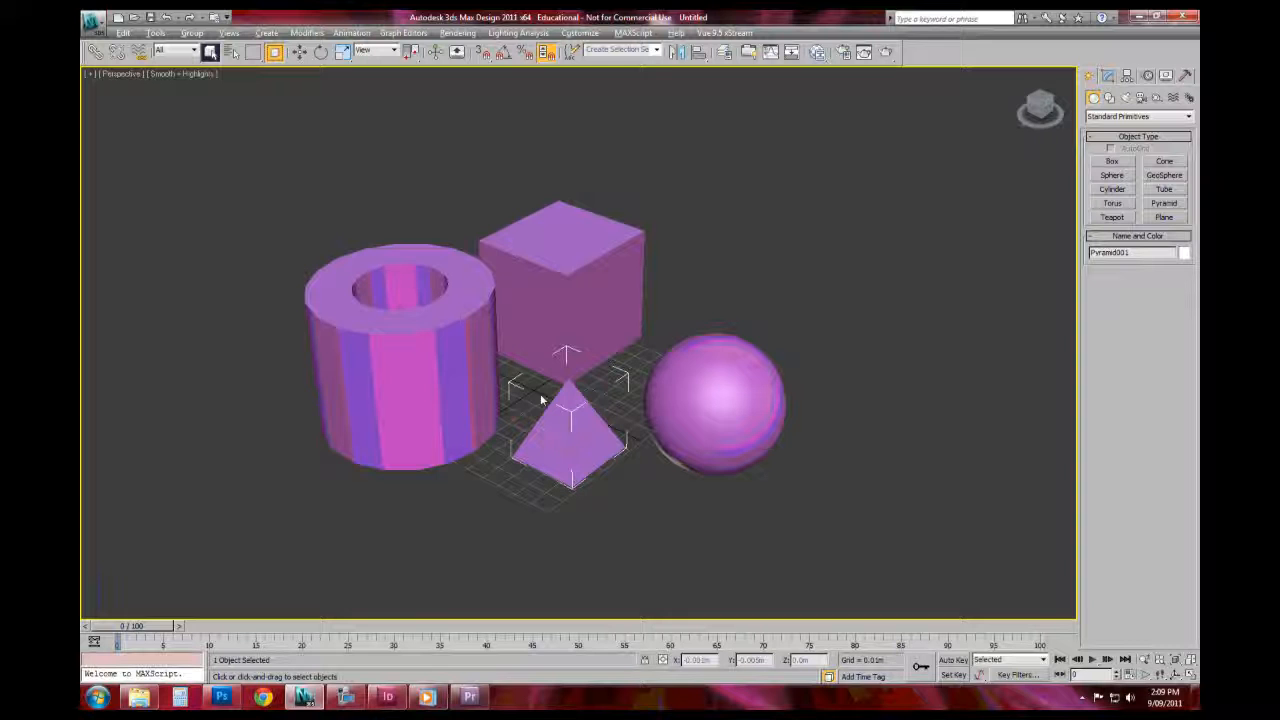
{"action": "middle_click_drag", "start_coordinate": [530, 404], "coordinate": [1003, 405], "text": "alt"}
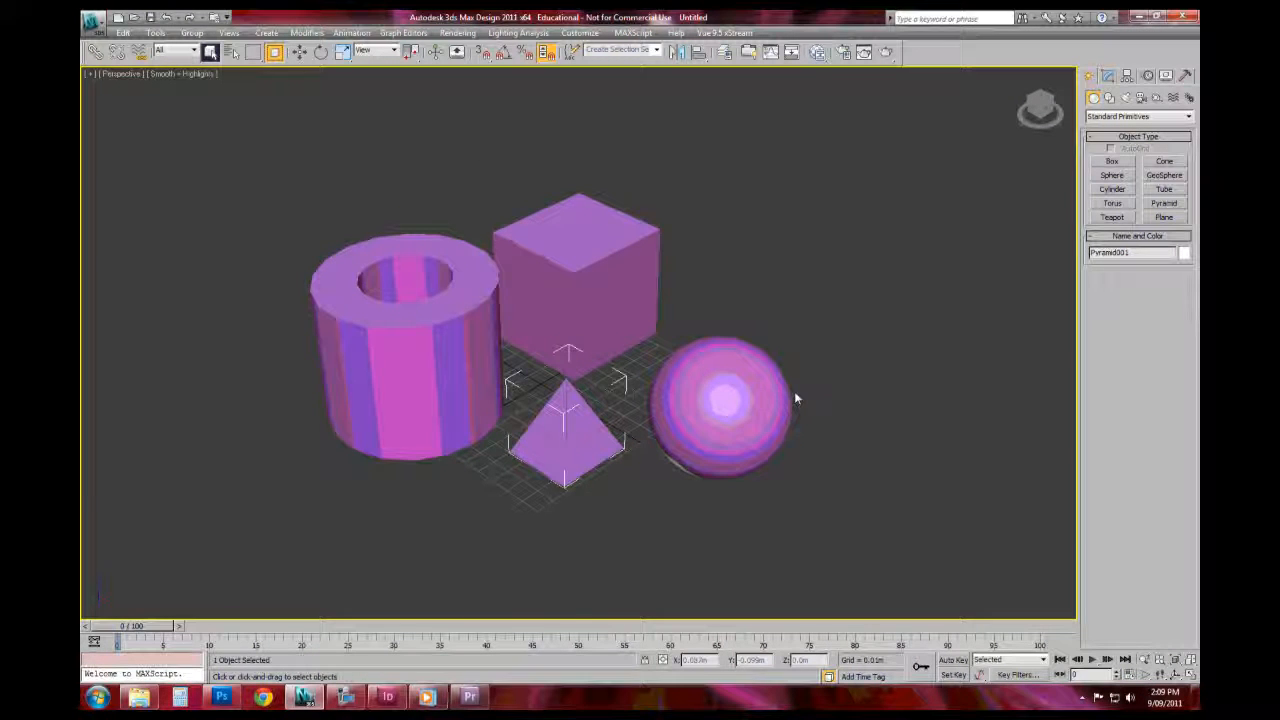
{"action": "key", "text": "z"}
{"action": "middle_click_drag", "start_coordinate": [694, 391], "coordinate": [668, 362]}
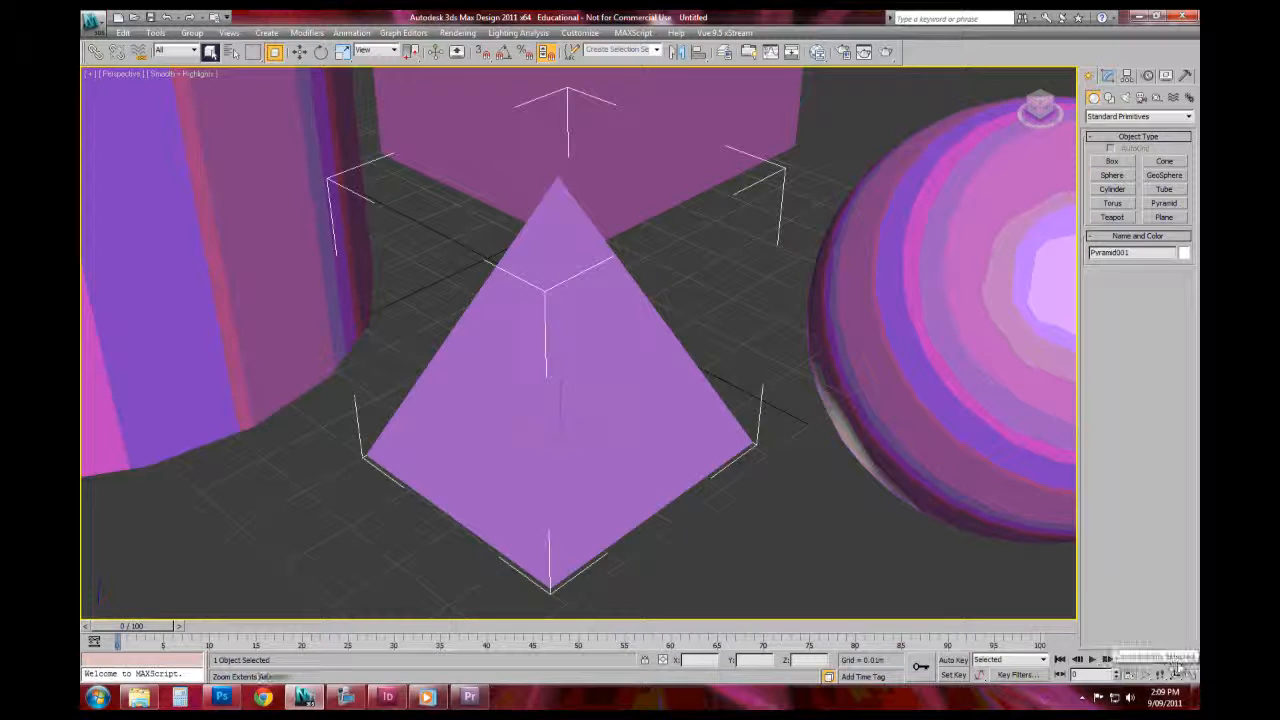
{"action": "scroll", "coordinate": [620, 352], "scroll_direction": "down", "scroll_amount": 6}
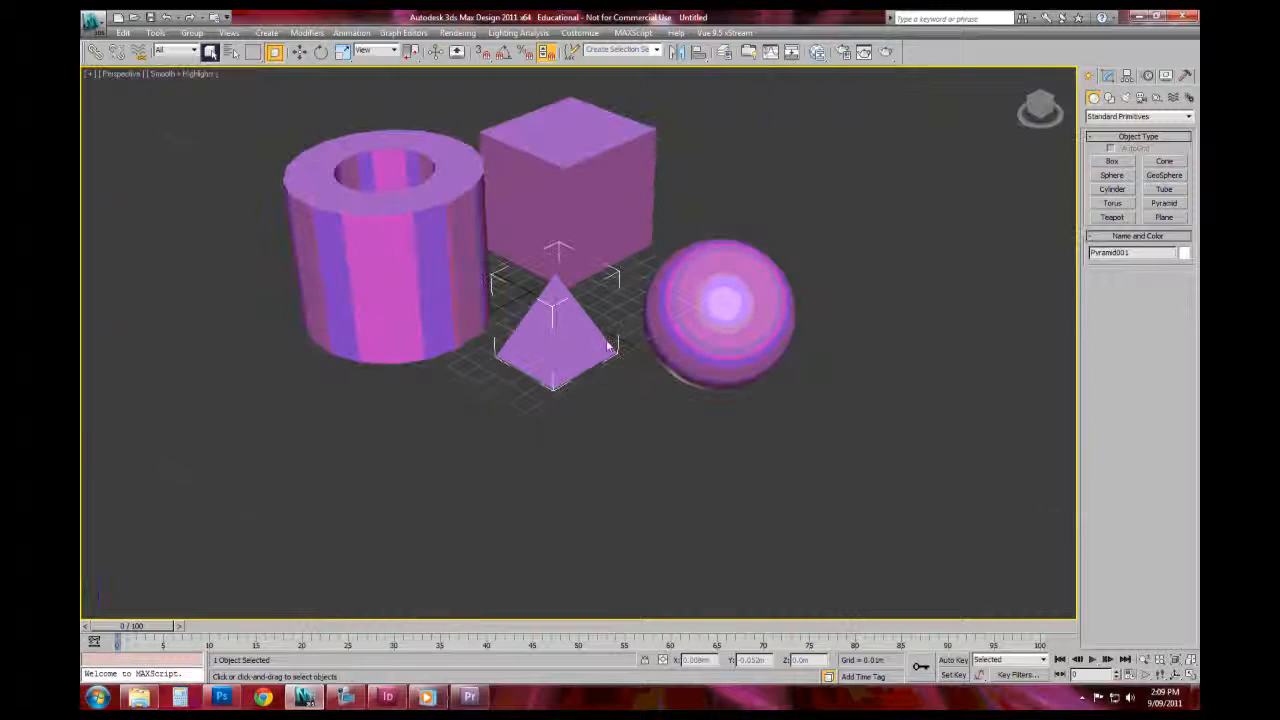
Step: Deselect the pyramid, fit all objects in the Perspective view and orbit around the group
{"action": "left_click", "coordinate": [611, 388]}
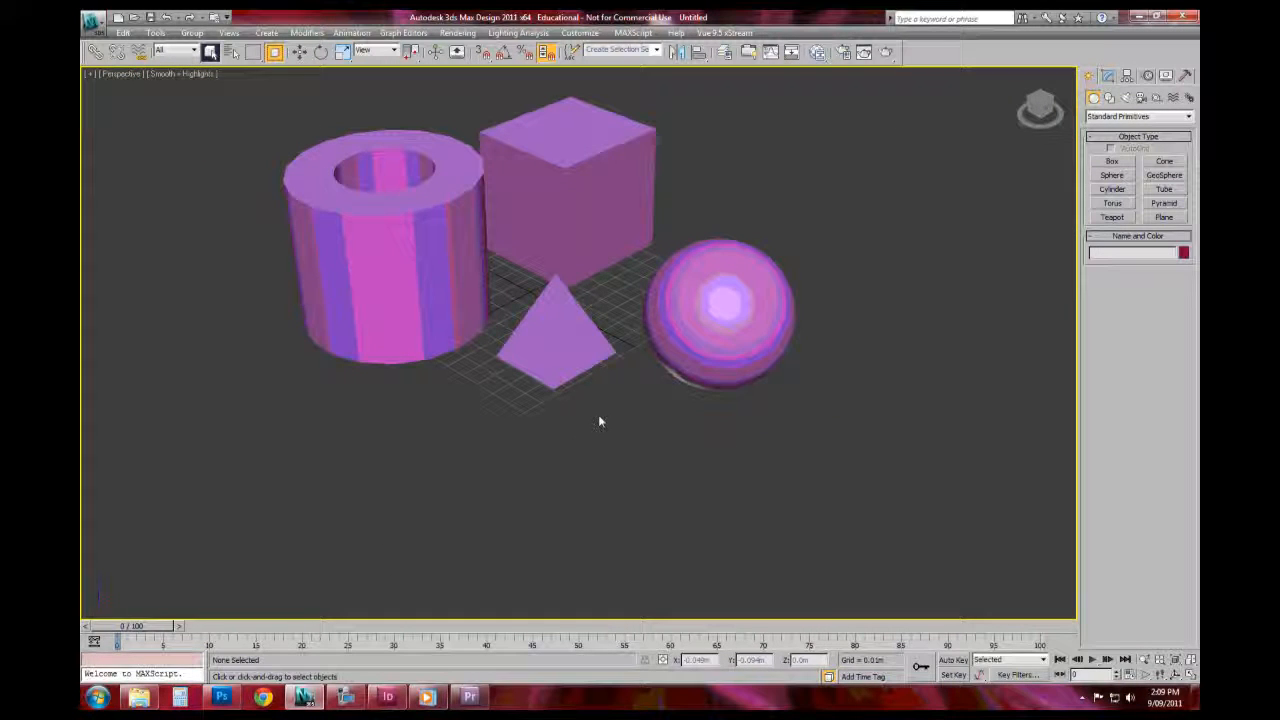
{"action": "key", "text": "z"}
{"action": "middle_click_drag", "start_coordinate": [472, 386], "coordinate": [985, 368], "text": "alt"}
{"action": "middle_click_drag", "start_coordinate": [776, 343], "coordinate": [675, 326], "text": "alt"}
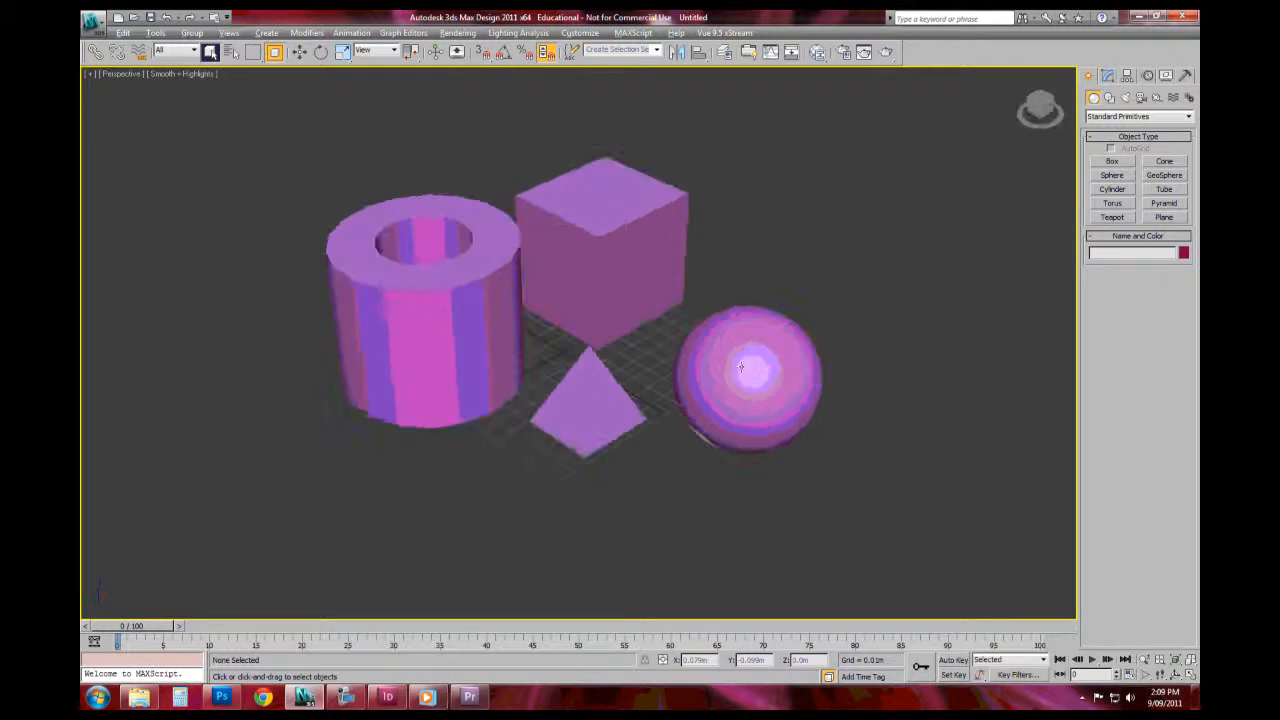
Step: Select the box and the tube in turn, and clear the selection
{"action": "left_click", "coordinate": [610, 290]}
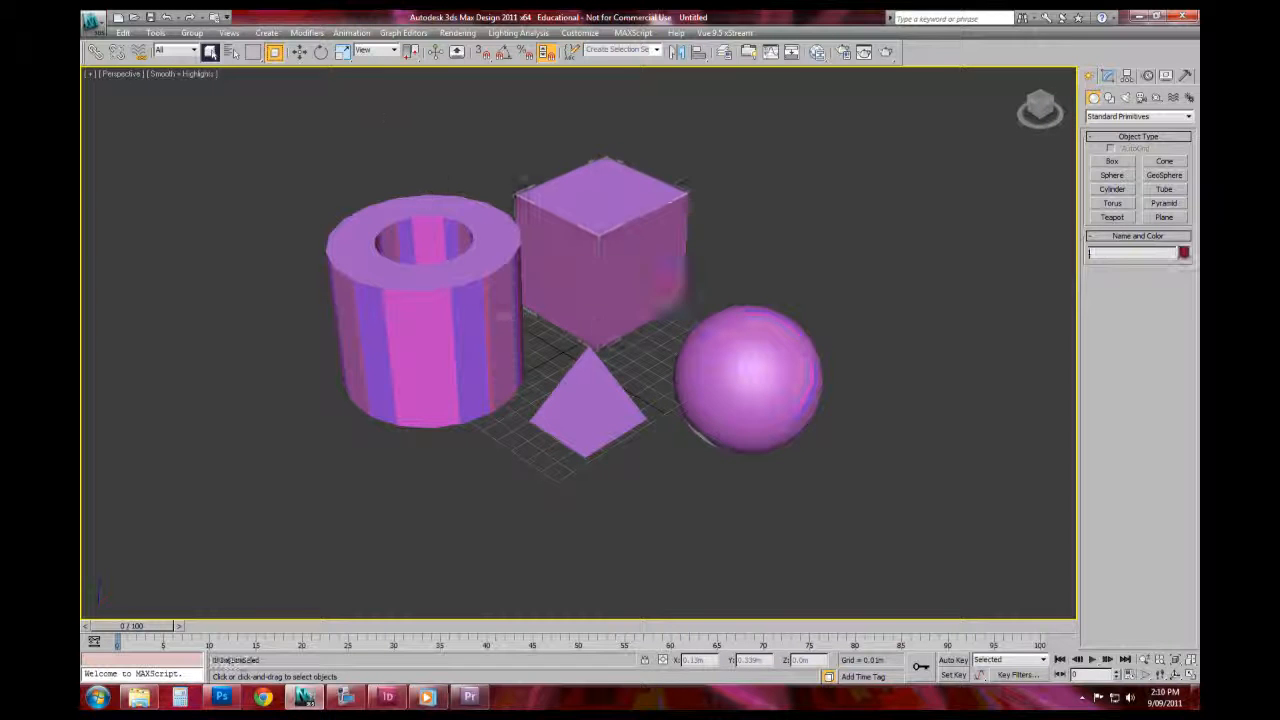
{"action": "left_click", "coordinate": [450, 330]}
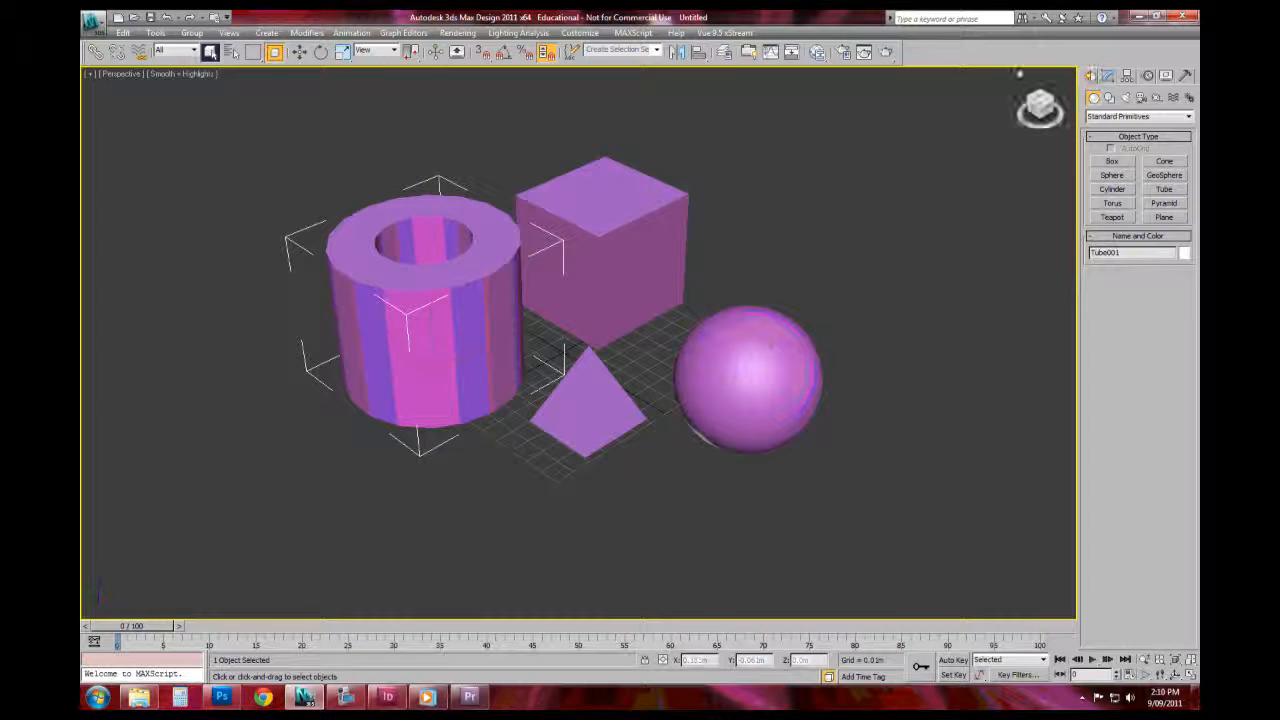
{"action": "left_click", "coordinate": [965, 195]}
Step: Create a second, larger box behind the sphere, about 0.088 m long, 0.107 m wide and 0.083 m high
{"action": "scroll", "coordinate": [960, 180], "scroll_direction": "up", "scroll_amount": 3}
{"action": "left_click", "coordinate": [1111, 161]}
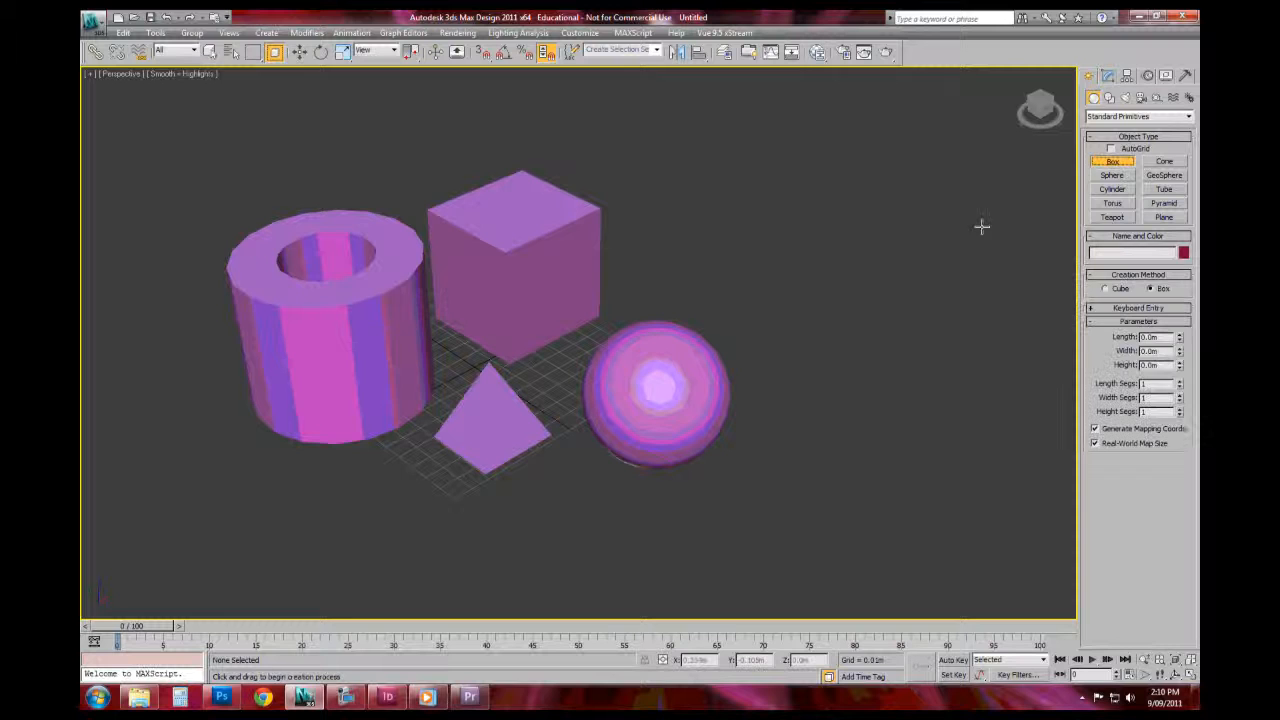
{"action": "left_click_drag", "start_coordinate": [809, 233], "coordinate": [817, 358]}
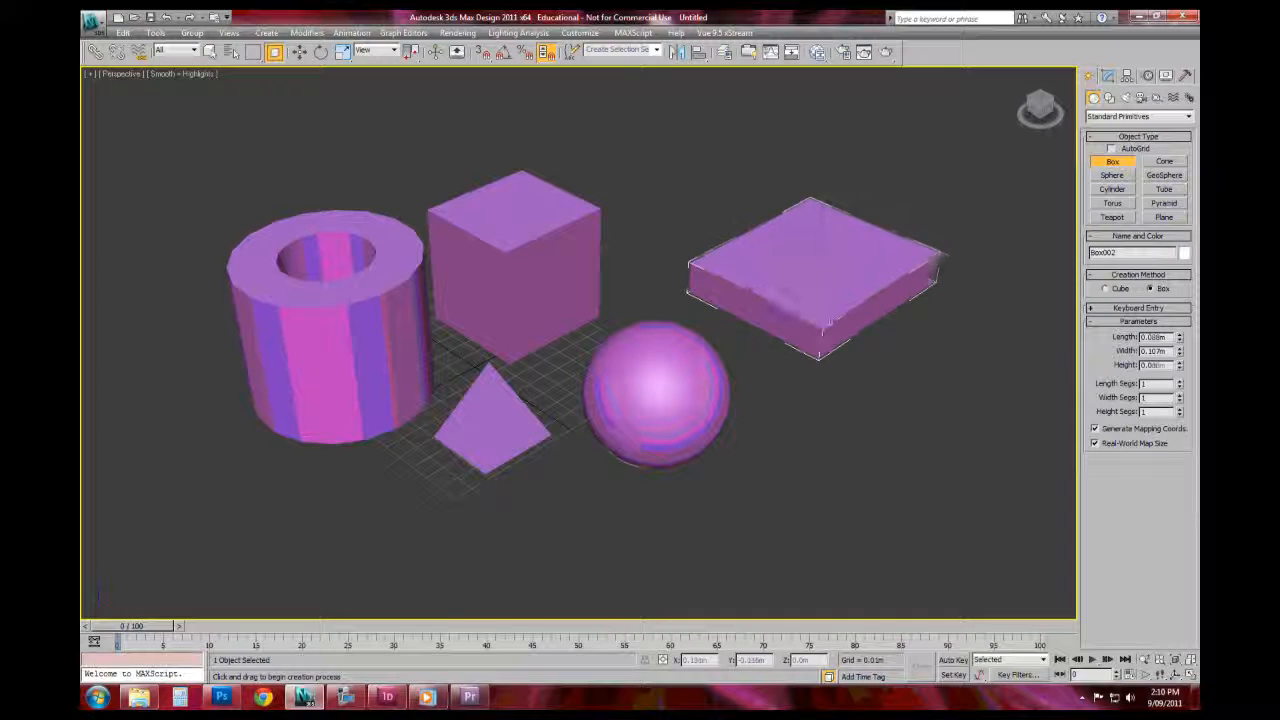
{"action": "left_click", "coordinate": [844, 221]}
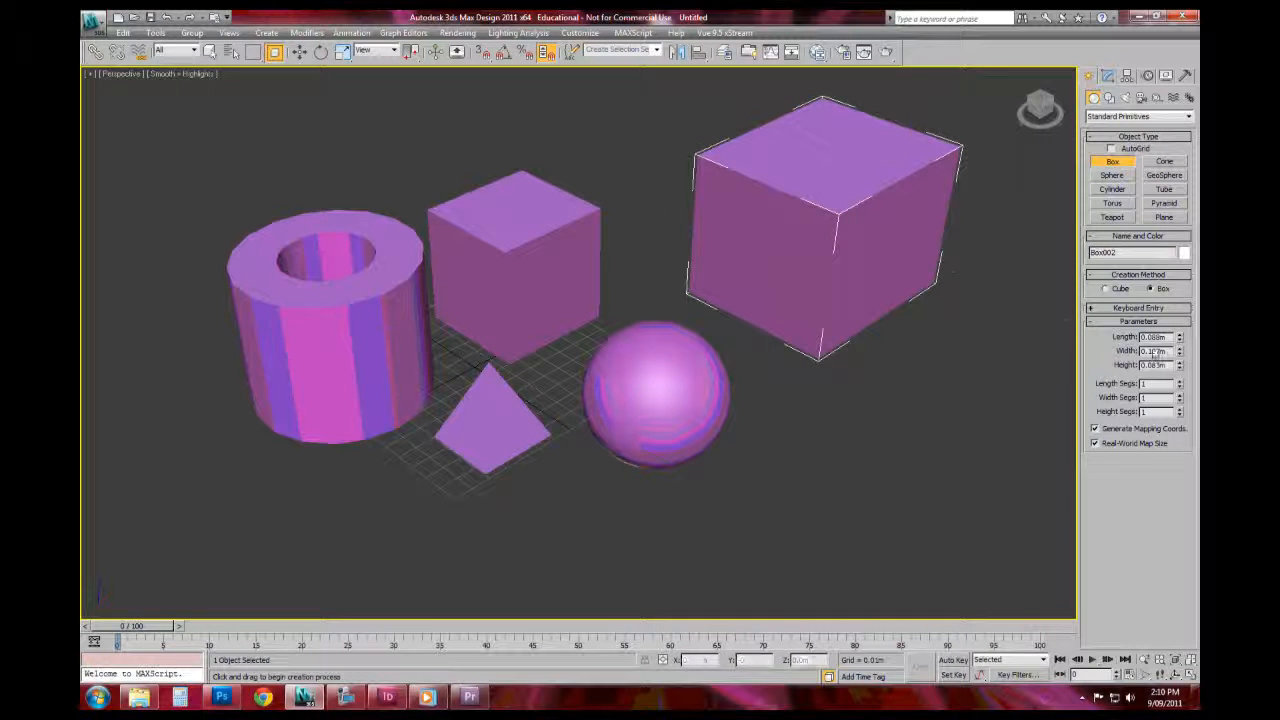
{"action": "left_click_drag", "start_coordinate": [1169, 335], "coordinate": [1143, 339]}
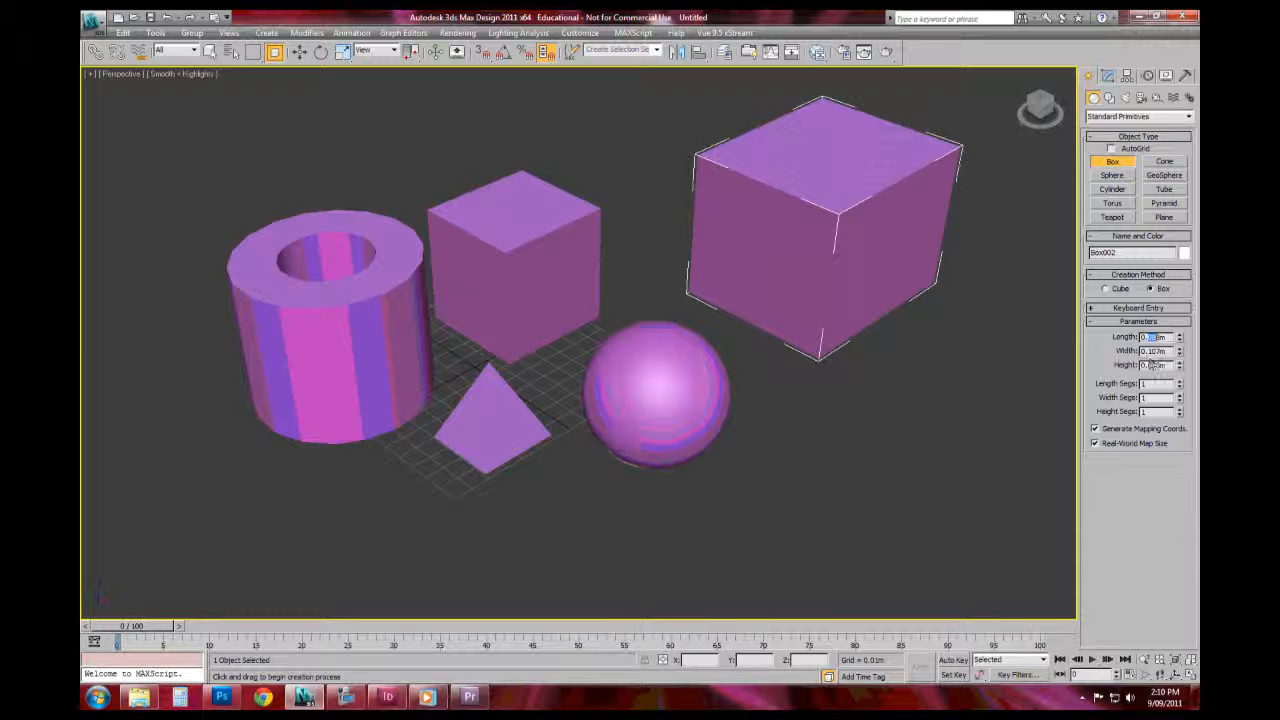
{"action": "middle_click_drag", "start_coordinate": [929, 334], "coordinate": [869, 384]}
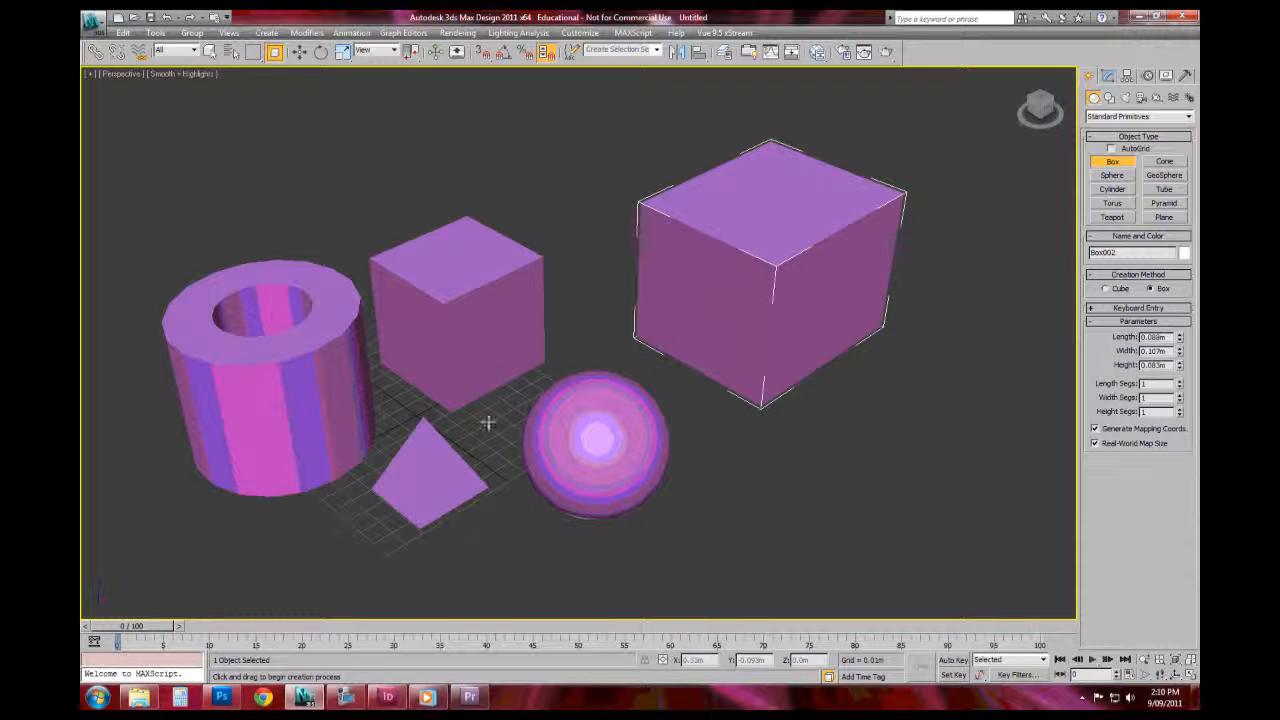
Step: End the Box creation command, deselect the large box and switch from creating to modifying geometry
{"action": "middle_click_drag", "start_coordinate": [807, 291], "coordinate": [805, 265]}
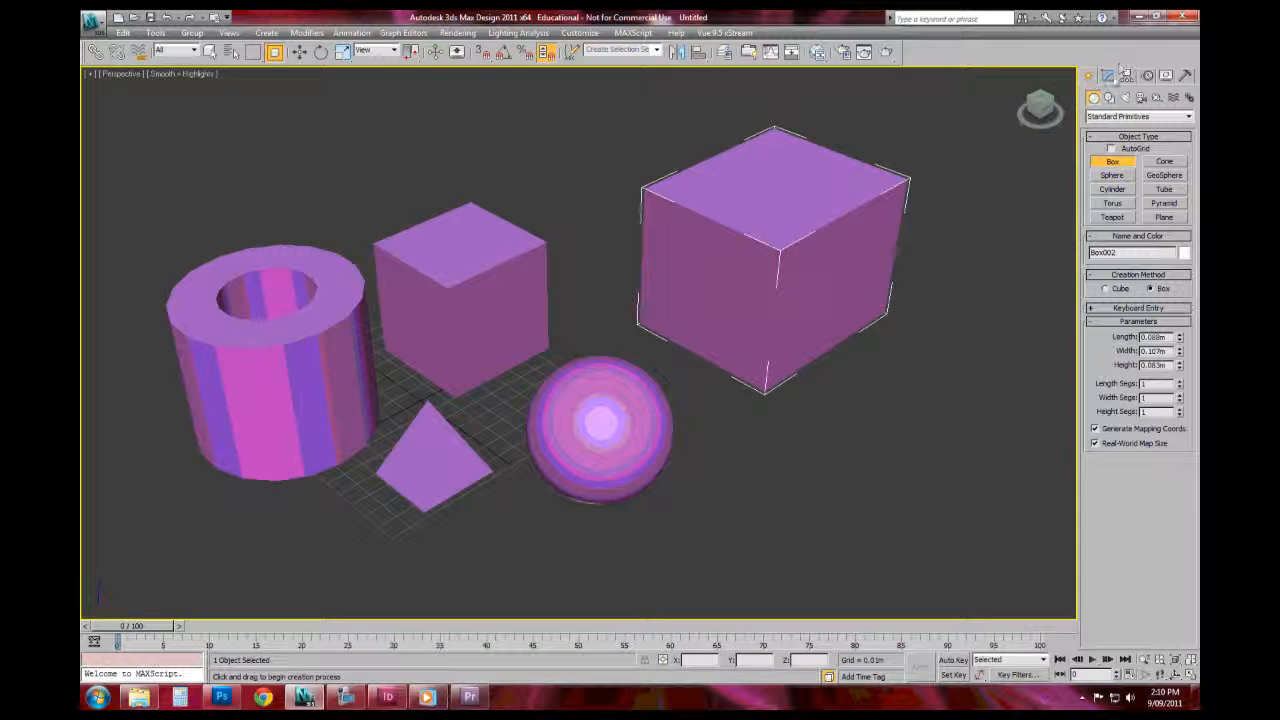
{"action": "right_click", "coordinate": [879, 375]}
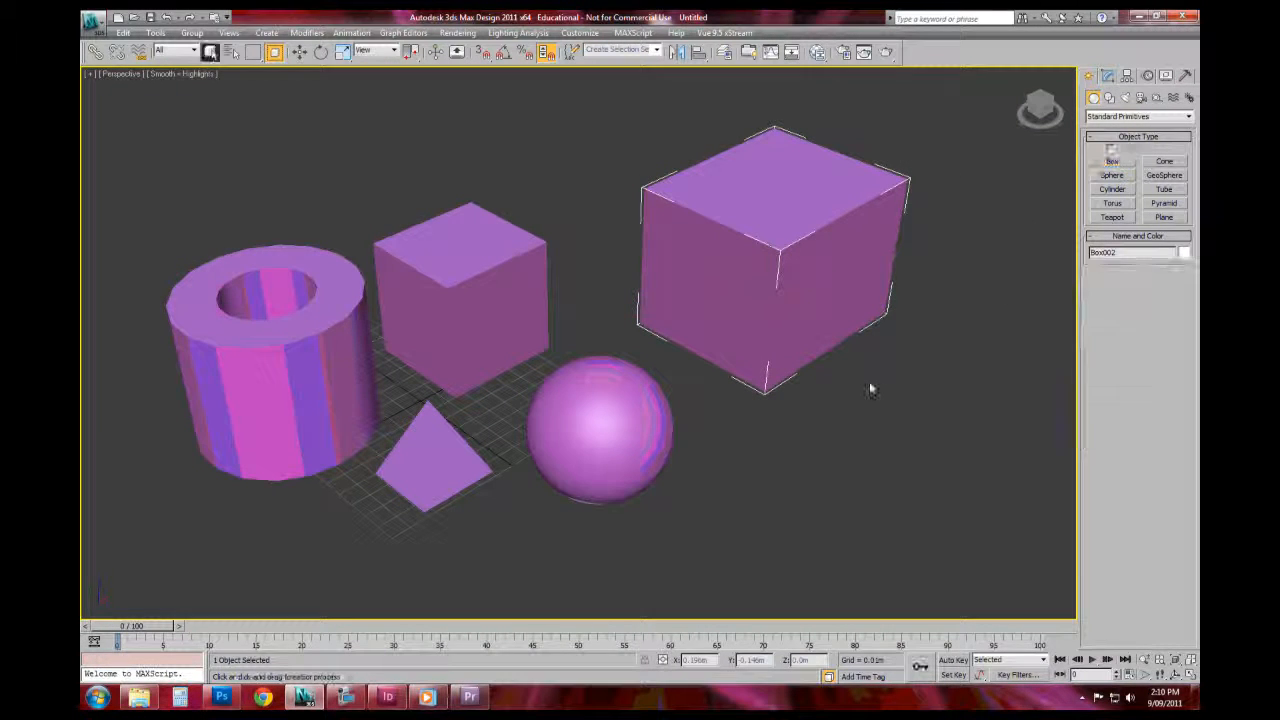
{"action": "left_click", "coordinate": [1016, 339]}
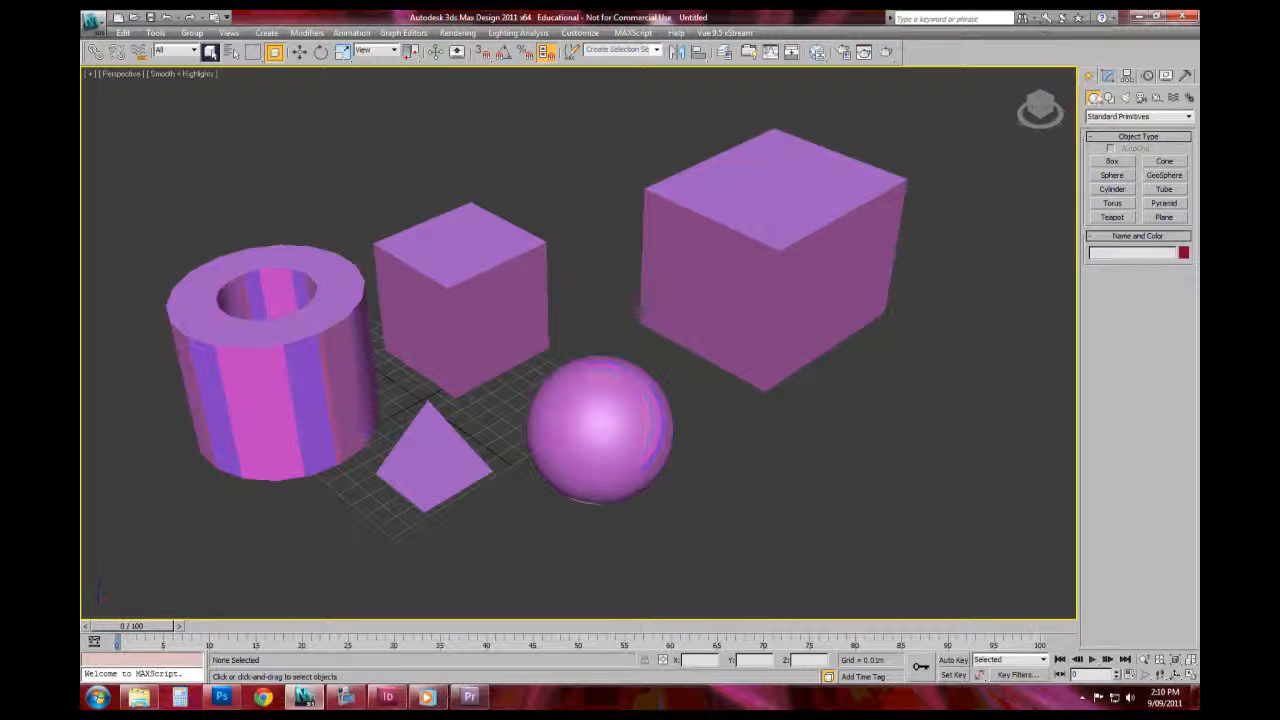
{"action": "left_click", "coordinate": [1109, 79]}
{"action": "middle_click_drag", "start_coordinate": [800, 226], "coordinate": [718, 386]}
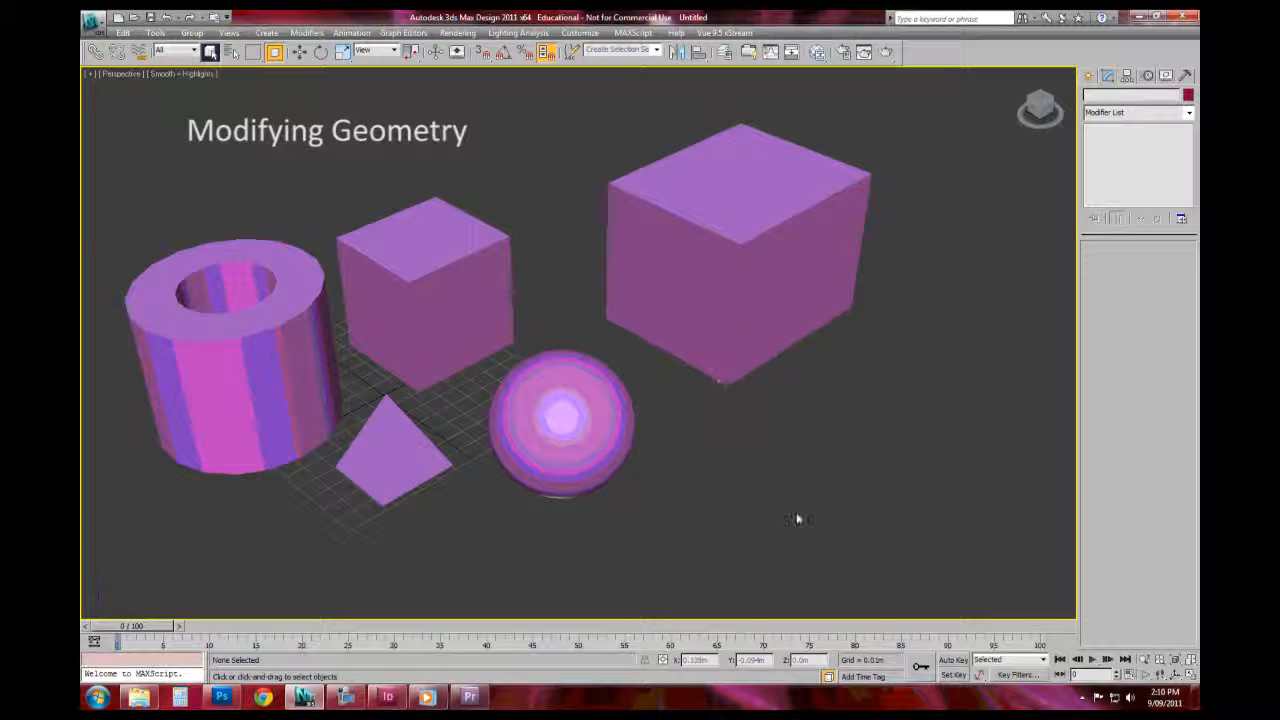
Step: Select all five objects by windowing the small box, pyramid and sphere, and adding the large box and the tube
{"action": "left_click_drag", "start_coordinate": [788, 545], "coordinate": [190, 161]}
{"action": "left_click", "coordinate": [758, 262], "text": "ctrl"}
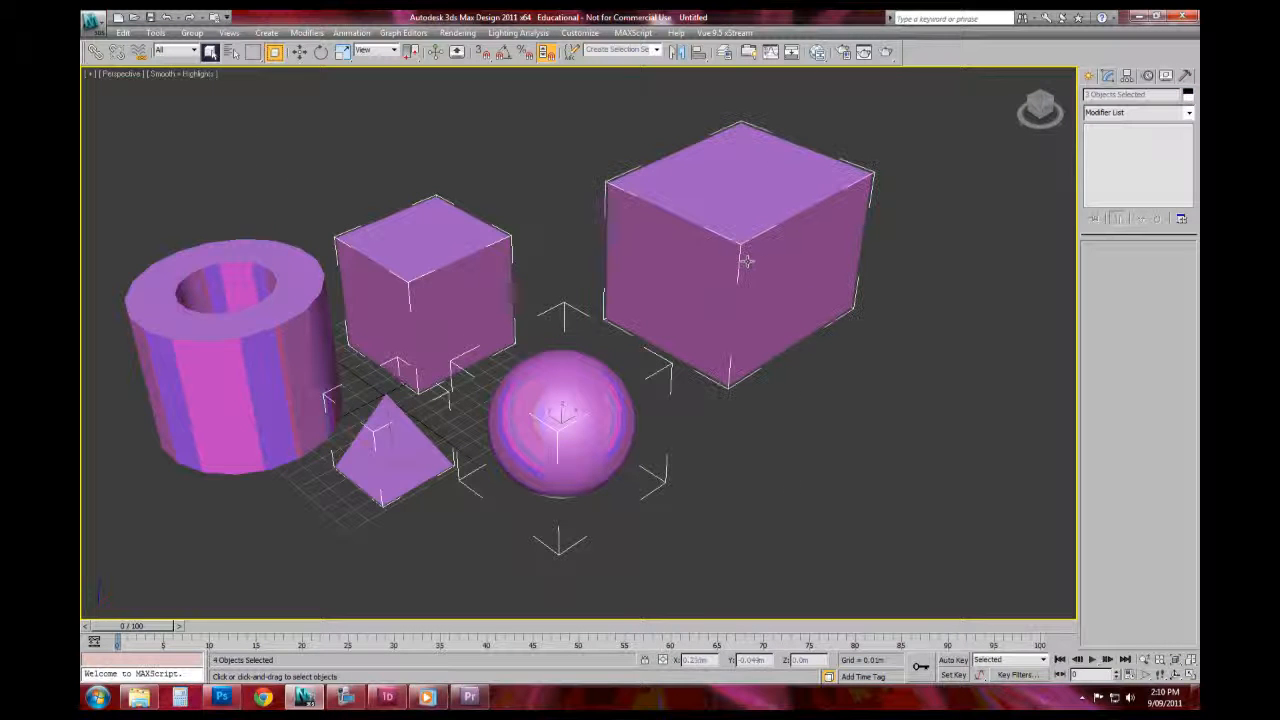
{"action": "left_click", "coordinate": [308, 314], "text": "ctrl"}
{"action": "middle_click_drag", "start_coordinate": [708, 309], "coordinate": [734, 301]}
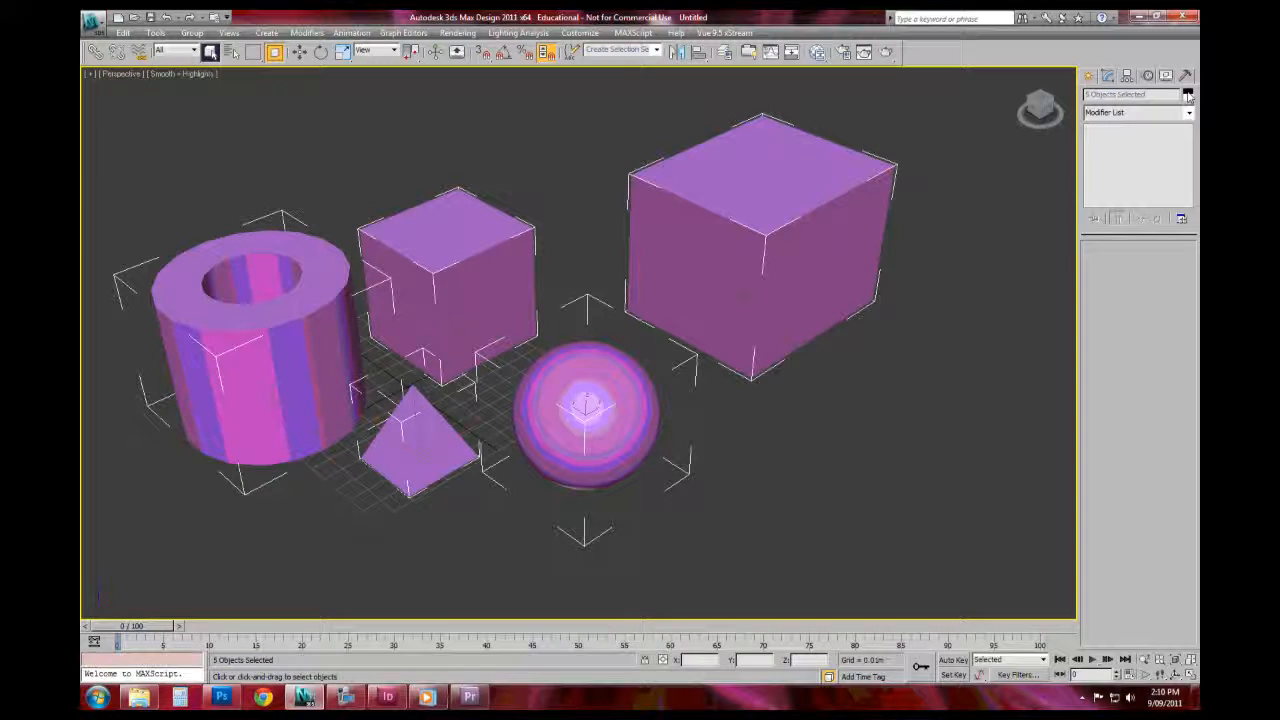
Step: Assign the light green colour from the 3ds Max palette to all five selected objects and clear the selection
{"action": "left_click", "coordinate": [1089, 76]}
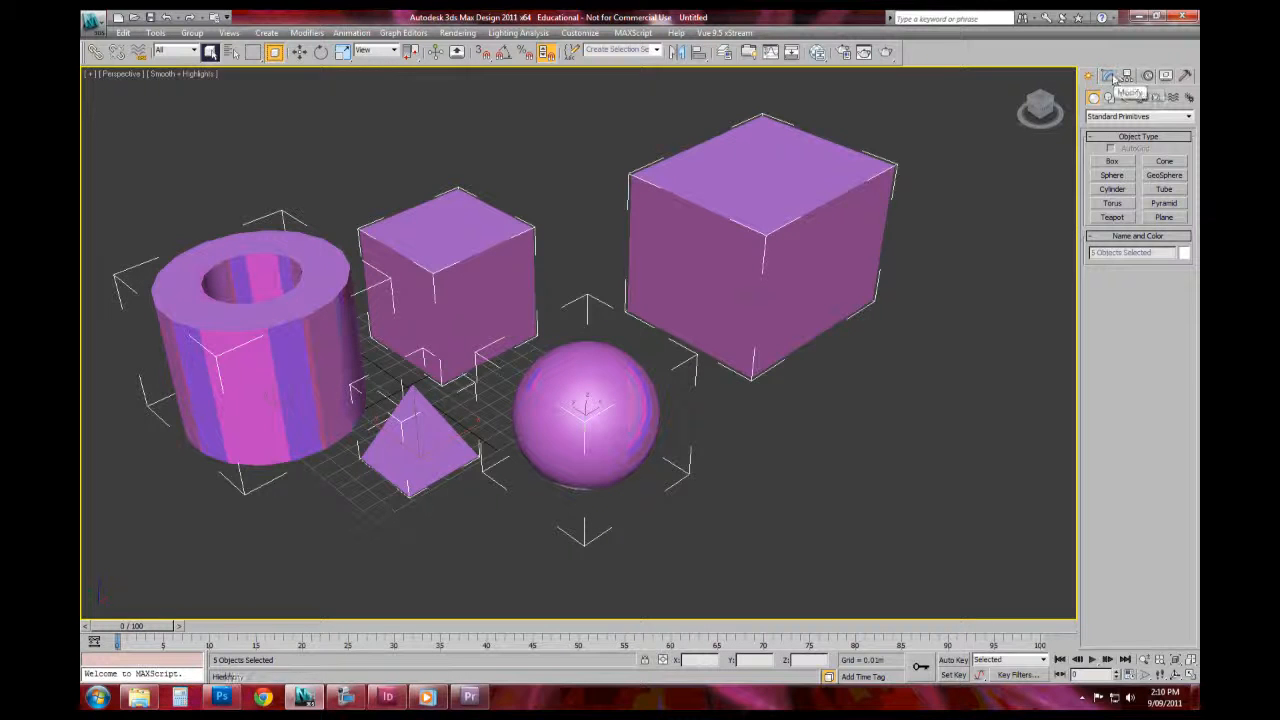
{"action": "left_click", "coordinate": [1110, 77]}
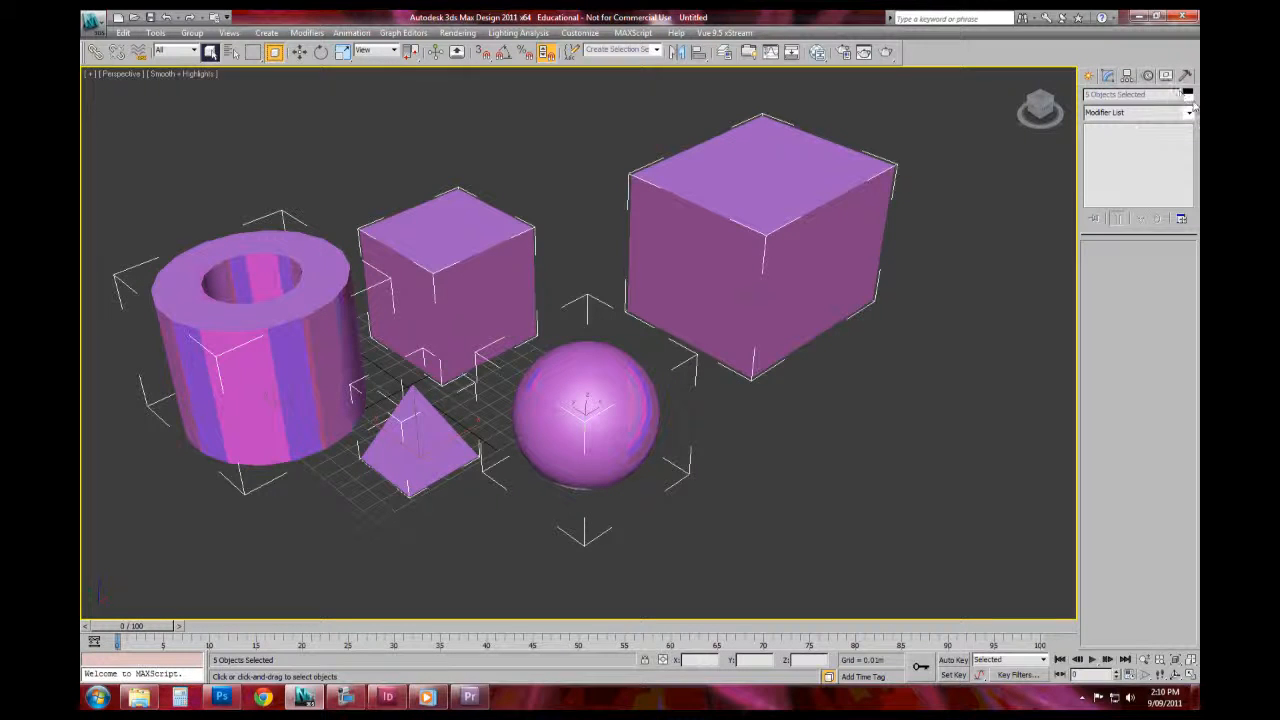
{"action": "left_click", "coordinate": [1188, 95]}
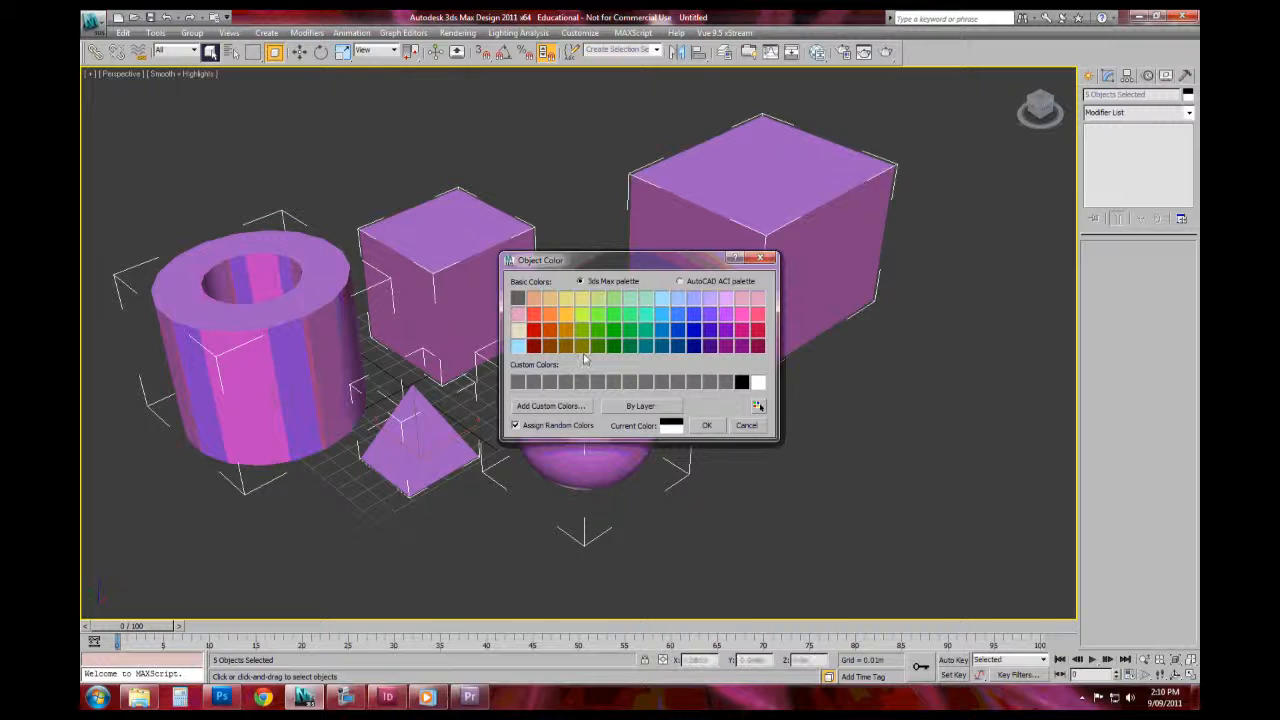
{"action": "left_click", "coordinate": [614, 299]}
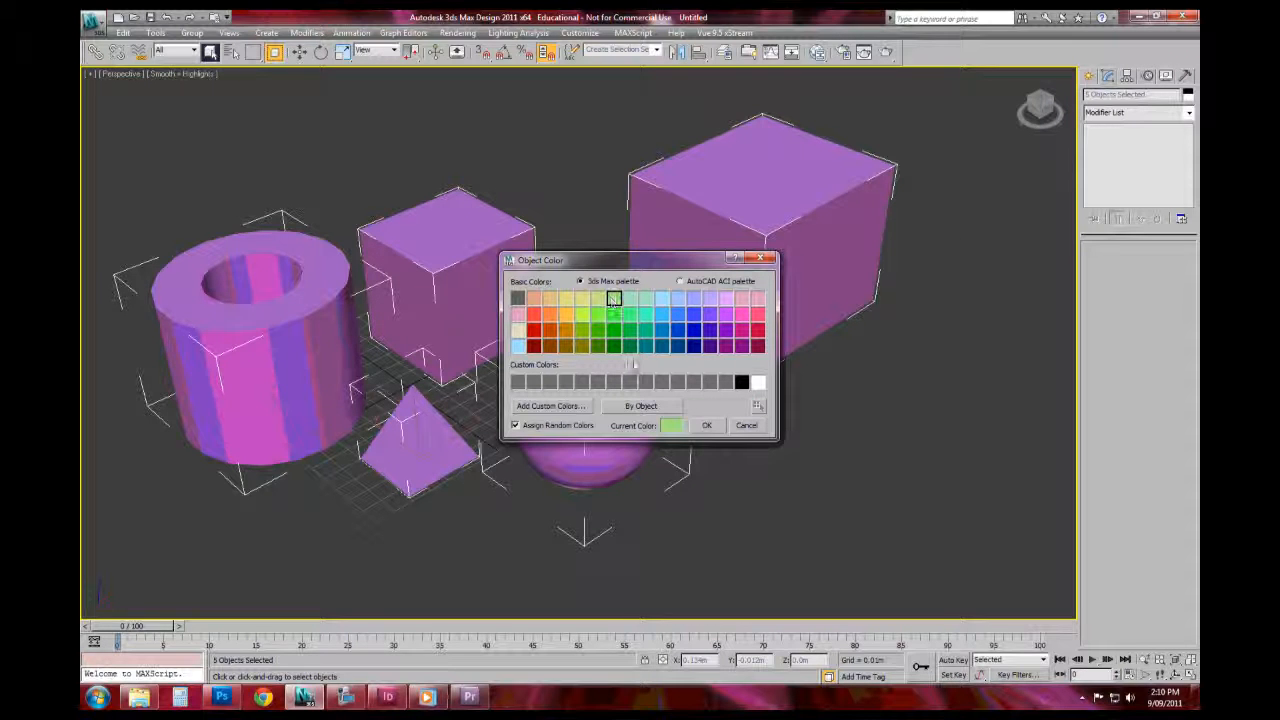
{"action": "left_click", "coordinate": [709, 428]}
{"action": "left_click", "coordinate": [731, 462]}
{"action": "middle_click_drag", "start_coordinate": [731, 462], "coordinate": [653, 382], "text": "alt"}
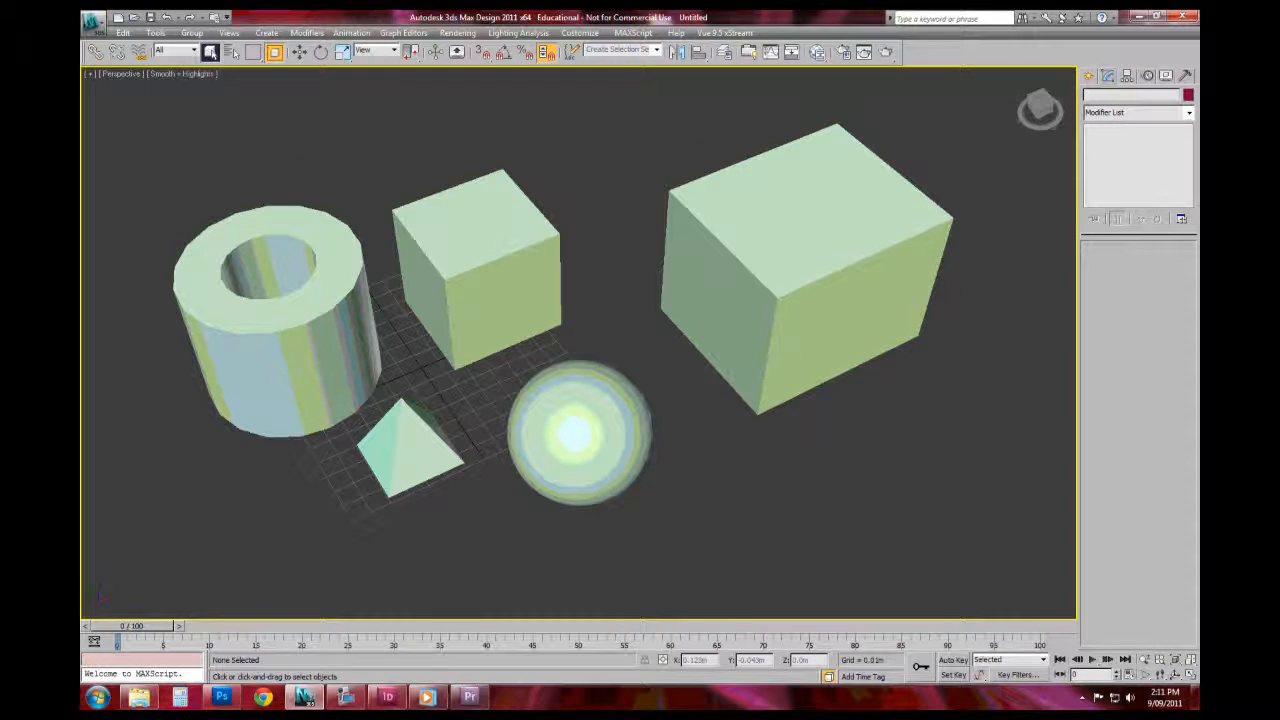
Step: Set the large box's length to about 0.047 m and reduce its height
{"action": "left_click", "coordinate": [769, 285]}
{"action": "middle_click_drag", "start_coordinate": [769, 285], "coordinate": [631, 262], "text": "alt"}
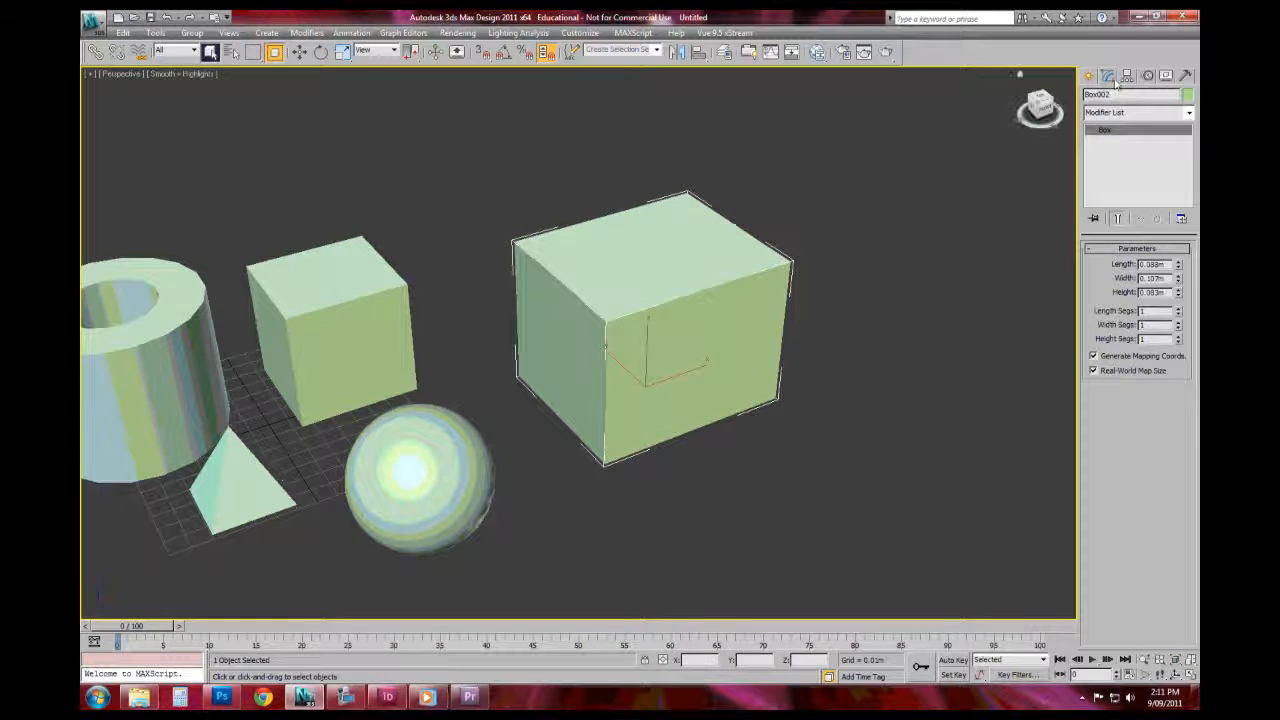
{"action": "left_click_drag", "start_coordinate": [1179, 265], "coordinate": [1181, 278]}
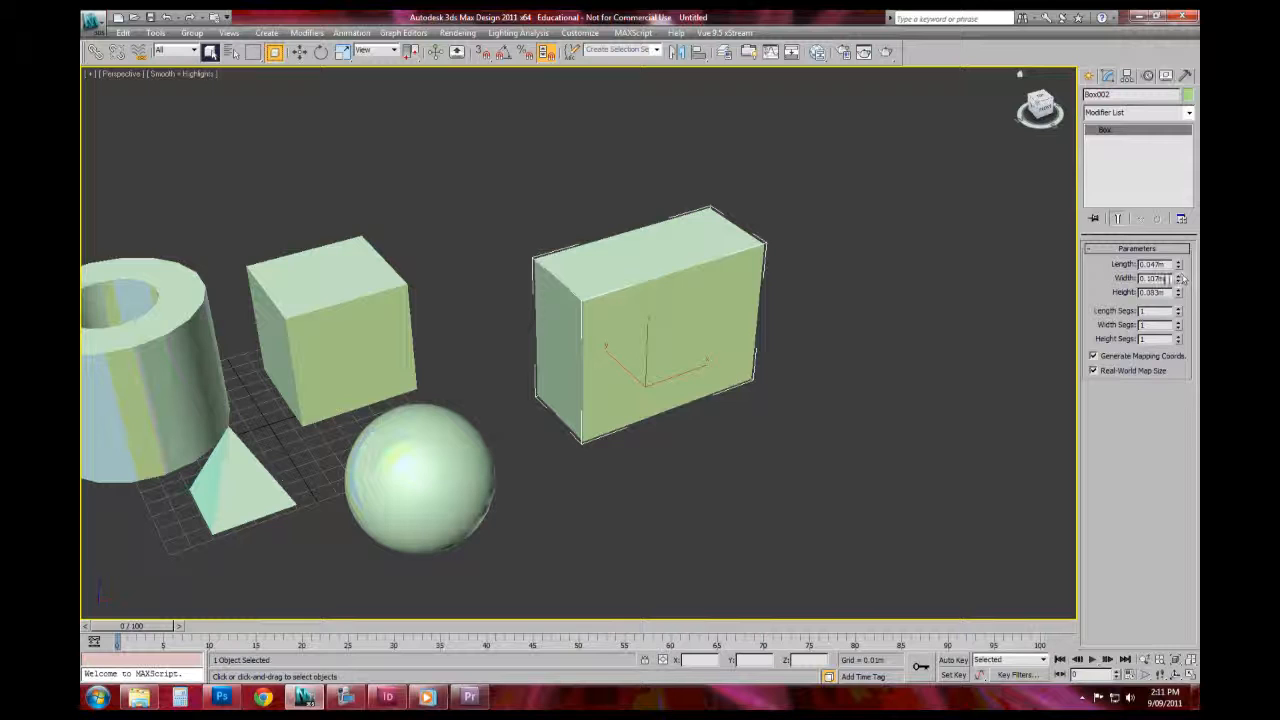
{"action": "left_click", "coordinate": [1180, 279]}
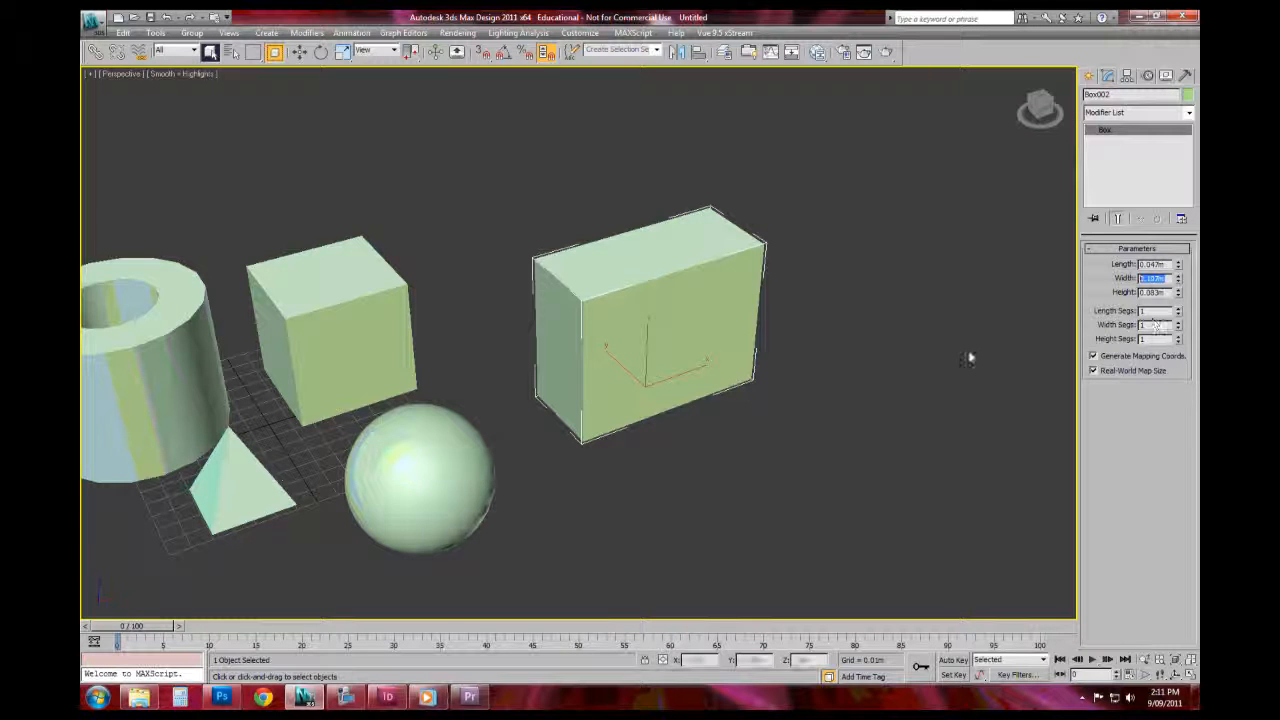
{"action": "middle_click_drag", "start_coordinate": [971, 357], "coordinate": [1009, 329]}
{"action": "mouse_move", "coordinate": [1177, 295]}
{"action": "left_mouse_down"}
{"action": "mouse_move", "coordinate": [1179, 272]}
{"action": "mouse_move", "coordinate": [1178, 285]}
{"action": "left_mouse_up"}
Step: Select the tube, small box, pyramid and sphere together and delete them
{"action": "left_click", "coordinate": [480, 347]}
{"action": "middle_click_drag", "start_coordinate": [479, 347], "coordinate": [597, 349]}
{"action": "left_click_drag", "start_coordinate": [642, 581], "coordinate": [171, 206]}
{"action": "left_click_drag", "start_coordinate": [710, 555], "coordinate": [166, 143]}
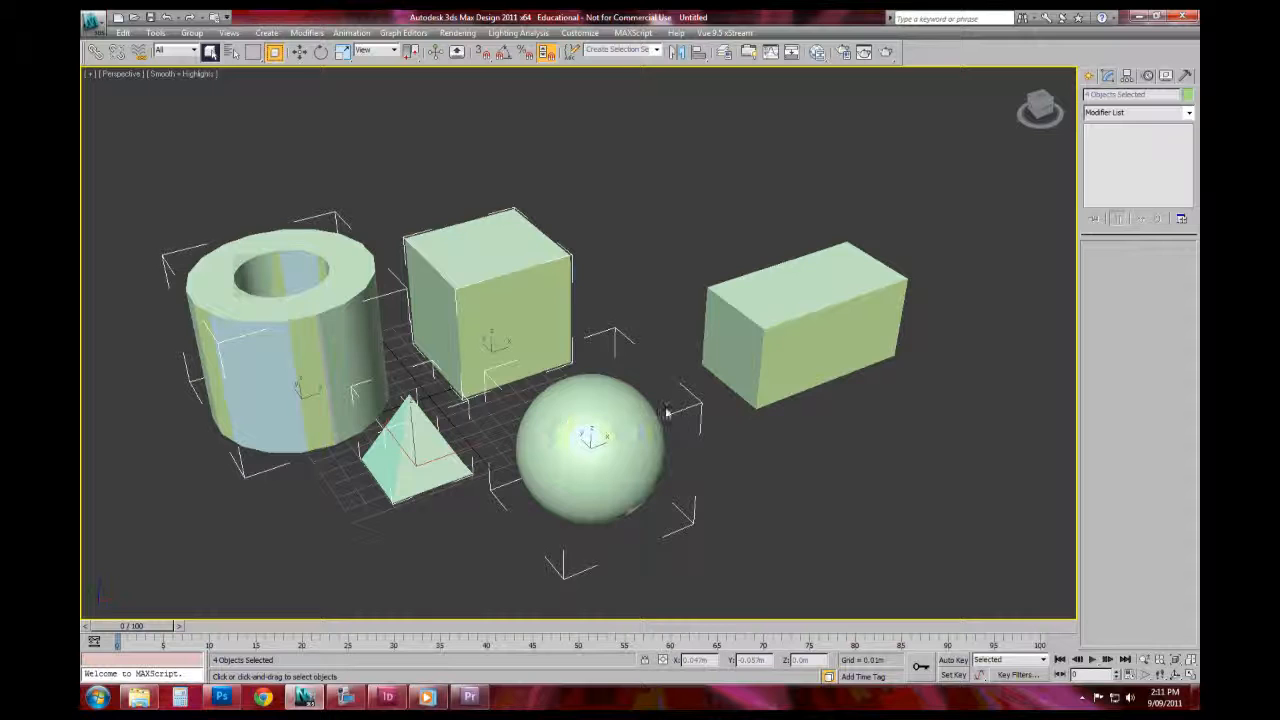
{"action": "key", "text": "Delete"}
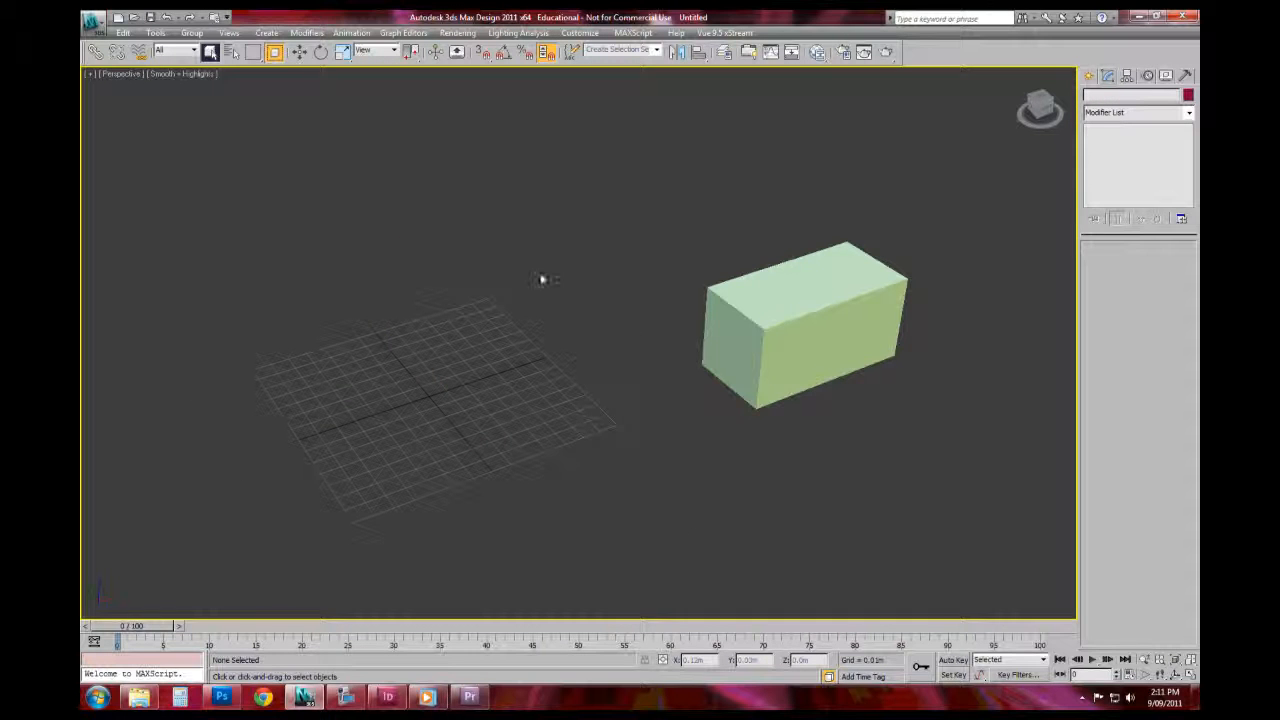
Step: Undo the deletion of the four objects and clear the selection
{"action": "key", "text": "ctrl+z"}
{"action": "left_click", "coordinate": [609, 180]}
{"action": "mouse_move", "coordinate": [534, 317]}
{"action": "middle_mouse_down"}
{"action": "mouse_move", "coordinate": [574, 284]}
{"action": "mouse_move", "coordinate": [546, 339]}
{"action": "middle_mouse_up"}
{"action": "scroll", "coordinate": [605, 268], "scroll_direction": "down", "scroll_amount": 3}
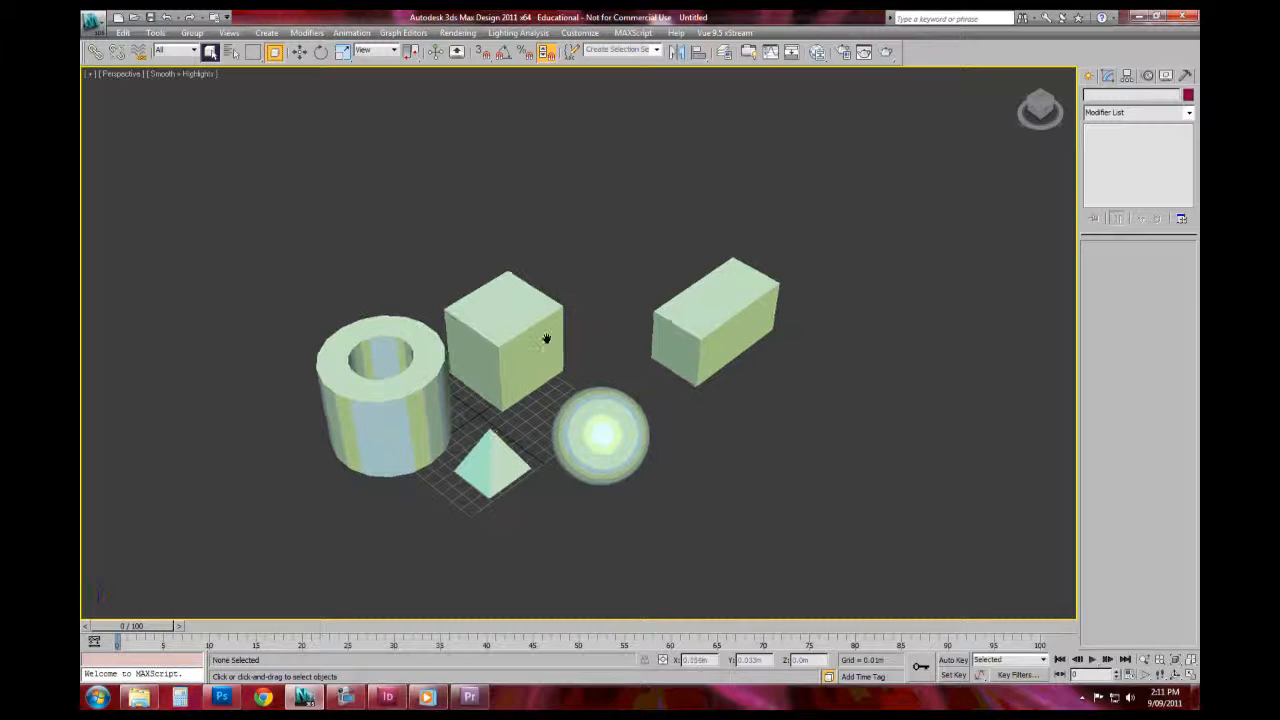
Step: Select the long box, sphere, pyramid and tube one after another, and clear the selection
{"action": "left_click", "coordinate": [670, 335]}
{"action": "left_click", "coordinate": [594, 438]}
{"action": "left_click", "coordinate": [515, 460]}
{"action": "left_click", "coordinate": [388, 434]}
{"action": "left_click", "coordinate": [395, 277]}
{"action": "left_click", "coordinate": [394, 354]}
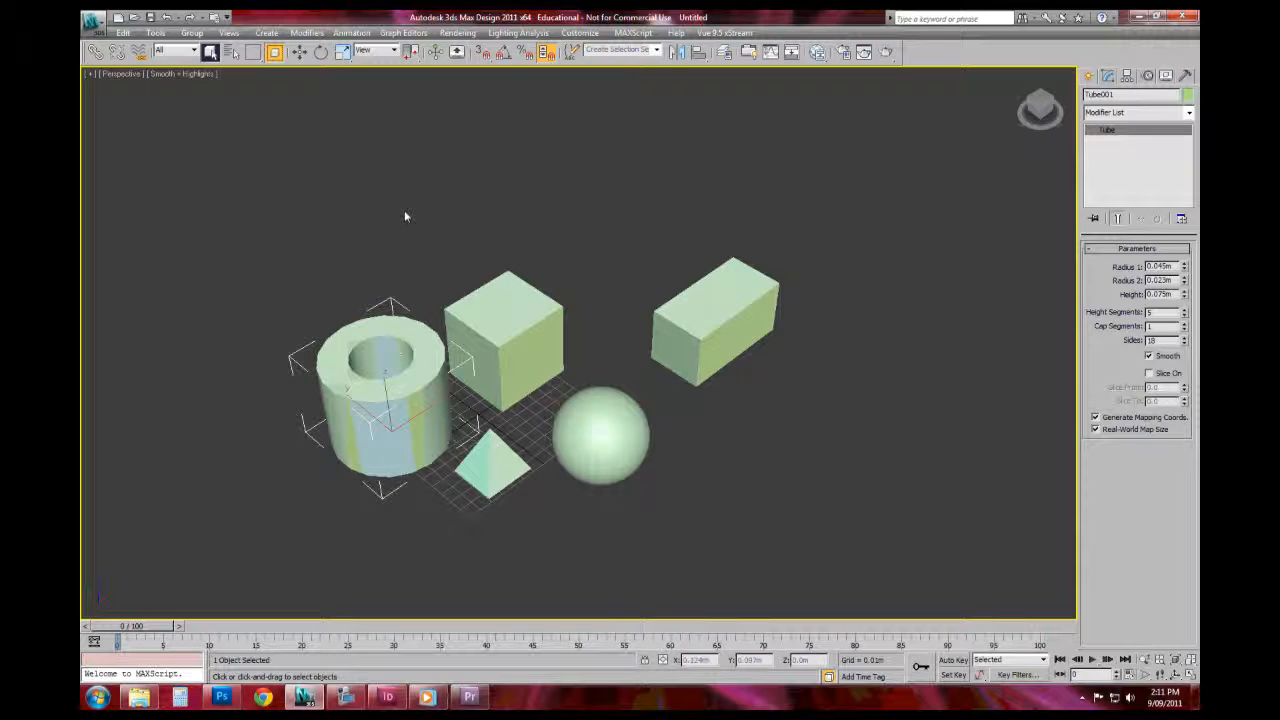
{"action": "left_click", "coordinate": [409, 283]}
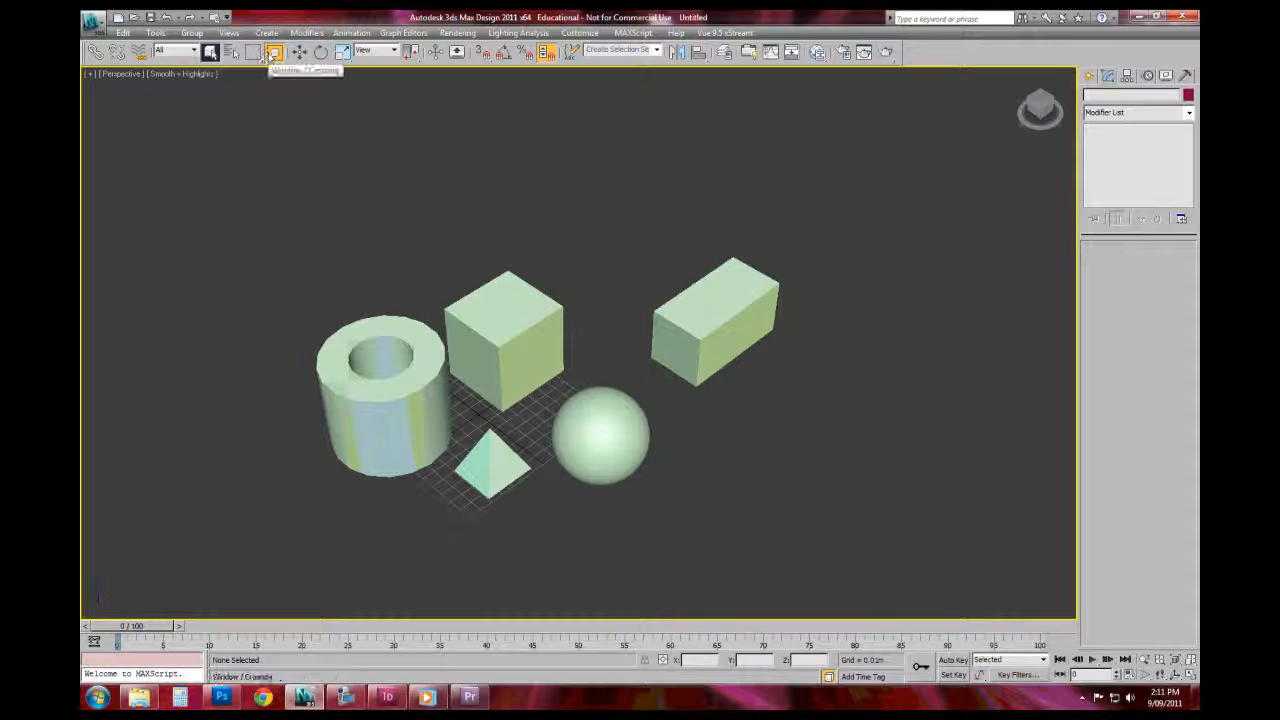
Step: Select Sphere001 by name from the scene's object list, and deselect it
{"action": "left_click", "coordinate": [274, 54]}
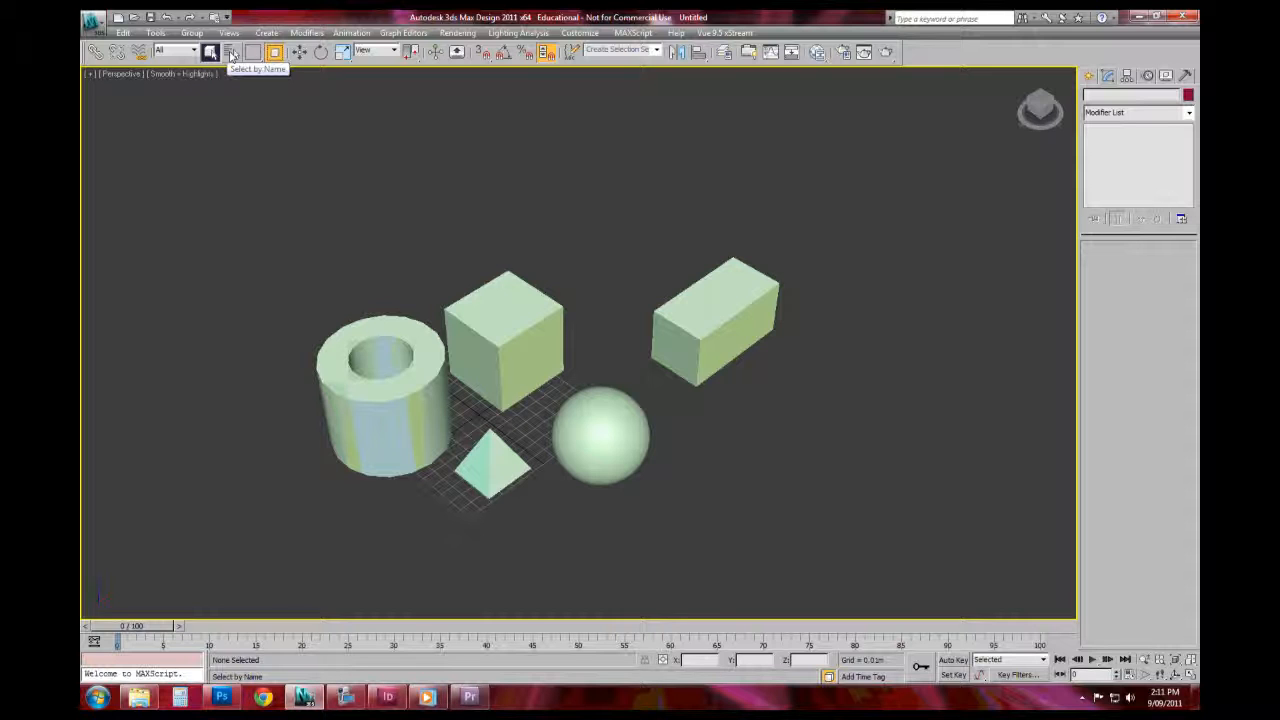
{"action": "left_click", "coordinate": [230, 55]}
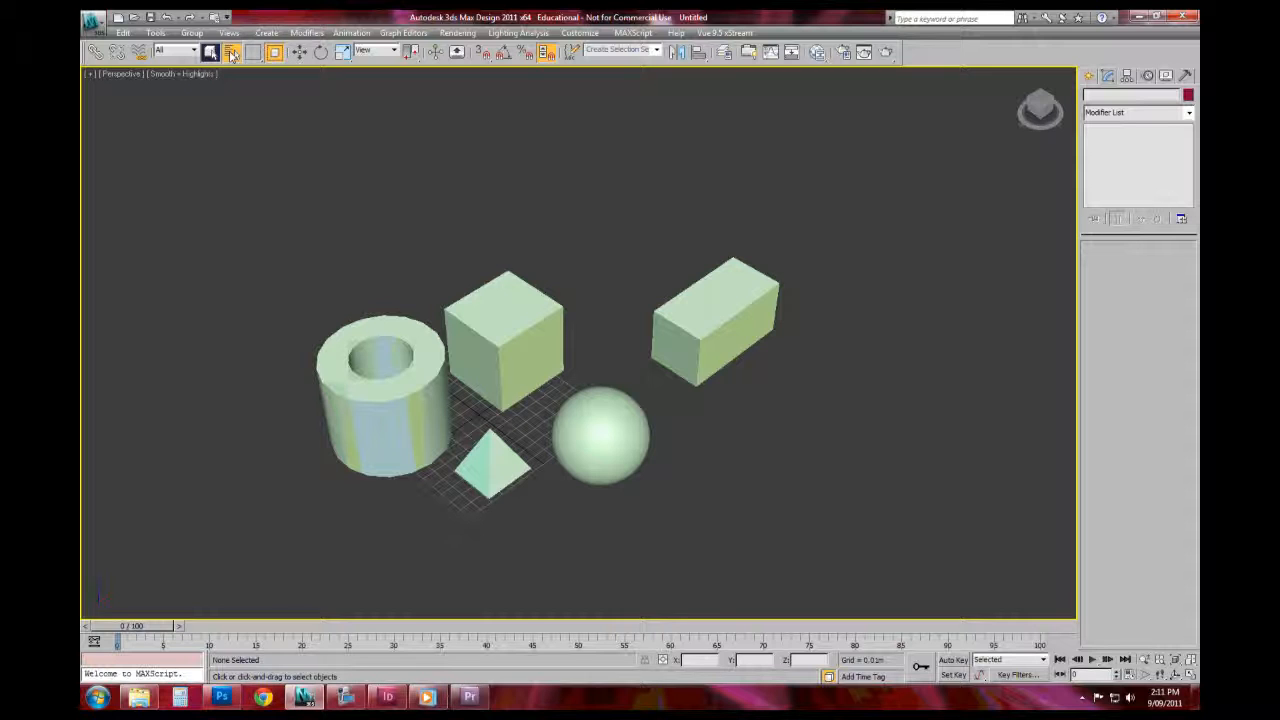
{"action": "left_click_drag", "start_coordinate": [252, 86], "coordinate": [647, 154]}
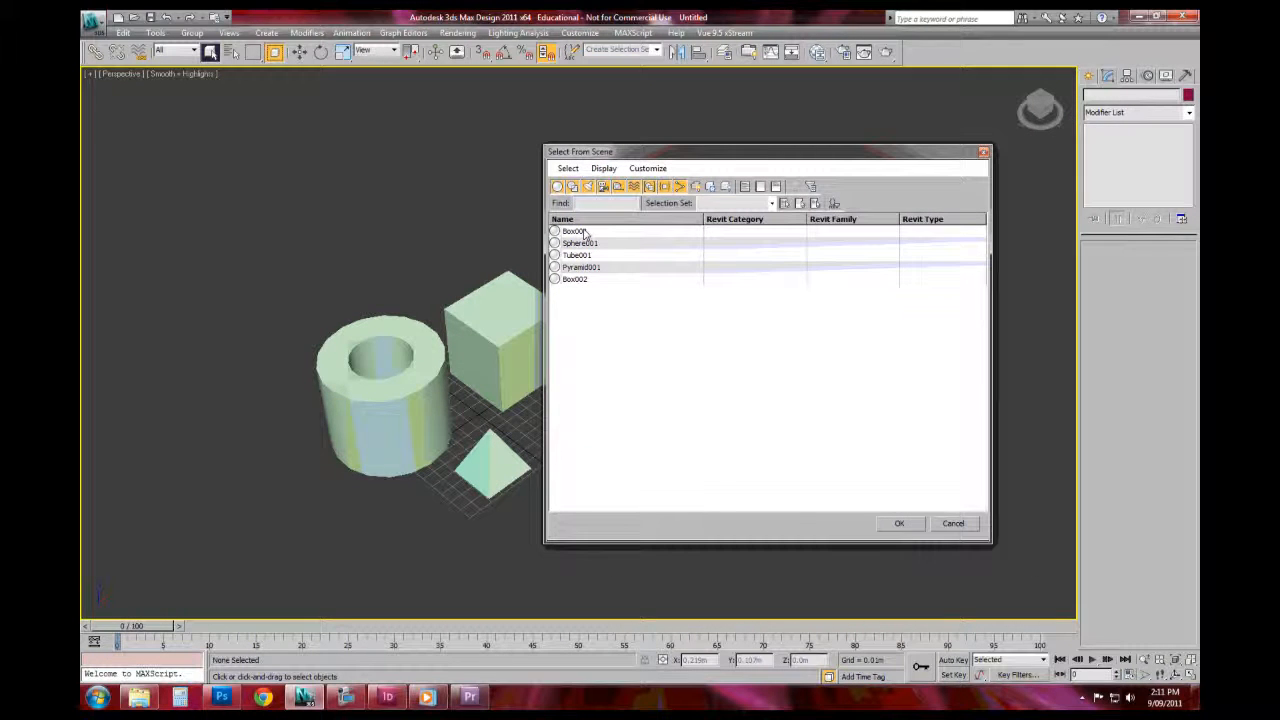
{"action": "left_click_drag", "start_coordinate": [647, 154], "coordinate": [857, 161]}
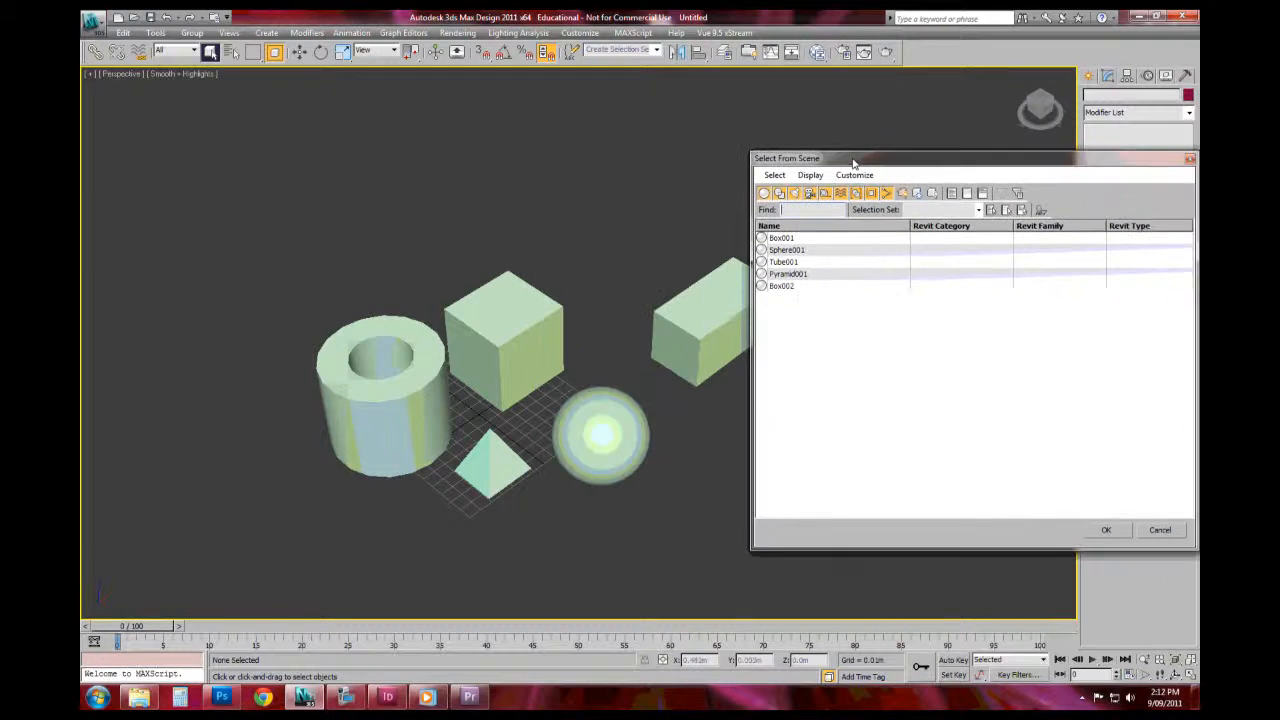
{"action": "left_click", "coordinate": [803, 250]}
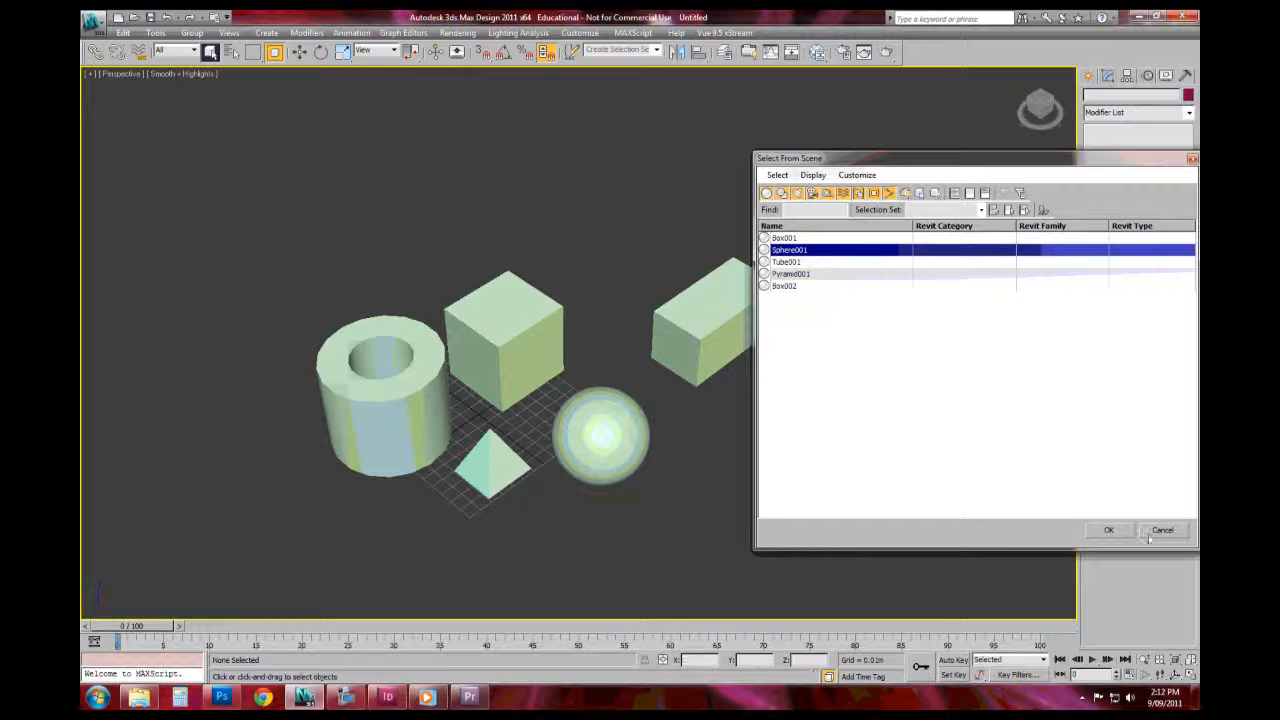
{"action": "left_click", "coordinate": [1108, 530]}
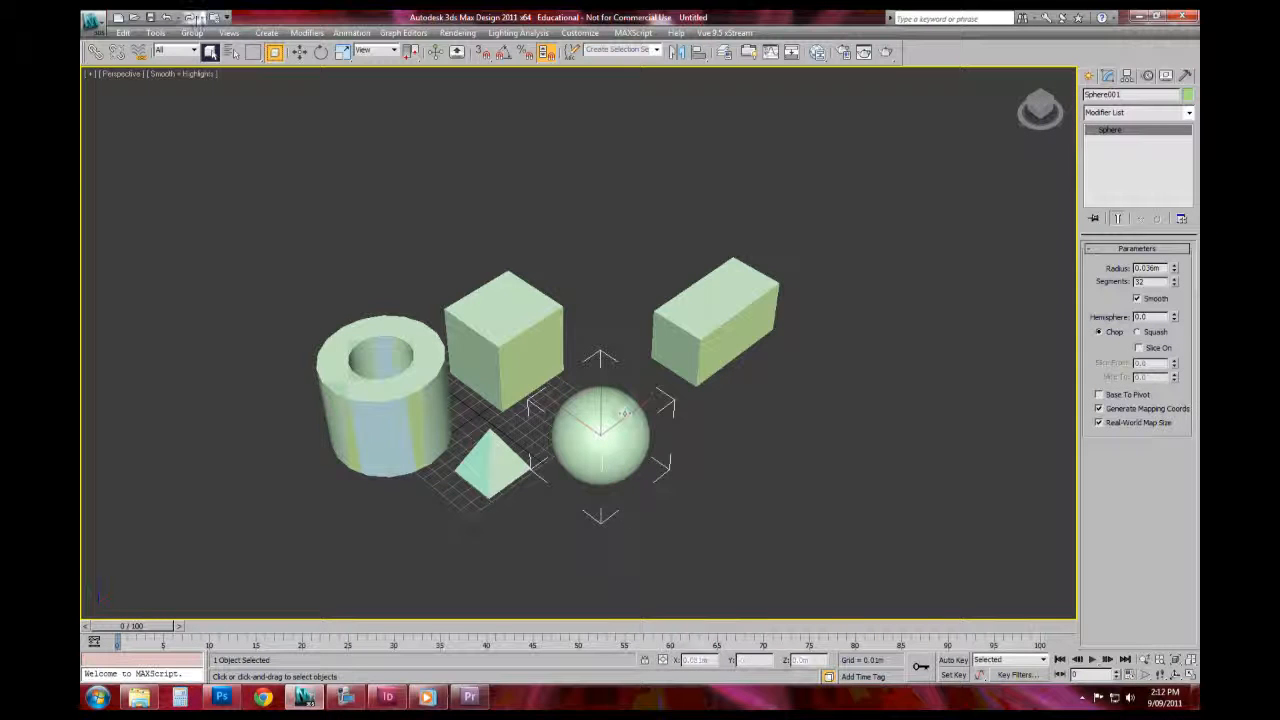
{"action": "left_click", "coordinate": [263, 186]}
Step: Select Tube001 and Sphere001 together by name from the scene's object list, and clear the selection
{"action": "left_click", "coordinate": [231, 52]}
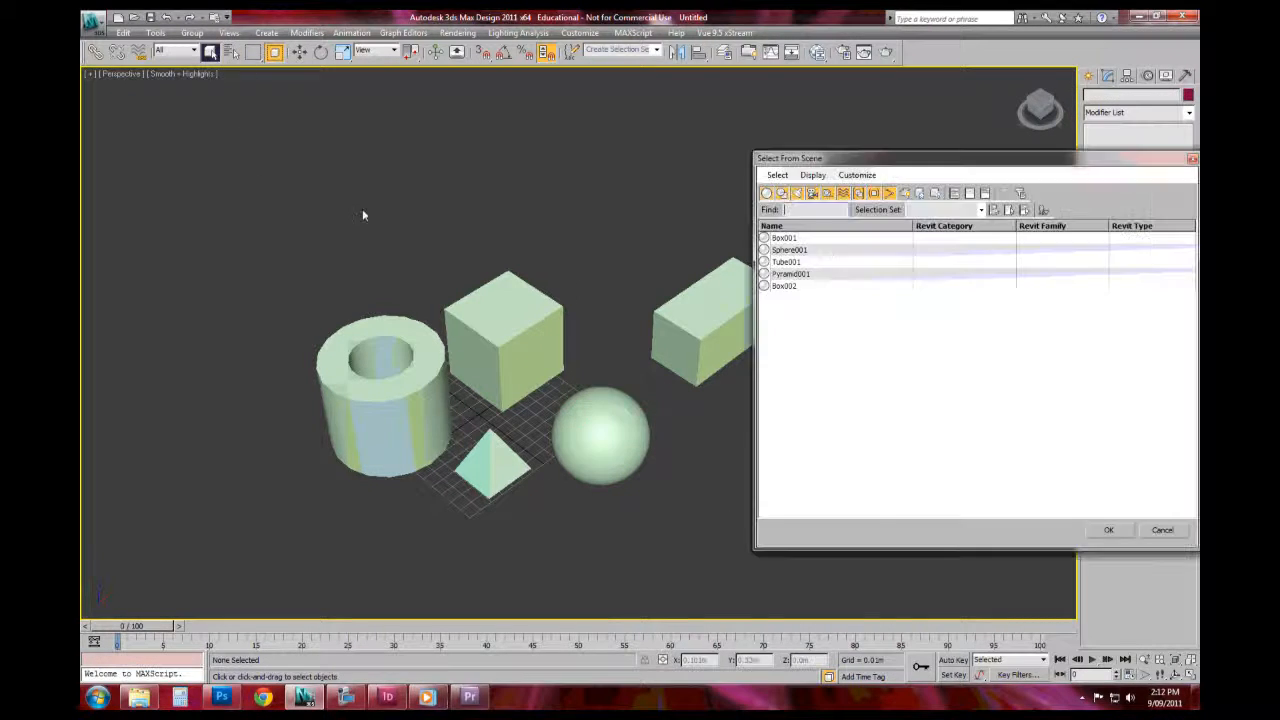
{"action": "left_click", "coordinate": [786, 262]}
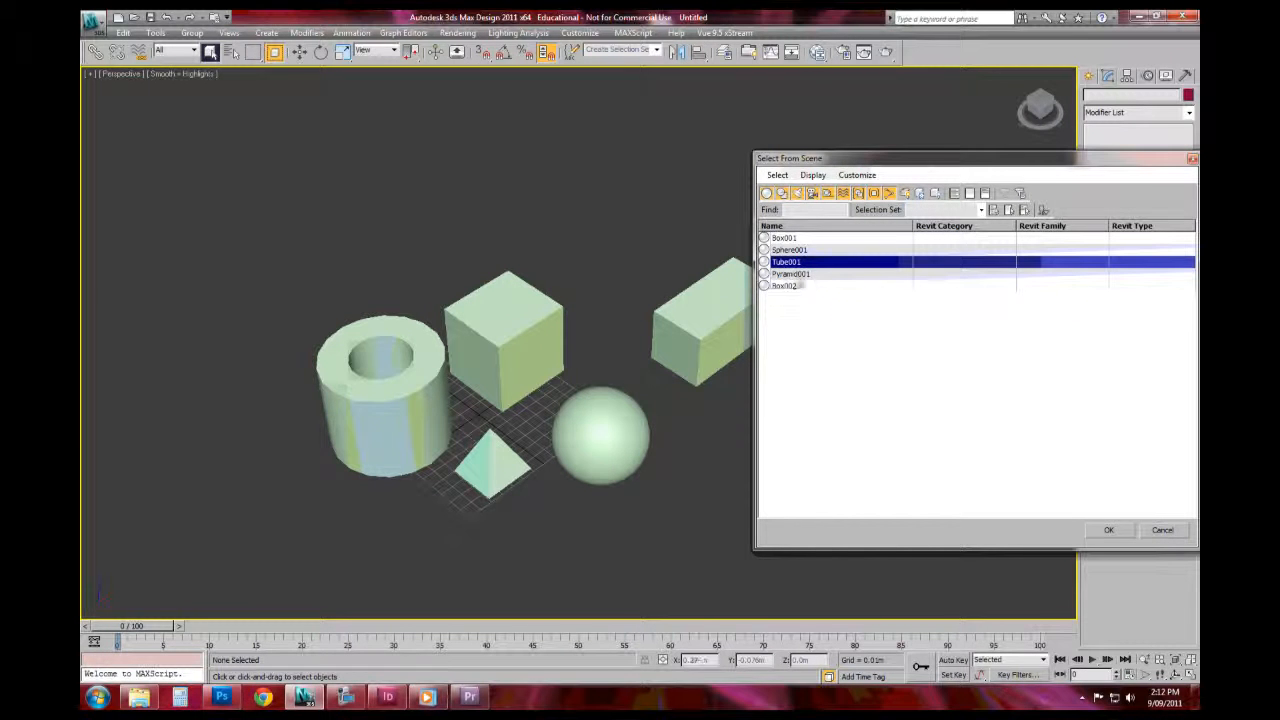
{"action": "left_click", "coordinate": [790, 250], "text": "ctrl"}
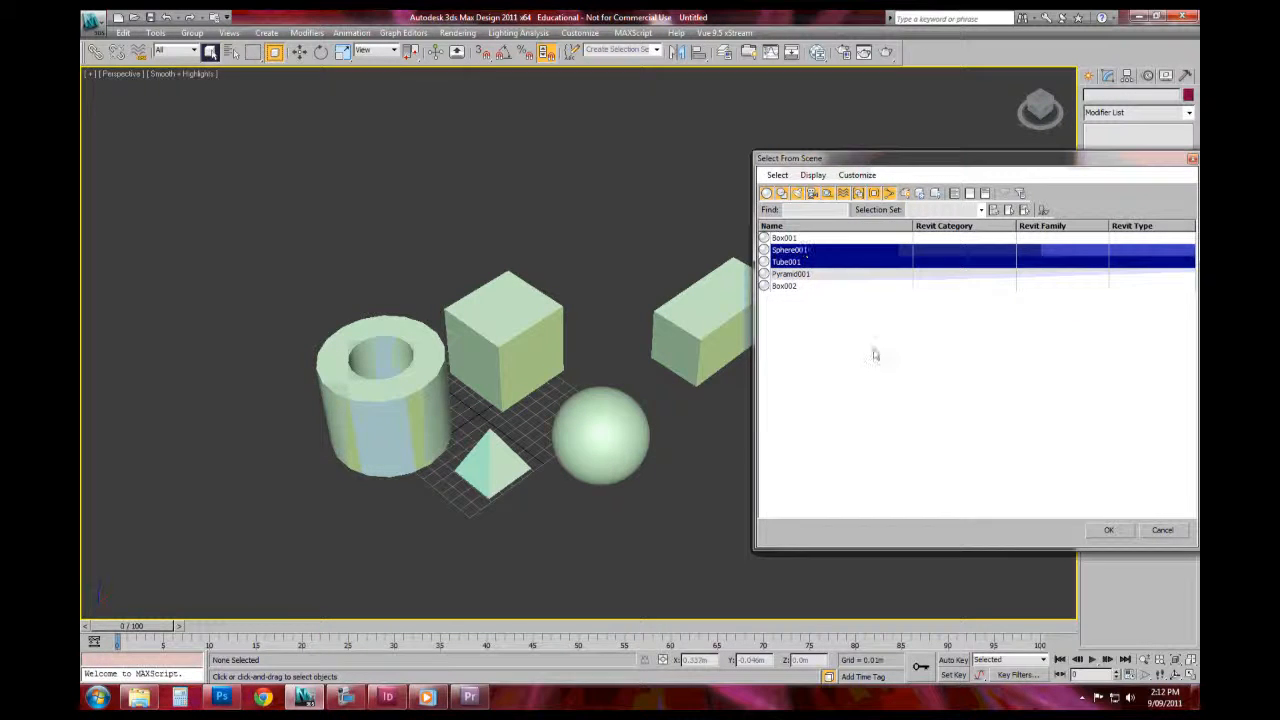
{"action": "left_click", "coordinate": [1122, 537]}
{"action": "left_click", "coordinate": [780, 470]}
Step: Switch to the circular selection region, try circular selections around the tube, and clear the selection
{"action": "left_click", "coordinate": [252, 52]}
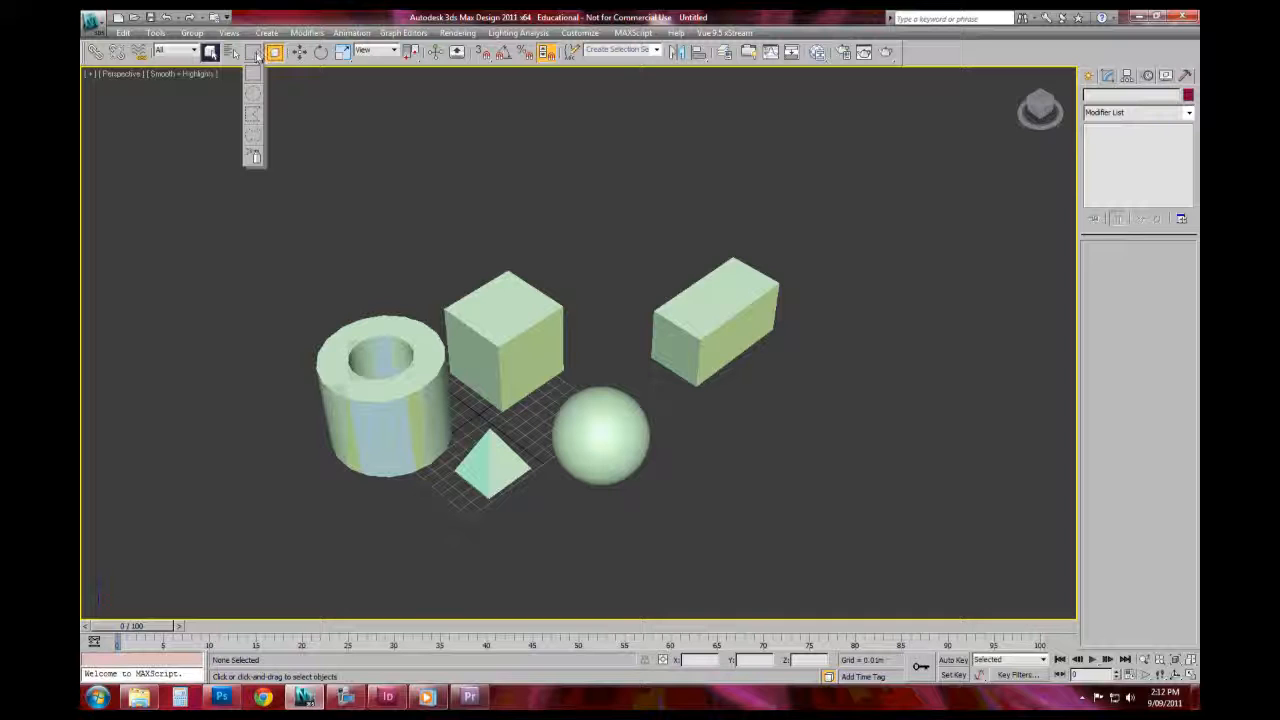
{"action": "left_click", "coordinate": [258, 55]}
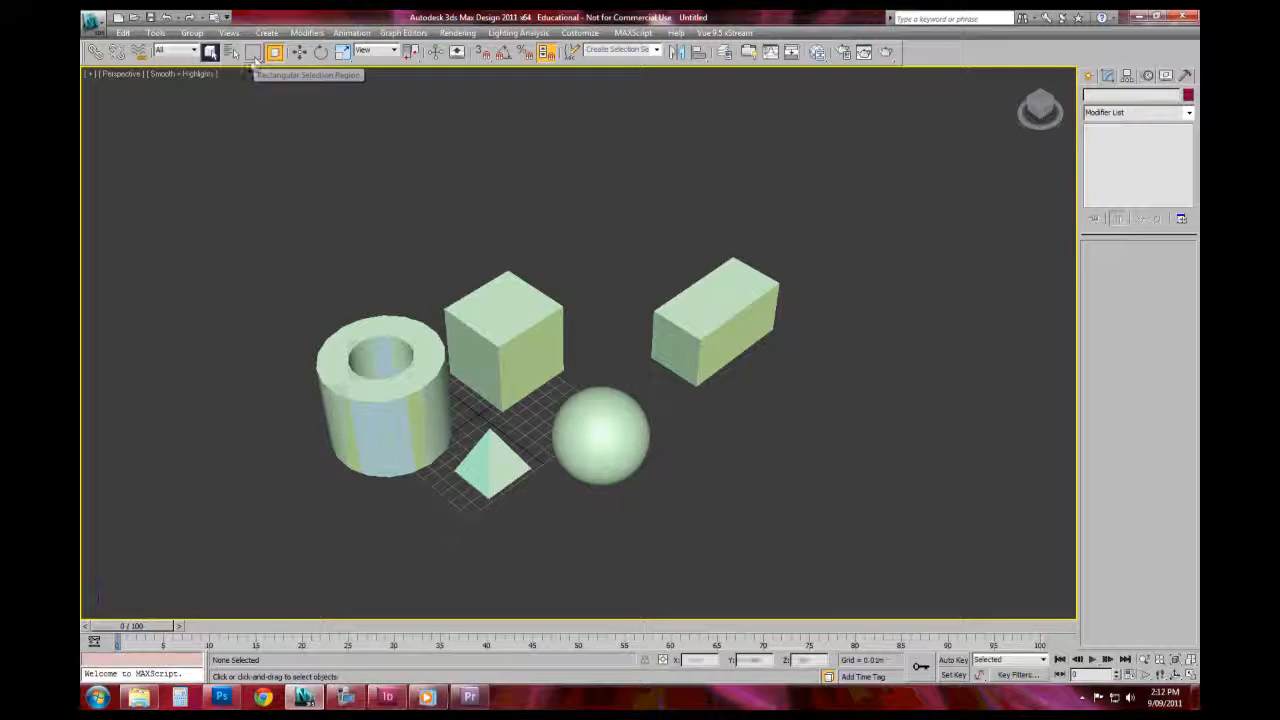
{"action": "left_click_drag", "start_coordinate": [257, 55], "coordinate": [260, 101]}
{"action": "left_click_drag", "start_coordinate": [355, 245], "coordinate": [463, 345]}
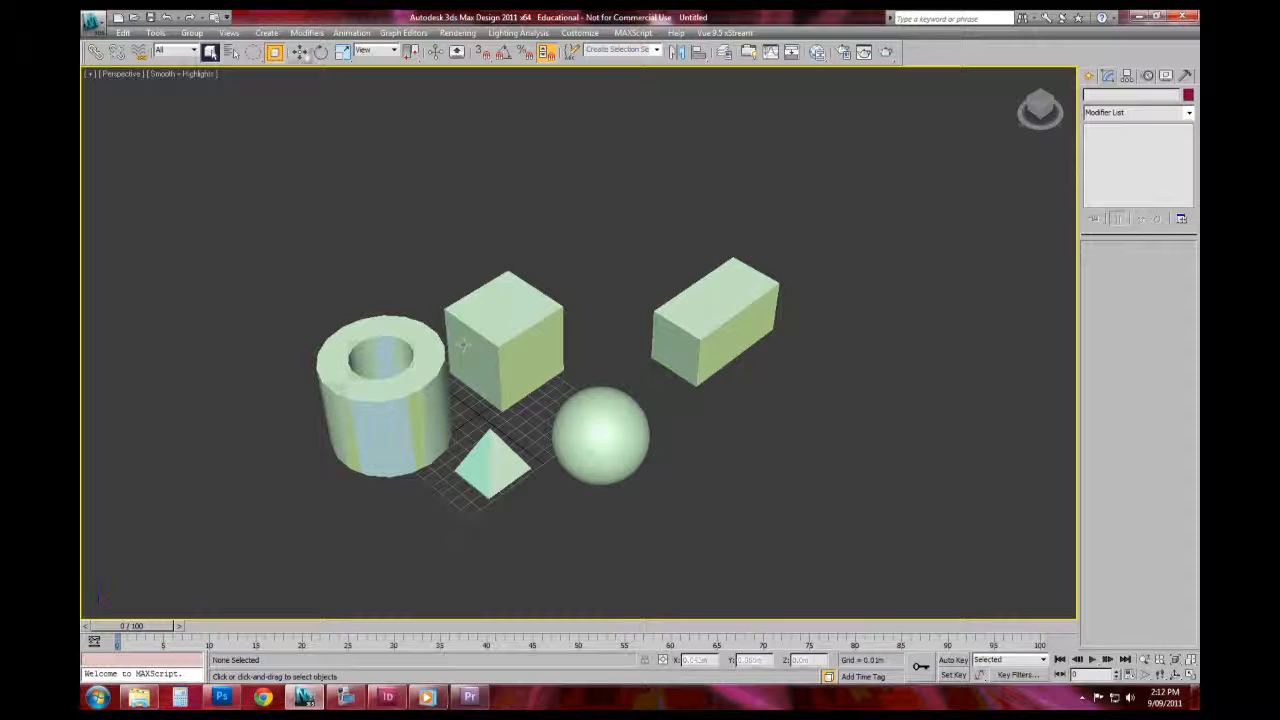
{"action": "left_click", "coordinate": [420, 410]}
{"action": "left_click", "coordinate": [427, 528]}
{"action": "left_click_drag", "start_coordinate": [427, 528], "coordinate": [334, 271]}
{"action": "left_click", "coordinate": [262, 213]}
Step: Switch to the fence selection region and draw a polygonal selection outline around the tube and the pyramid
{"action": "left_click_drag", "start_coordinate": [253, 52], "coordinate": [257, 116]}
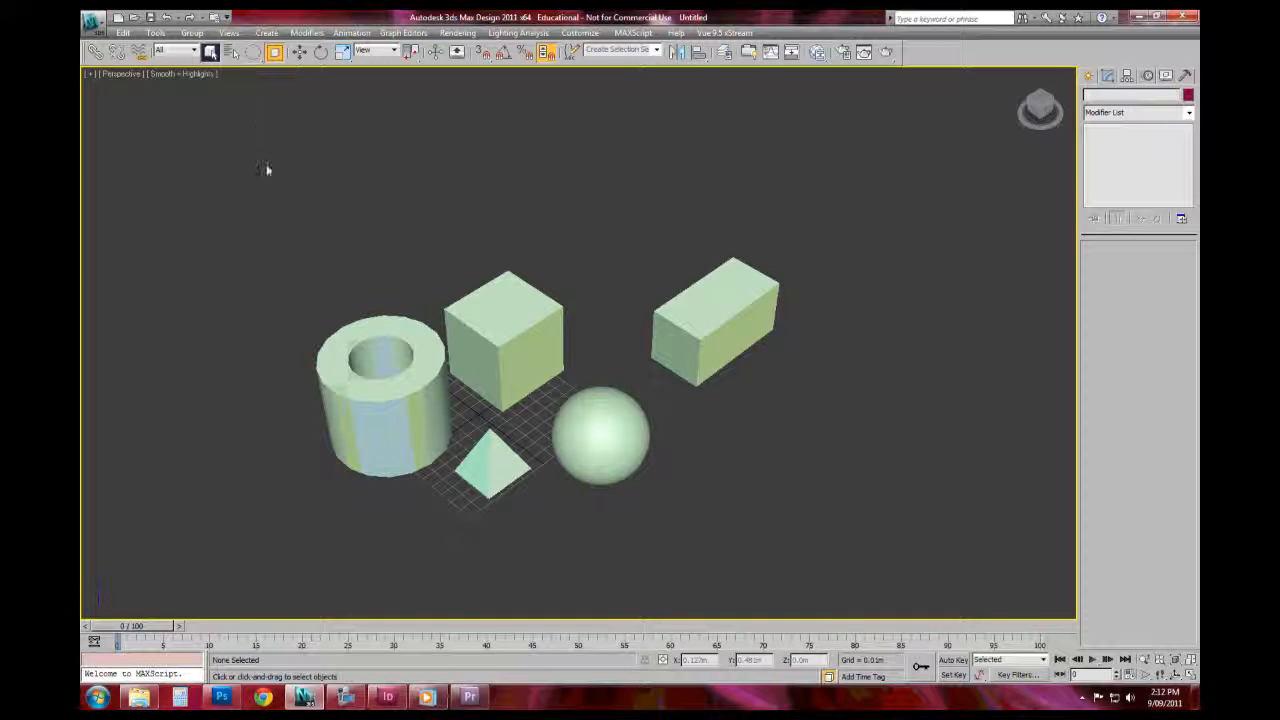
{"action": "mouse_move", "coordinate": [314, 368]}
{"action": "left_mouse_down"}
{"action": "mouse_move", "coordinate": [286, 366]}
{"action": "mouse_move", "coordinate": [321, 502]}
{"action": "mouse_move", "coordinate": [463, 496]}
{"action": "left_mouse_up"}
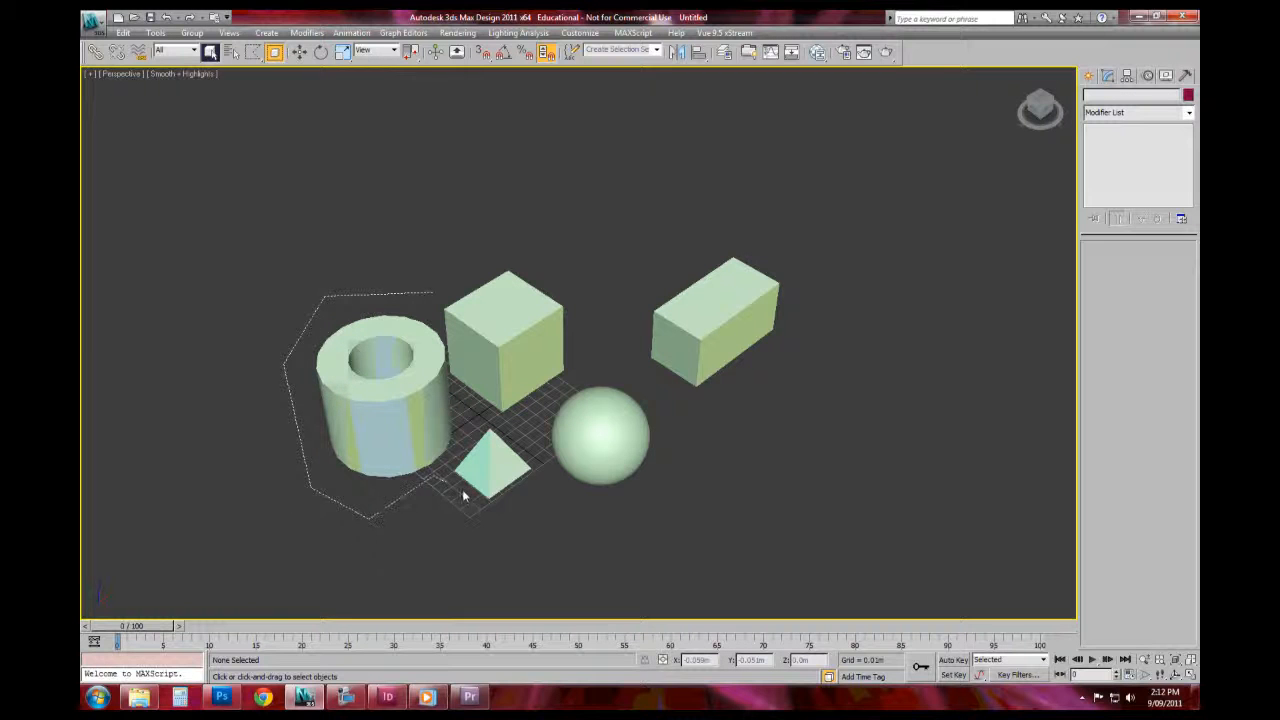
{"action": "left_click_drag", "start_coordinate": [528, 530], "coordinate": [553, 484]}
{"action": "mouse_move", "coordinate": [532, 437]}
{"action": "left_mouse_down"}
{"action": "mouse_move", "coordinate": [451, 373]}
{"action": "mouse_move", "coordinate": [429, 300]}
{"action": "left_mouse_up"}
{"action": "mouse_move", "coordinate": [420, 368]}
{"action": "middle_mouse_down"}
{"action": "mouse_move", "coordinate": [409, 329]}
{"action": "mouse_move", "coordinate": [538, 332]}
{"action": "middle_mouse_up"}
{"action": "scroll", "coordinate": [408, 358], "scroll_direction": "up", "scroll_amount": 3}
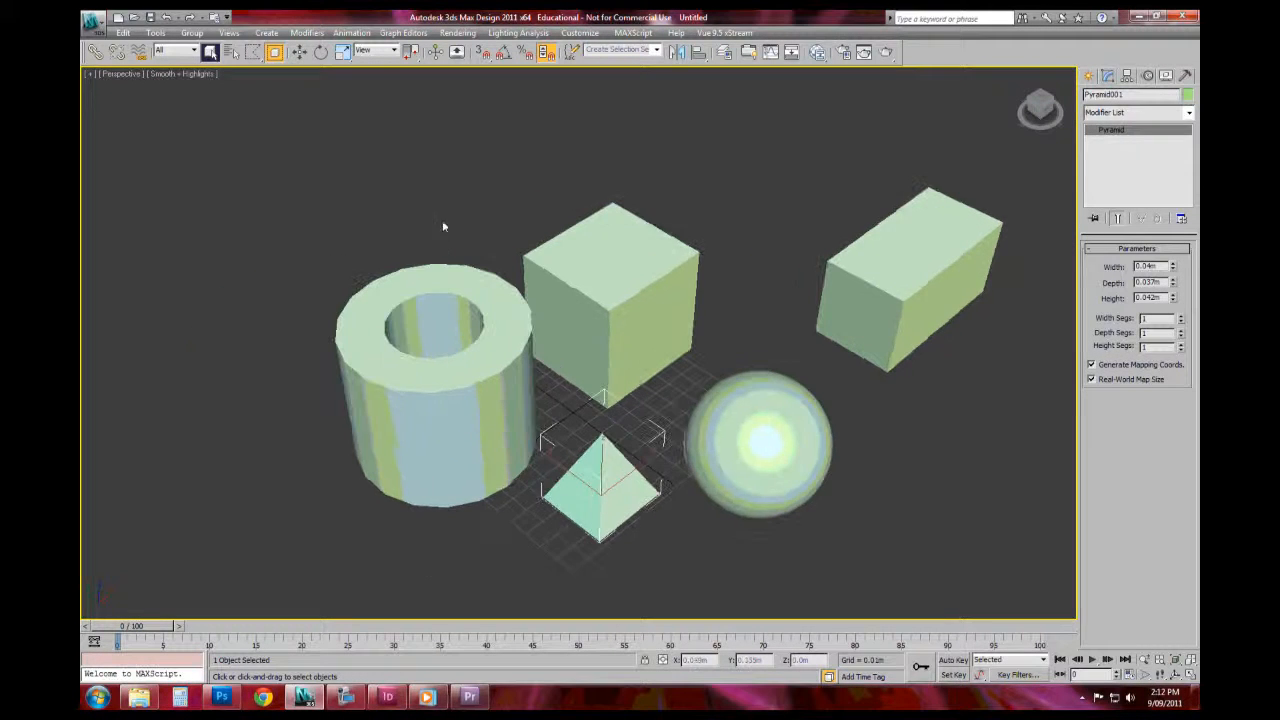
{"action": "left_click", "coordinate": [274, 55]}
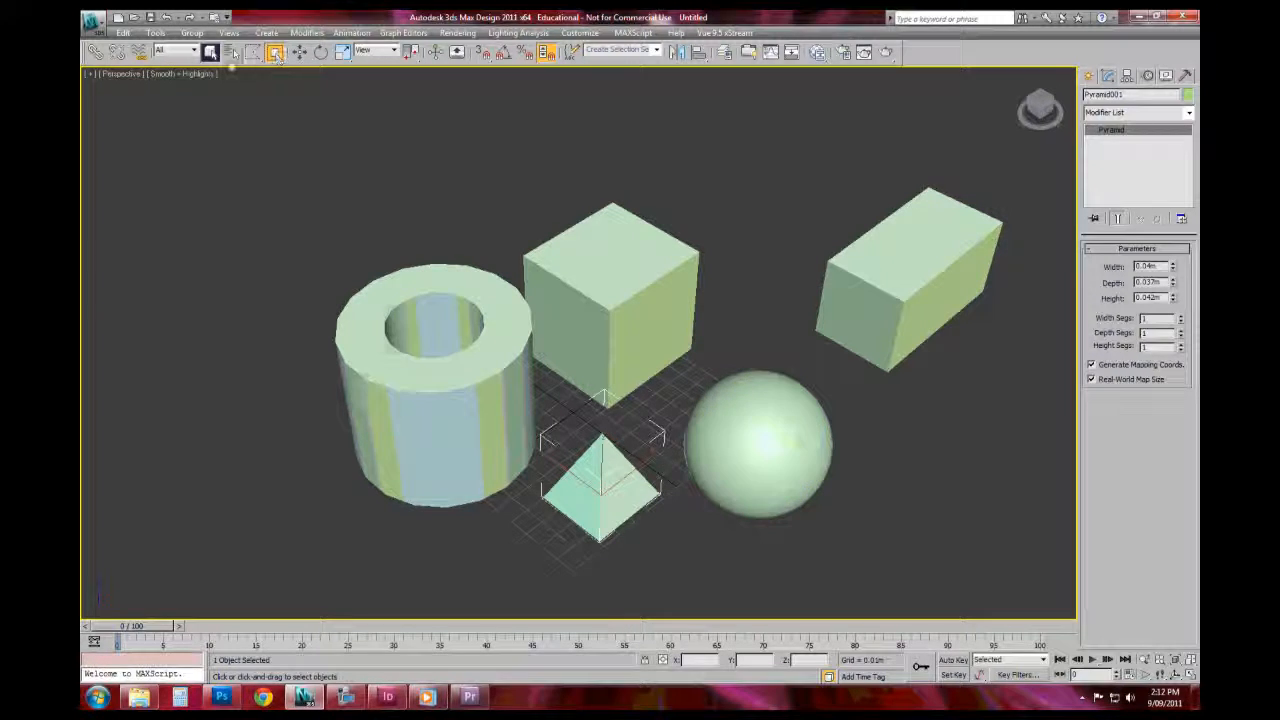
Step: Switch back to crossing selection with the rectangular selection region, and clear the current selection
{"action": "left_click", "coordinate": [275, 54]}
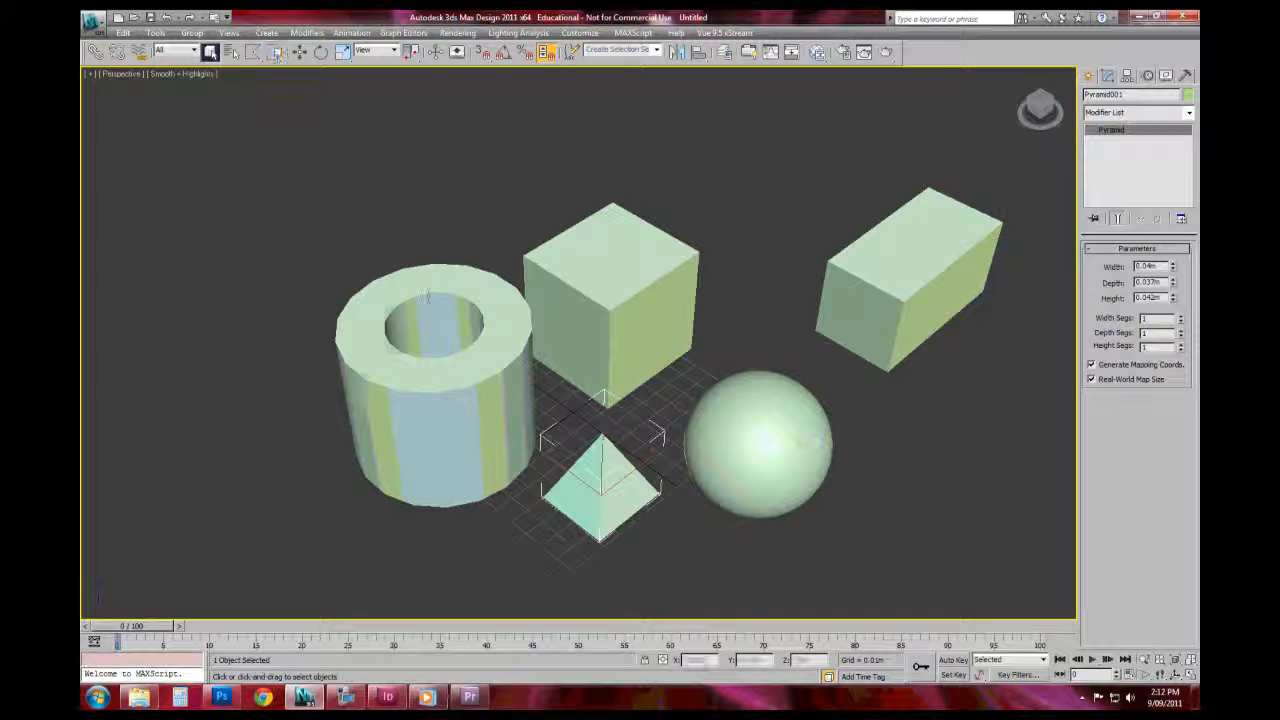
{"action": "left_click", "coordinate": [258, 55]}
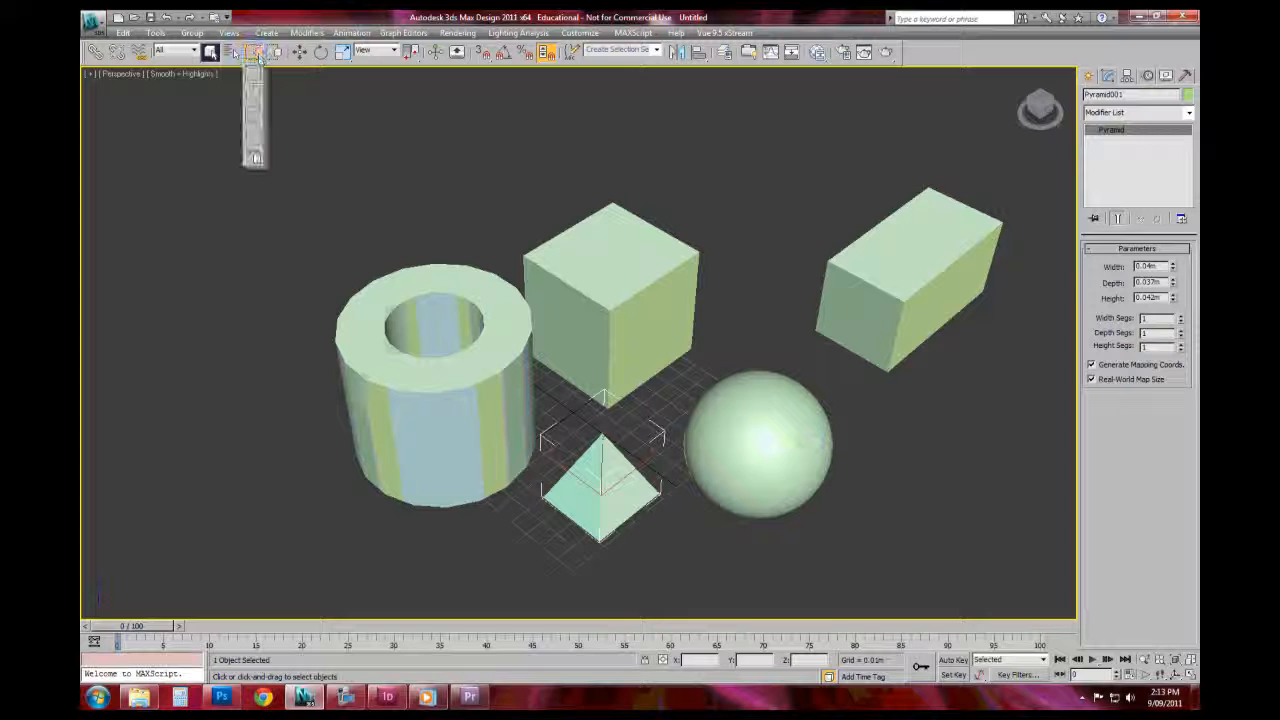
{"action": "left_click", "coordinate": [282, 238]}
Step: Toggle between crossing and window selection while drawing rectangular selections over the tube and the pyramid, clearing each selection
{"action": "left_click_drag", "start_coordinate": [262, 178], "coordinate": [485, 385]}
{"action": "left_click", "coordinate": [274, 53]}
{"action": "left_click_drag", "start_coordinate": [293, 170], "coordinate": [582, 539]}
{"action": "left_click", "coordinate": [282, 193]}
{"action": "left_click_drag", "start_coordinate": [268, 178], "coordinate": [663, 574]}
{"action": "left_click", "coordinate": [371, 174]}
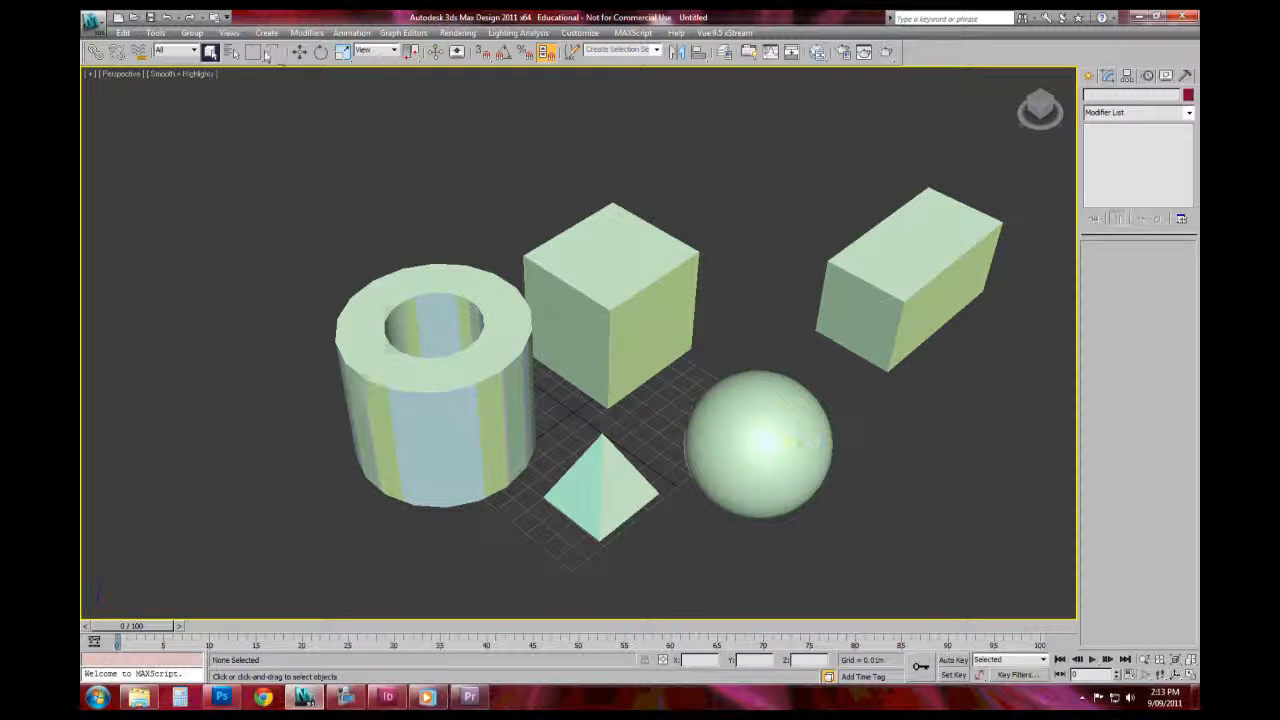
Step: Try rectangular crossing selections over the tube, the large box and the pyramid, and clear the selection
{"action": "left_click_drag", "start_coordinate": [305, 191], "coordinate": [726, 586]}
{"action": "left_click", "coordinate": [320, 134]}
{"action": "left_click_drag", "start_coordinate": [236, 118], "coordinate": [670, 579]}
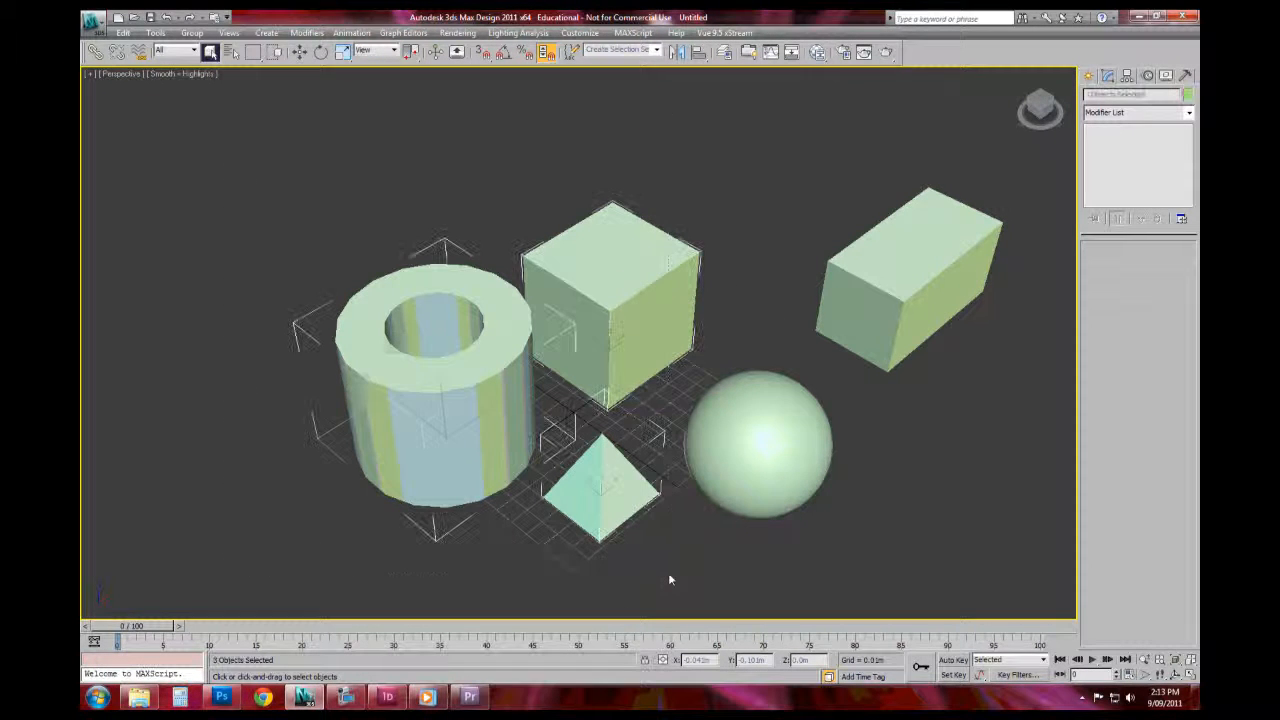
{"action": "left_click", "coordinate": [351, 274]}
{"action": "left_click_drag", "start_coordinate": [323, 171], "coordinate": [397, 297]}
{"action": "left_click", "coordinate": [395, 208]}
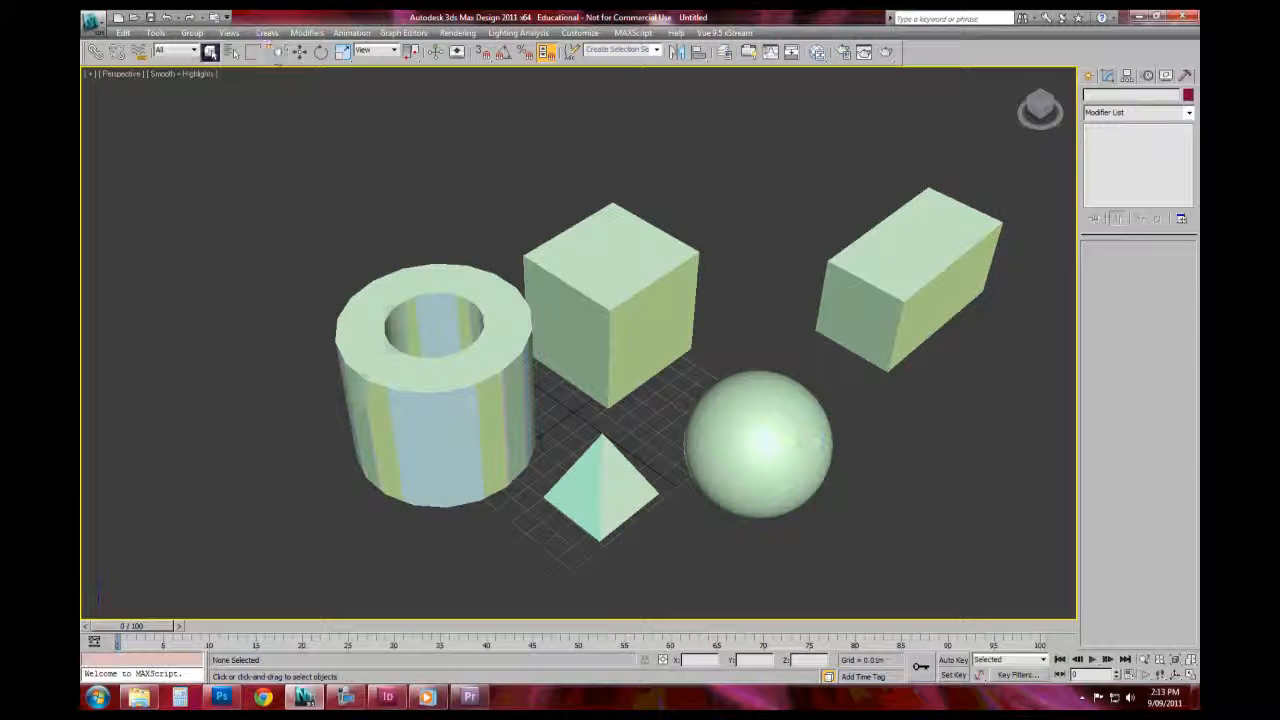
{"action": "left_click", "coordinate": [342, 697]}
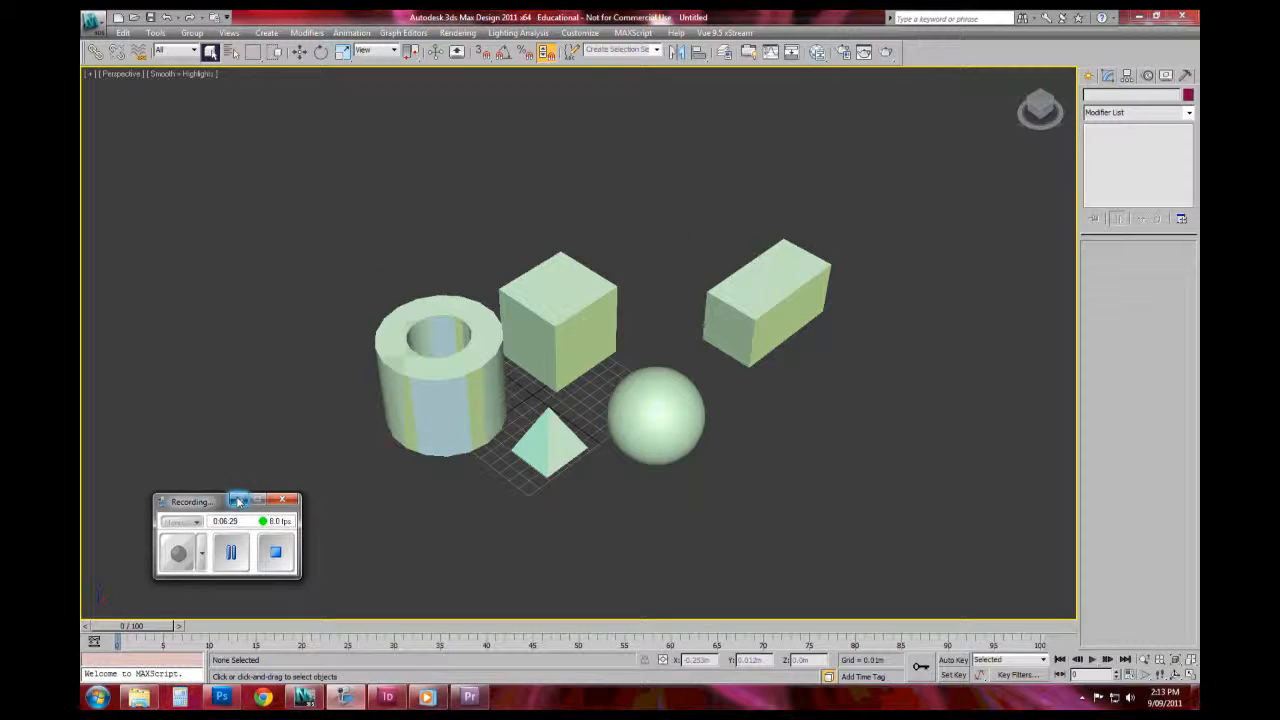
{"action": "left_click", "coordinate": [238, 500]}
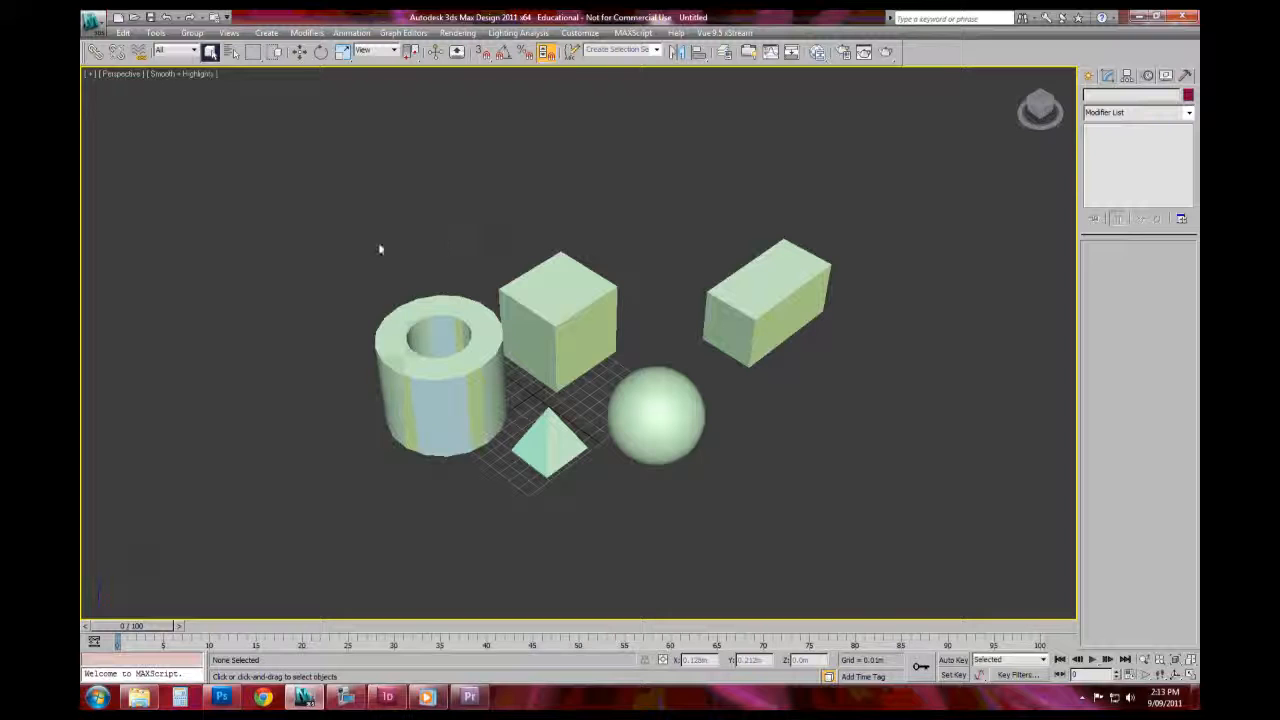
Step: Select all five objects with one rectangular selection and delete them from the scene
{"action": "left_click_drag", "start_coordinate": [283, 146], "coordinate": [357, 195]}
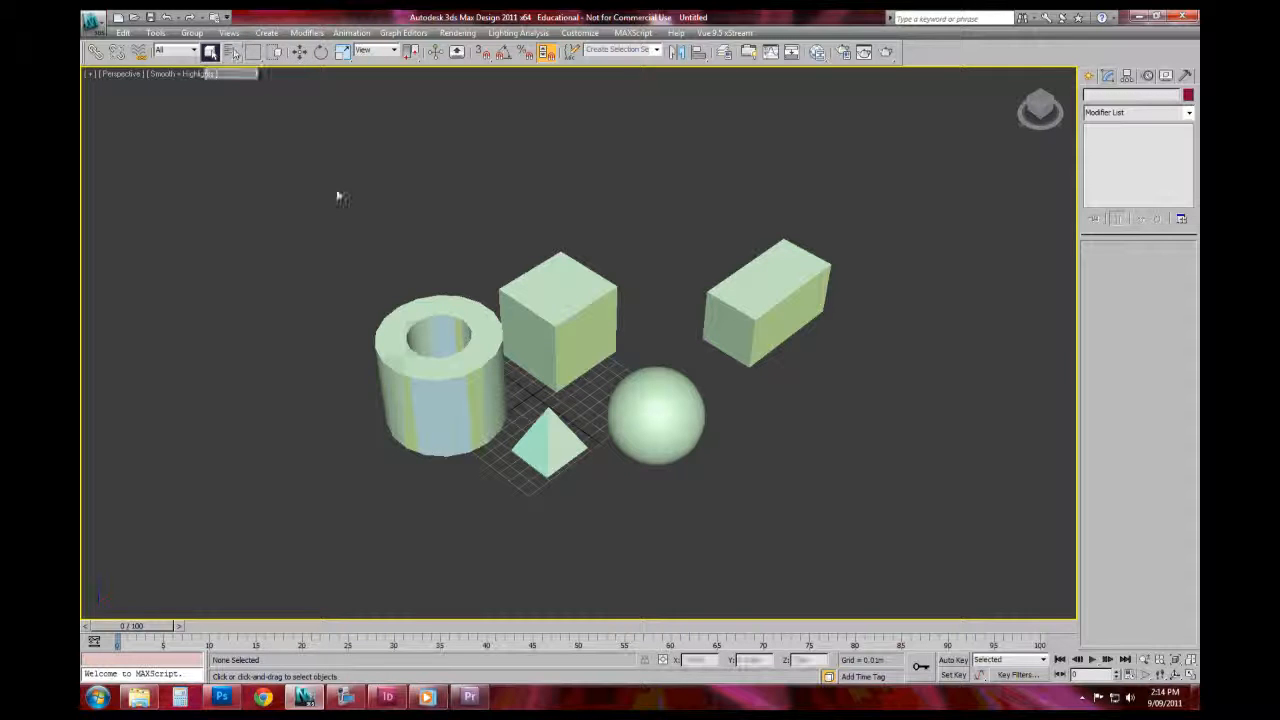
{"action": "left_click_drag", "start_coordinate": [274, 146], "coordinate": [957, 573]}
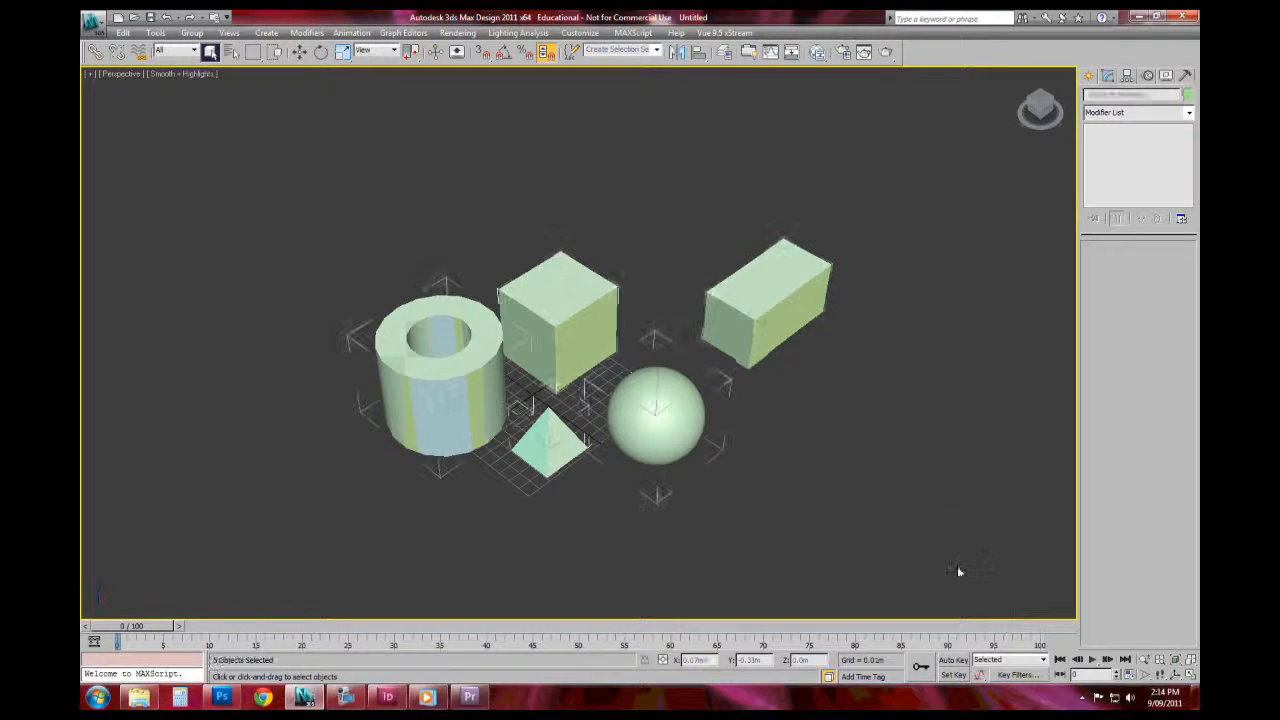
{"action": "key", "text": "Delete"}
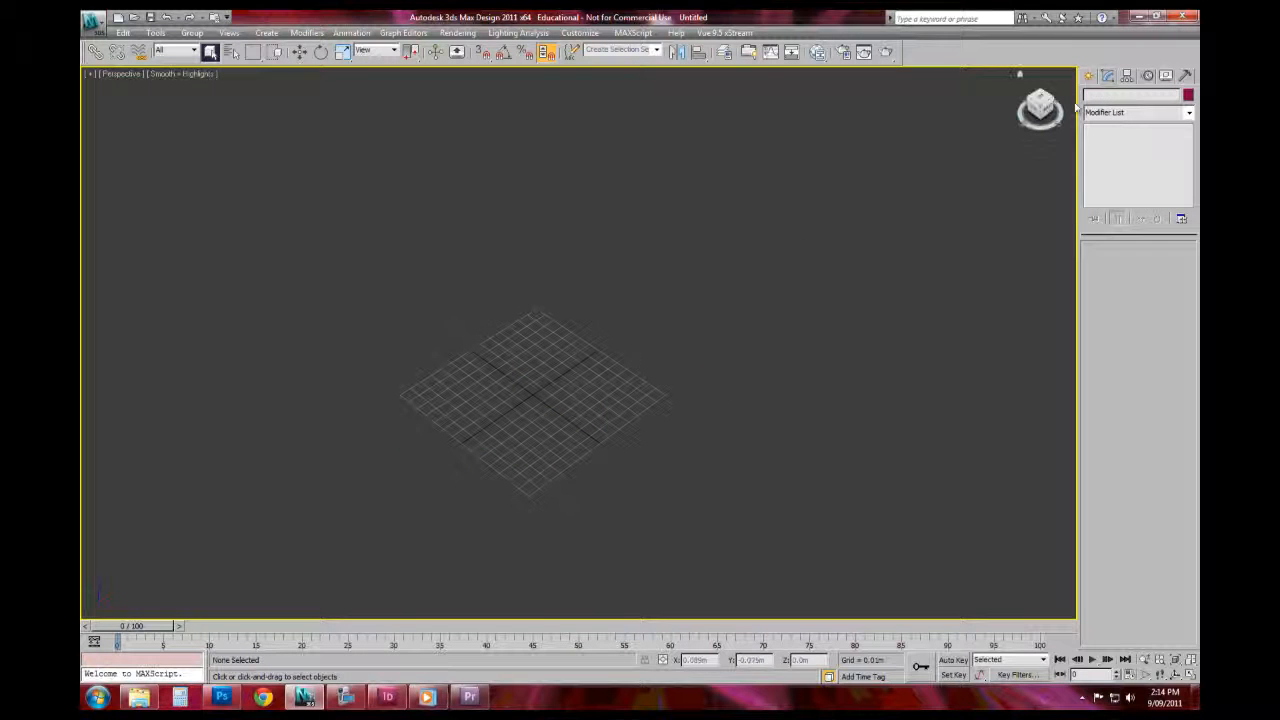
Step: Examine the geometry categories and the spline shapes available for creation, and return to the Standard Primitives
{"action": "left_click", "coordinate": [1091, 77]}
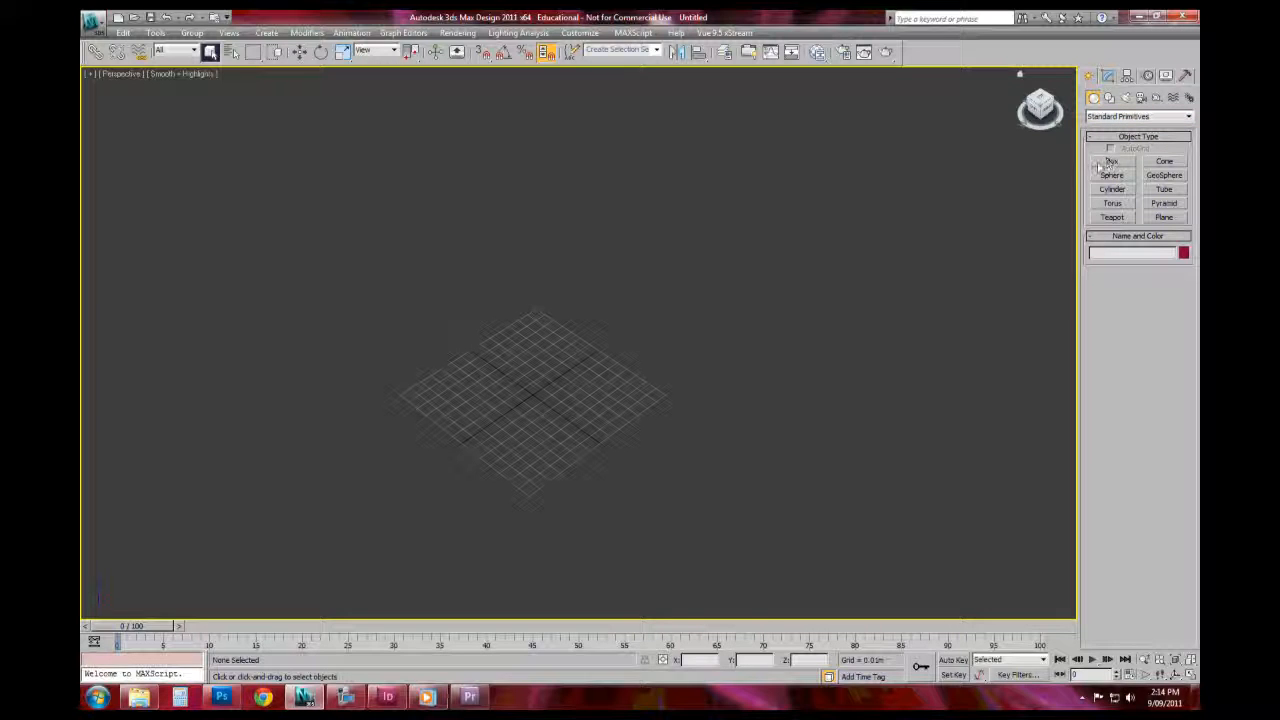
{"action": "left_click", "coordinate": [1146, 117]}
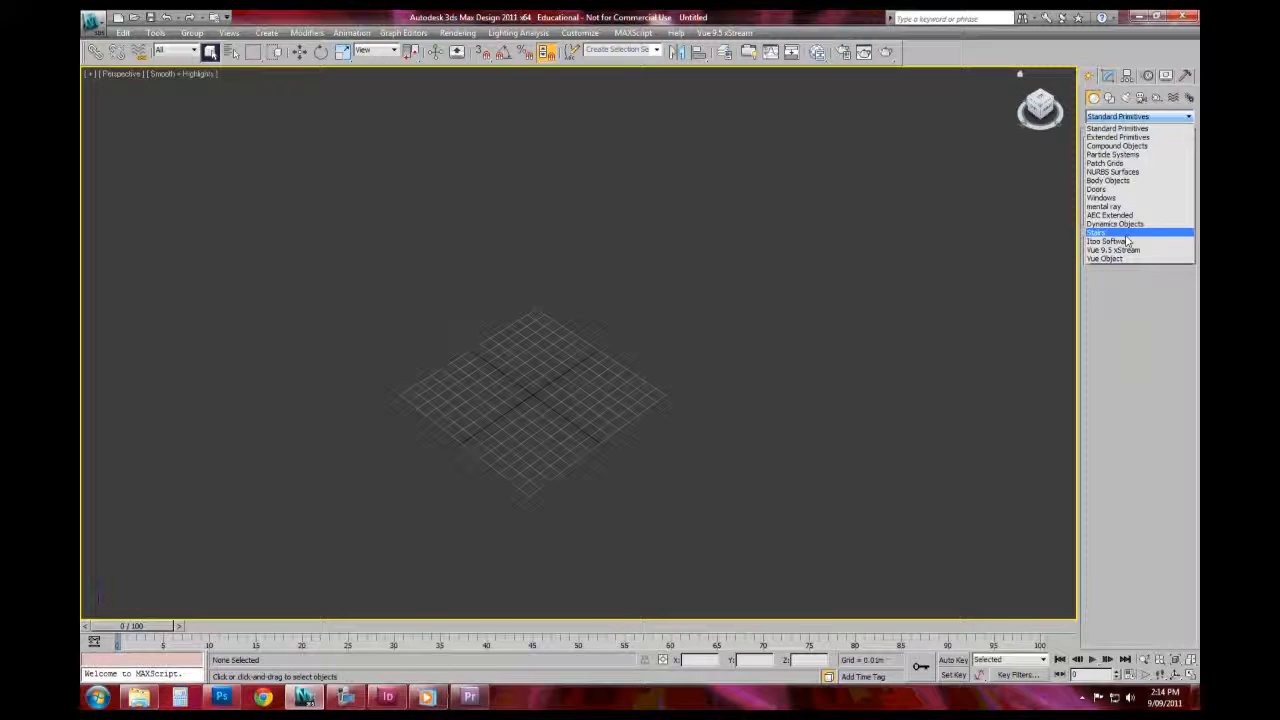
{"action": "left_click", "coordinate": [1116, 128]}
{"action": "left_click", "coordinate": [1108, 99]}
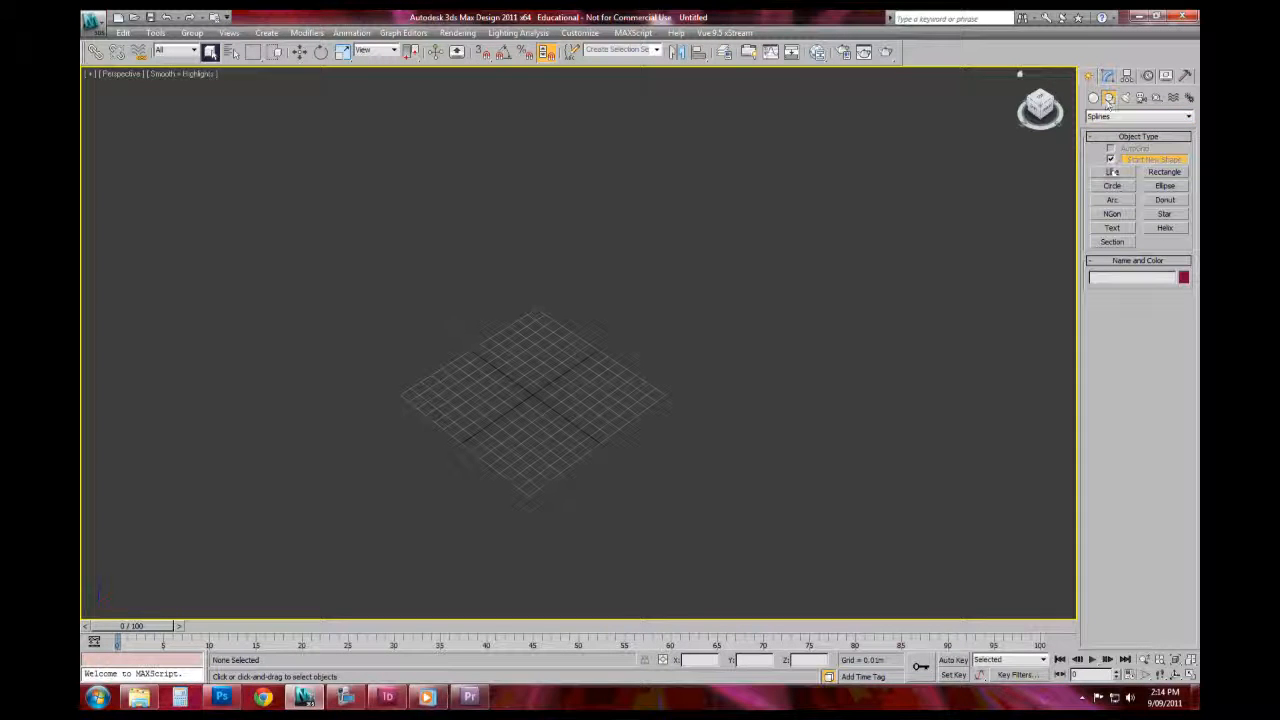
{"action": "left_click", "coordinate": [1094, 99]}
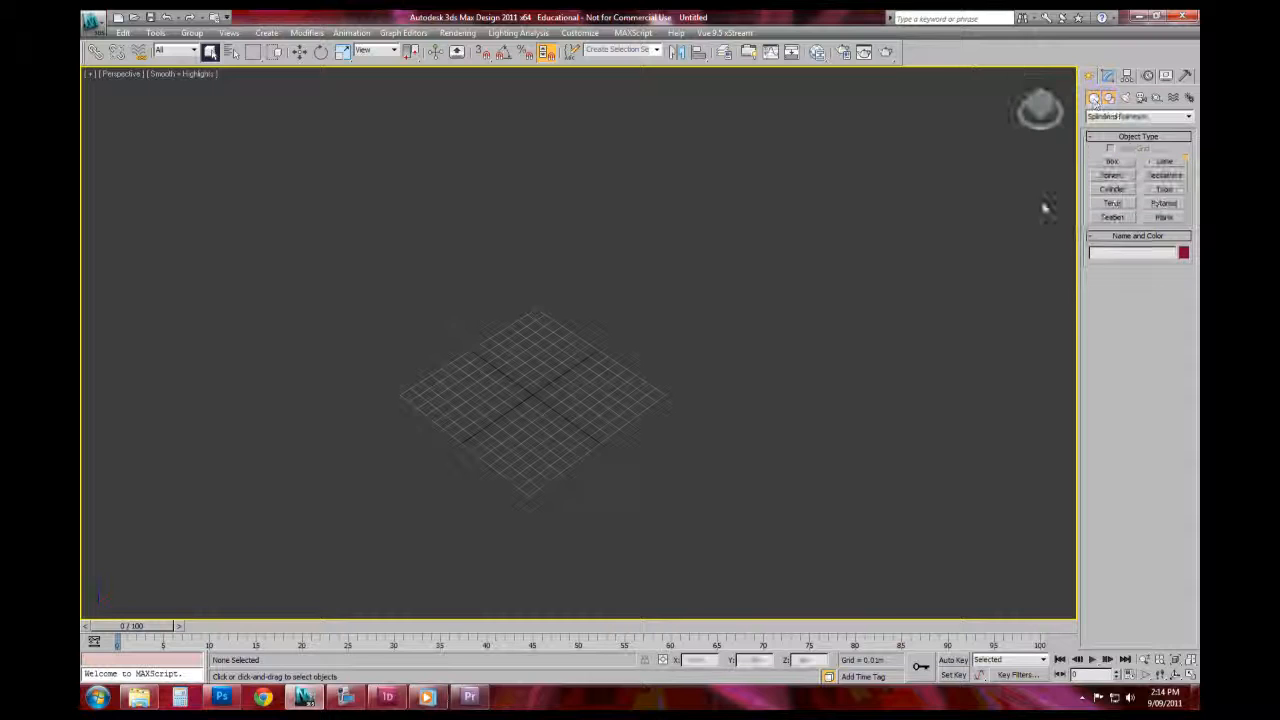
Step: Create a box primitive about 0.094 m long, 0.102 m wide and 0.085 m high beside the grid's centre
{"action": "left_click", "coordinate": [1111, 162]}
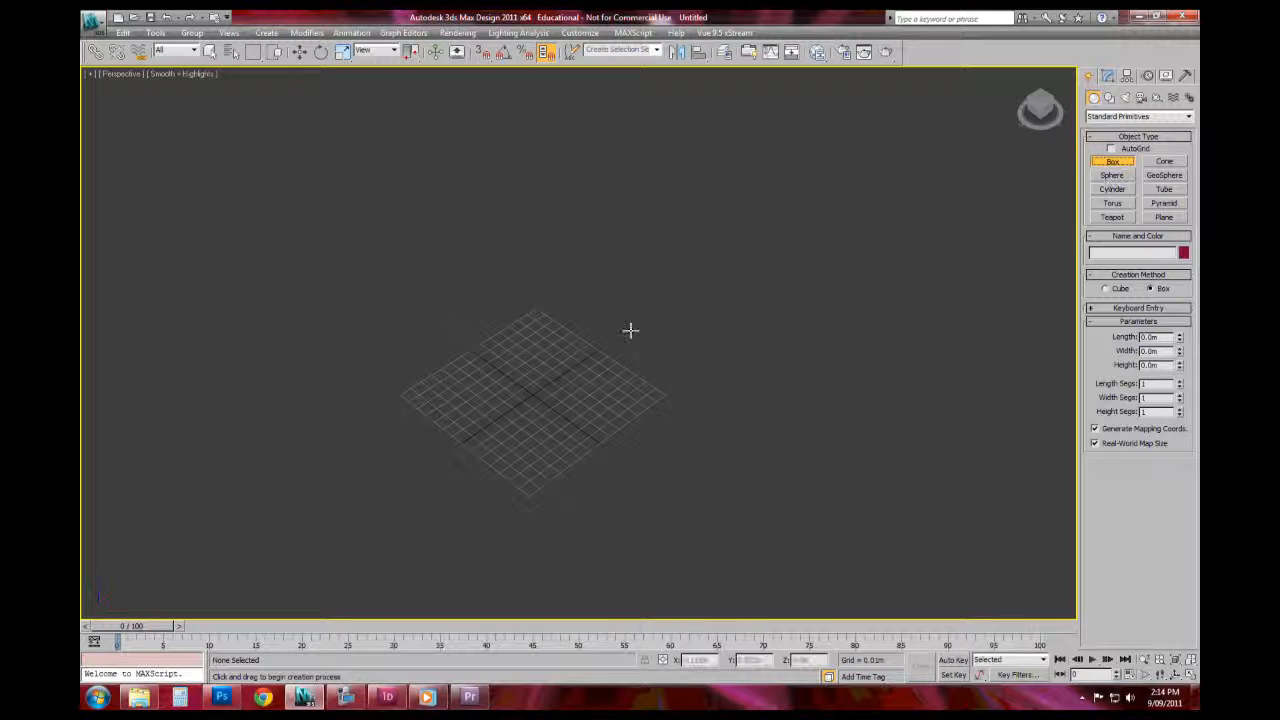
{"action": "left_click_drag", "start_coordinate": [655, 300], "coordinate": [655, 424]}
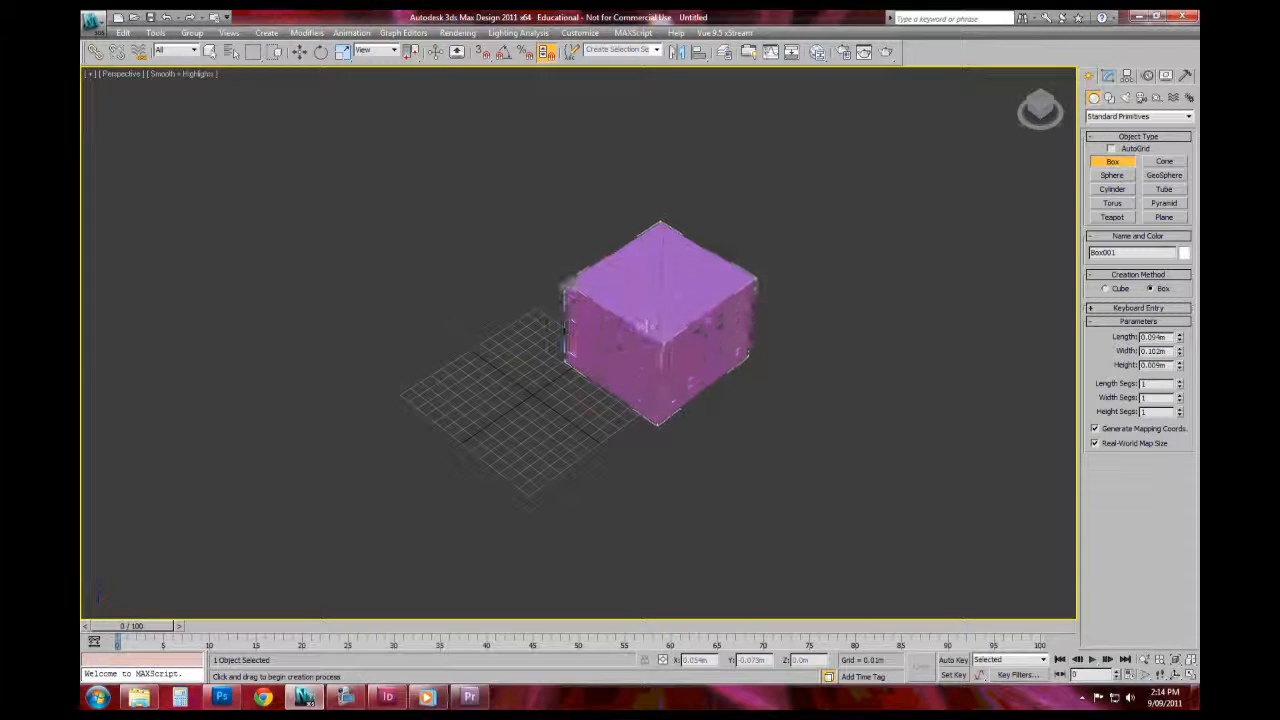
{"action": "left_click", "coordinate": [640, 325]}
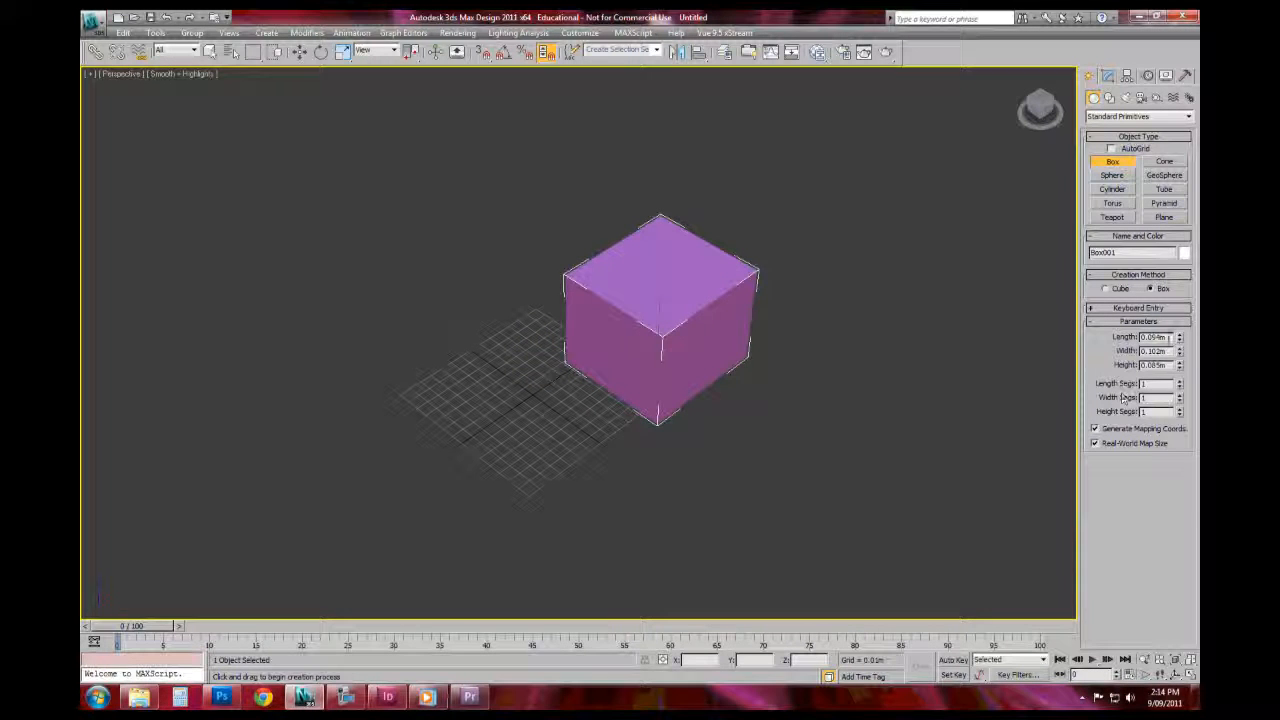
{"action": "left_click", "coordinate": [209, 52]}
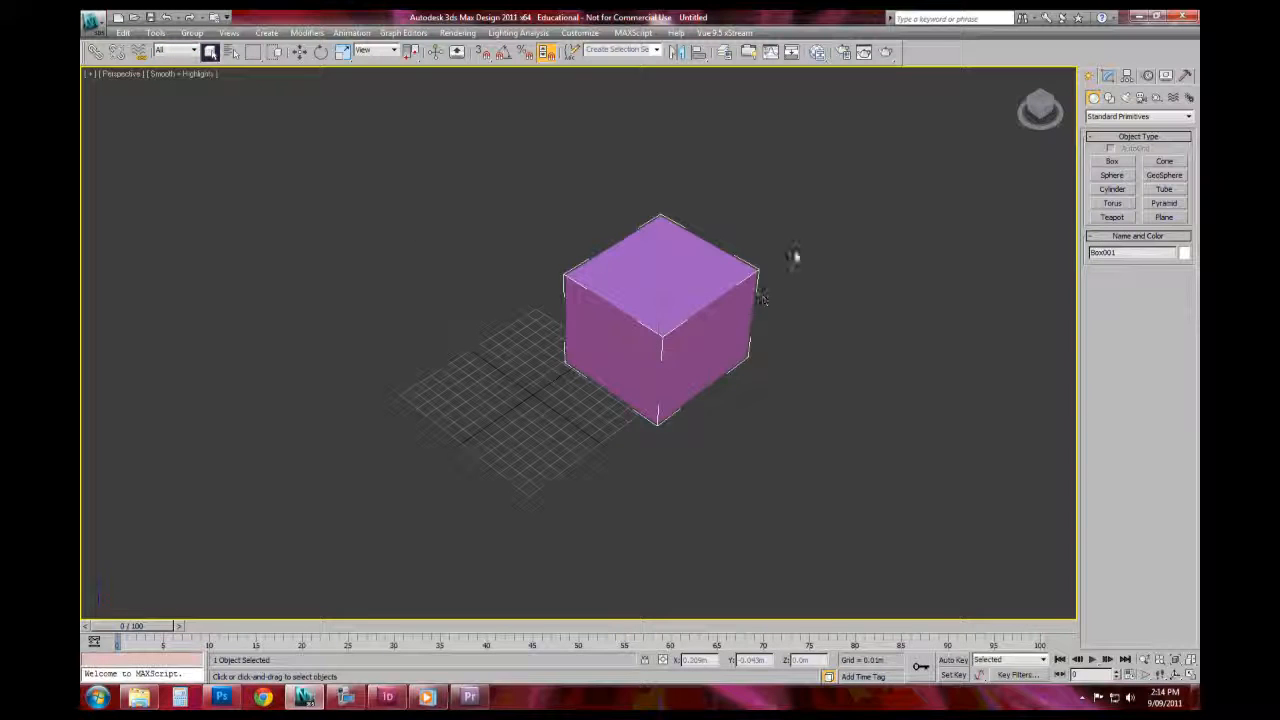
{"action": "middle_click_drag", "start_coordinate": [794, 257], "coordinate": [774, 260], "text": "alt"}
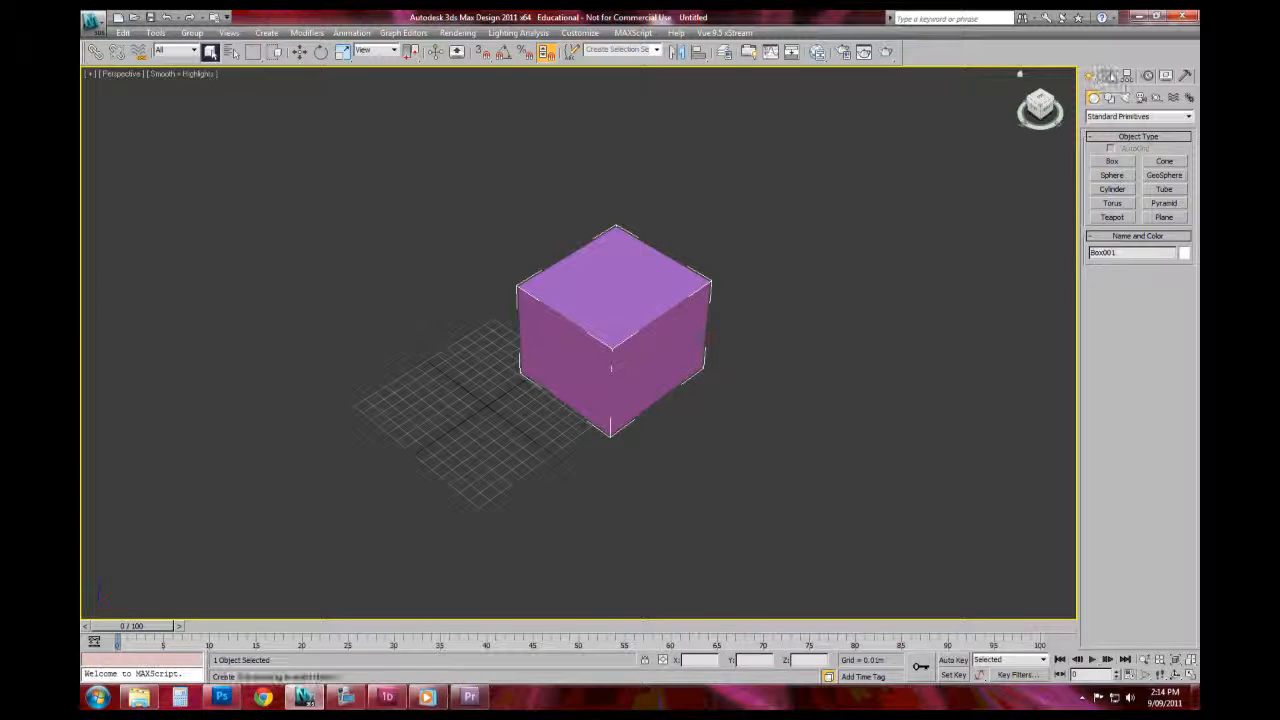
Step: Rename the box as "3x3 Box 001"
{"action": "left_click", "coordinate": [1109, 77]}
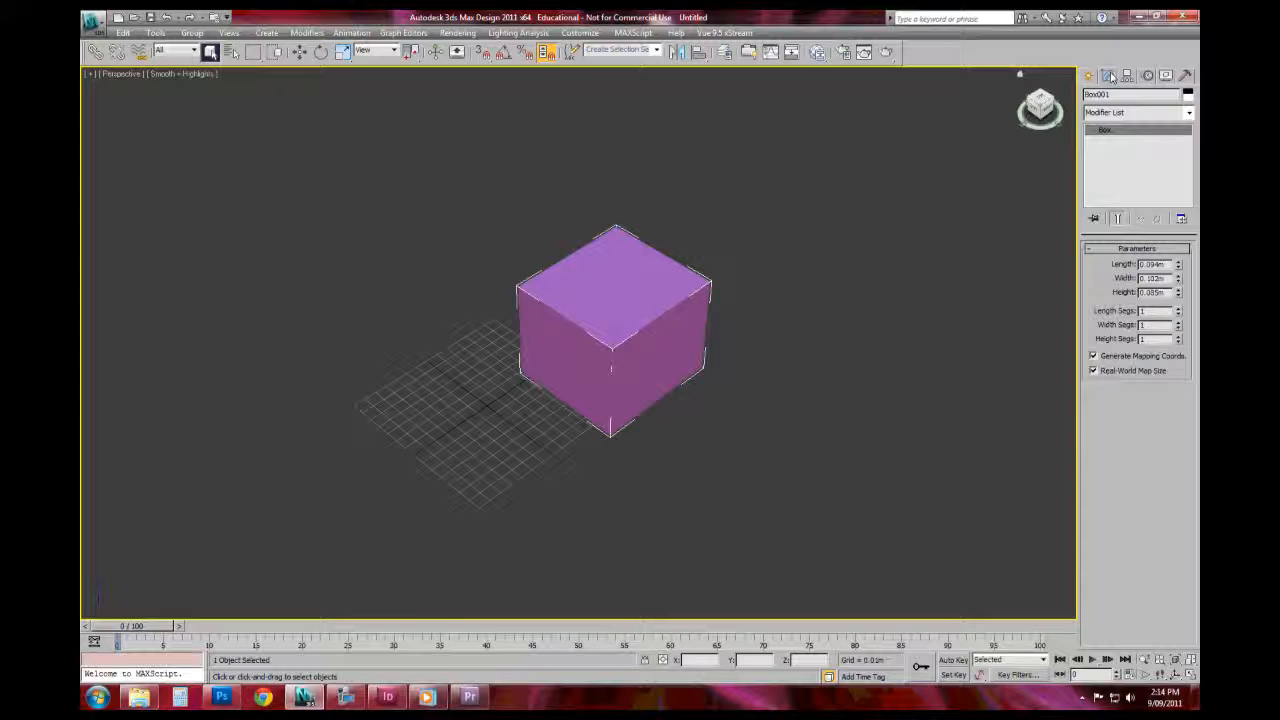
{"action": "left_click", "coordinate": [1127, 93]}
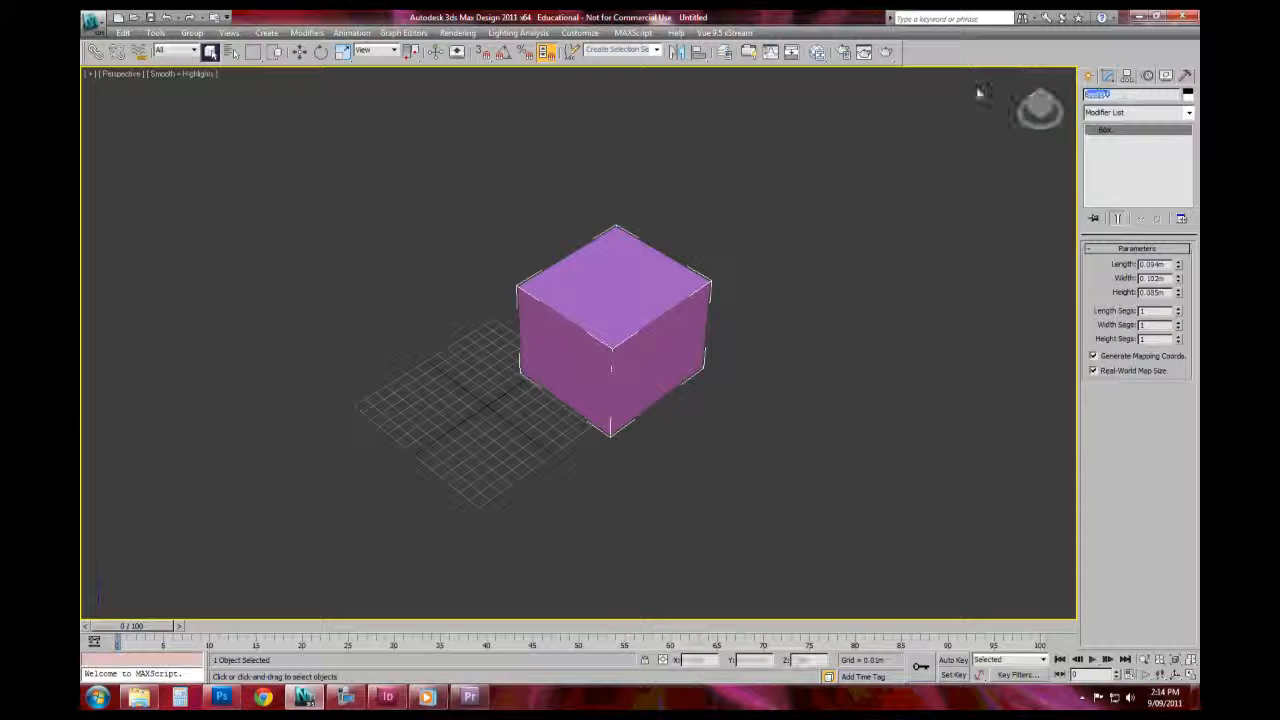
{"action": "type", "text": "S"}
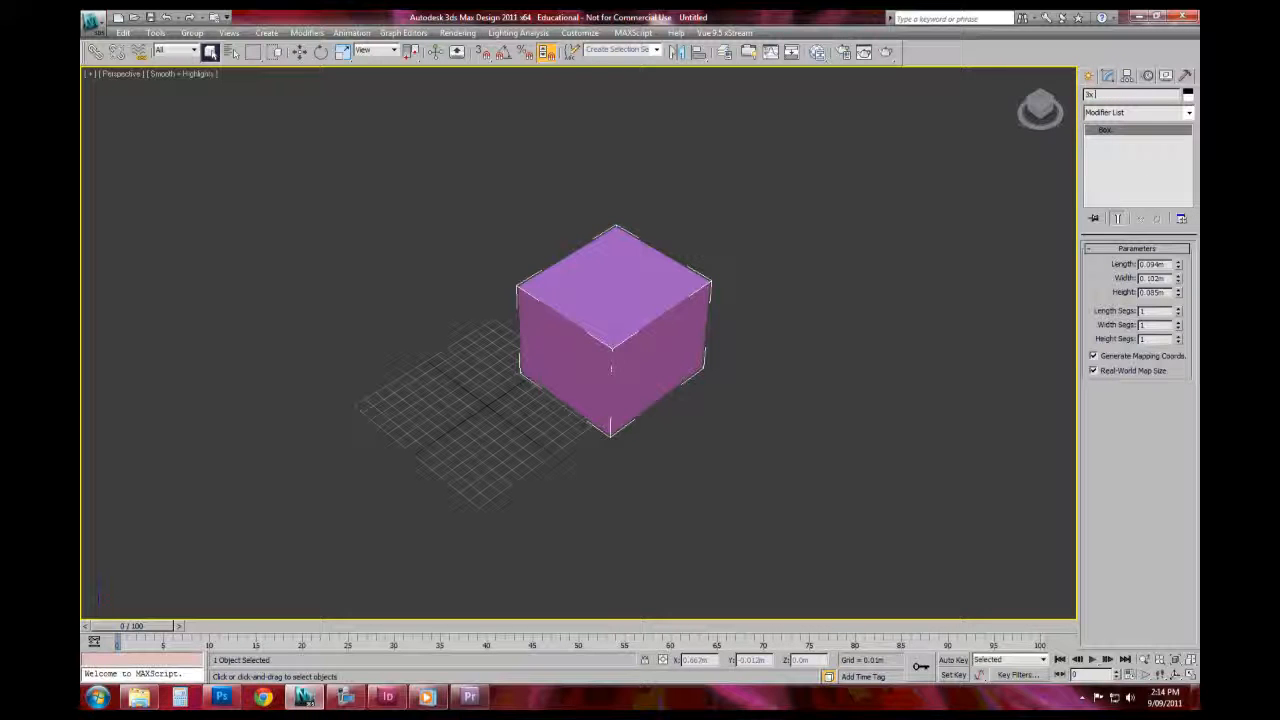
{"action": "type", "text": "x3 Box 001"}
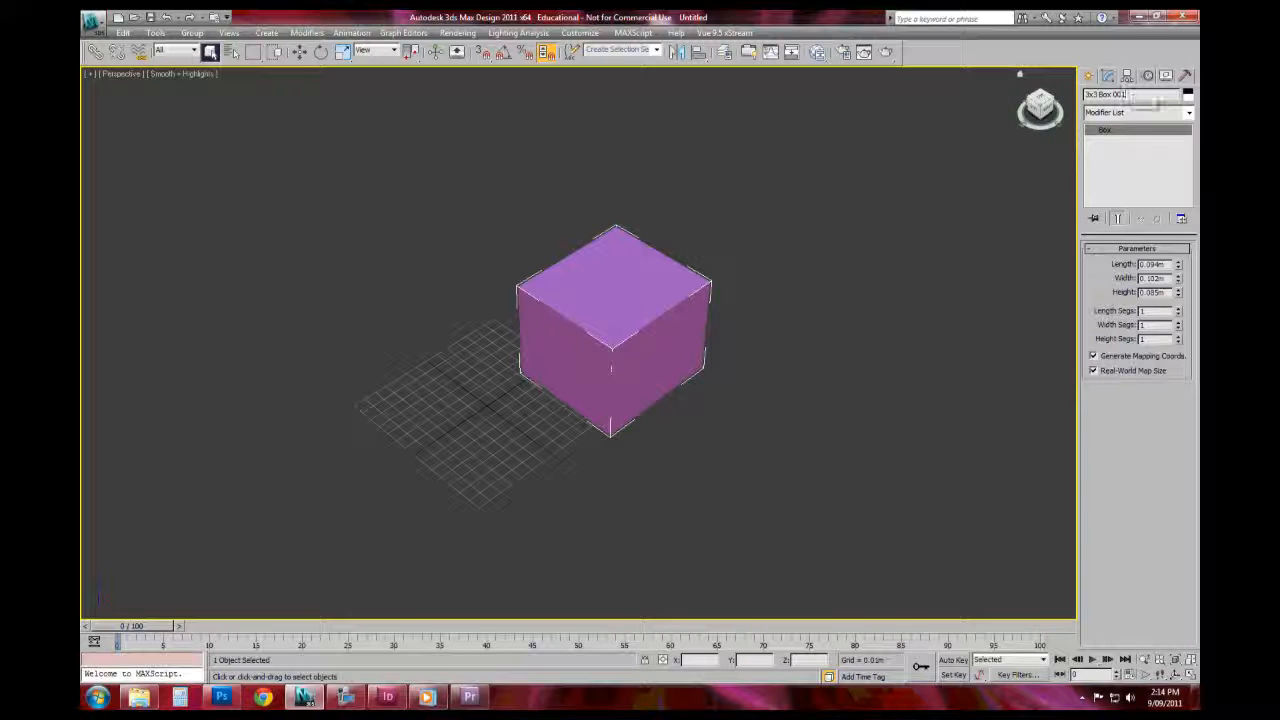
Step: Set the box's length, width and height to 3 m each, and fit the enlarged box in the Perspective view
{"action": "double_click", "coordinate": [1158, 264]}
{"action": "type", "text": "3"}
{"action": "key", "text": "Tab"}
{"action": "type", "text": "3"}
{"action": "key", "text": "Tab"}
{"action": "type", "text": "3"}
{"action": "key", "text": "Tab"}
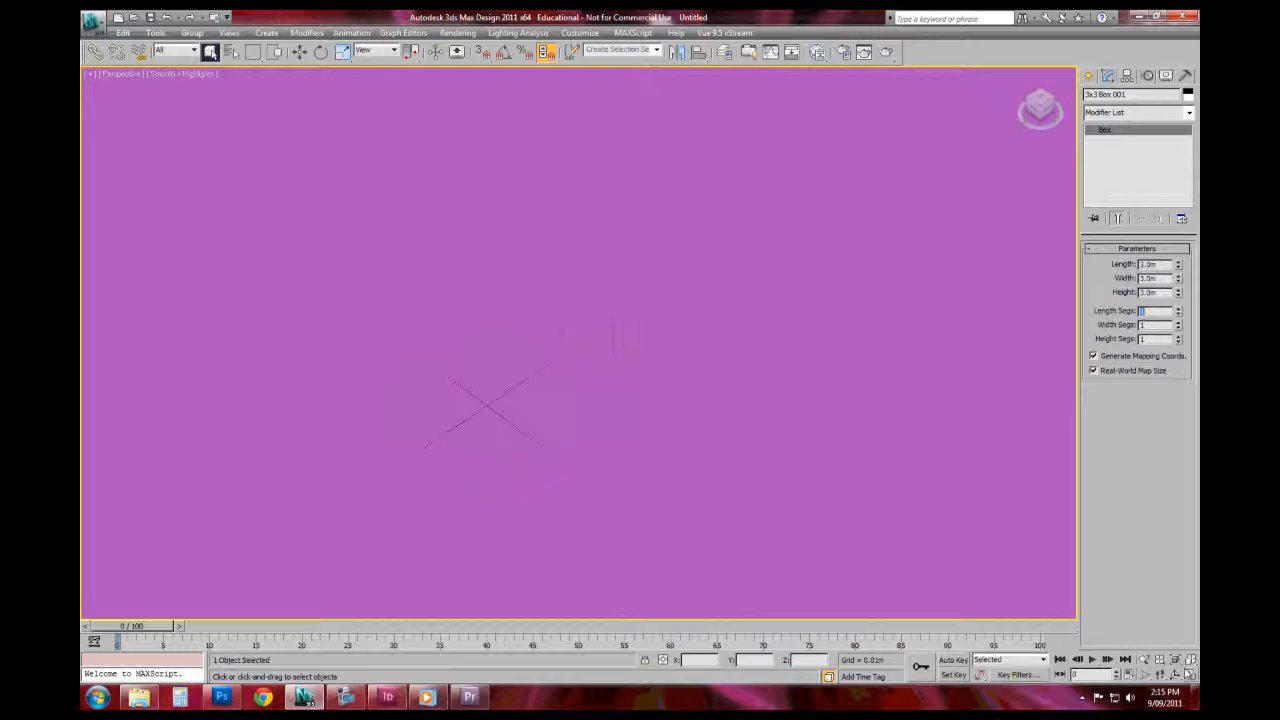
{"action": "left_click", "coordinate": [1175, 660]}
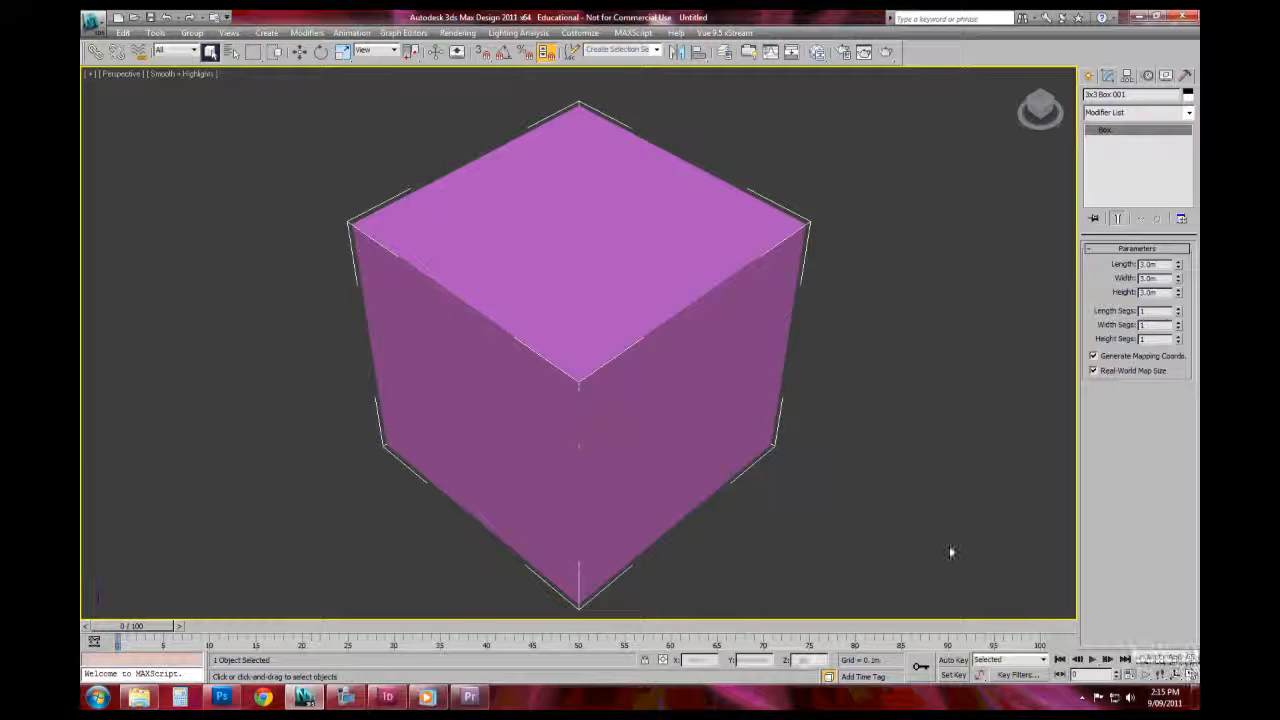
{"action": "middle_click_drag", "start_coordinate": [820, 511], "coordinate": [680, 390], "text": "alt"}
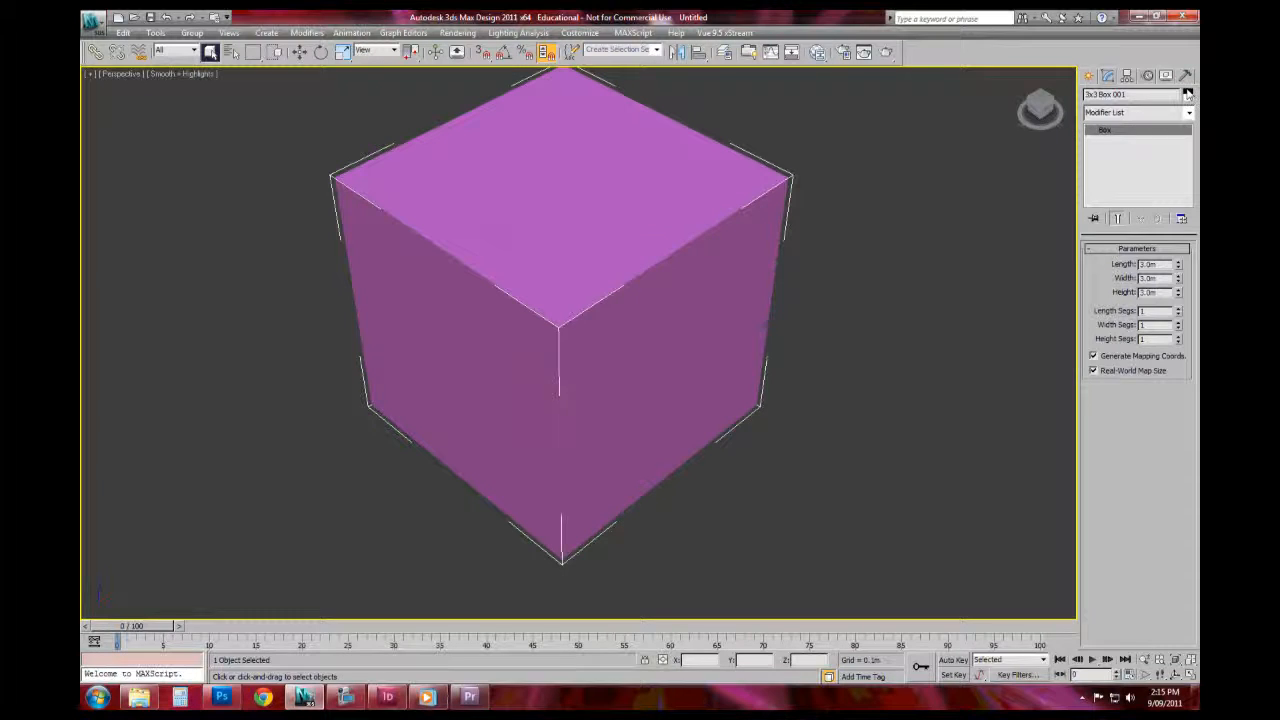
Step: Change the box's object colour to light yellow-green and deselect the box
{"action": "left_click", "coordinate": [1188, 93]}
{"action": "left_click", "coordinate": [597, 298]}
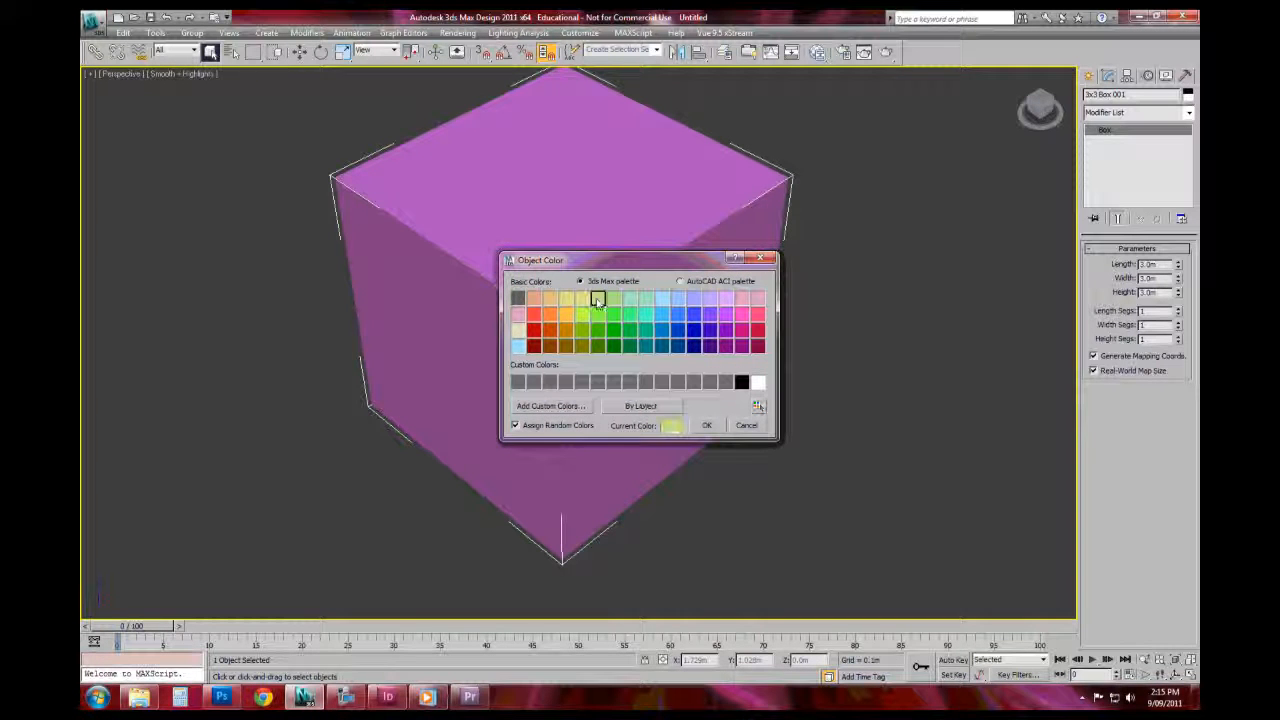
{"action": "left_click", "coordinate": [706, 427]}
{"action": "left_click", "coordinate": [677, 528]}
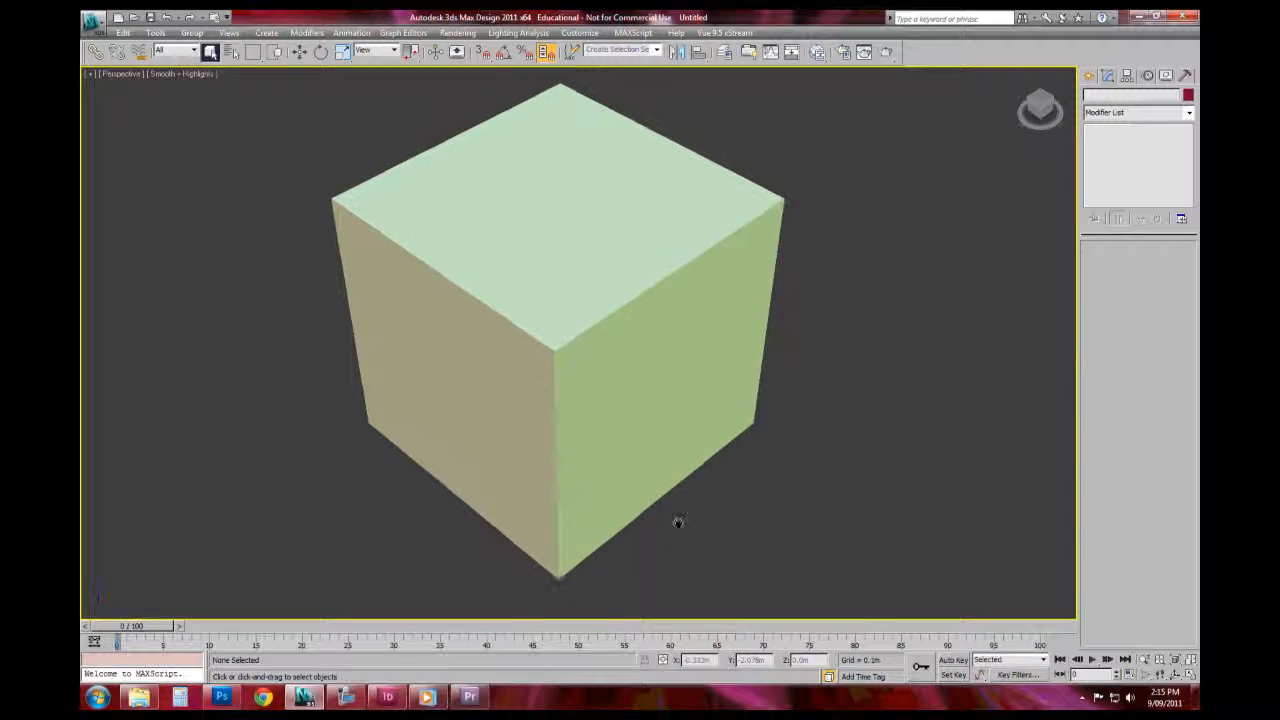
Step: Show all four viewports fitted to the box, and set the box's length to 4 m
{"action": "left_click", "coordinate": [1191, 675]}
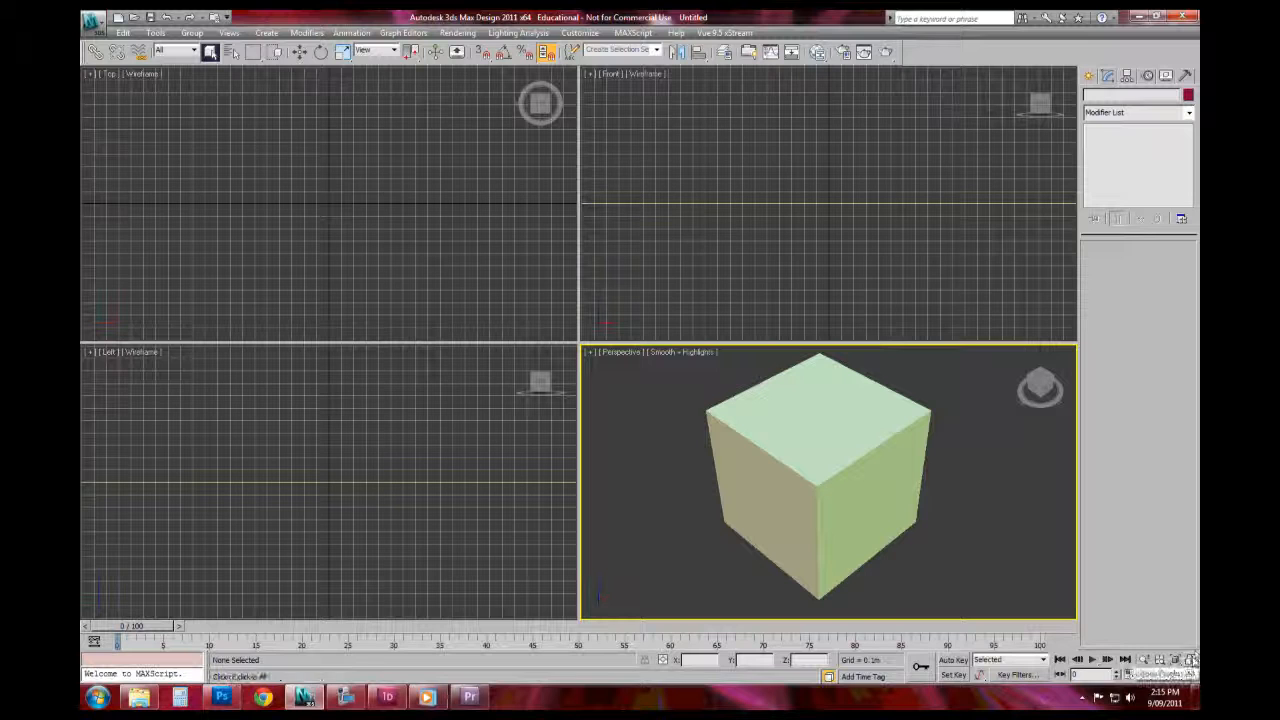
{"action": "left_click", "coordinate": [1193, 662]}
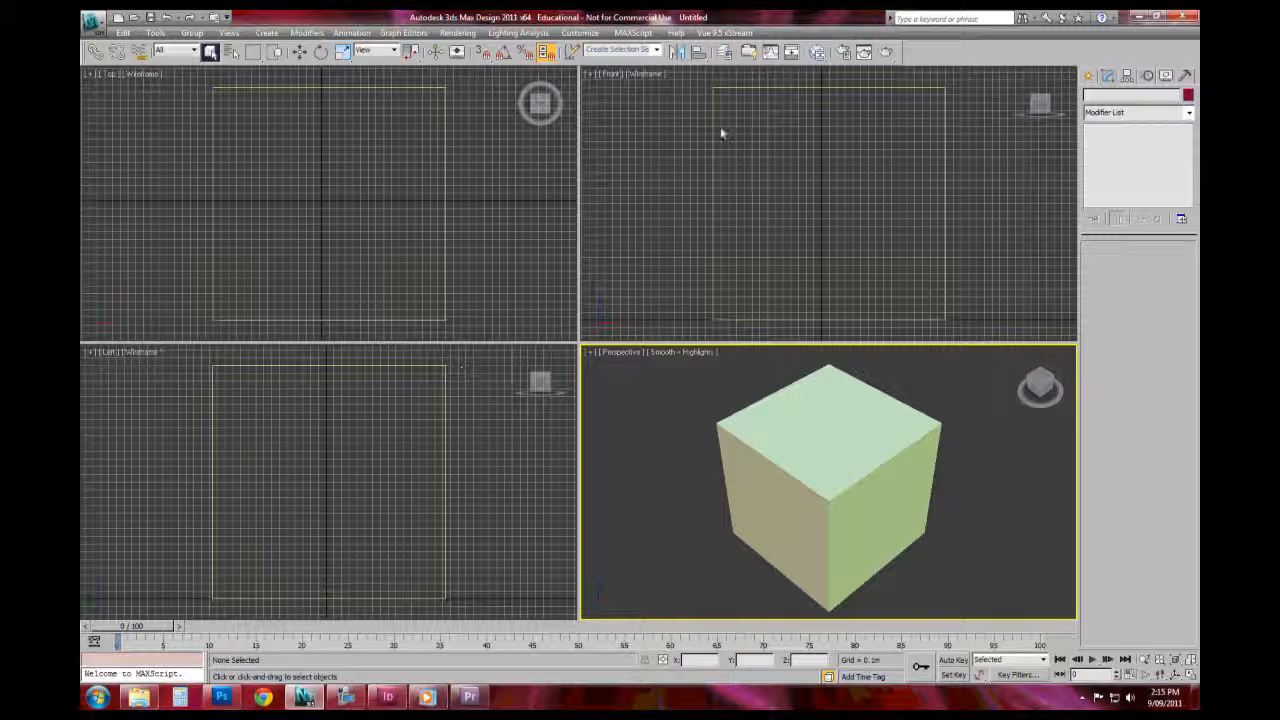
{"action": "left_click", "coordinate": [840, 488]}
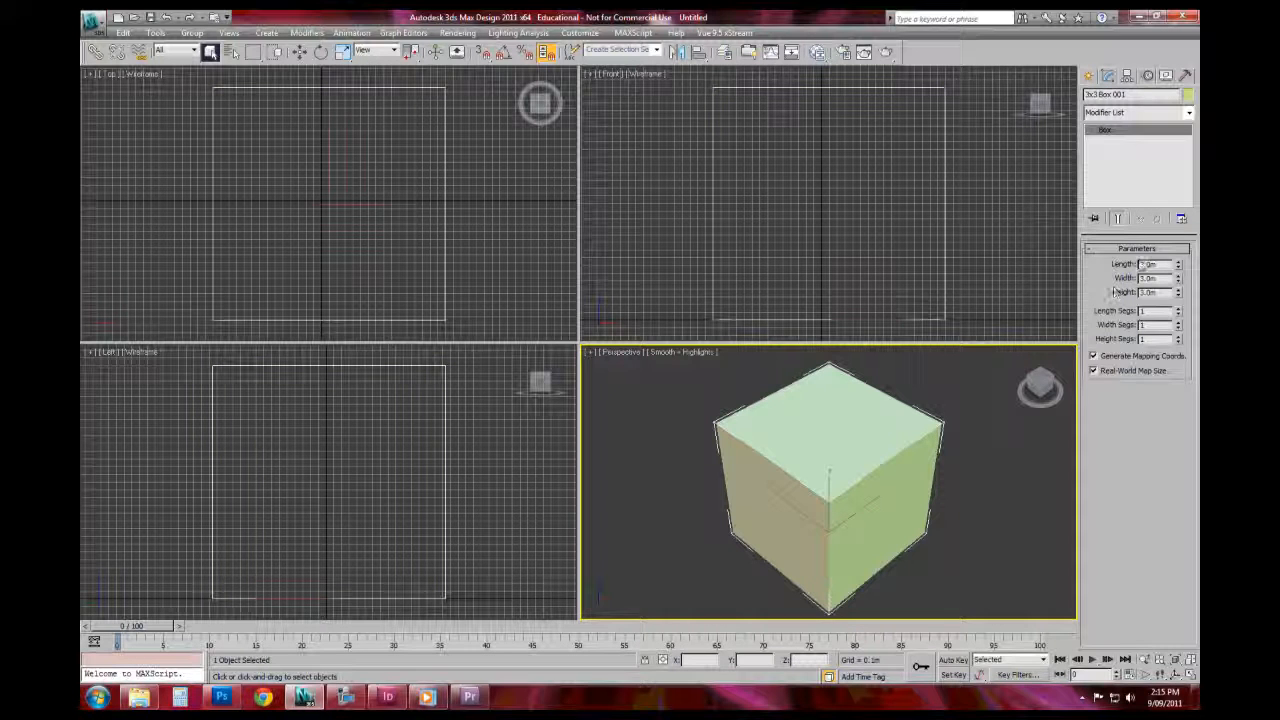
{"action": "left_click_drag", "start_coordinate": [1158, 265], "coordinate": [1114, 264]}
{"action": "type", "text": "4"}
{"action": "key", "text": "Tab"}
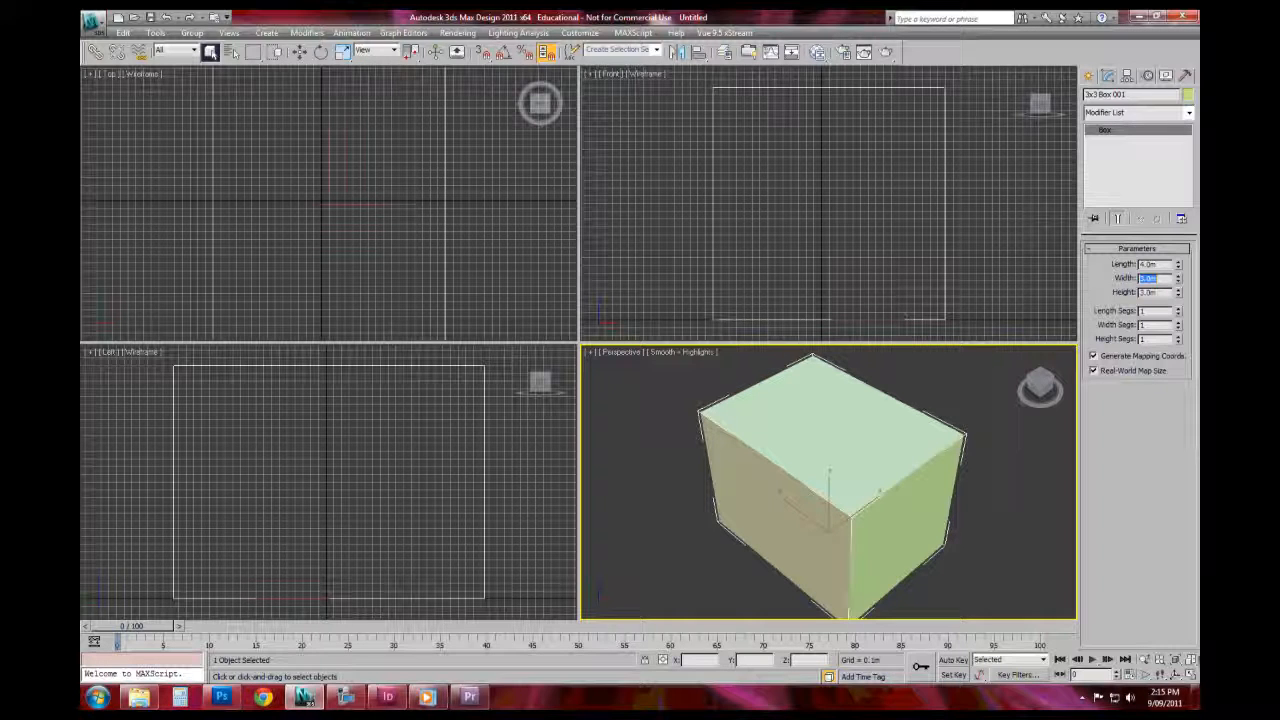
{"action": "left_click", "coordinate": [1191, 661]}
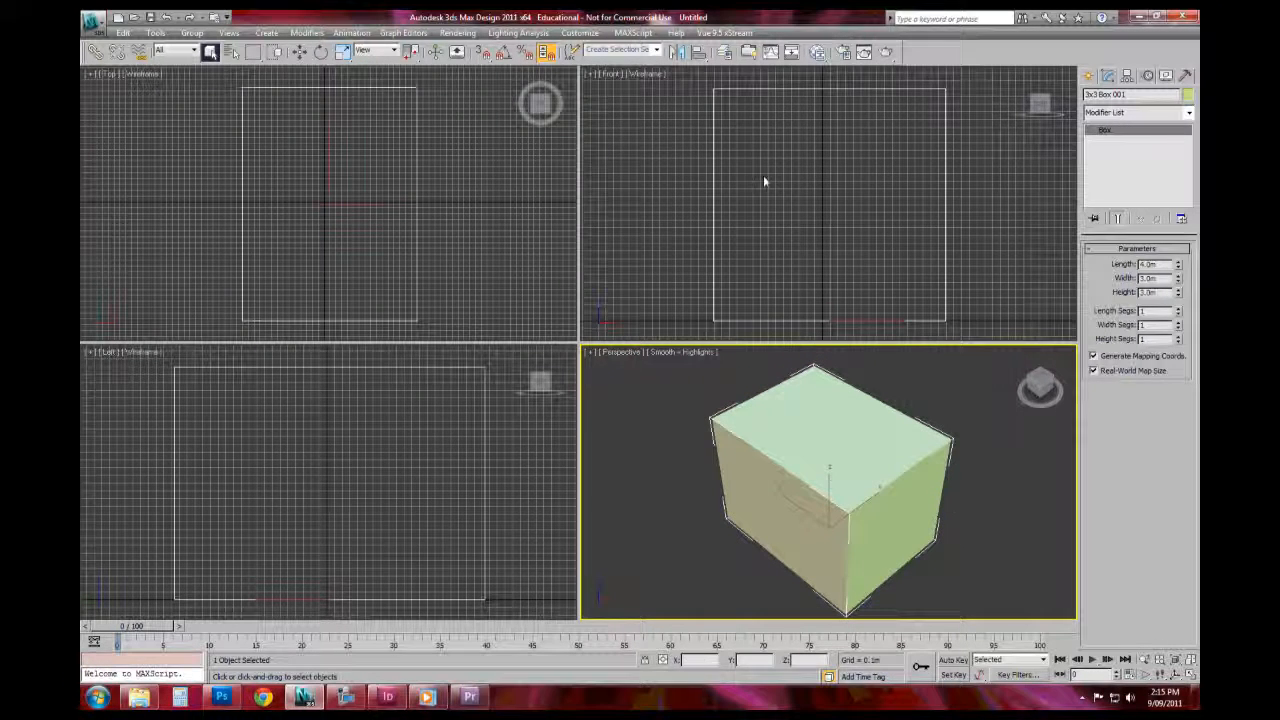
Step: Activate the Left viewport and the Top viewport in turn, keeping the box selected
{"action": "right_click", "coordinate": [386, 492]}
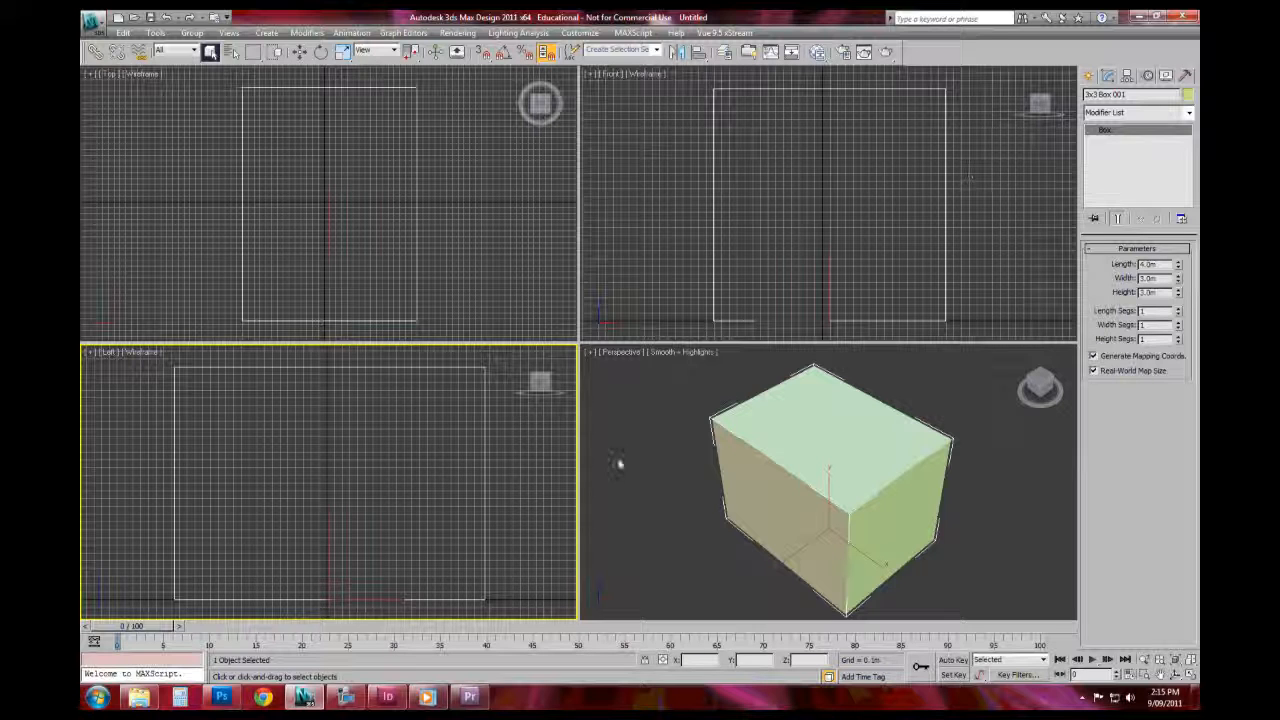
{"action": "right_click", "coordinate": [418, 184]}
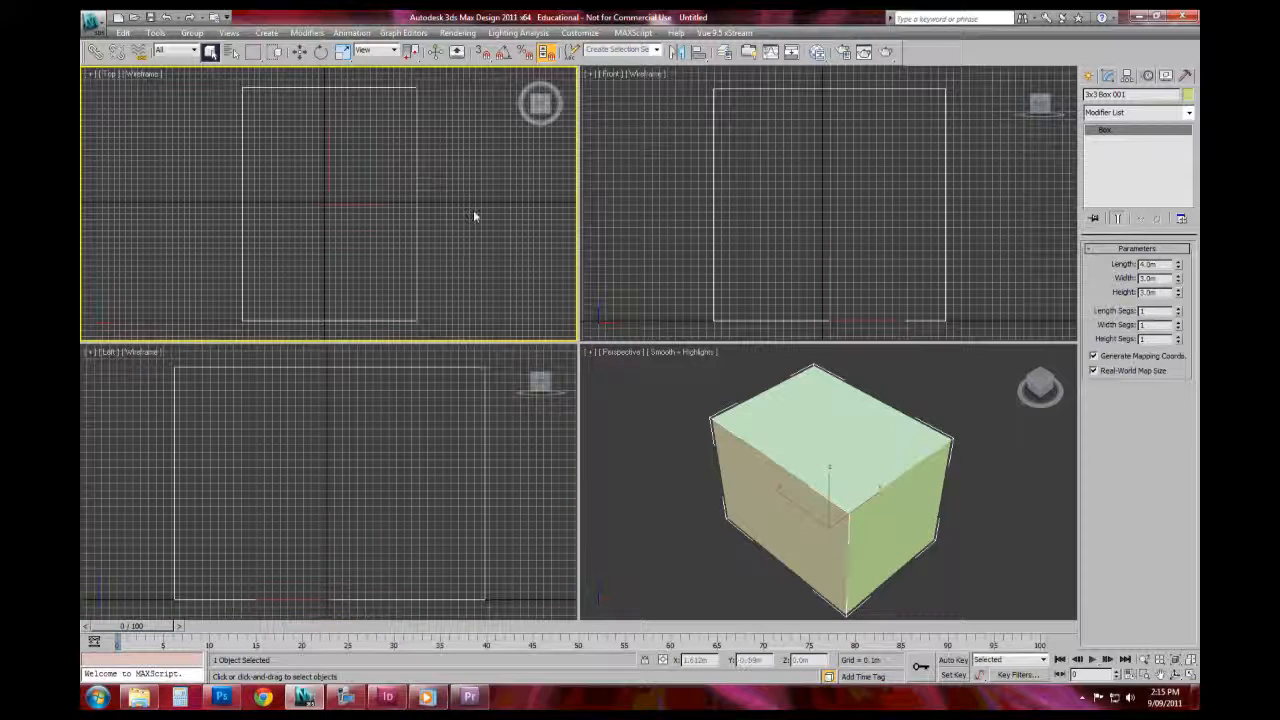
Step: Hide the grid in the Top, Front and Left viewports, activate the Perspective viewport and deselect the box
{"action": "key", "text": "g"}
{"action": "right_click", "coordinate": [608, 213]}
{"action": "key", "text": "g"}
{"action": "right_click", "coordinate": [491, 452]}
{"action": "key", "text": "g"}
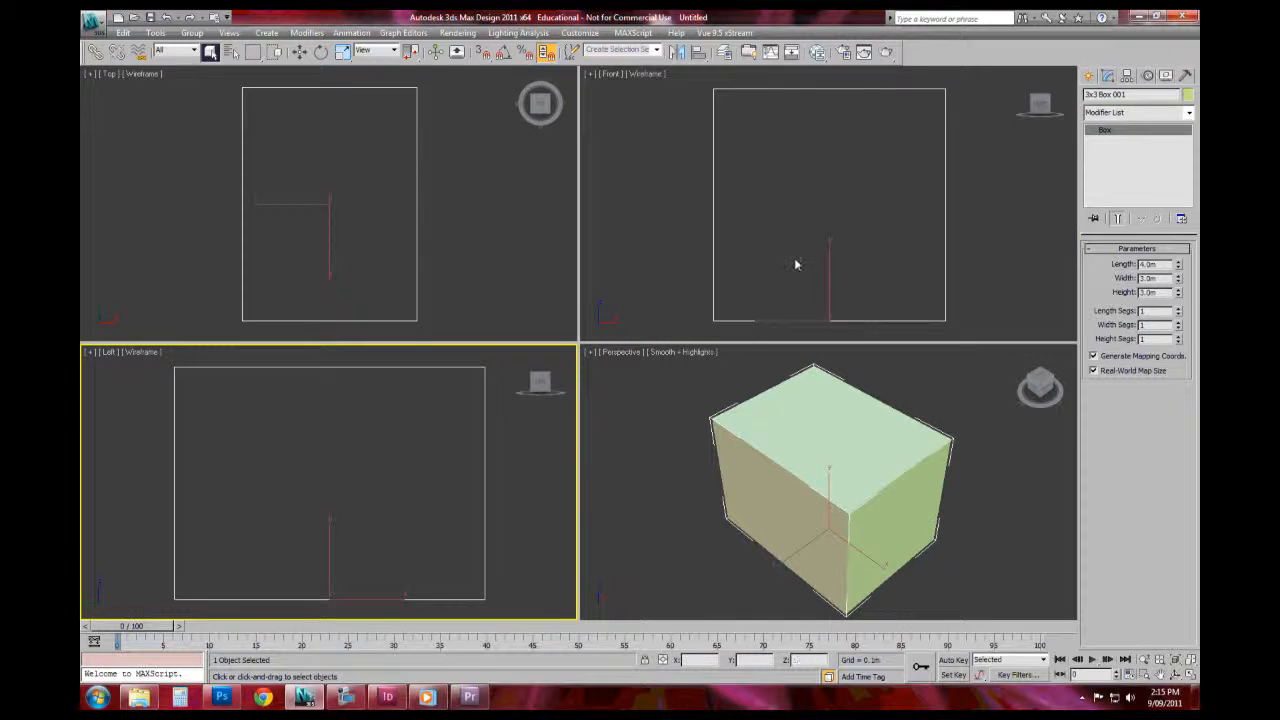
{"action": "right_click", "coordinate": [654, 420]}
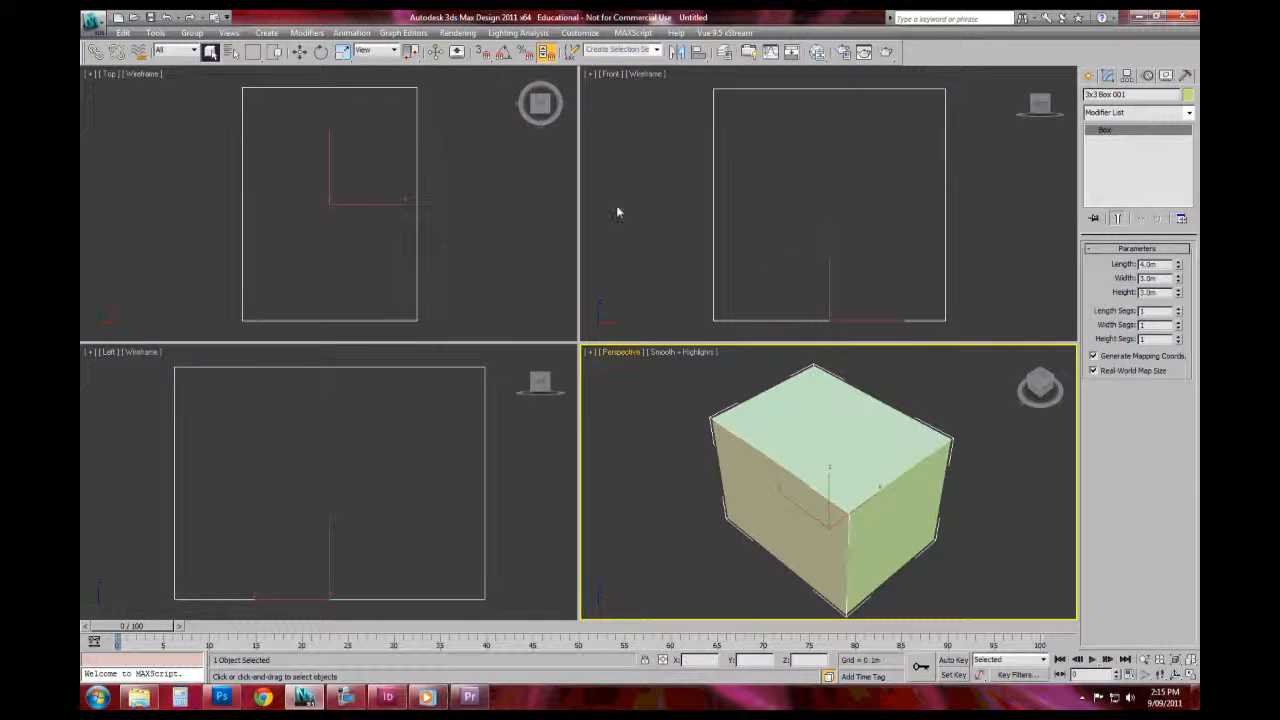
{"action": "left_click", "coordinate": [970, 411]}
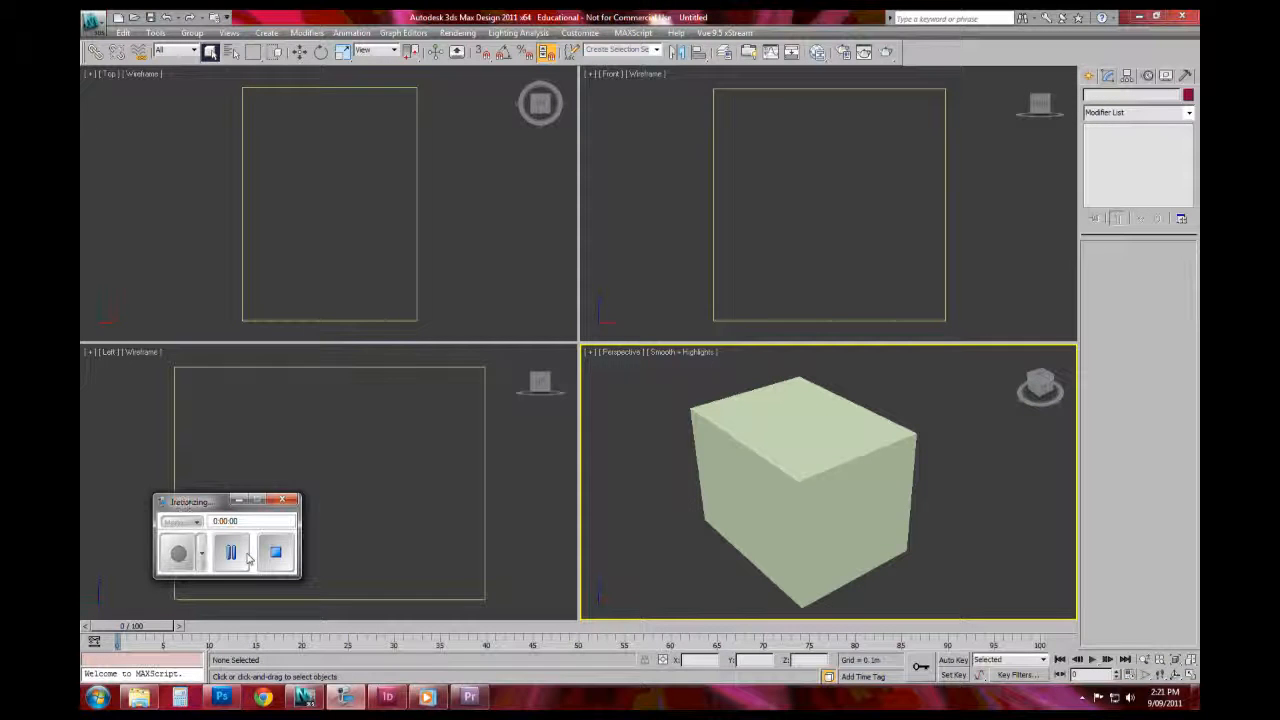
{"action": "left_click", "coordinate": [239, 501]}
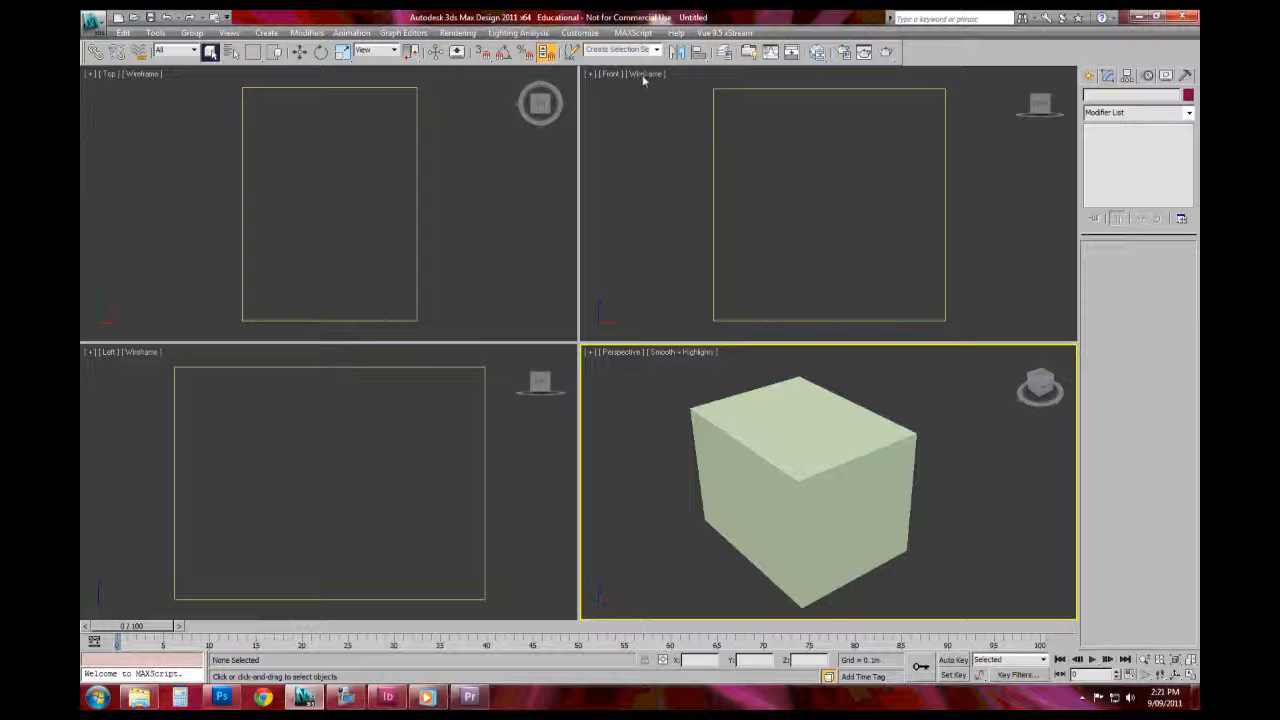
Step: Set the Left viewport's shading to Smooth + Highlights with Edged Faces
{"action": "left_click", "coordinate": [134, 351]}
{"action": "left_click", "coordinate": [134, 351]}
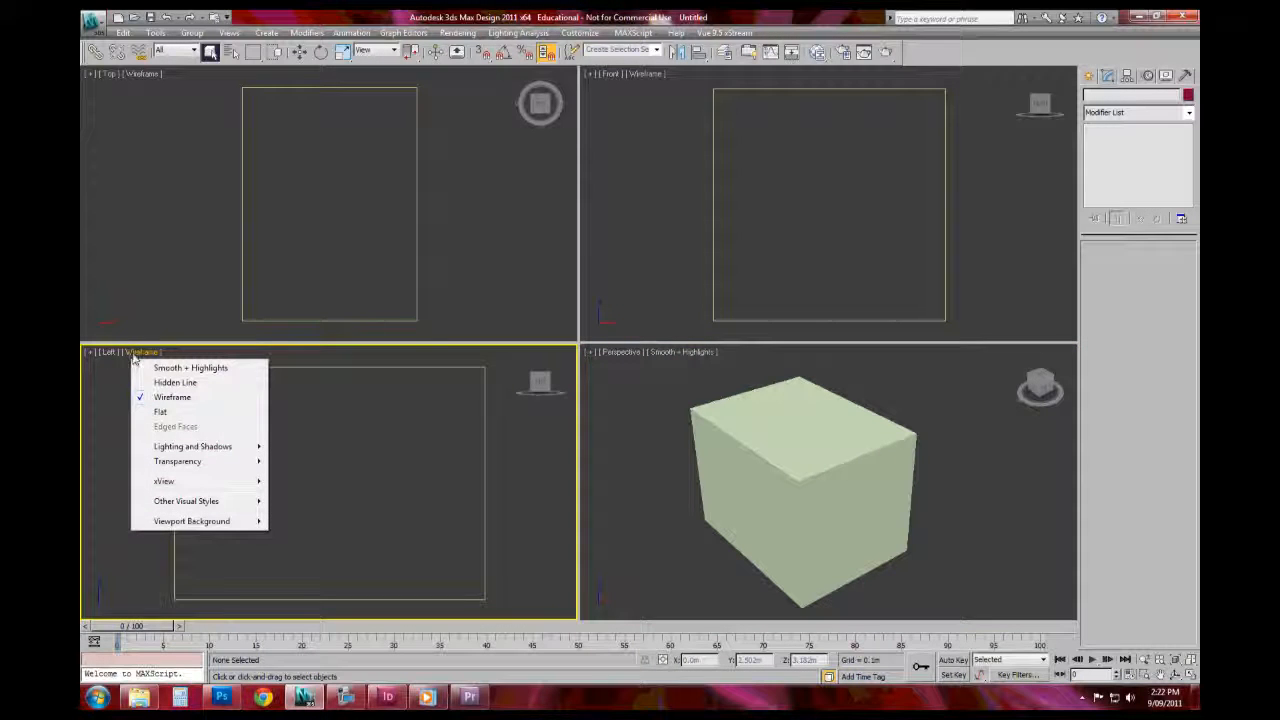
{"action": "left_click", "coordinate": [162, 368]}
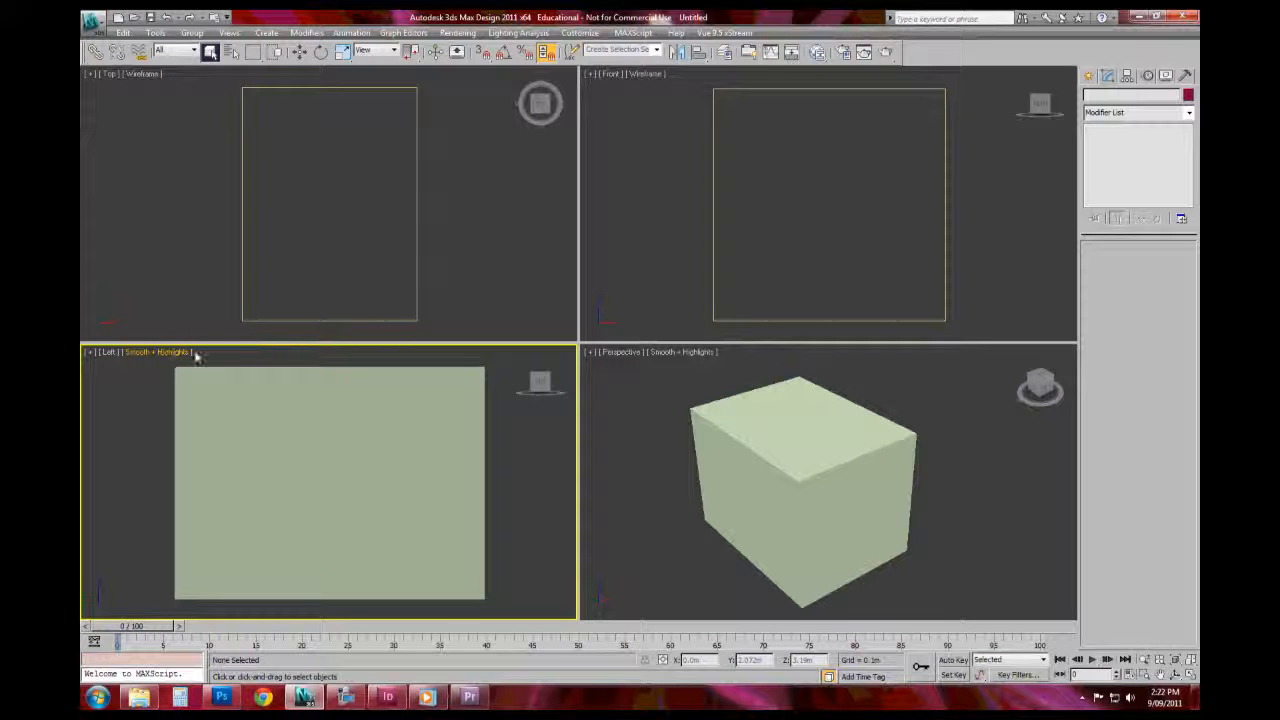
{"action": "left_click", "coordinate": [140, 353]}
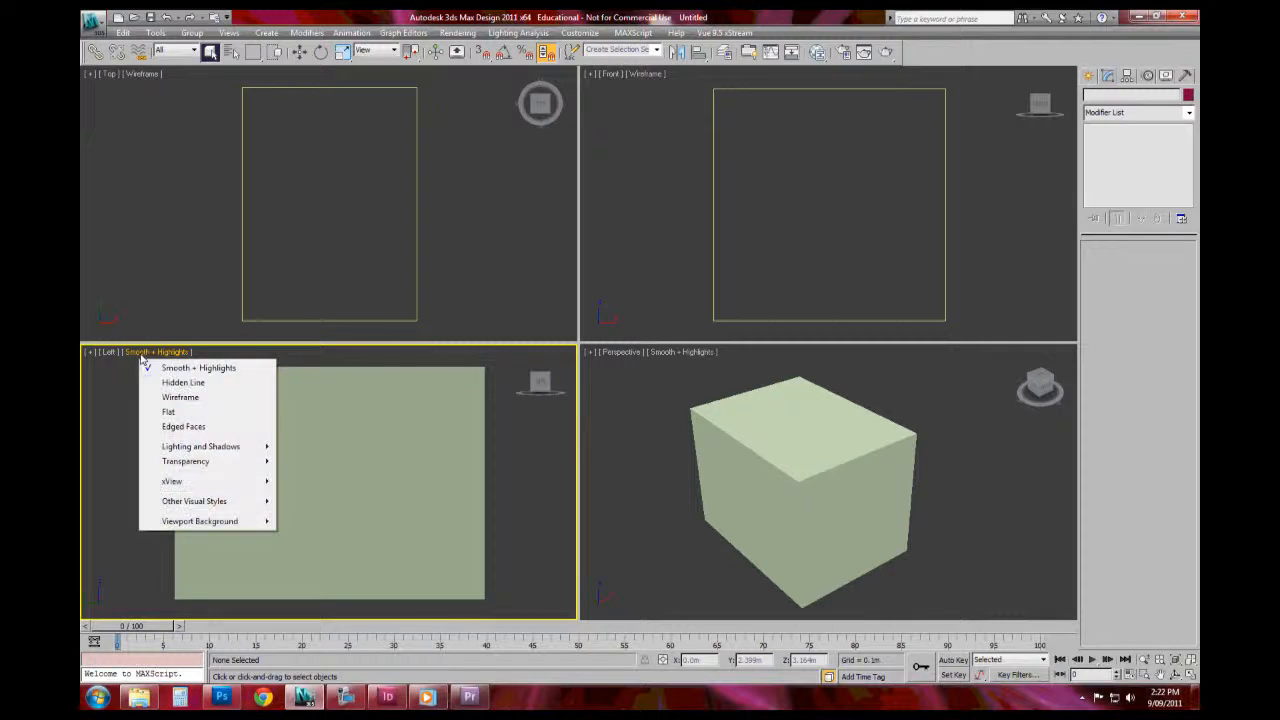
{"action": "left_click", "coordinate": [181, 428]}
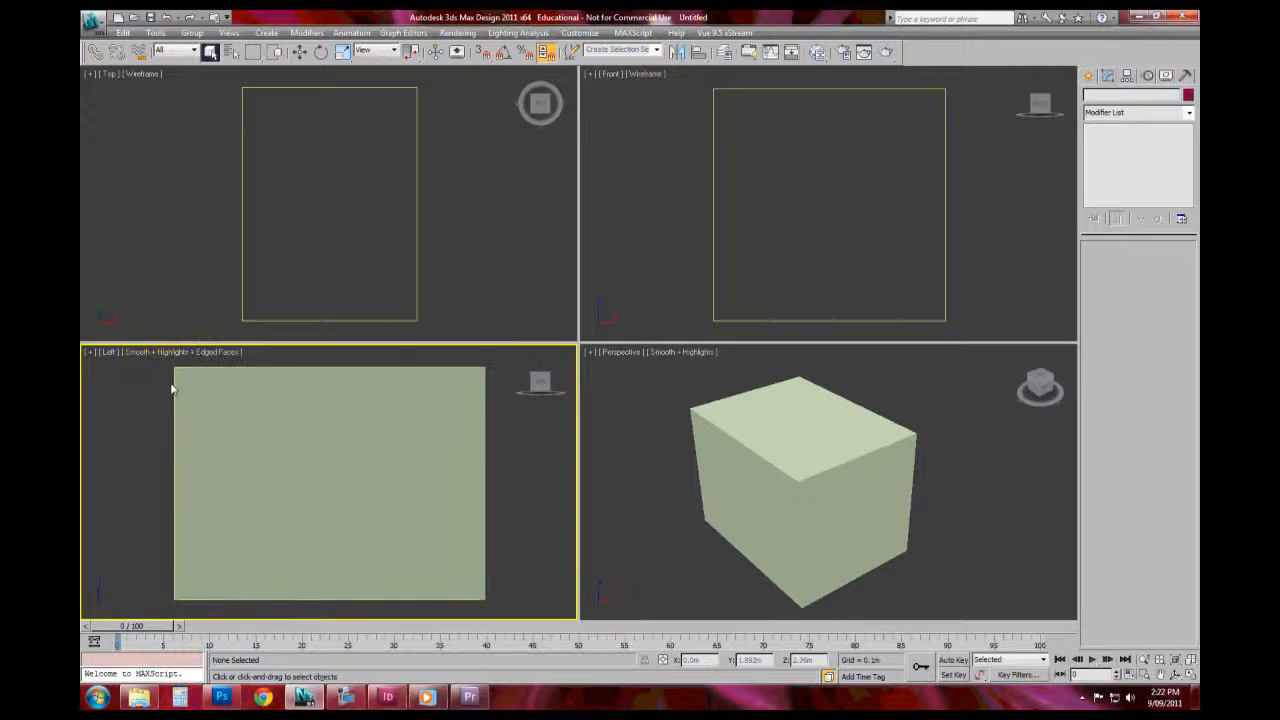
Step: Turn on Edged Faces for the Perspective viewport's shaded display
{"action": "left_click", "coordinate": [682, 388]}
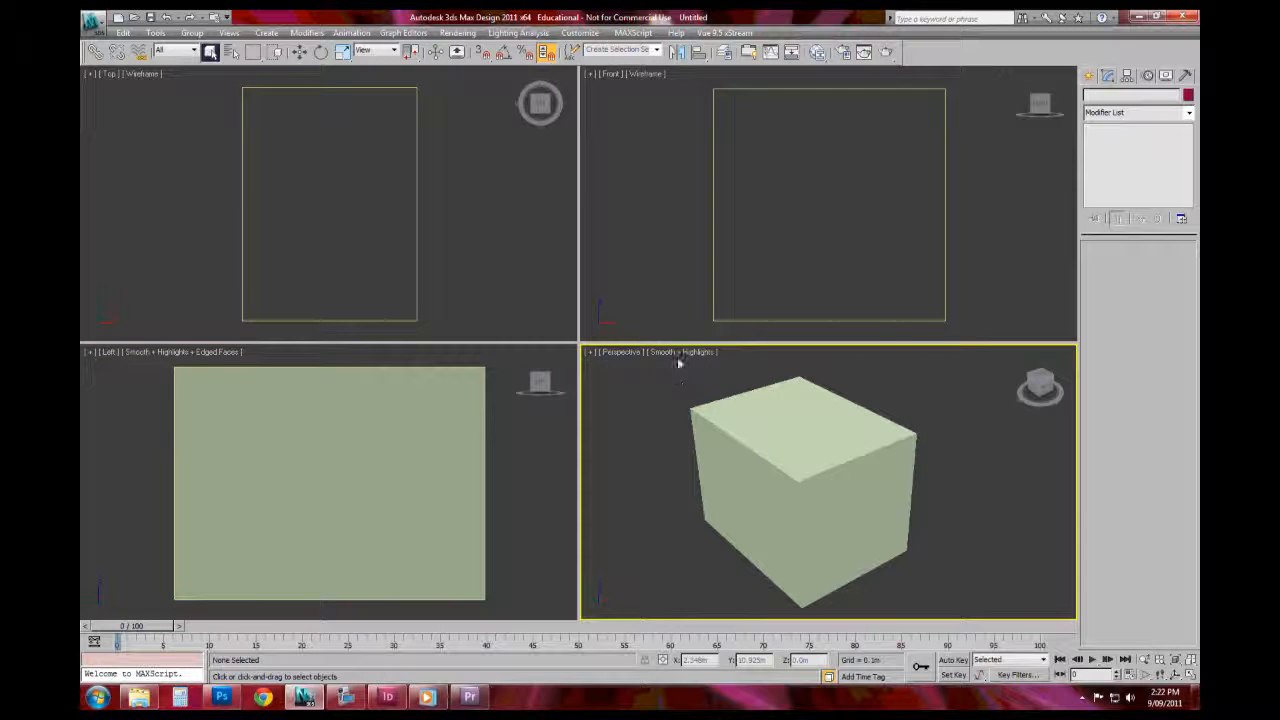
{"action": "left_click", "coordinate": [677, 354]}
{"action": "left_click", "coordinate": [708, 427]}
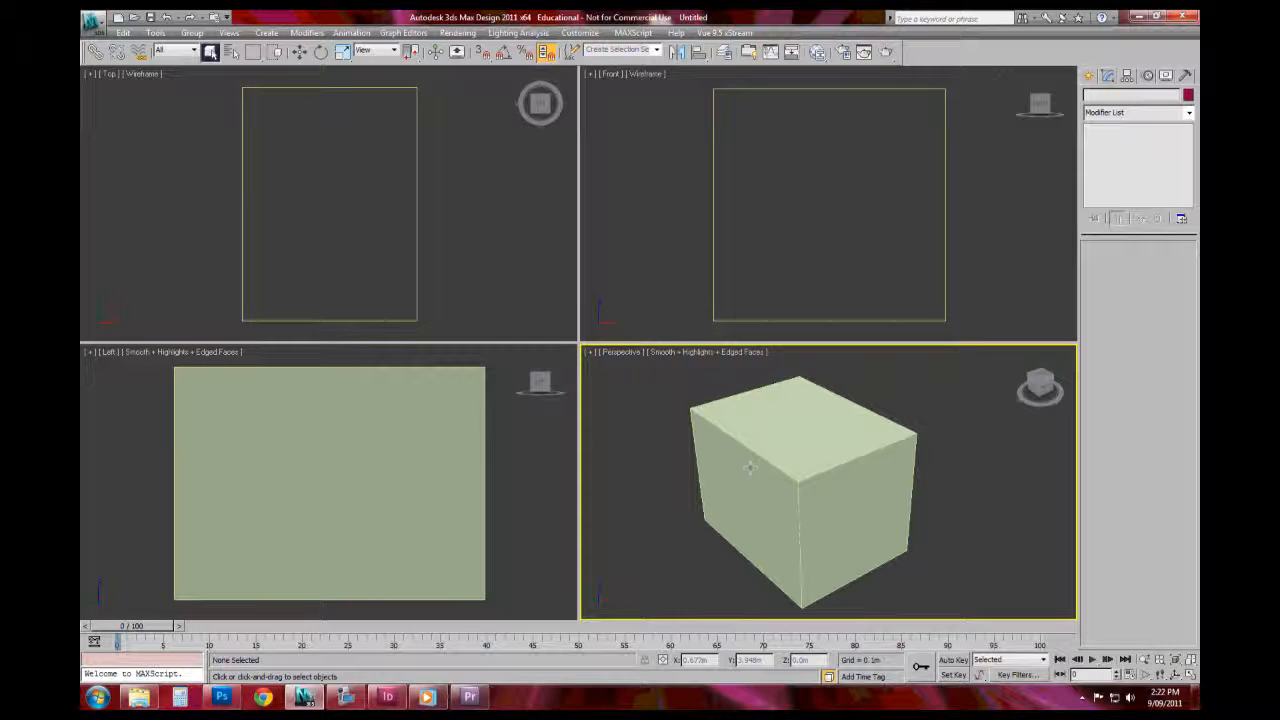
{"action": "middle_click_drag", "start_coordinate": [802, 527], "coordinate": [794, 511]}
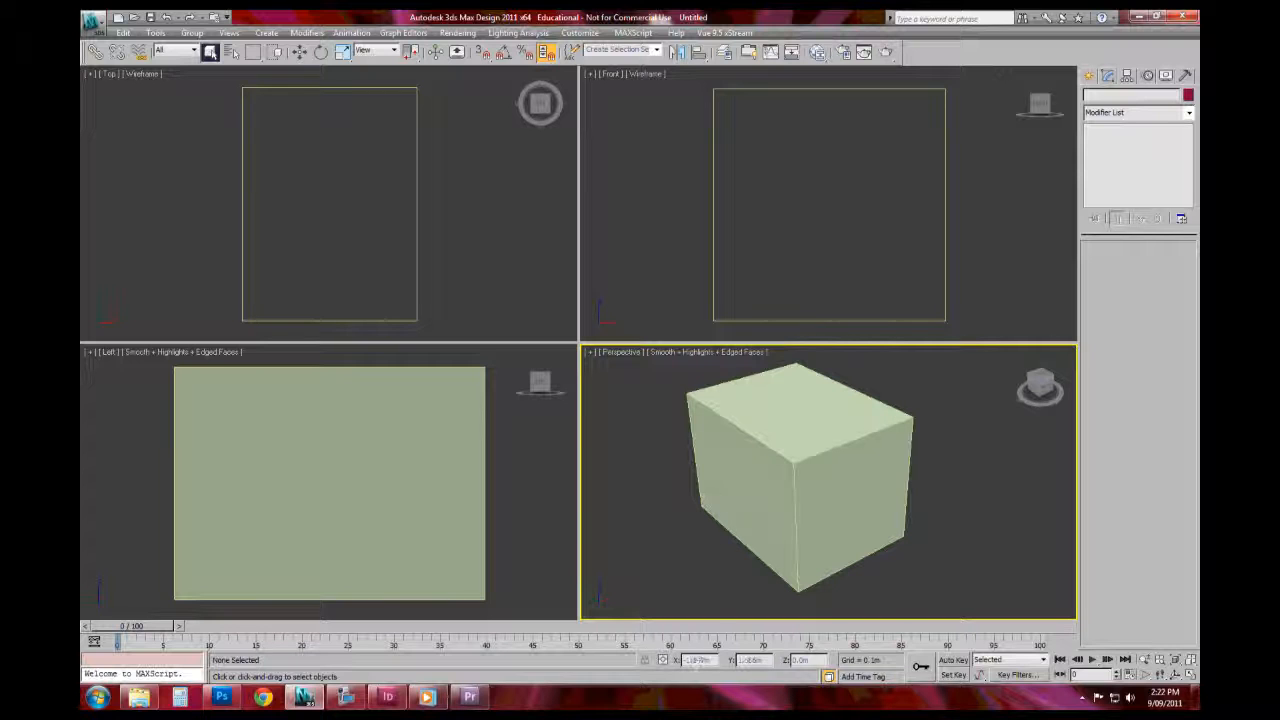
Step: Maximize the Perspective viewport and inspect the box's edges with the box selected and deselected
{"action": "left_click", "coordinate": [1190, 676]}
{"action": "mouse_move", "coordinate": [751, 503]}
{"action": "middle_mouse_down", "text": "alt"}
{"action": "mouse_move", "coordinate": [563, 380]}
{"action": "mouse_move", "coordinate": [646, 393]}
{"action": "mouse_move", "coordinate": [586, 309]}
{"action": "middle_mouse_up", "text": "alt"}
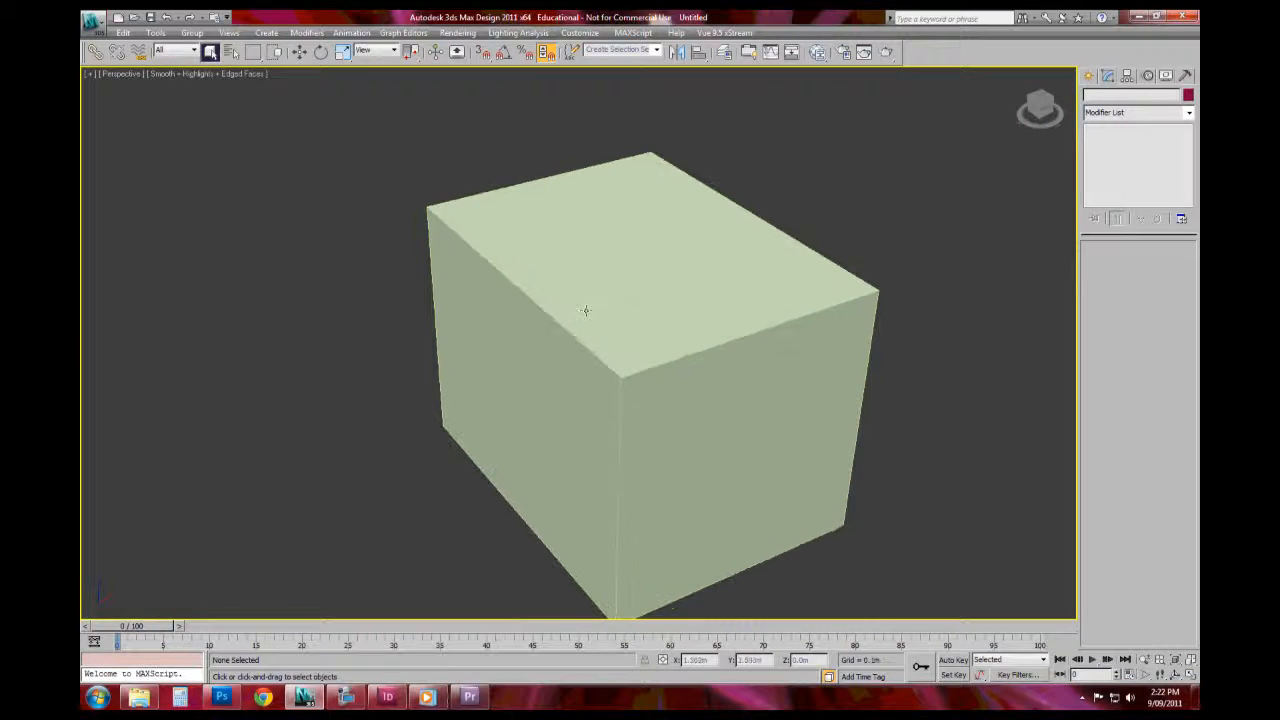
{"action": "left_click", "coordinate": [167, 74]}
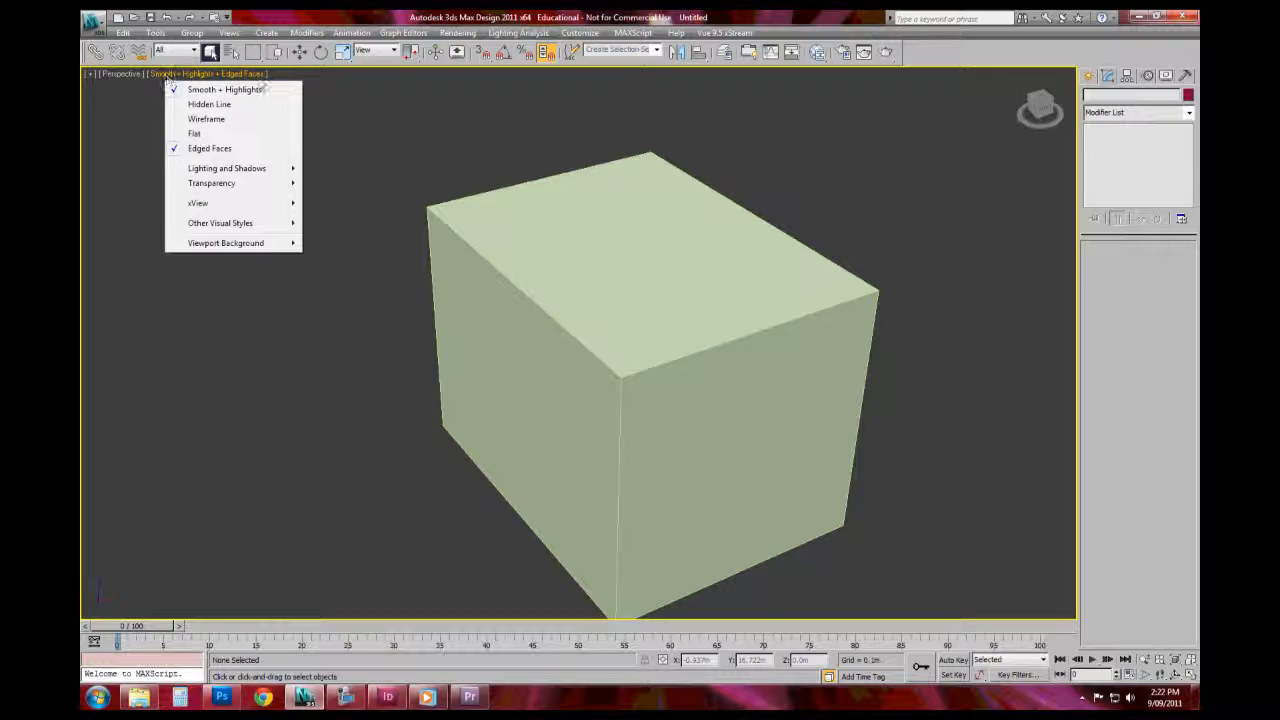
{"action": "left_click", "coordinate": [520, 266]}
{"action": "left_click", "coordinate": [644, 250]}
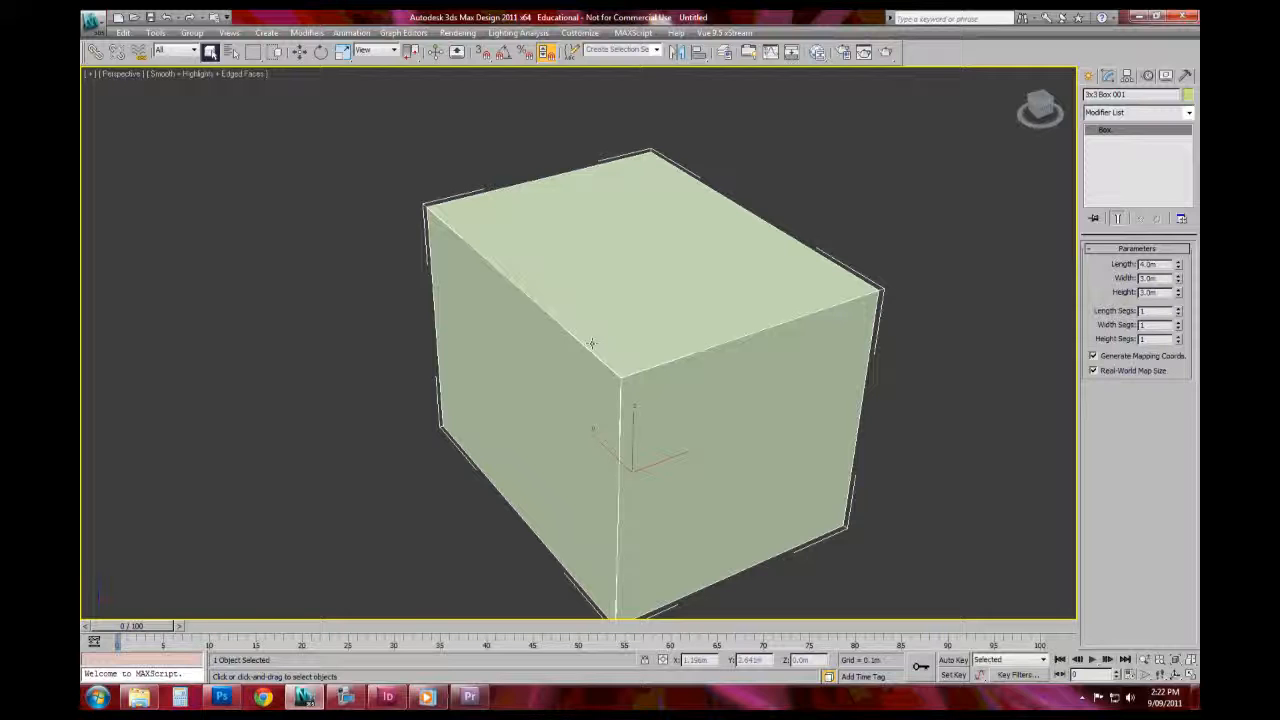
{"action": "left_click", "coordinate": [793, 151]}
{"action": "middle_click_drag", "start_coordinate": [679, 430], "coordinate": [637, 386], "text": "alt"}
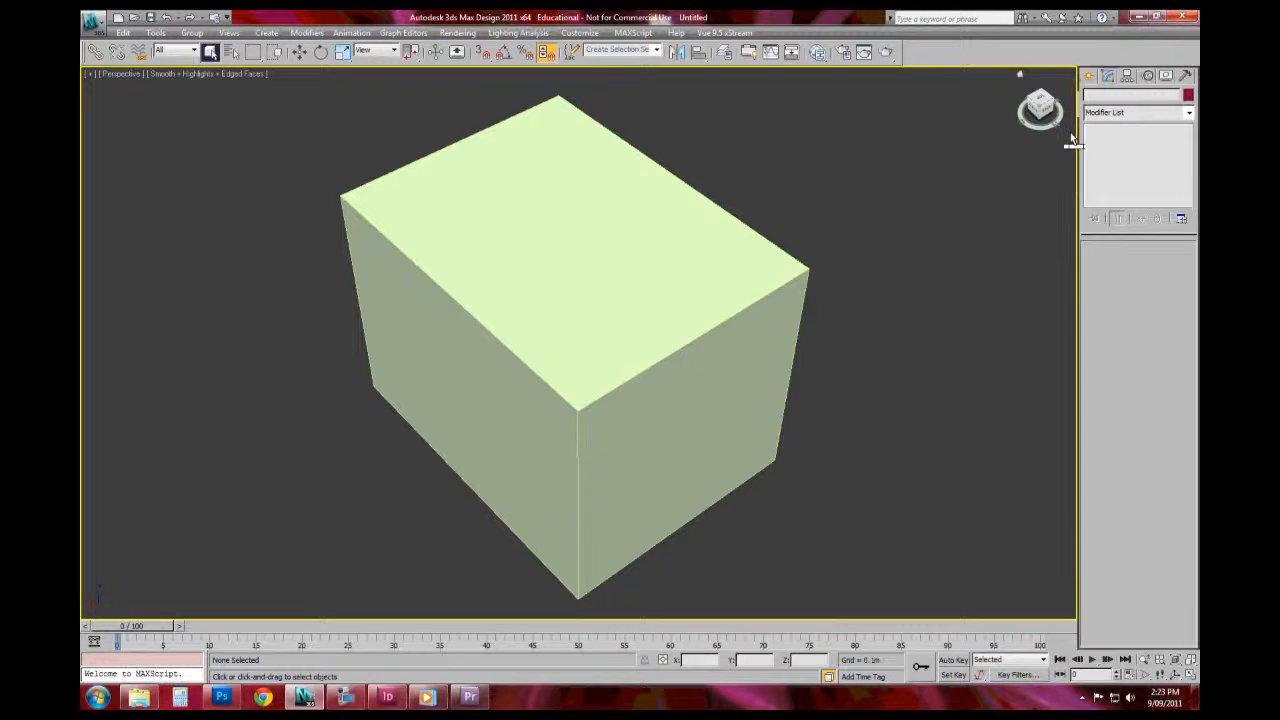
Step: Look through the geometry categories available for creating objects, keeping Standard Primitives
{"action": "left_click", "coordinate": [1090, 77]}
{"action": "left_click", "coordinate": [1135, 116]}
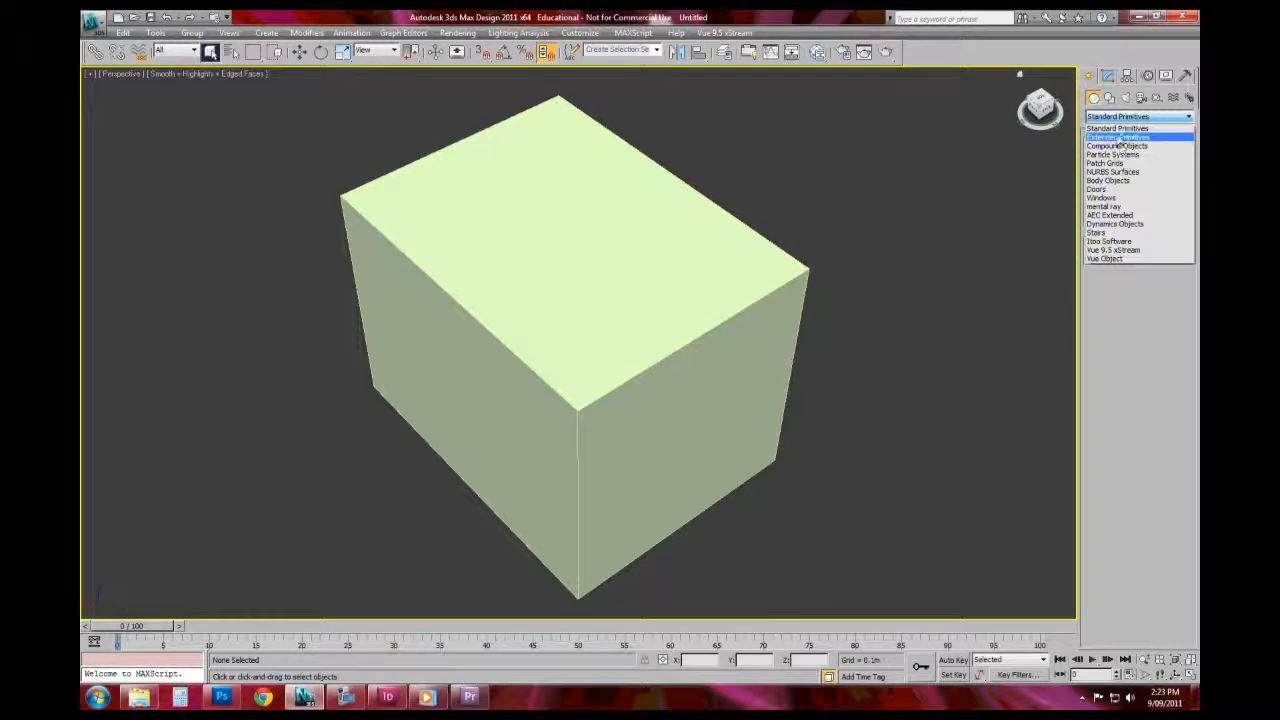
{"action": "middle_click_drag", "start_coordinate": [777, 333], "coordinate": [780, 348]}
{"action": "scroll", "coordinate": [771, 359], "scroll_direction": "down", "scroll_amount": 3}
{"action": "scroll", "coordinate": [596, 408], "scroll_direction": "up", "scroll_amount": 3}
{"action": "middle_click_drag", "start_coordinate": [670, 346], "coordinate": [671, 362]}
{"action": "middle_click_drag", "start_coordinate": [641, 432], "coordinate": [643, 401]}
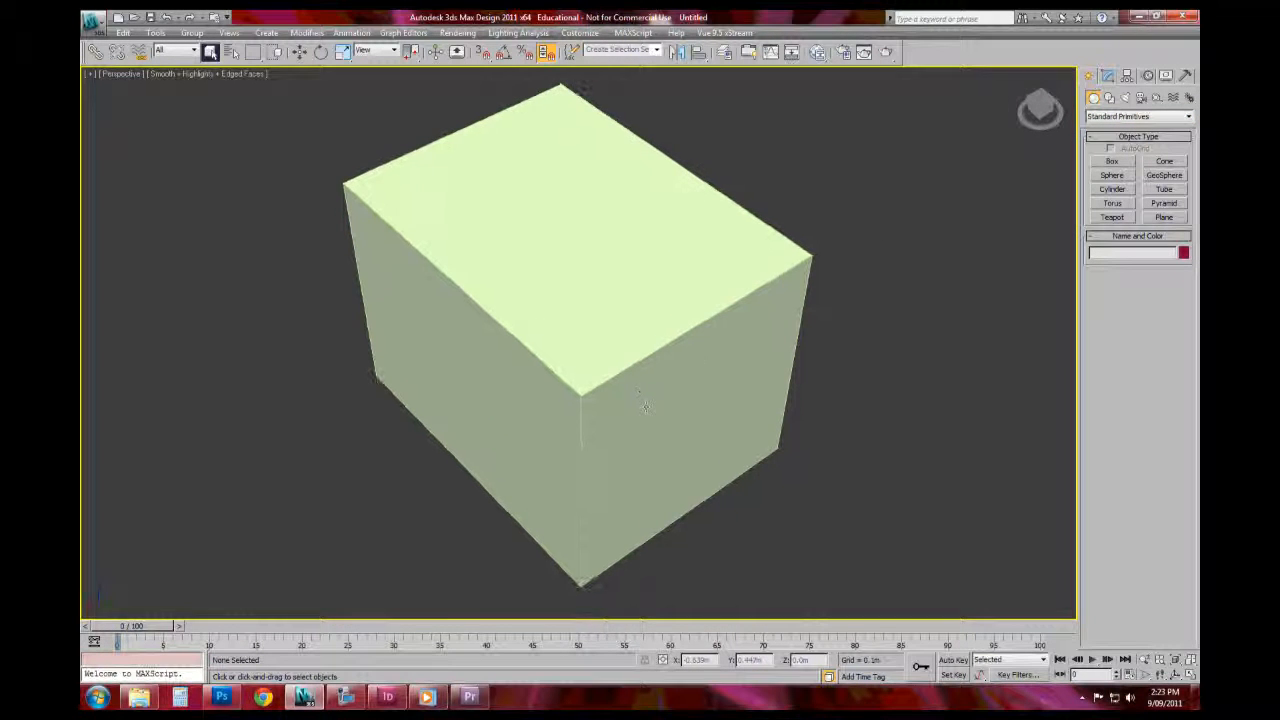
Step: Select the box and set its length segments to 6
{"action": "left_click", "coordinate": [690, 334]}
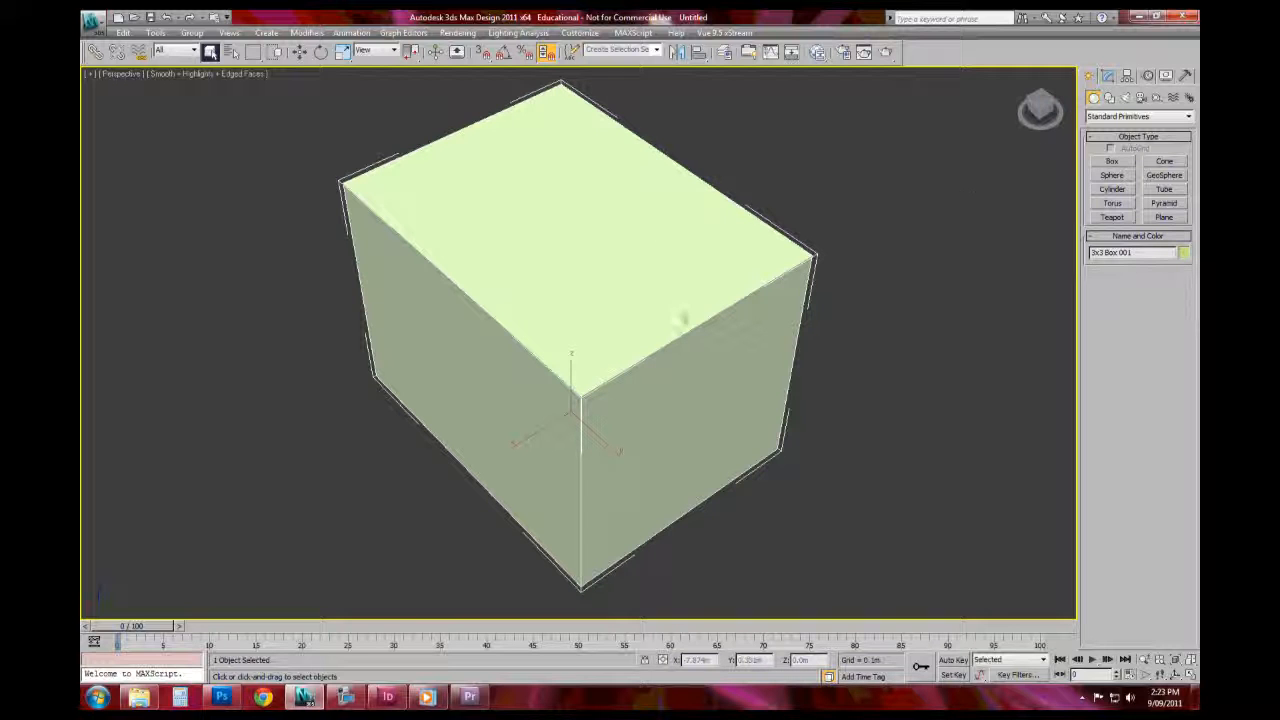
{"action": "middle_click_drag", "start_coordinate": [610, 420], "coordinate": [740, 395], "text": "alt"}
{"action": "middle_click_drag", "start_coordinate": [290, 412], "coordinate": [472, 484], "text": "alt"}
{"action": "left_click", "coordinate": [1109, 76]}
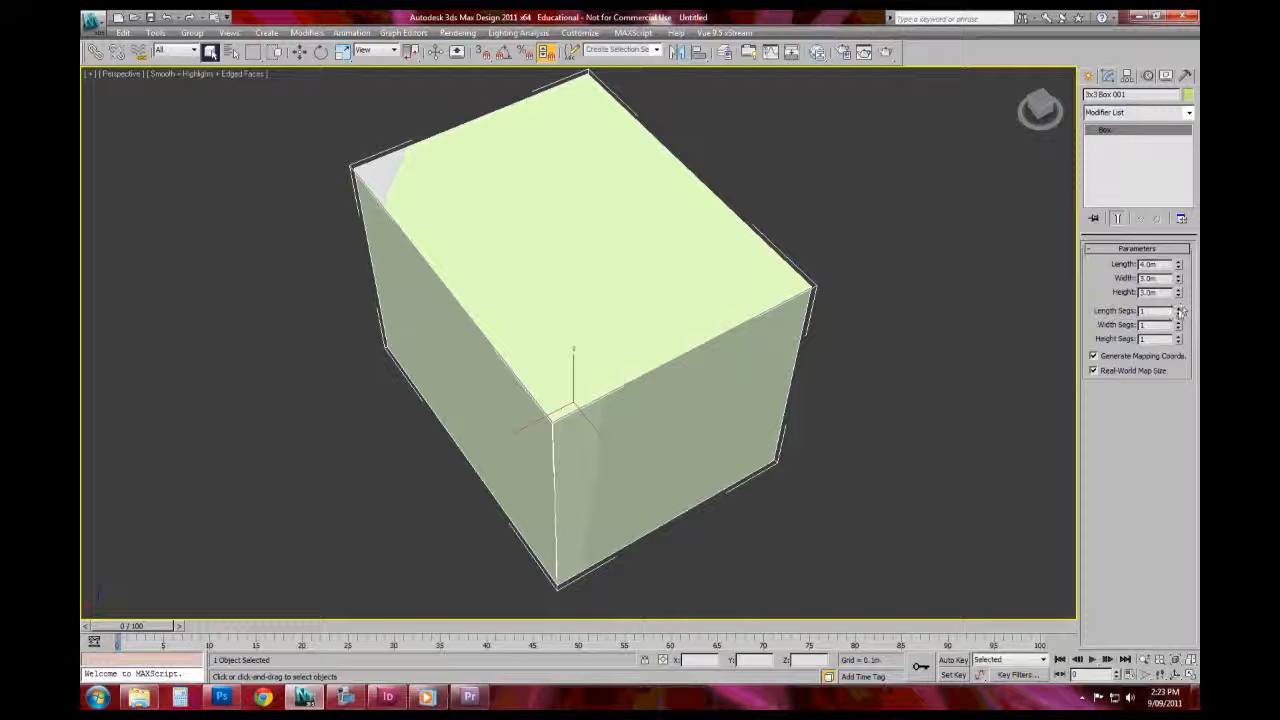
{"action": "left_click_drag", "start_coordinate": [1179, 313], "coordinate": [1179, 290]}
{"action": "middle_click_drag", "start_coordinate": [800, 360], "coordinate": [869, 357], "text": "alt"}
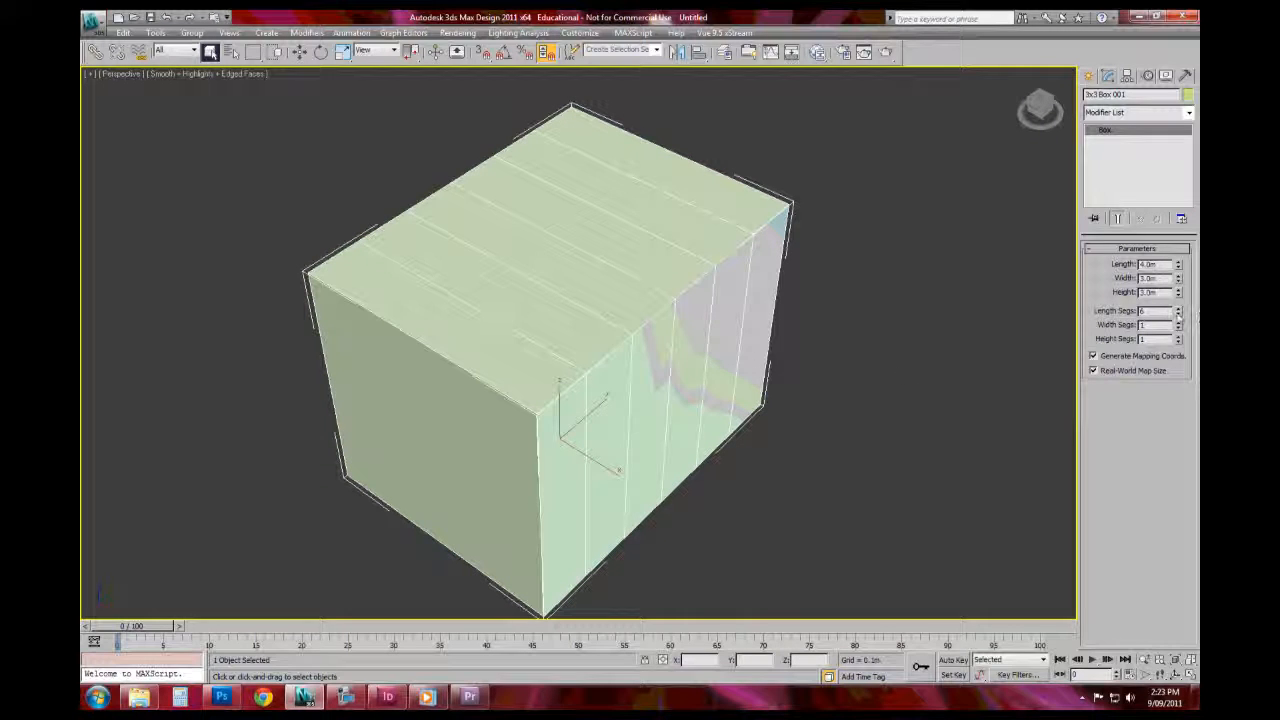
Step: Set the box's width segments and height segments to 6 each
{"action": "mouse_move", "coordinate": [1179, 327]}
{"action": "left_mouse_down"}
{"action": "mouse_move", "coordinate": [1179, 310]}
{"action": "mouse_move", "coordinate": [1180, 341]}
{"action": "left_mouse_up"}
{"action": "left_click", "coordinate": [1179, 338]}
{"action": "left_click", "coordinate": [1179, 324]}
{"action": "middle_click_drag", "start_coordinate": [768, 320], "coordinate": [814, 314], "text": "alt"}
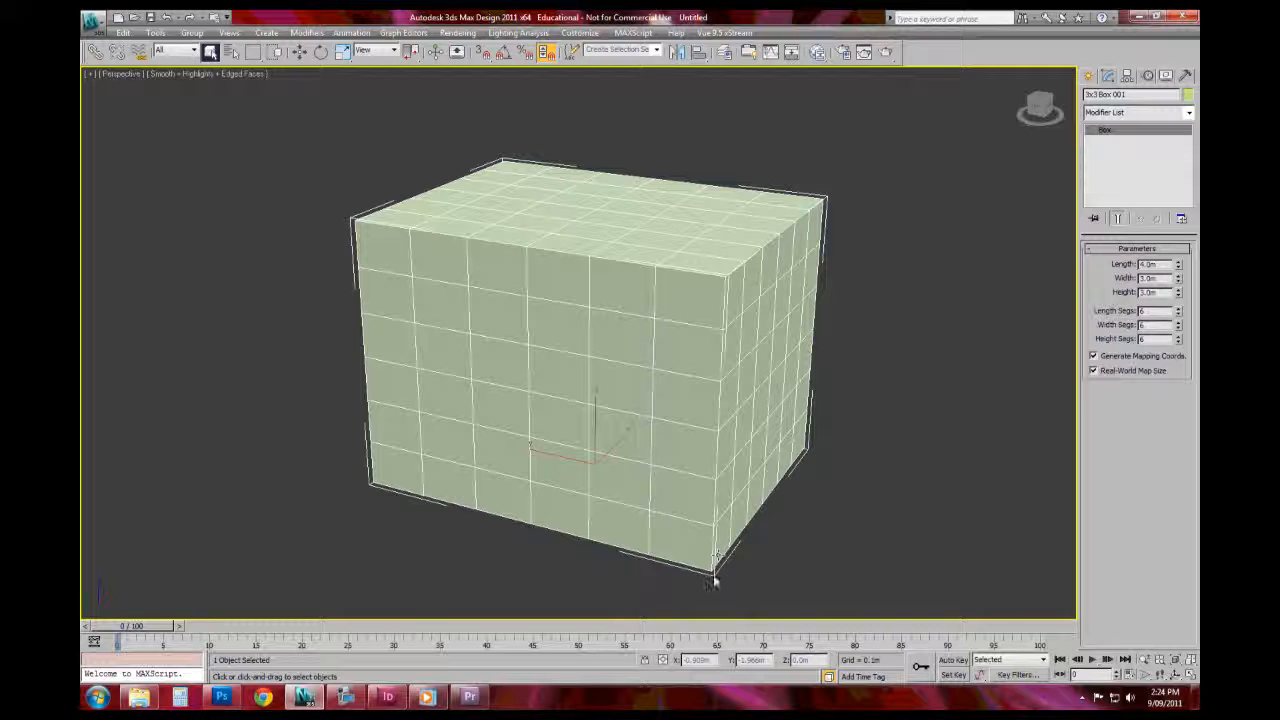
Step: Examine the segmented box's faces and edges from several angles
{"action": "middle_click_drag", "start_coordinate": [707, 459], "coordinate": [783, 277], "text": "alt"}
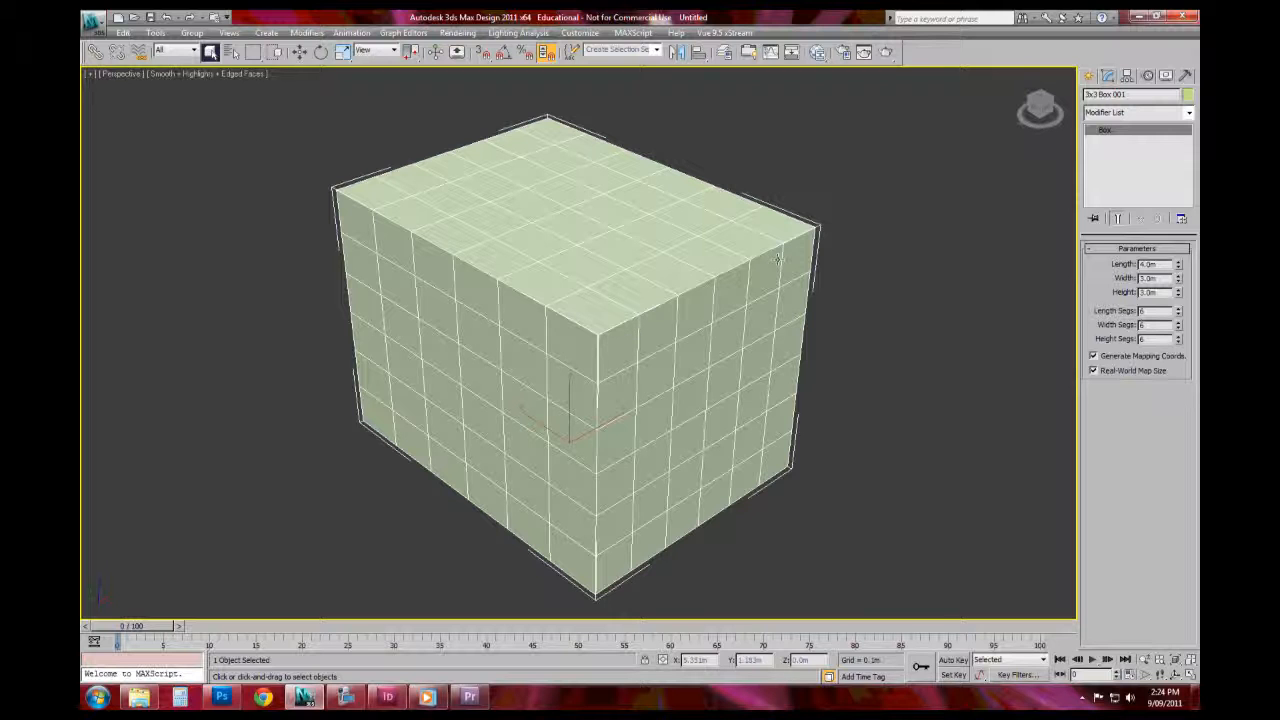
{"action": "middle_click_drag", "start_coordinate": [625, 553], "coordinate": [779, 407], "text": "alt"}
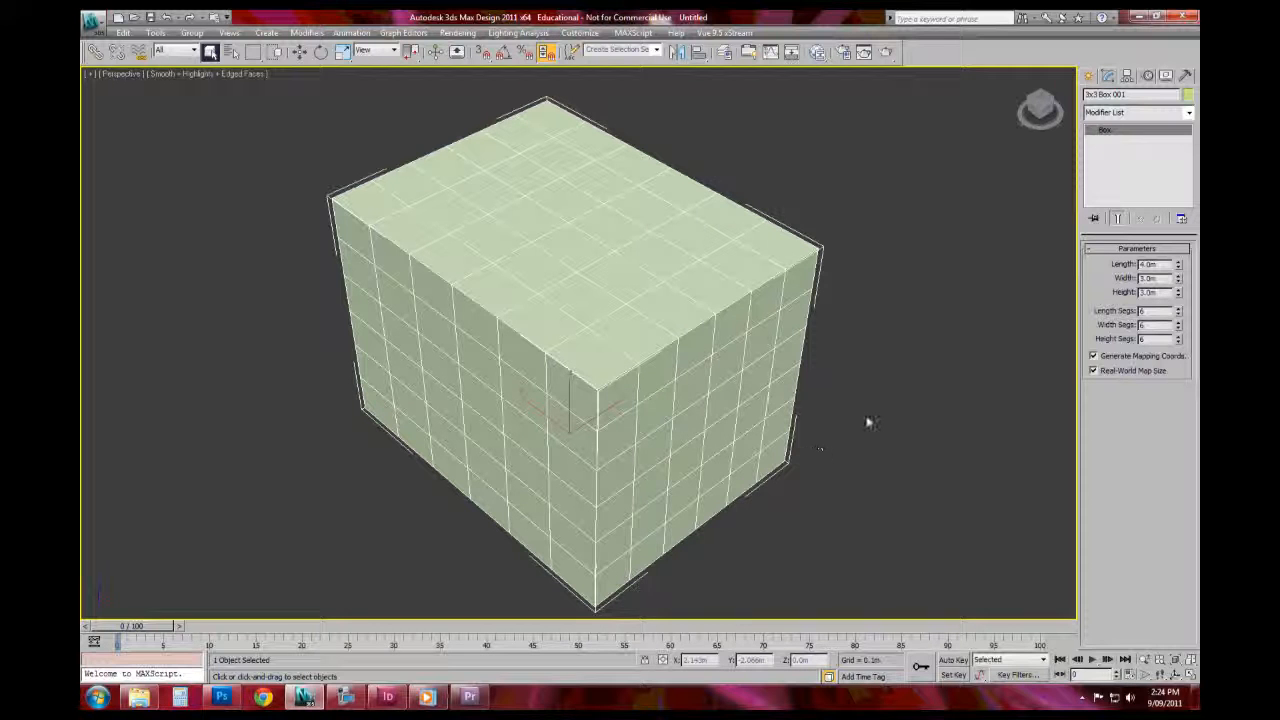
{"action": "middle_click_drag", "start_coordinate": [904, 402], "coordinate": [726, 337], "text": "alt"}
{"action": "middle_click_drag", "start_coordinate": [835, 322], "coordinate": [798, 348], "text": "alt"}
{"action": "left_click", "coordinate": [763, 152]}
{"action": "left_click", "coordinate": [593, 238]}
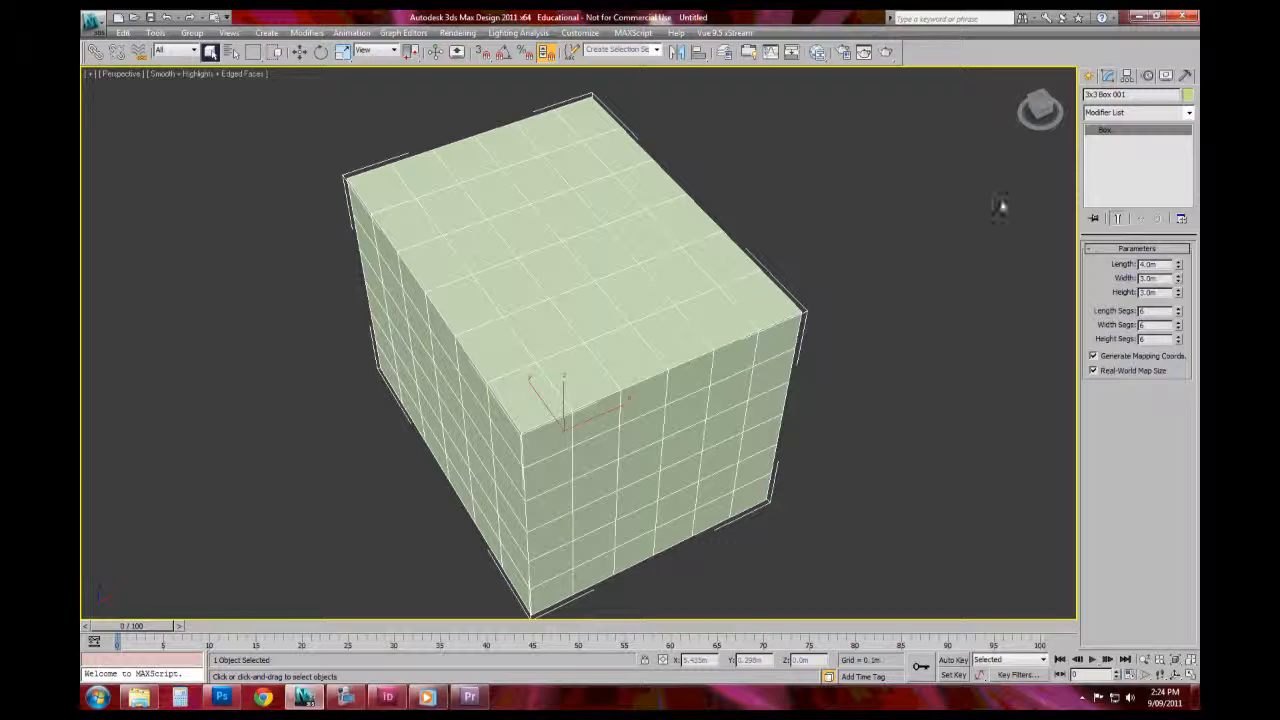
{"action": "middle_click_drag", "start_coordinate": [650, 305], "coordinate": [922, 240], "text": "alt"}
{"action": "middle_click_drag", "start_coordinate": [540, 240], "coordinate": [650, 292], "text": "alt"}
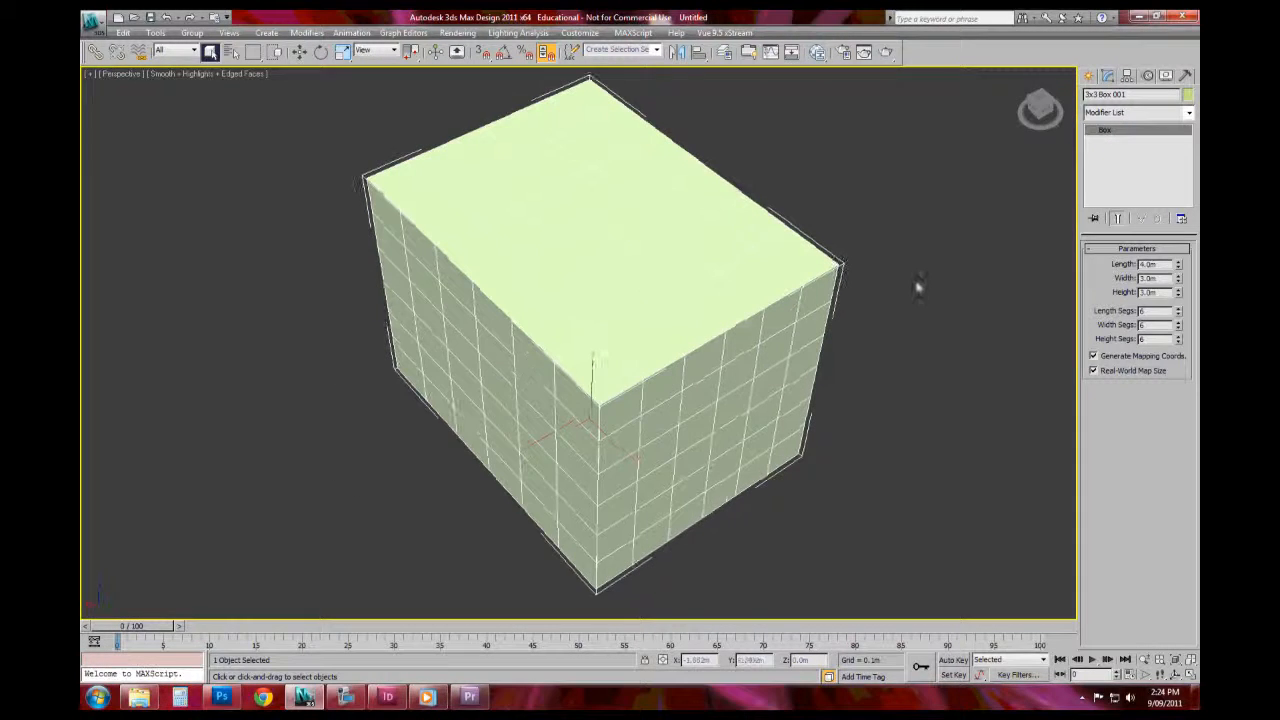
{"action": "left_click", "coordinate": [346, 696]}
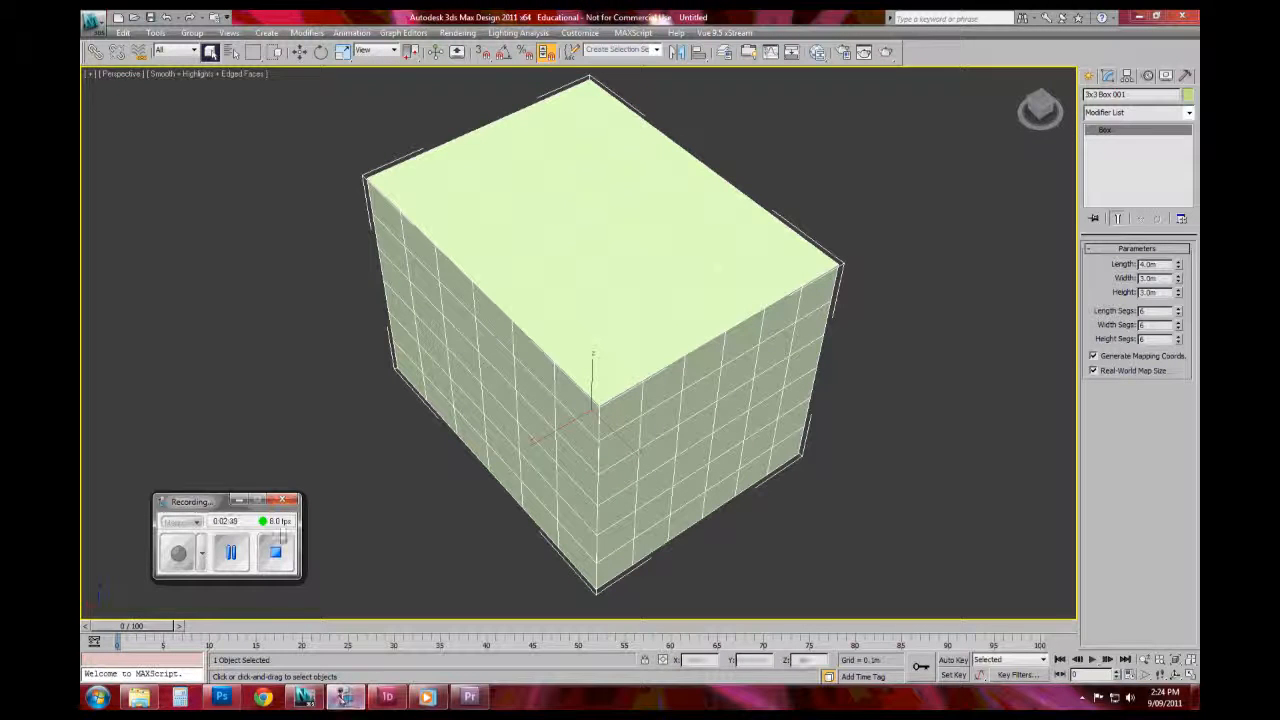
{"action": "left_click", "coordinate": [240, 500]}
Step: Reselect the box and add a Taper modifier to it
{"action": "left_click", "coordinate": [930, 217]}
{"action": "middle_click_drag", "start_coordinate": [771, 264], "coordinate": [808, 272]}
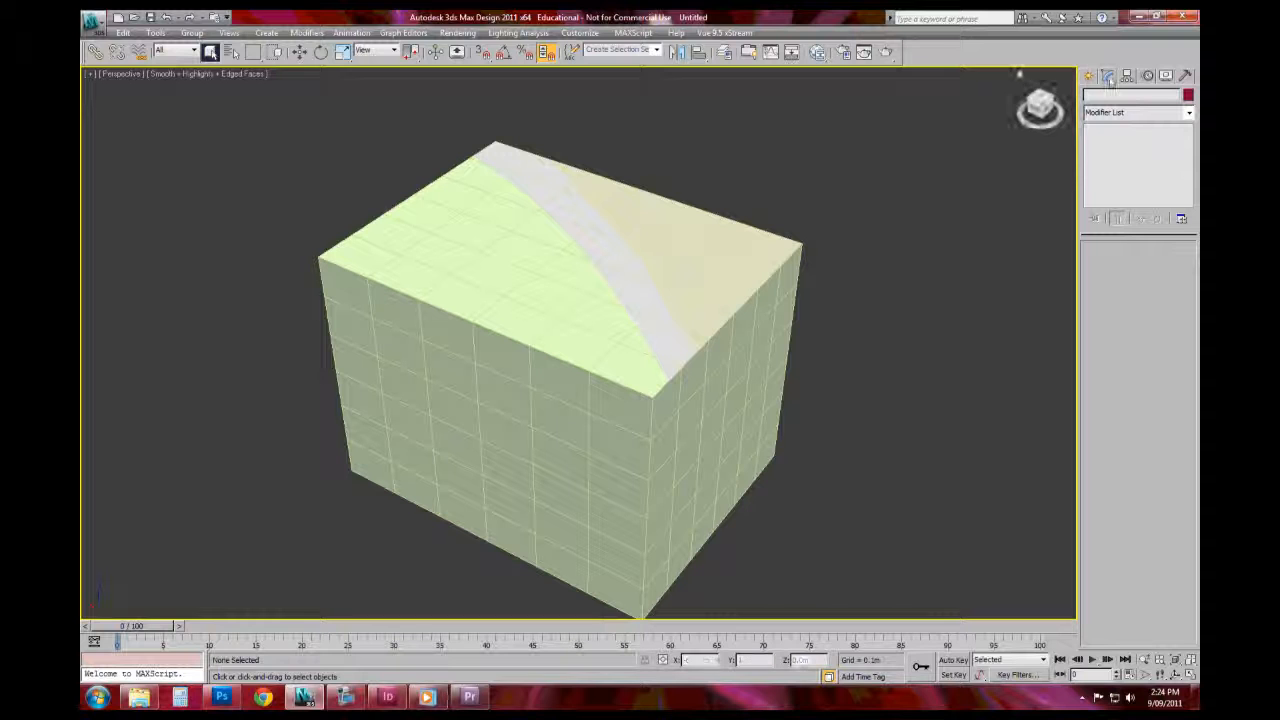
{"action": "left_click", "coordinate": [773, 264]}
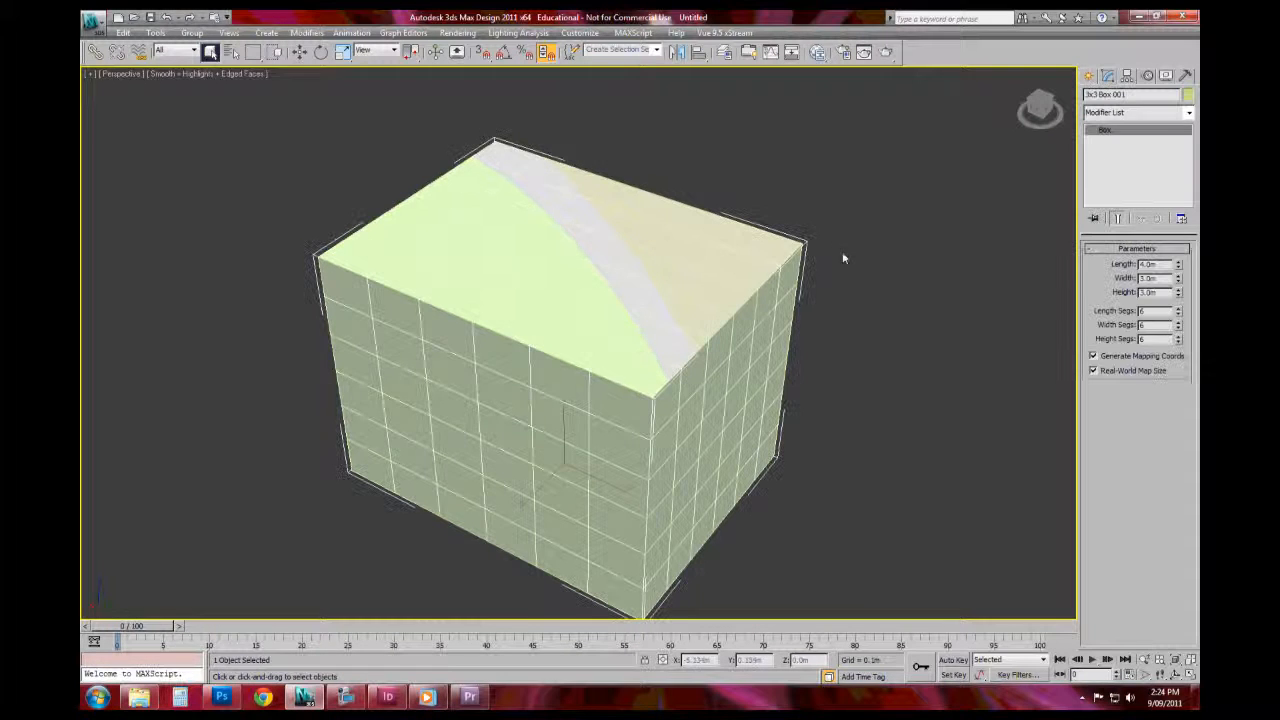
{"action": "left_click", "coordinate": [1189, 113]}
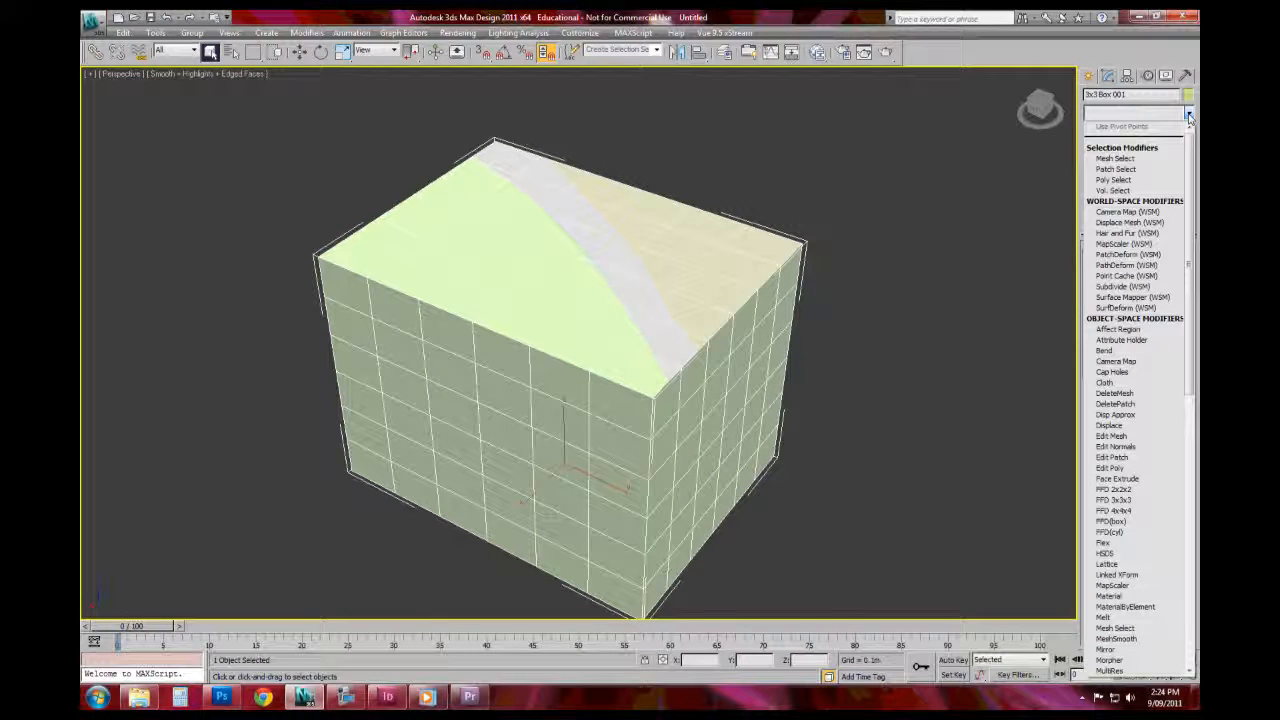
{"action": "left_click_drag", "start_coordinate": [1190, 179], "coordinate": [1196, 274]}
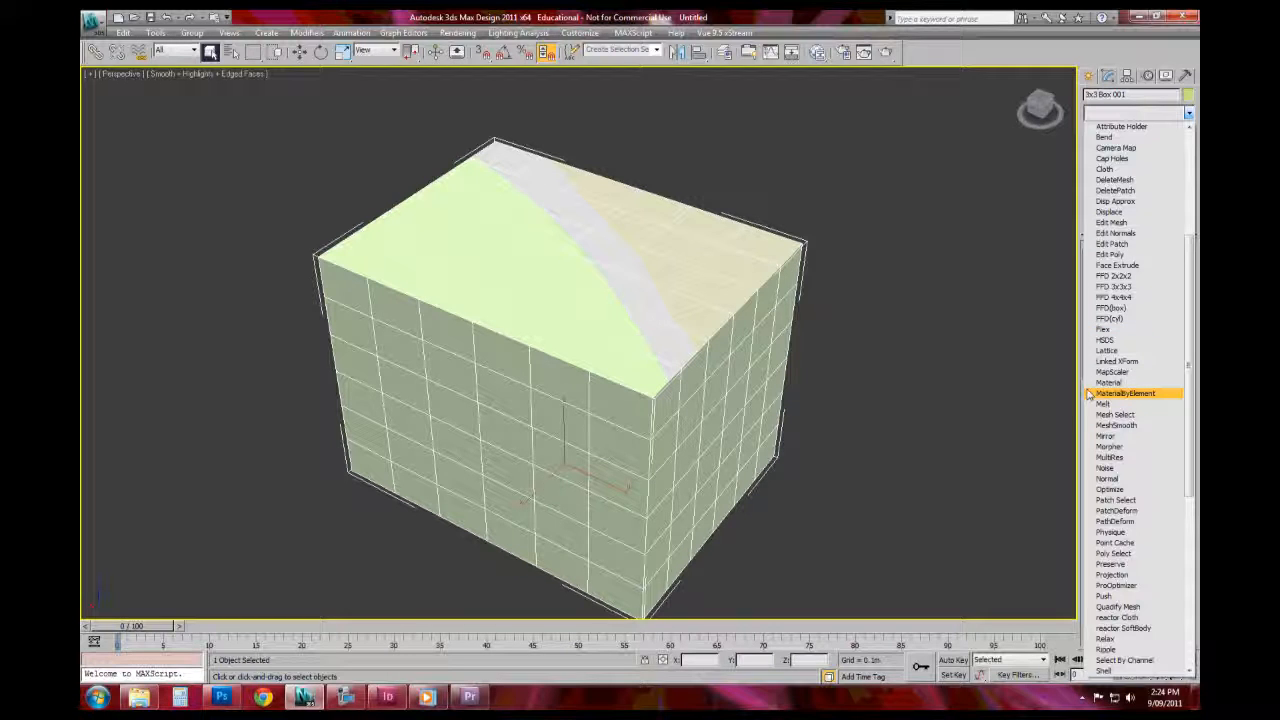
{"action": "left_click", "coordinate": [900, 390]}
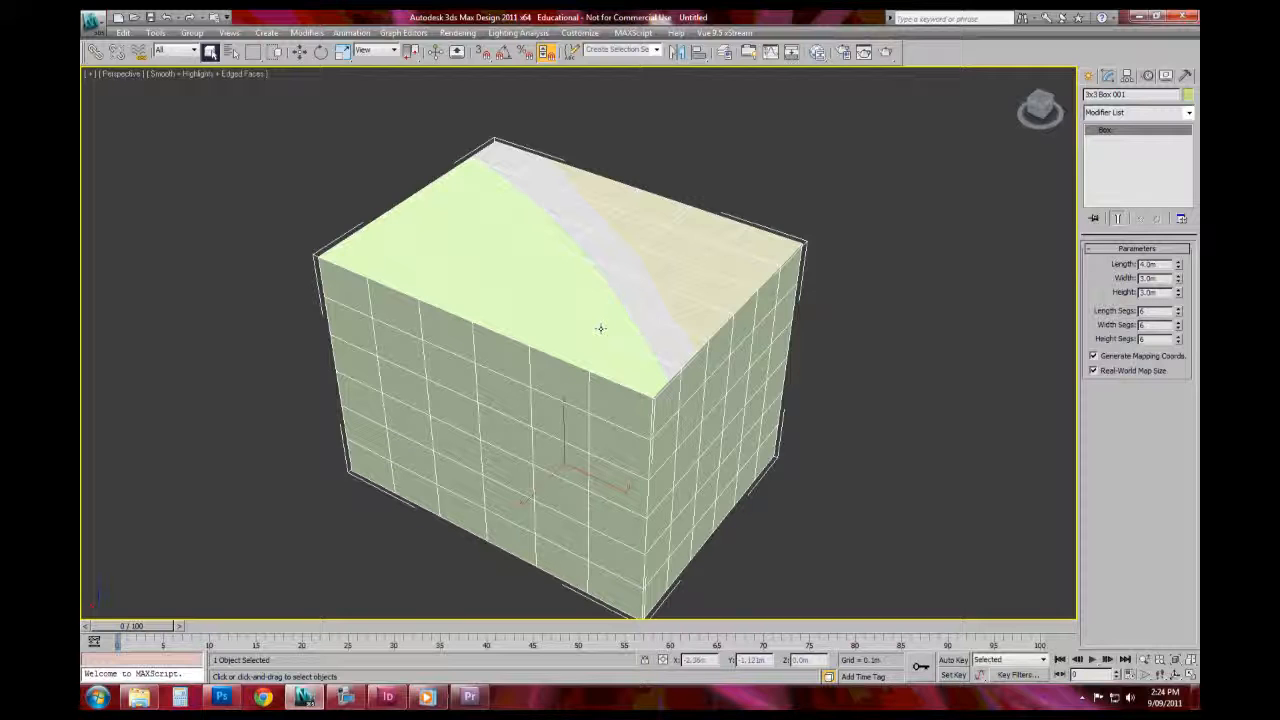
{"action": "left_click", "coordinate": [1189, 112]}
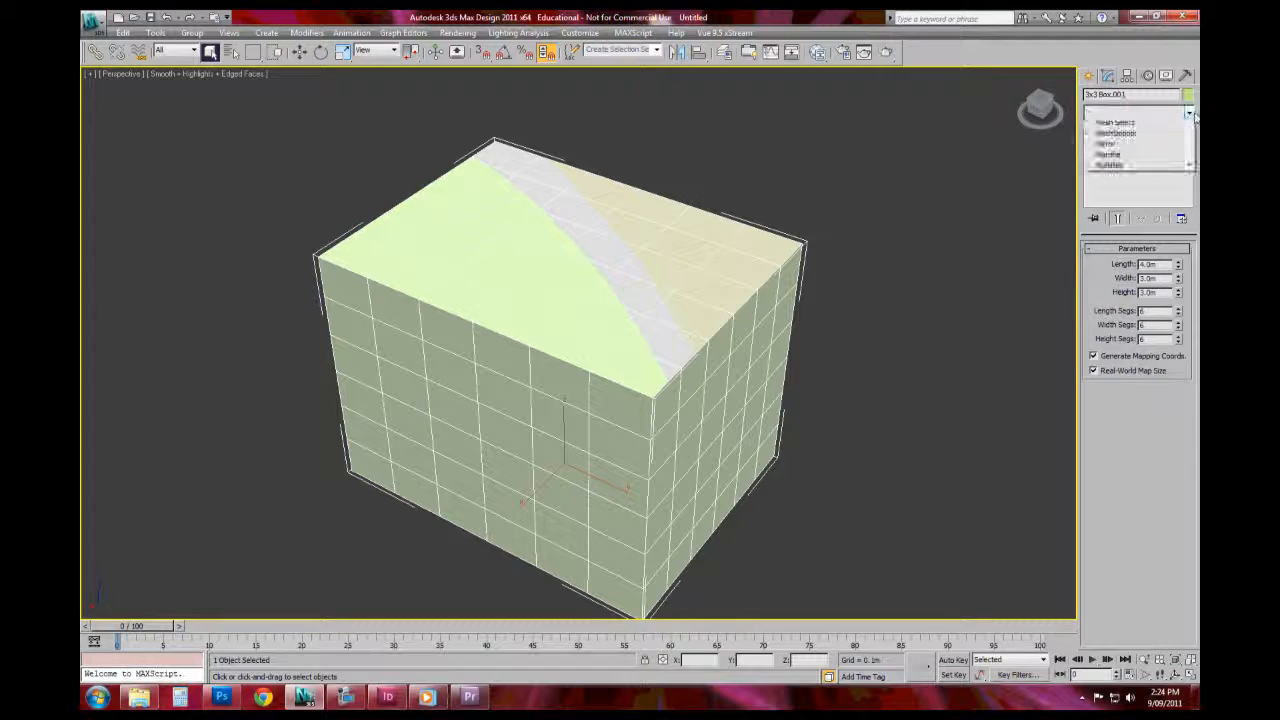
{"action": "scroll", "coordinate": [1153, 281], "scroll_direction": "down", "scroll_amount": 12}
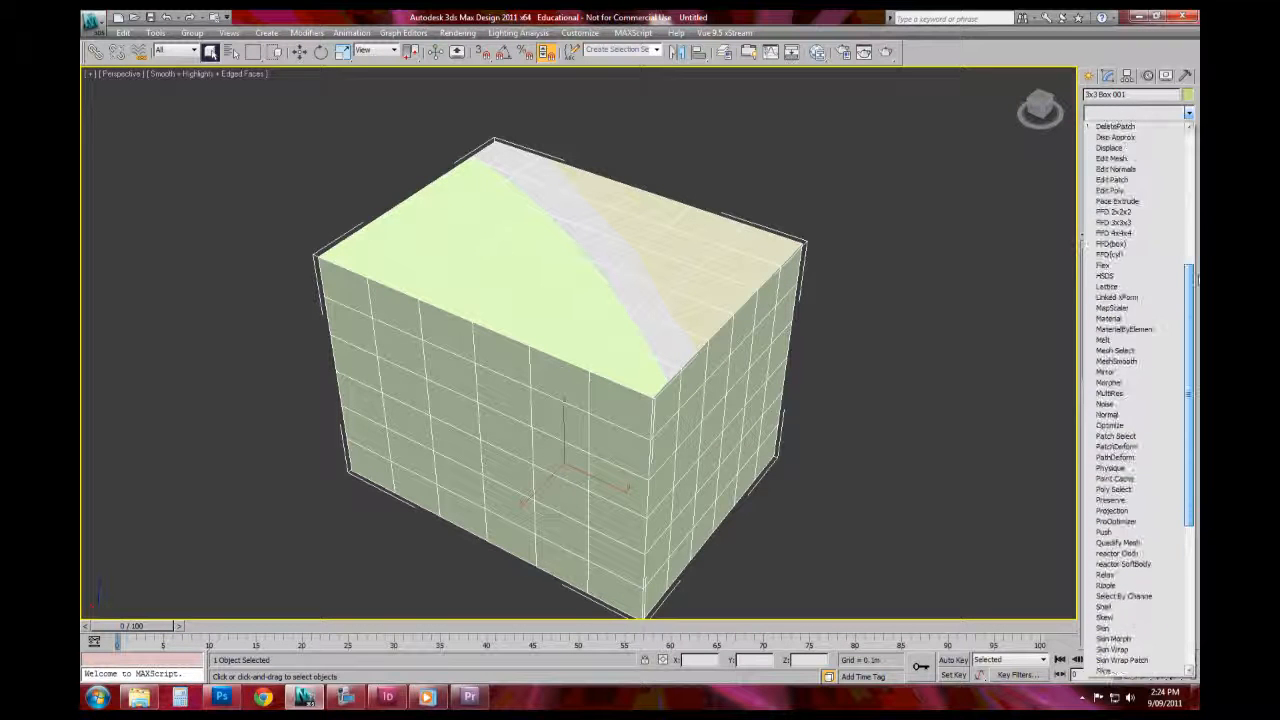
{"action": "scroll", "coordinate": [1153, 281], "scroll_direction": "down", "scroll_amount": 4}
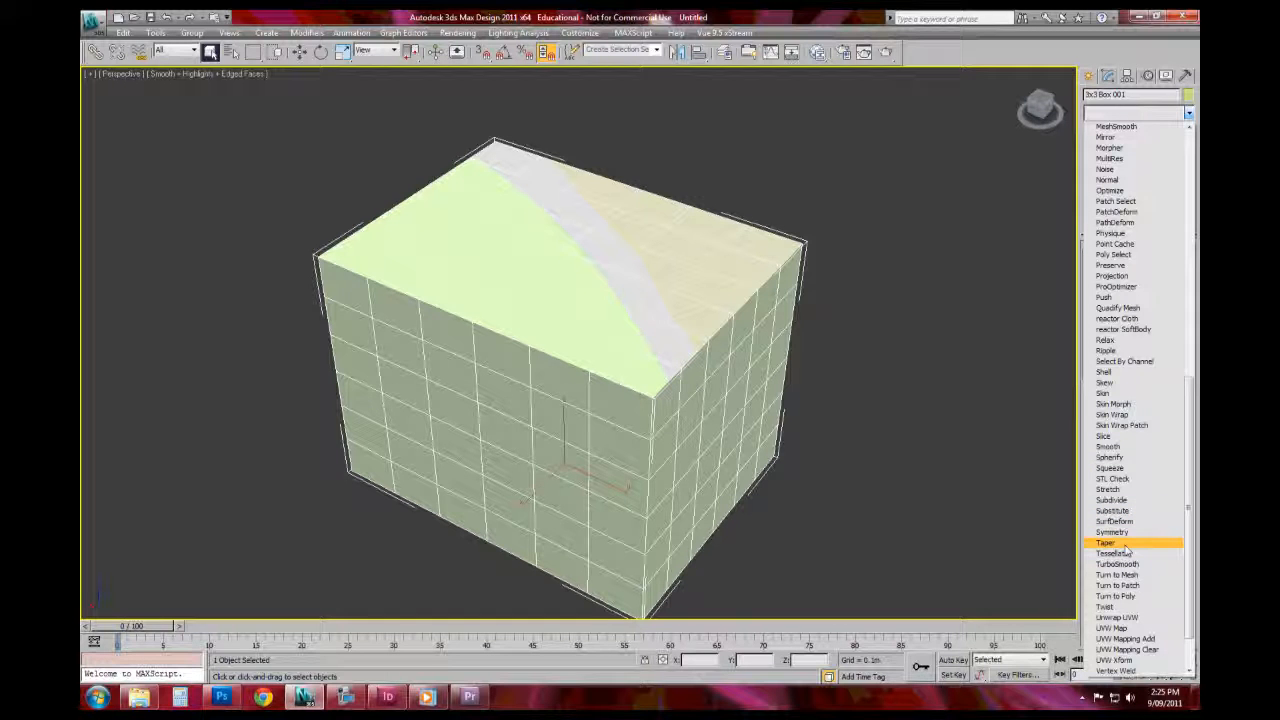
{"action": "left_click", "coordinate": [1126, 545]}
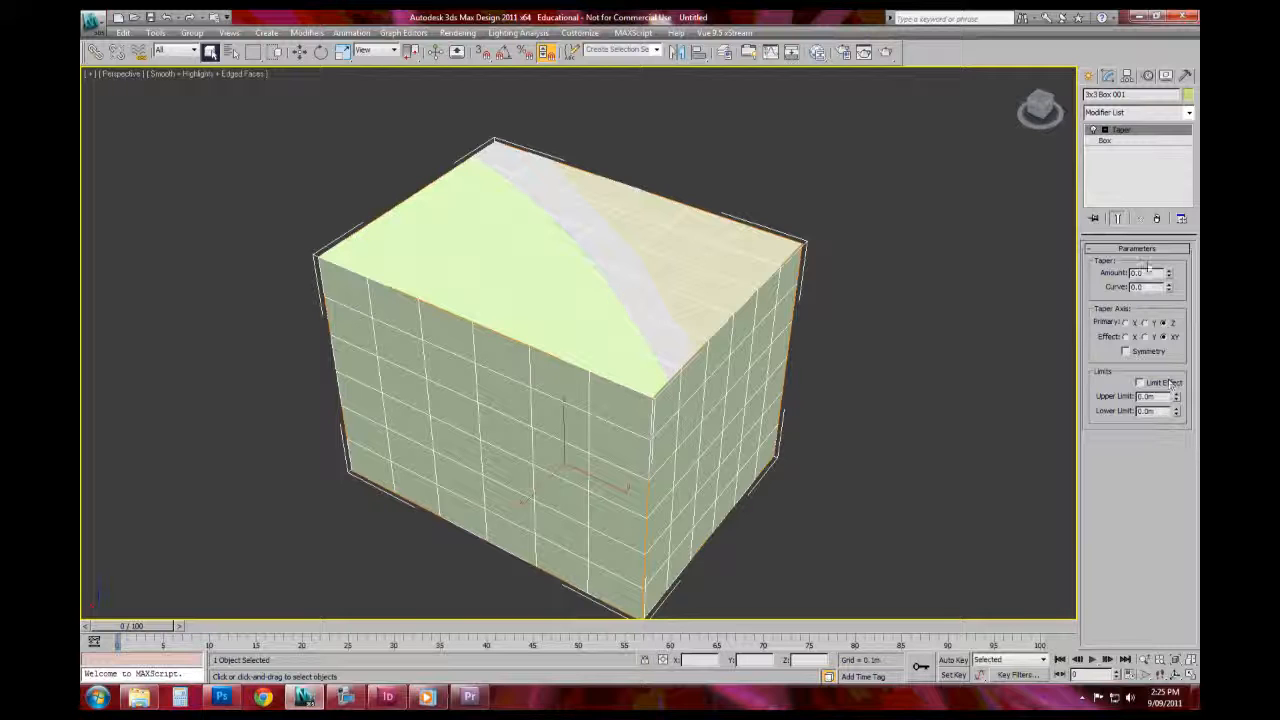
Step: Switch from the Box's base parameters back to the Taper modifier and set the taper amount to about -0.68
{"action": "left_click", "coordinate": [1118, 141]}
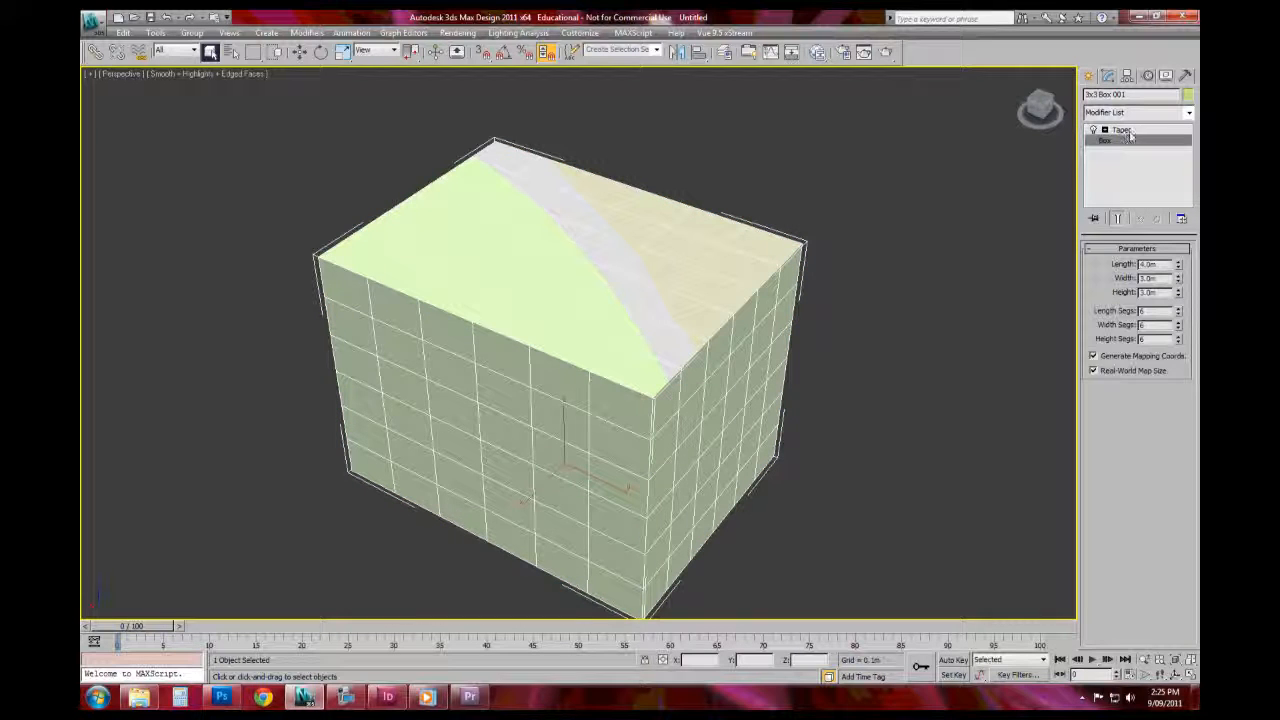
{"action": "left_click", "coordinate": [1127, 131]}
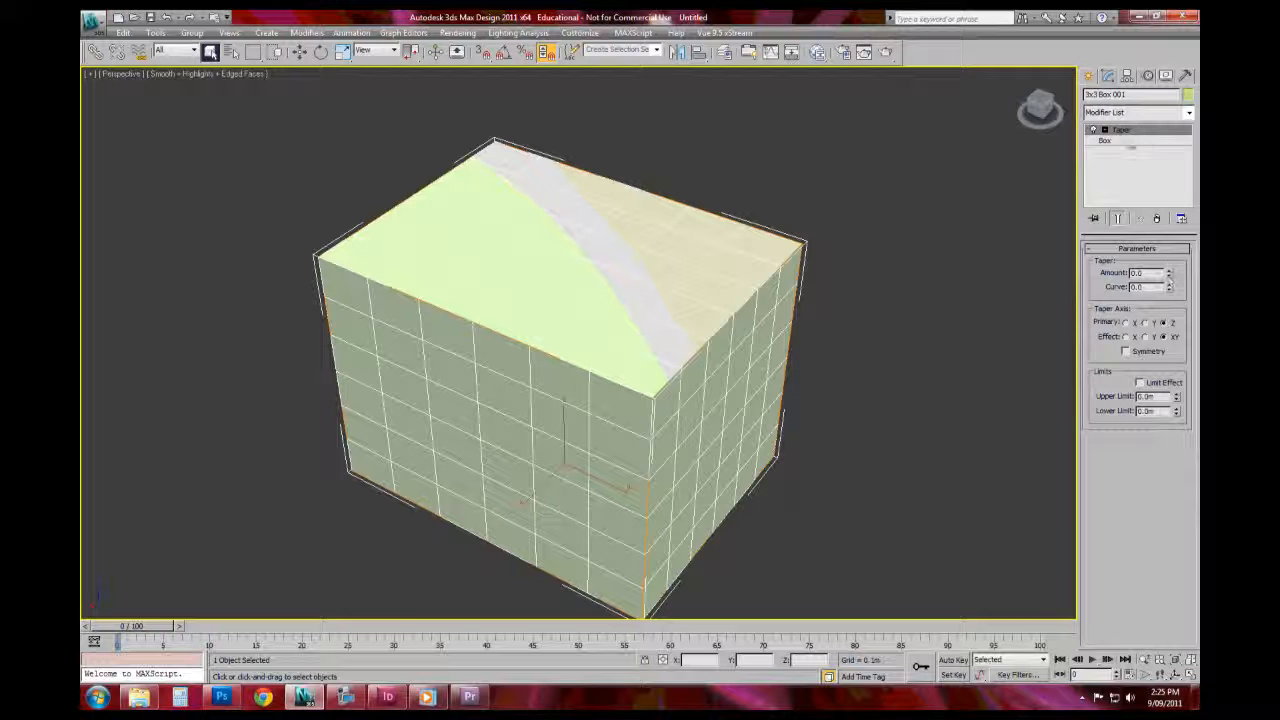
{"action": "left_click_drag", "start_coordinate": [1171, 274], "coordinate": [1184, 300]}
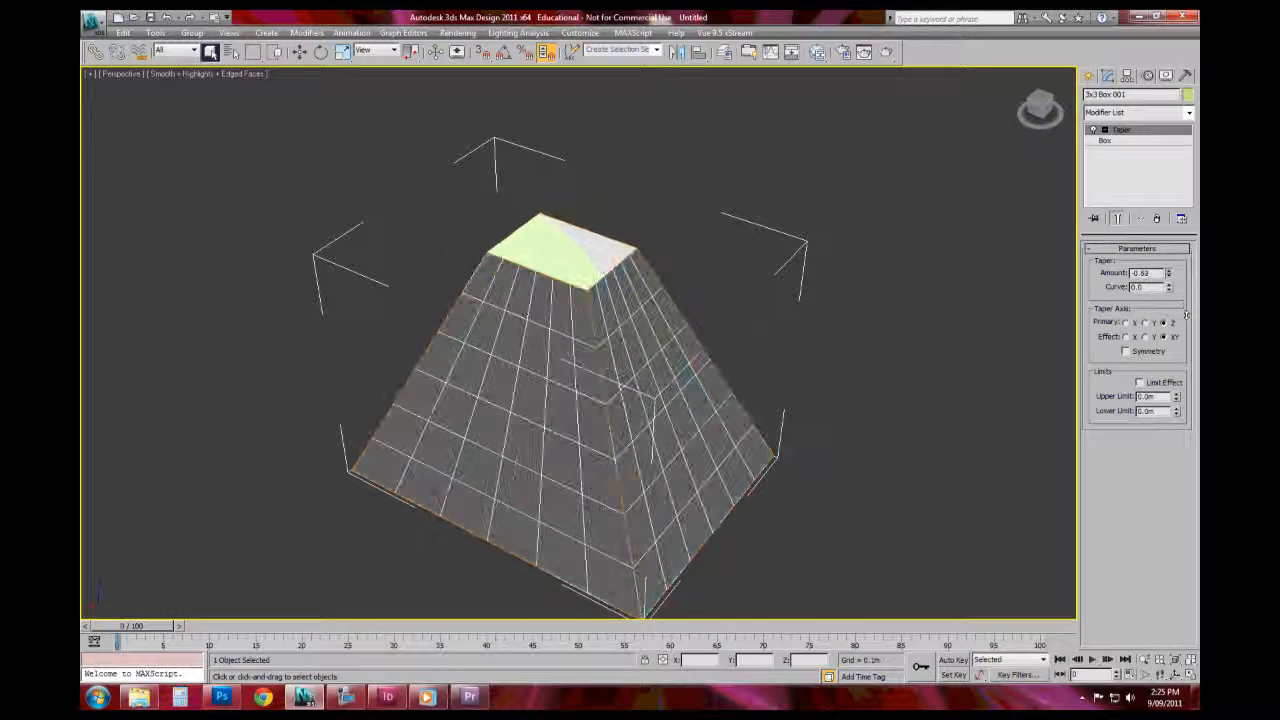
{"action": "middle_click_drag", "start_coordinate": [633, 296], "coordinate": [632, 342], "text": "alt"}
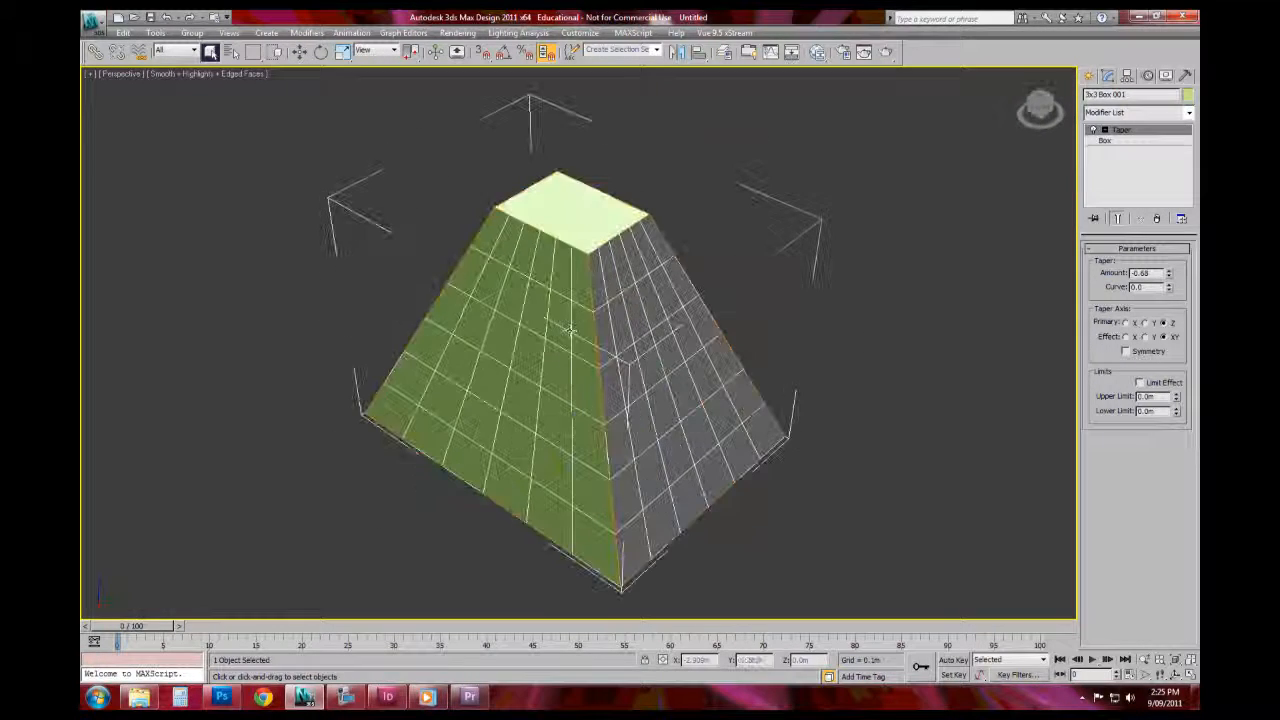
Step: Try the taper's primary axis on Y and X, and return it to Z
{"action": "left_click", "coordinate": [1145, 324]}
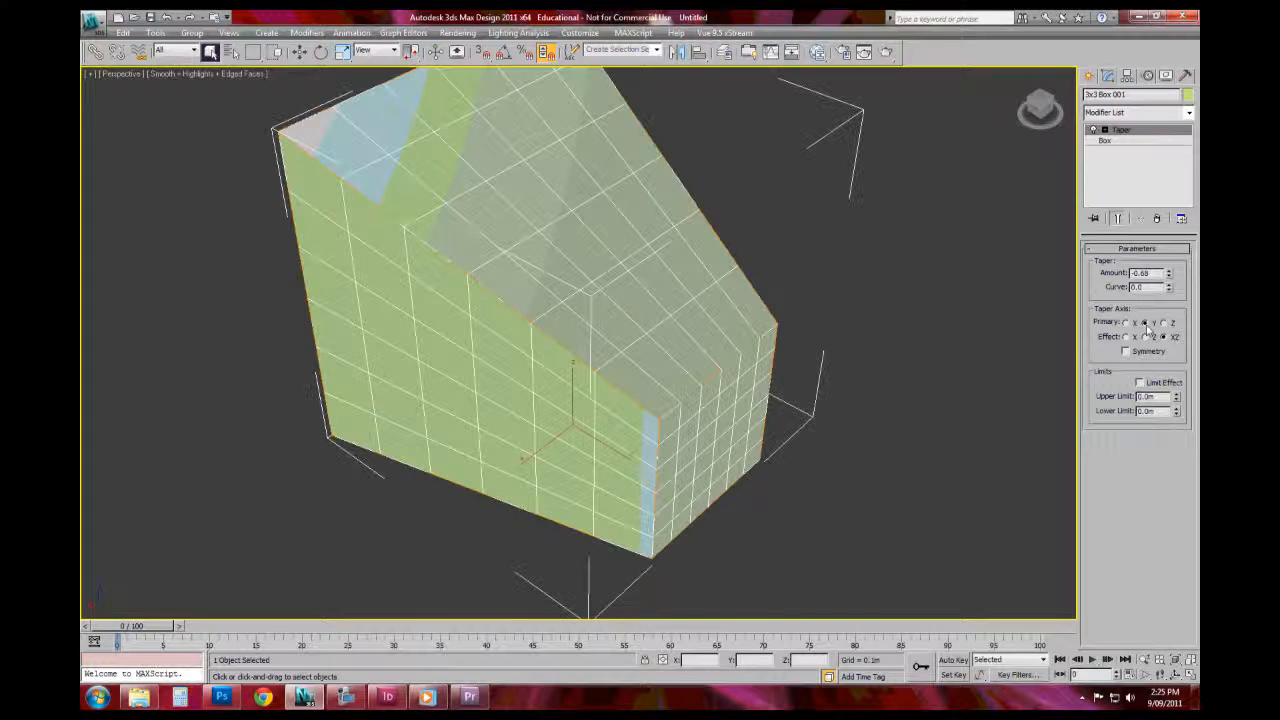
{"action": "mouse_move", "coordinate": [834, 340]}
{"action": "middle_mouse_down", "text": "alt"}
{"action": "mouse_move", "coordinate": [842, 318]}
{"action": "mouse_move", "coordinate": [868, 356]}
{"action": "mouse_move", "coordinate": [832, 356]}
{"action": "middle_mouse_up", "text": "alt"}
{"action": "scroll", "coordinate": [868, 356], "scroll_direction": "down", "scroll_amount": 3}
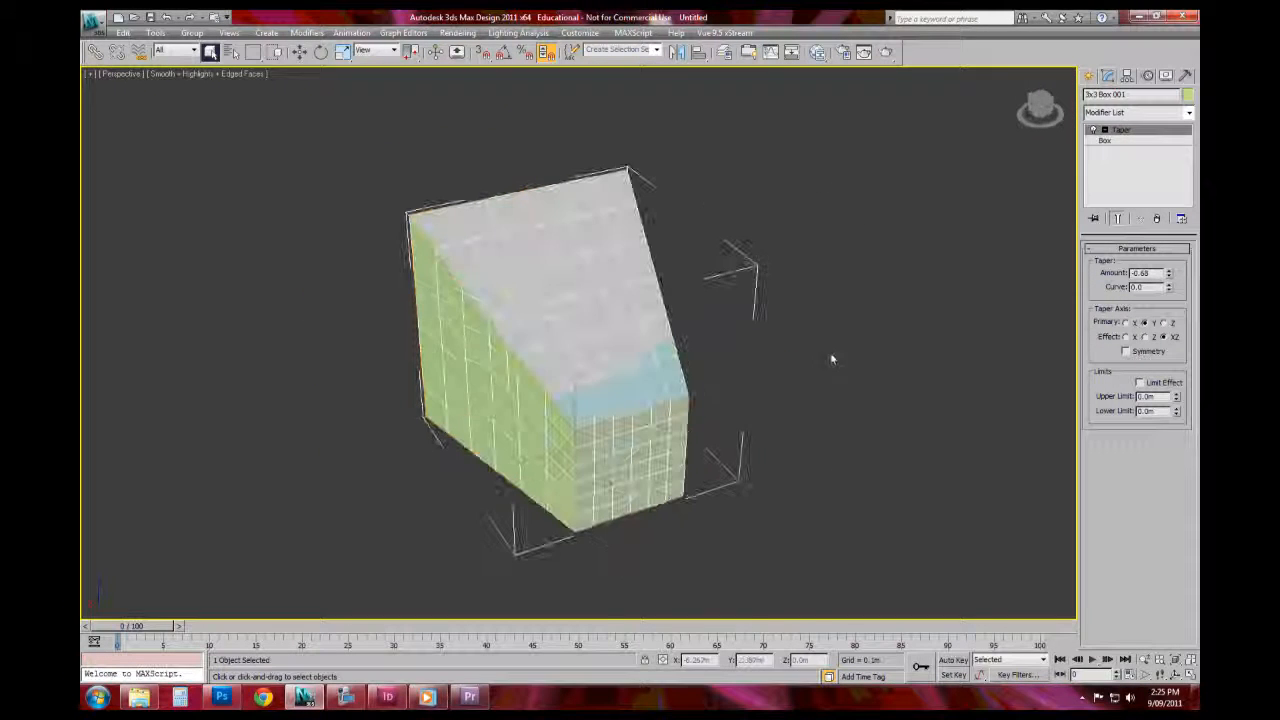
{"action": "left_click", "coordinate": [1126, 323]}
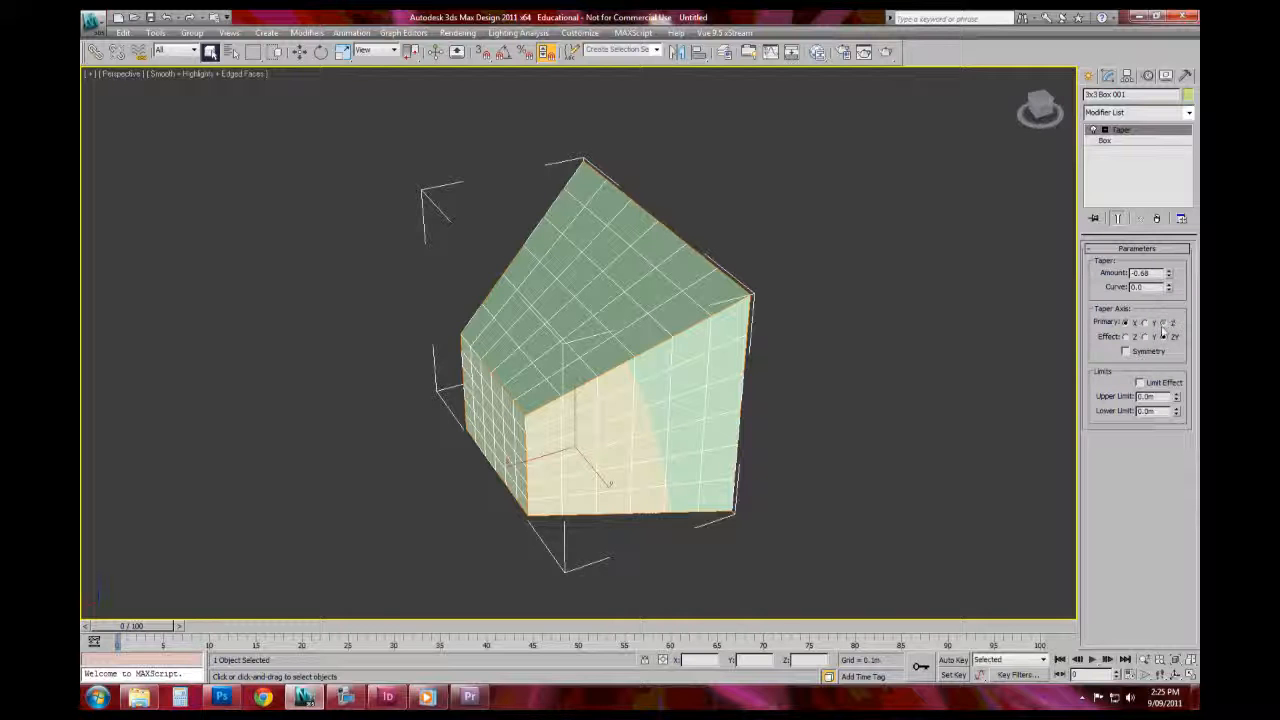
{"action": "left_click", "coordinate": [1164, 323]}
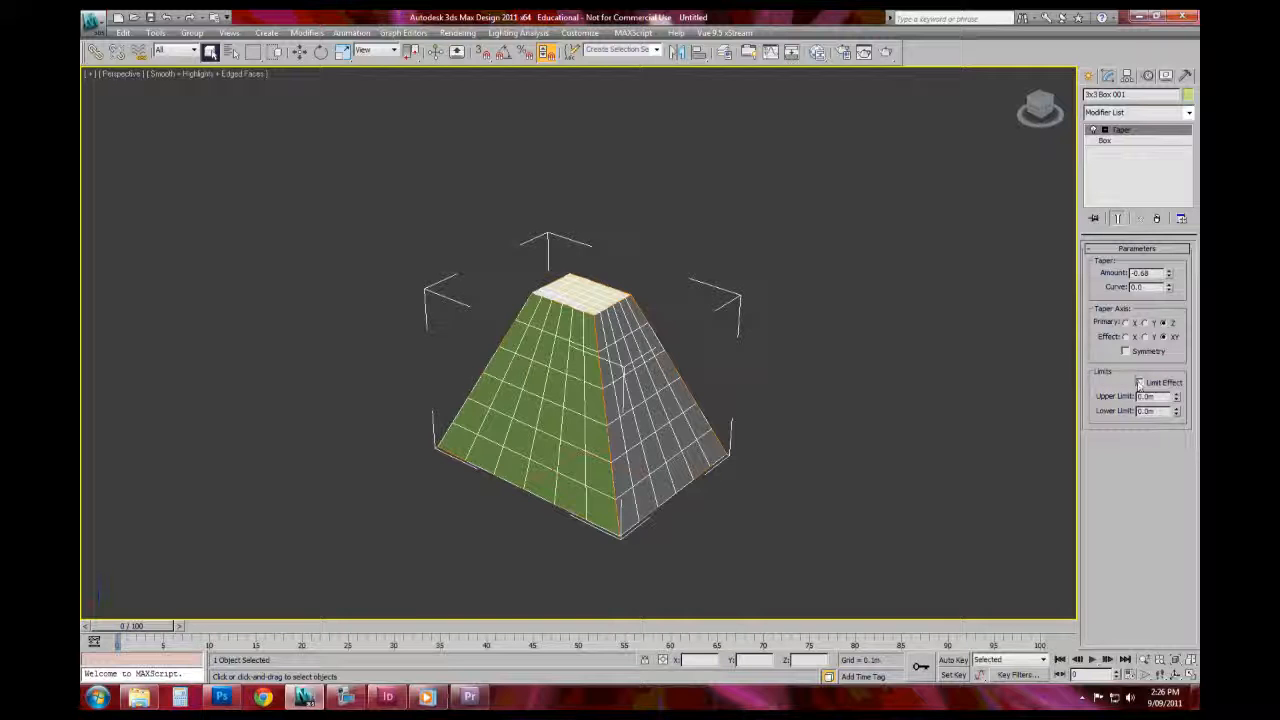
Step: Turn on Limit Effect for the Taper and set its upper limit to 1 m
{"action": "left_click", "coordinate": [1139, 382]}
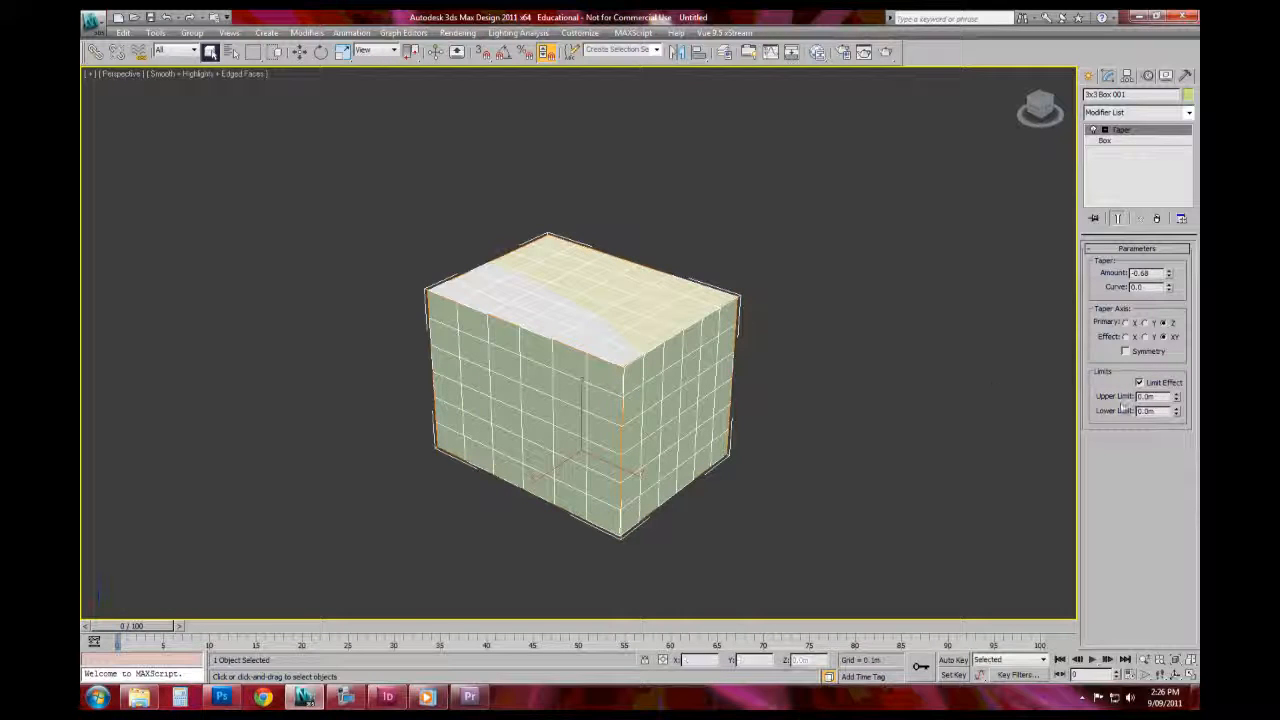
{"action": "middle_click_drag", "start_coordinate": [615, 541], "coordinate": [574, 474], "text": "alt"}
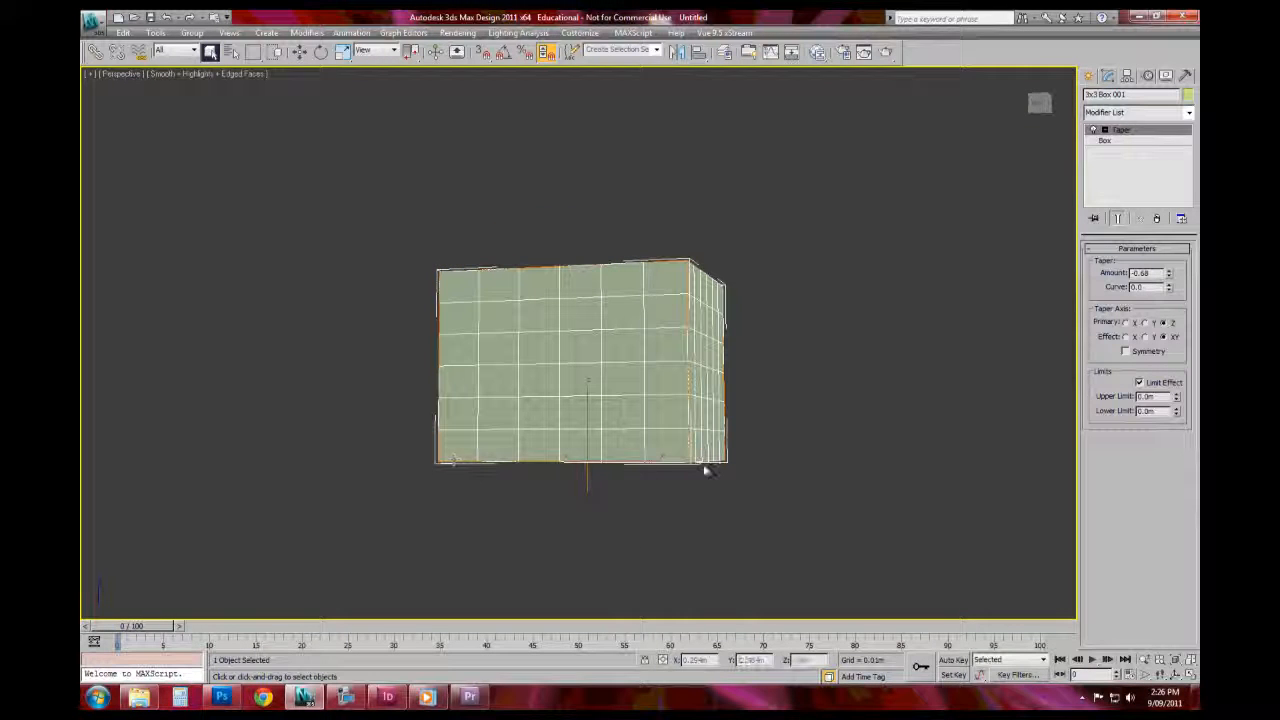
{"action": "middle_click_drag", "start_coordinate": [806, 466], "coordinate": [760, 515], "text": "alt"}
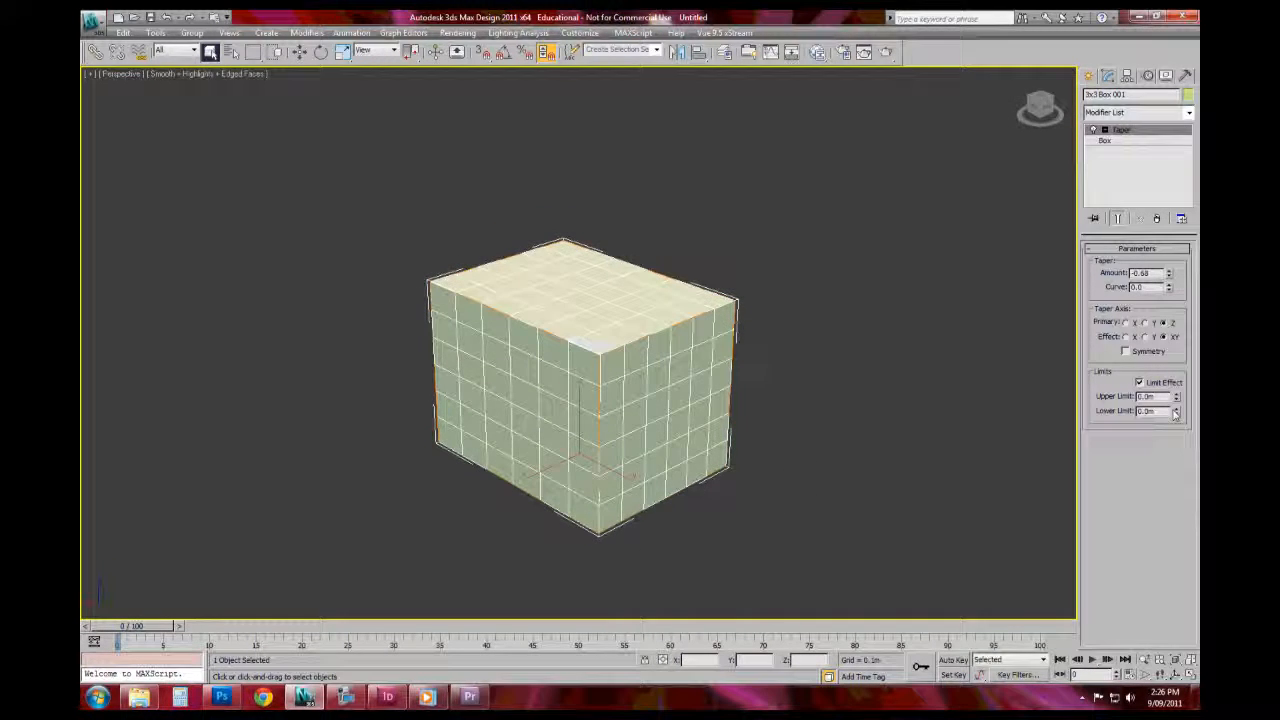
{"action": "left_click", "coordinate": [1177, 394]}
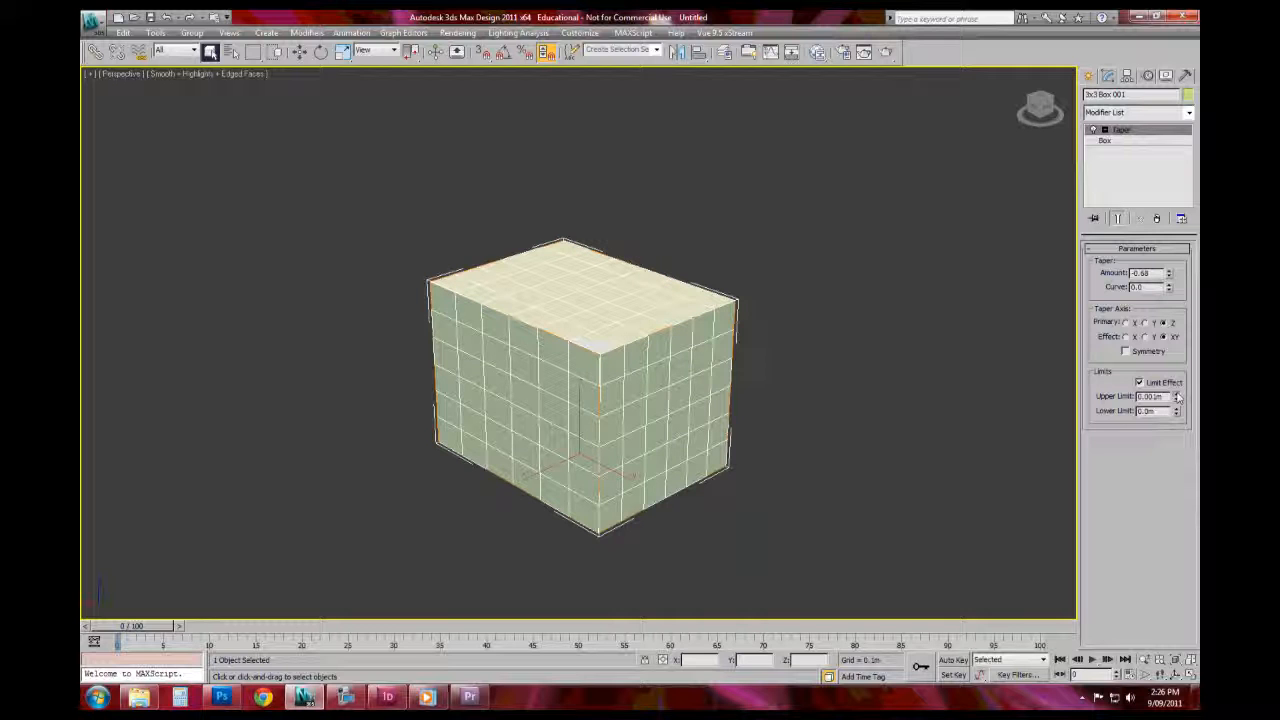
{"action": "double_click", "coordinate": [1165, 396]}
{"action": "type", "text": "1"}
{"action": "key", "text": "Tab"}
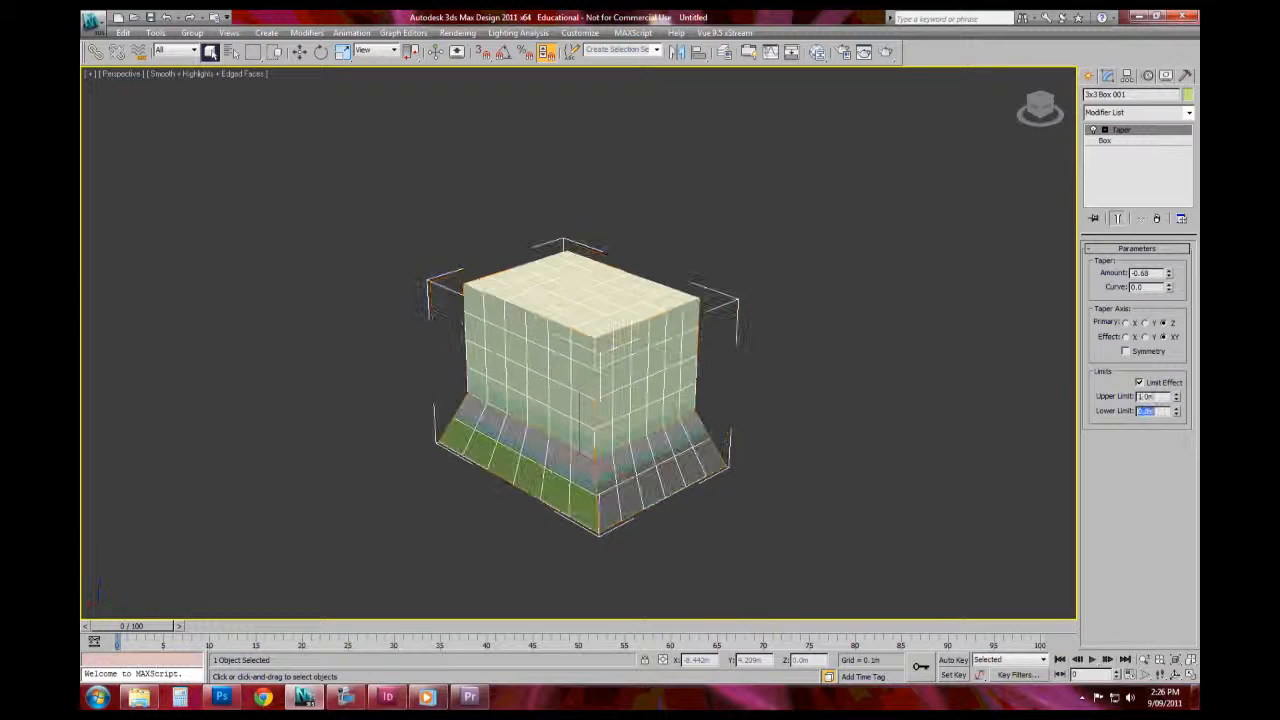
Step: Raise the Taper's upper limit to about 1.54 m and inspect the tapered base from several angles
{"action": "middle_click_drag", "start_coordinate": [830, 428], "coordinate": [768, 435], "text": "alt"}
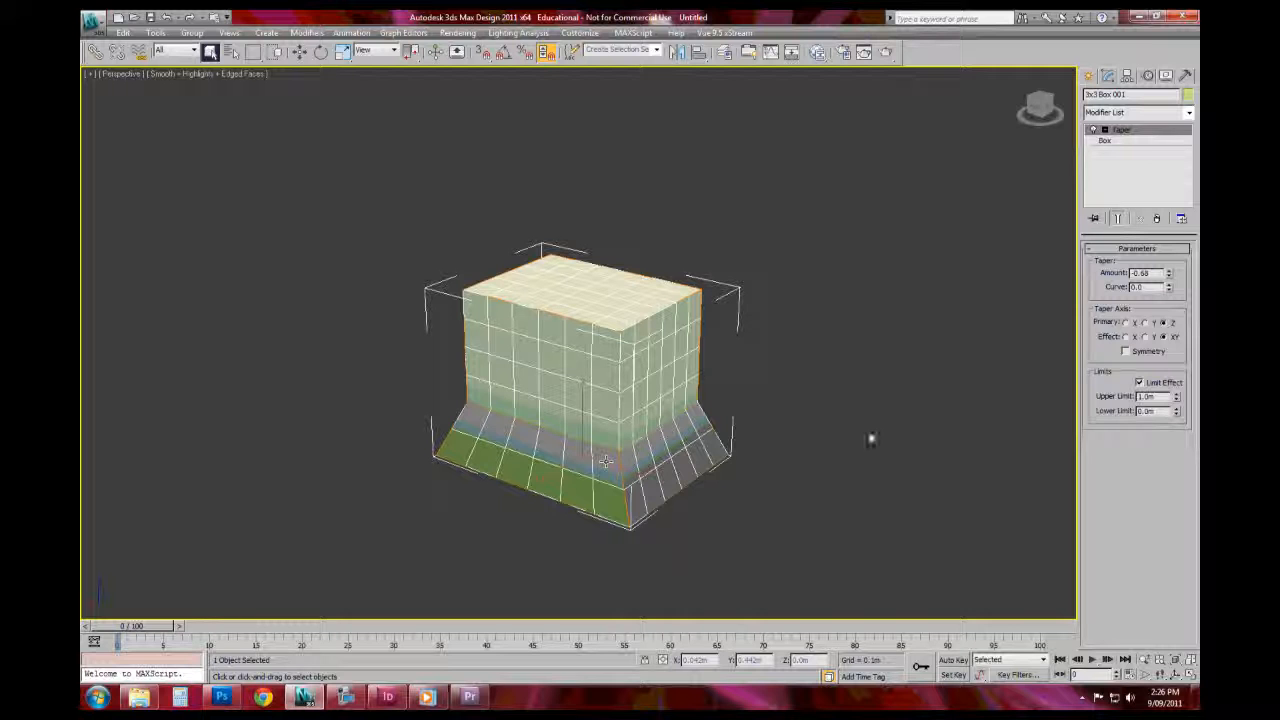
{"action": "left_click_drag", "start_coordinate": [1176, 396], "coordinate": [1171, 362]}
{"action": "middle_click_drag", "start_coordinate": [757, 414], "coordinate": [575, 392], "text": "alt"}
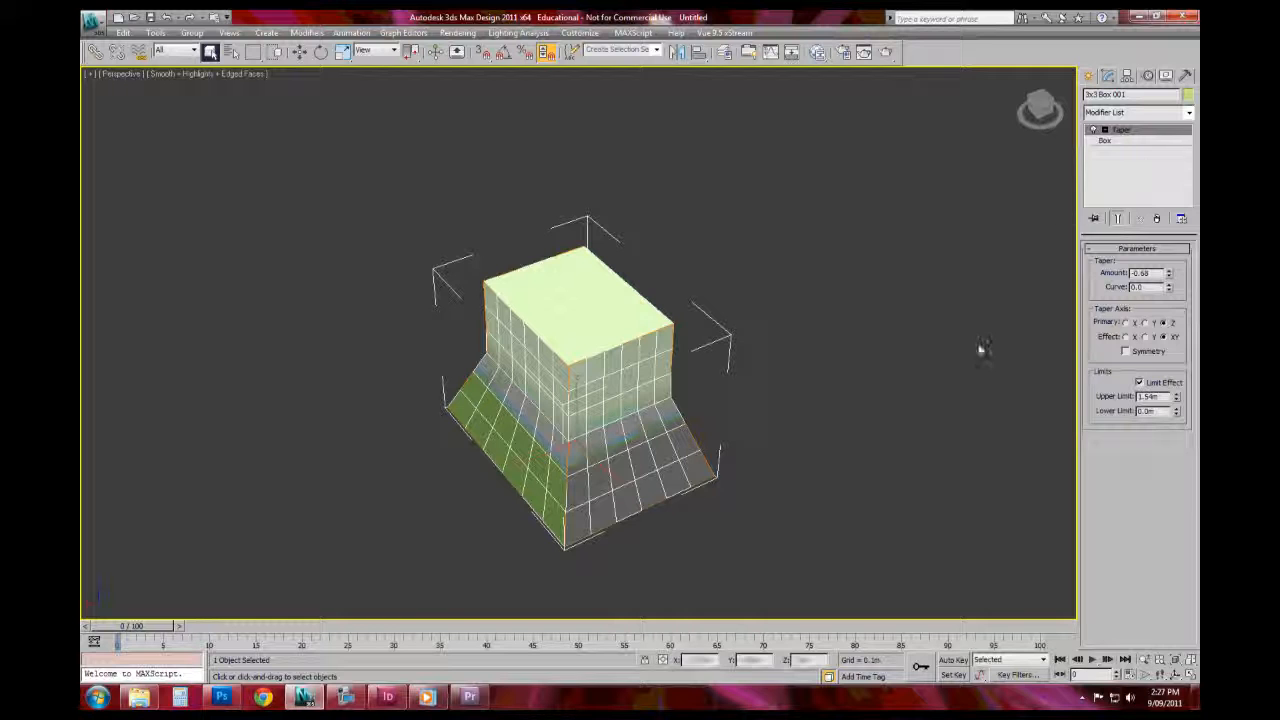
{"action": "middle_click_drag", "start_coordinate": [333, 350], "coordinate": [575, 380], "text": "alt"}
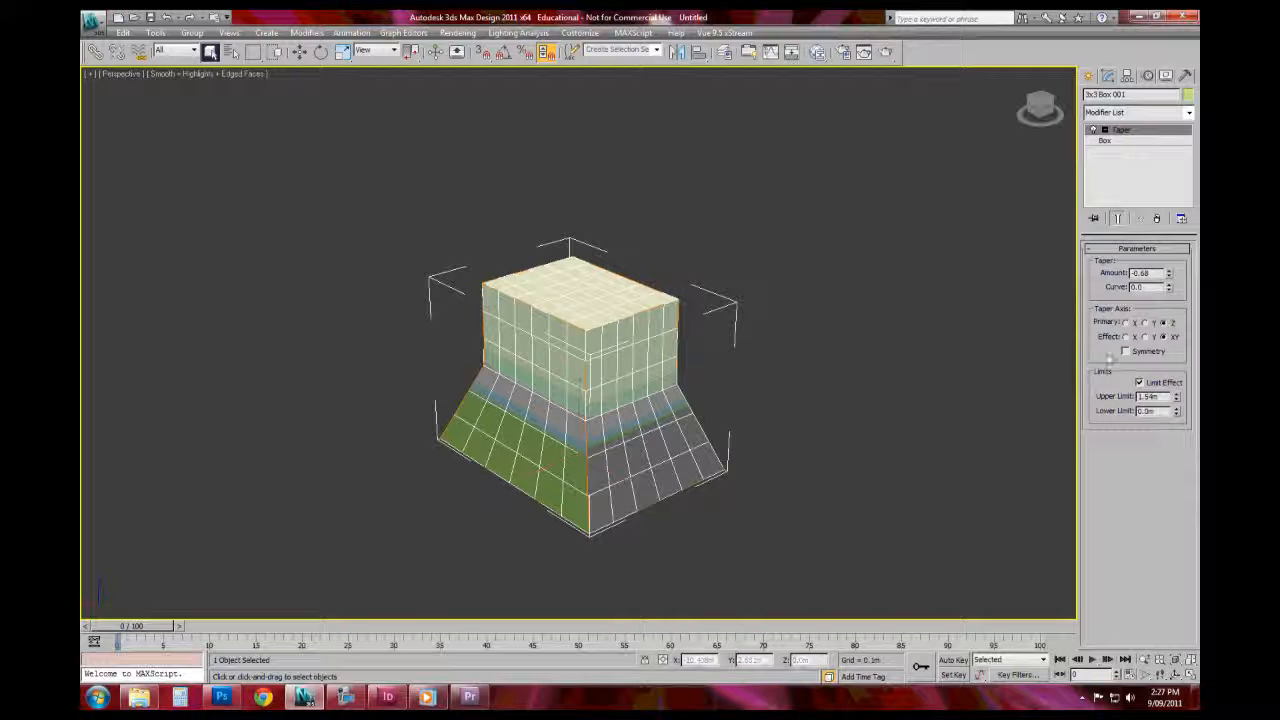
Step: Add a Bend modifier above the Taper and set its bend angle to about 62
{"action": "left_click", "coordinate": [1189, 113]}
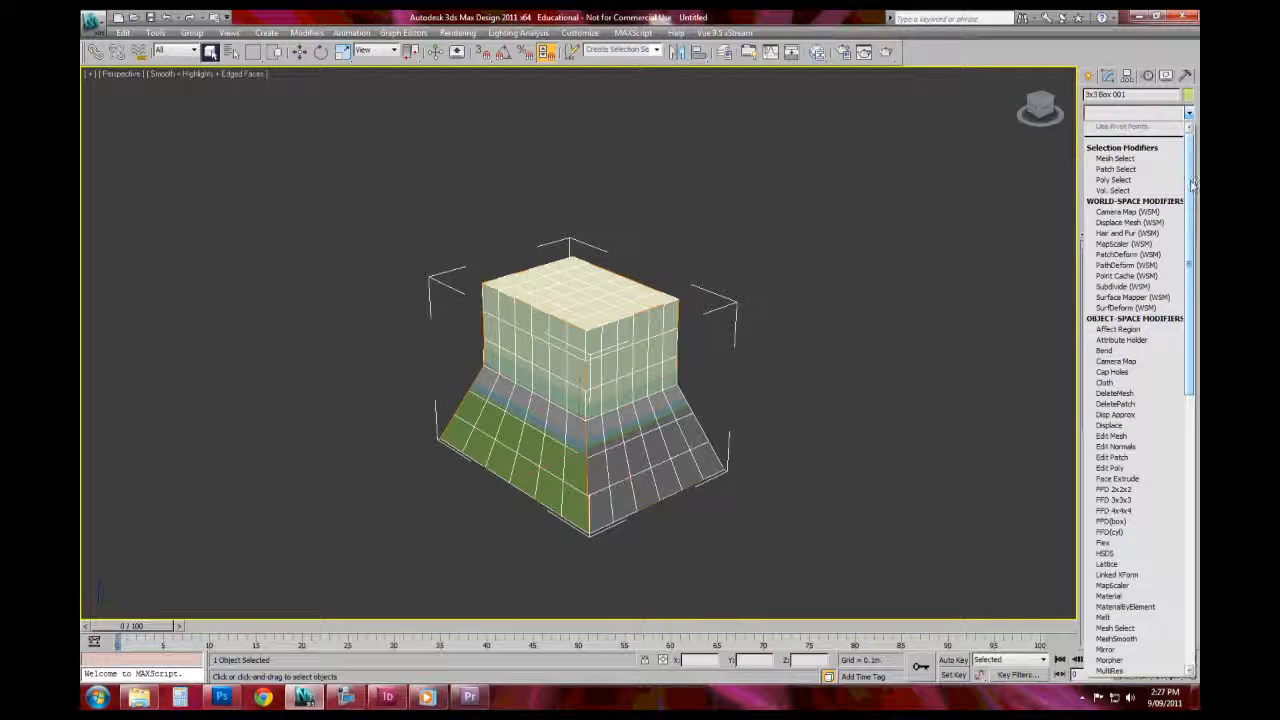
{"action": "scroll", "coordinate": [1191, 185], "scroll_direction": "down", "scroll_amount": 1}
{"action": "left_click", "coordinate": [1112, 319]}
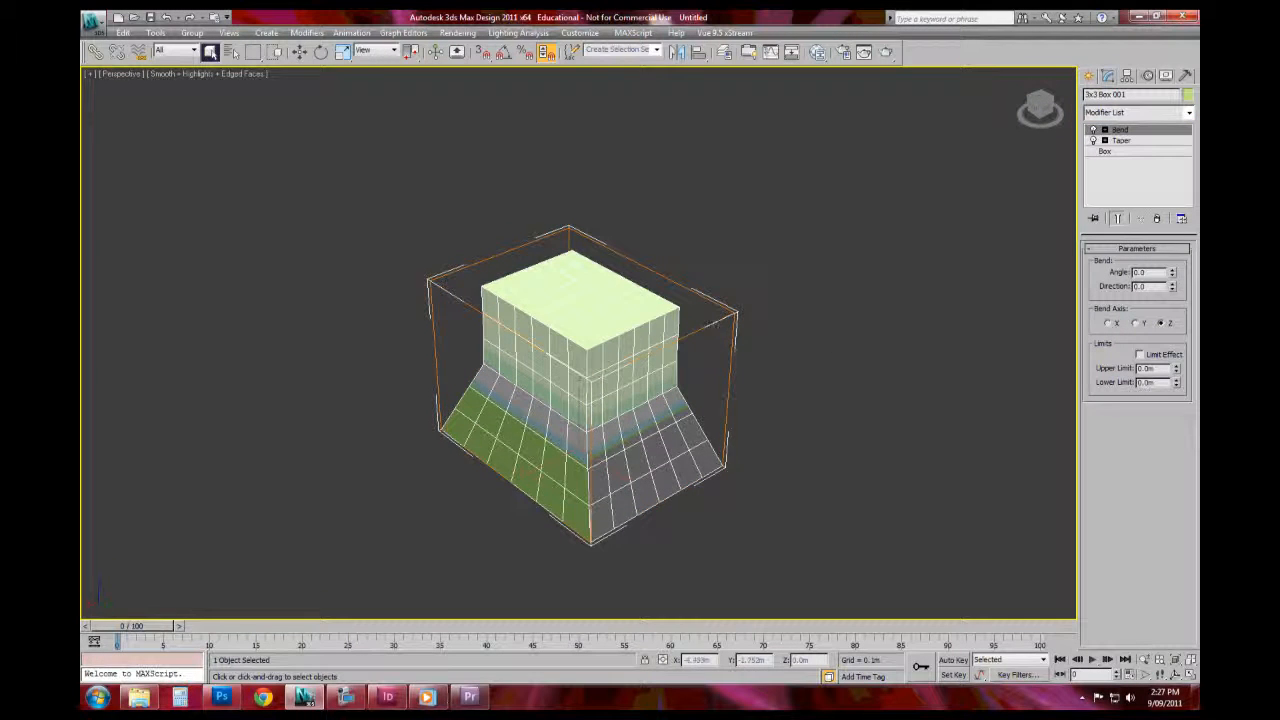
{"action": "middle_click_drag", "start_coordinate": [629, 344], "coordinate": [745, 296], "text": "alt"}
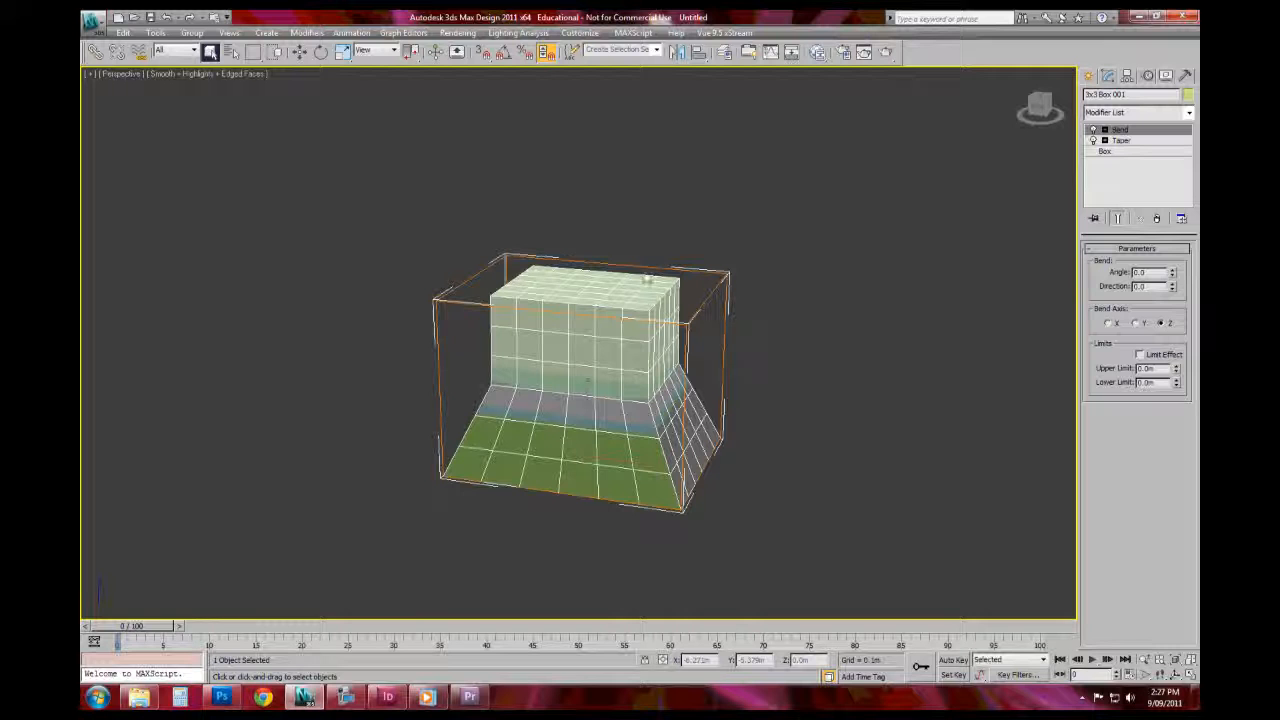
{"action": "left_click_drag", "start_coordinate": [1174, 272], "coordinate": [1158, 185]}
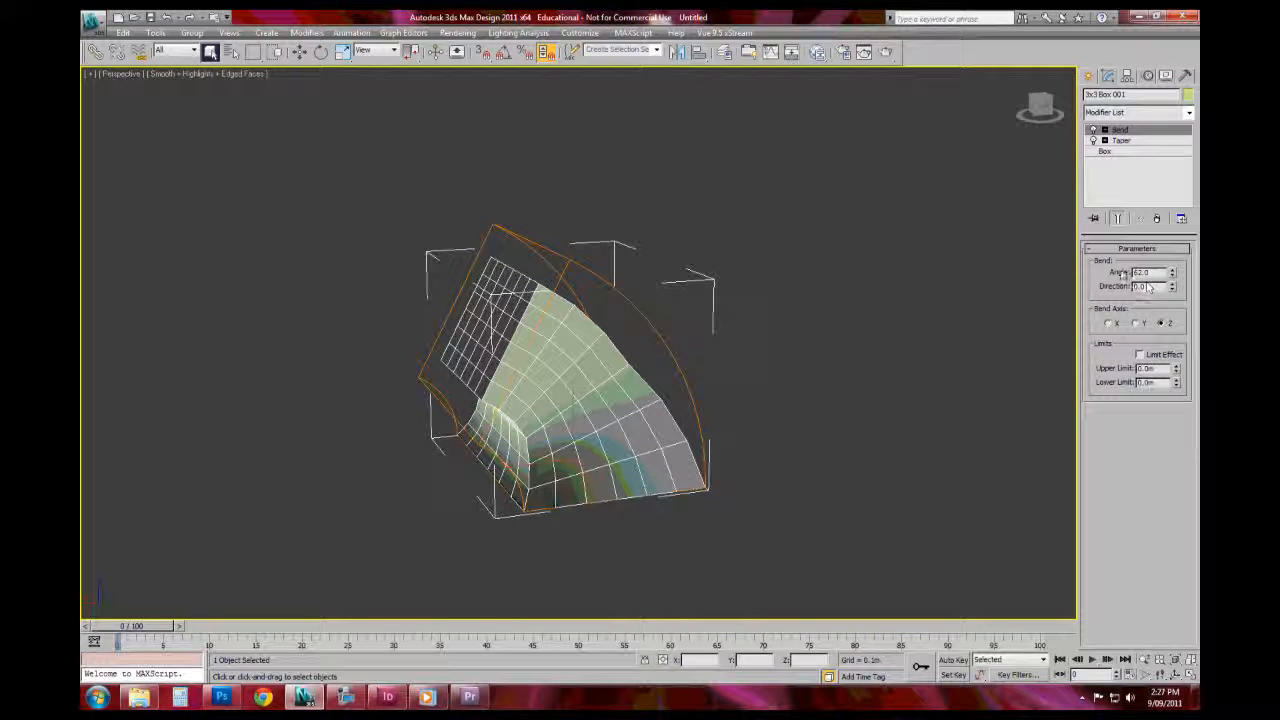
{"action": "middle_click_drag", "start_coordinate": [738, 343], "coordinate": [725, 312], "text": "alt"}
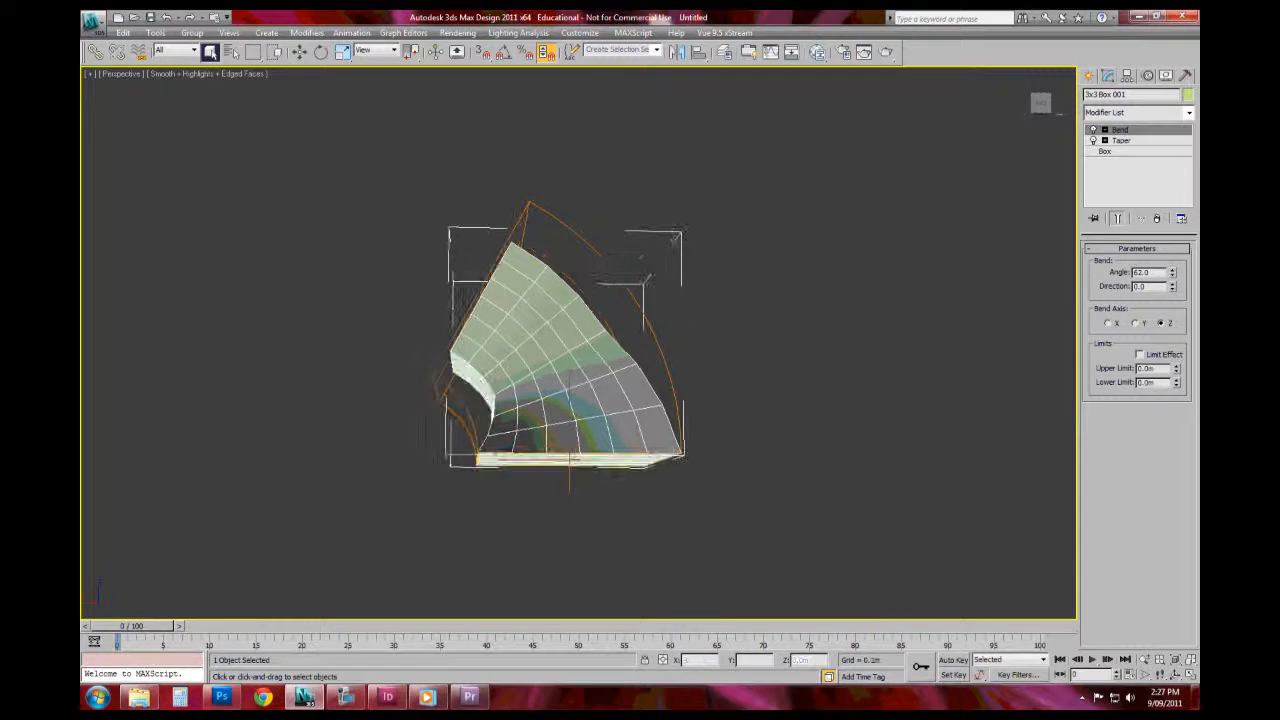
Step: Increase the bend angle to 90 and check the curve in the Front view of the four-viewport layout
{"action": "left_click_drag", "start_coordinate": [1173, 272], "coordinate": [1168, 232]}
{"action": "middle_click_drag", "start_coordinate": [664, 296], "coordinate": [630, 328], "text": "alt"}
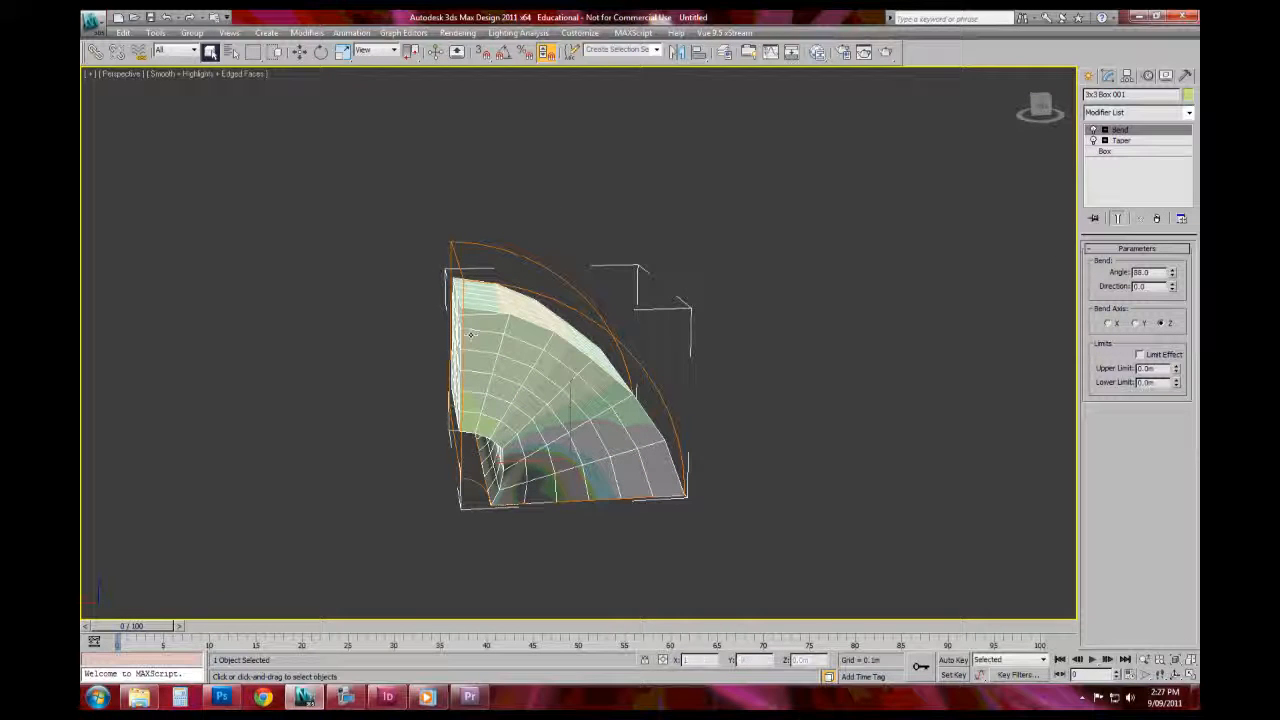
{"action": "left_click", "coordinate": [1190, 674]}
{"action": "left_click", "coordinate": [764, 251]}
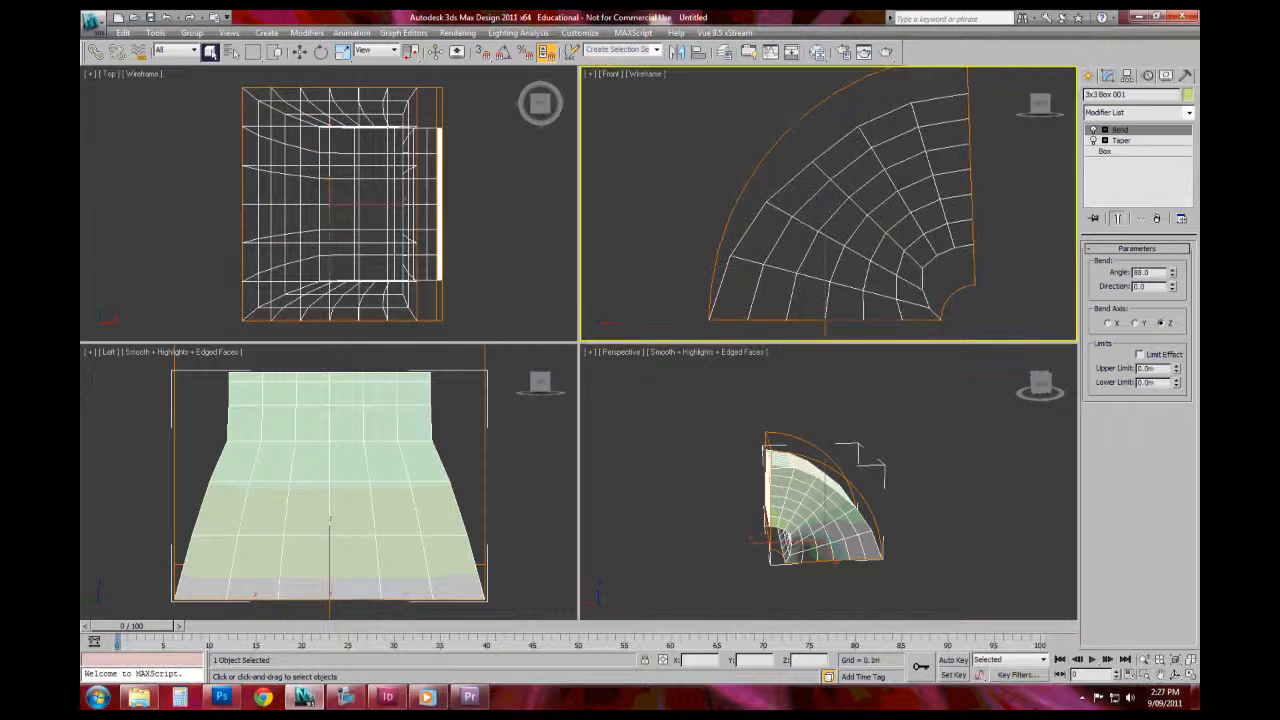
{"action": "type", "text": "90"}
{"action": "key", "text": "Tab"}
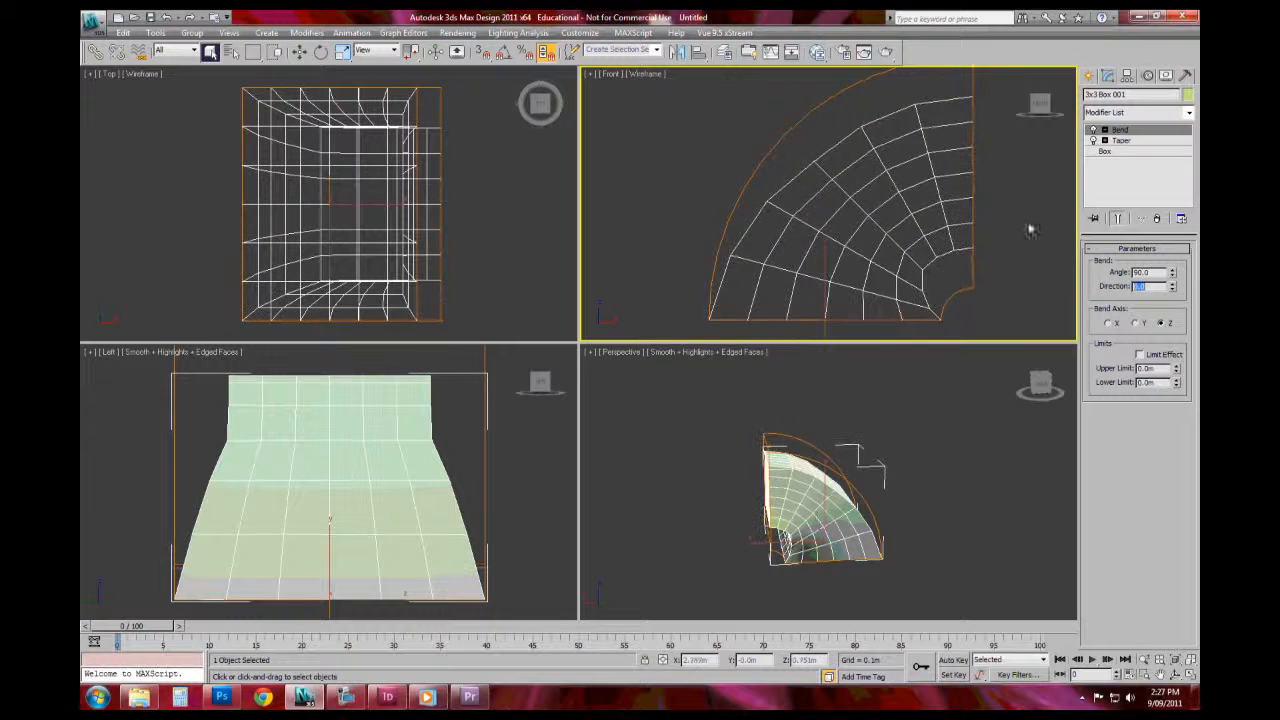
{"action": "middle_click_drag", "start_coordinate": [950, 138], "coordinate": [866, 137]}
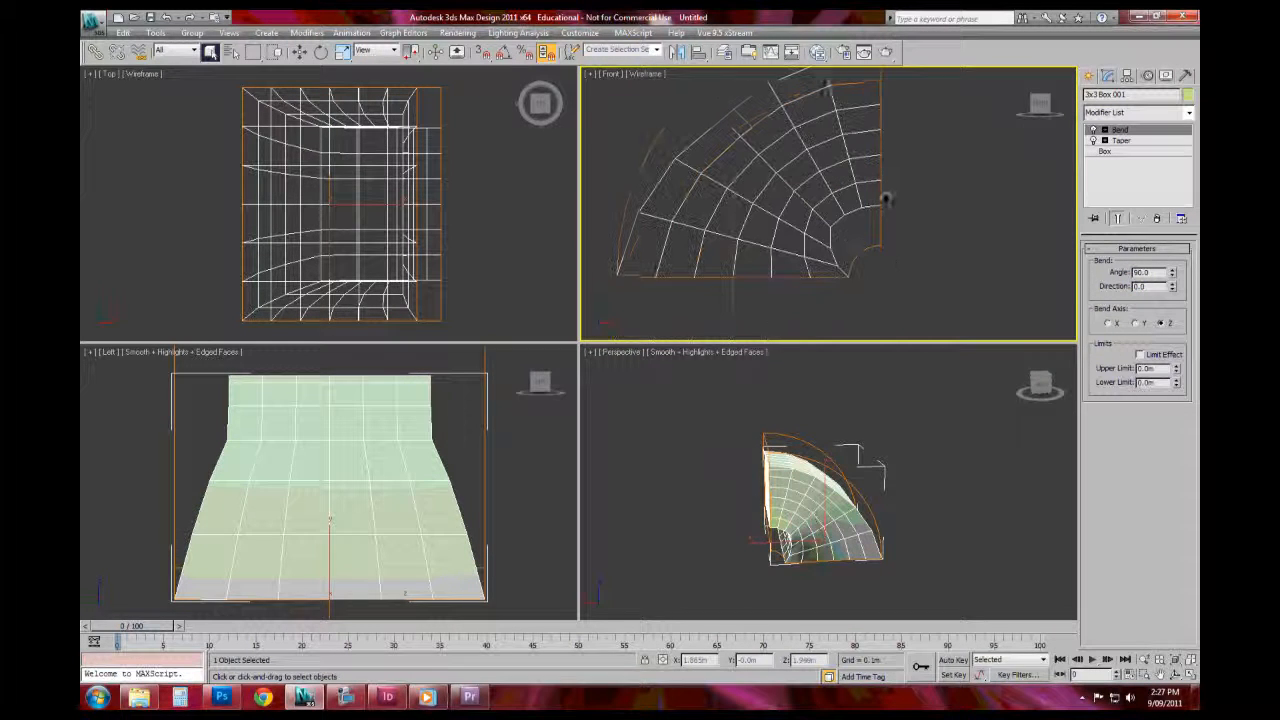
Step: Try the Bend axis on Y and X, comparing the deformed box in the Front and Perspective views
{"action": "left_click", "coordinate": [1135, 324]}
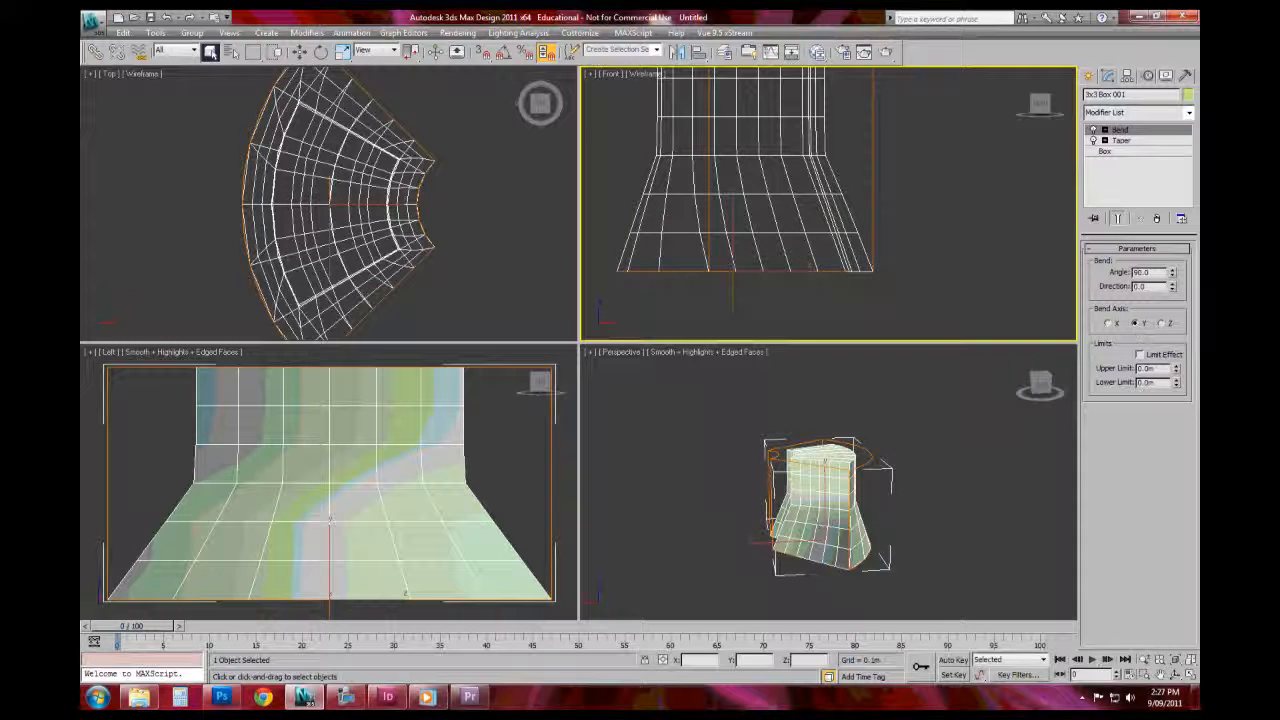
{"action": "left_click", "coordinate": [1189, 675]}
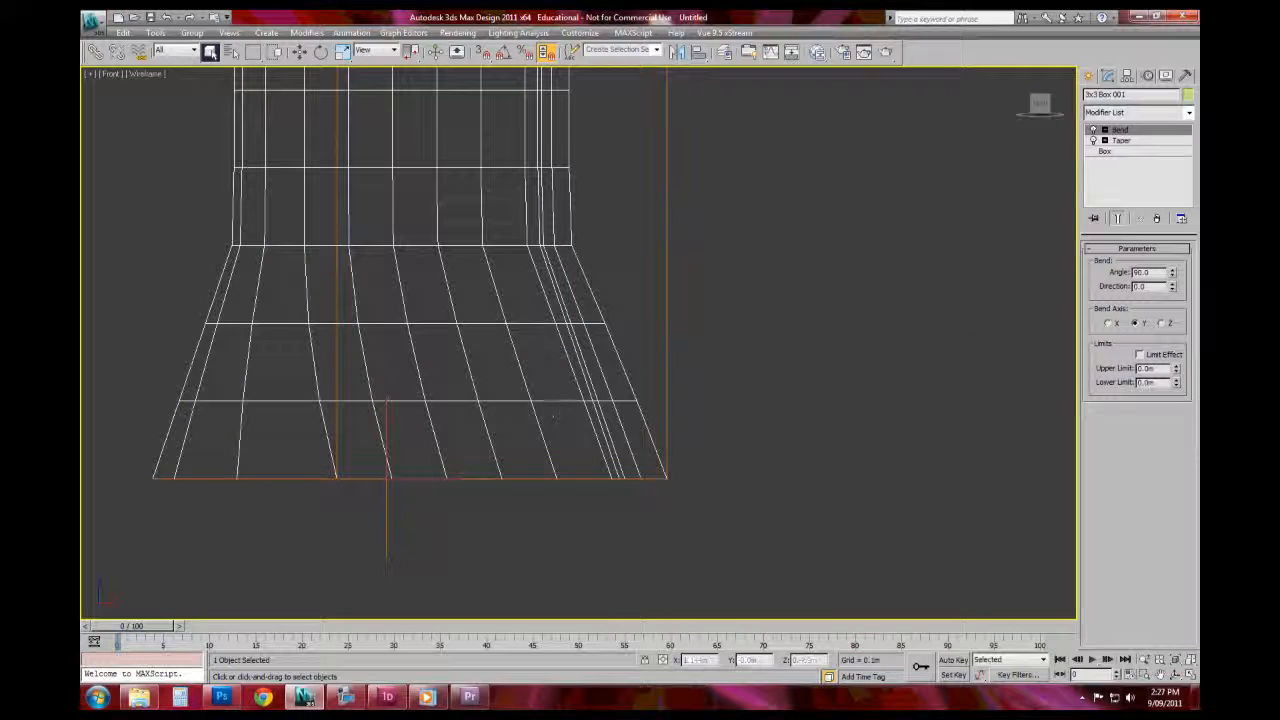
{"action": "left_click", "coordinate": [1189, 675]}
{"action": "left_click", "coordinate": [1189, 675]}
{"action": "middle_click_drag", "start_coordinate": [643, 386], "coordinate": [694, 491], "text": "alt"}
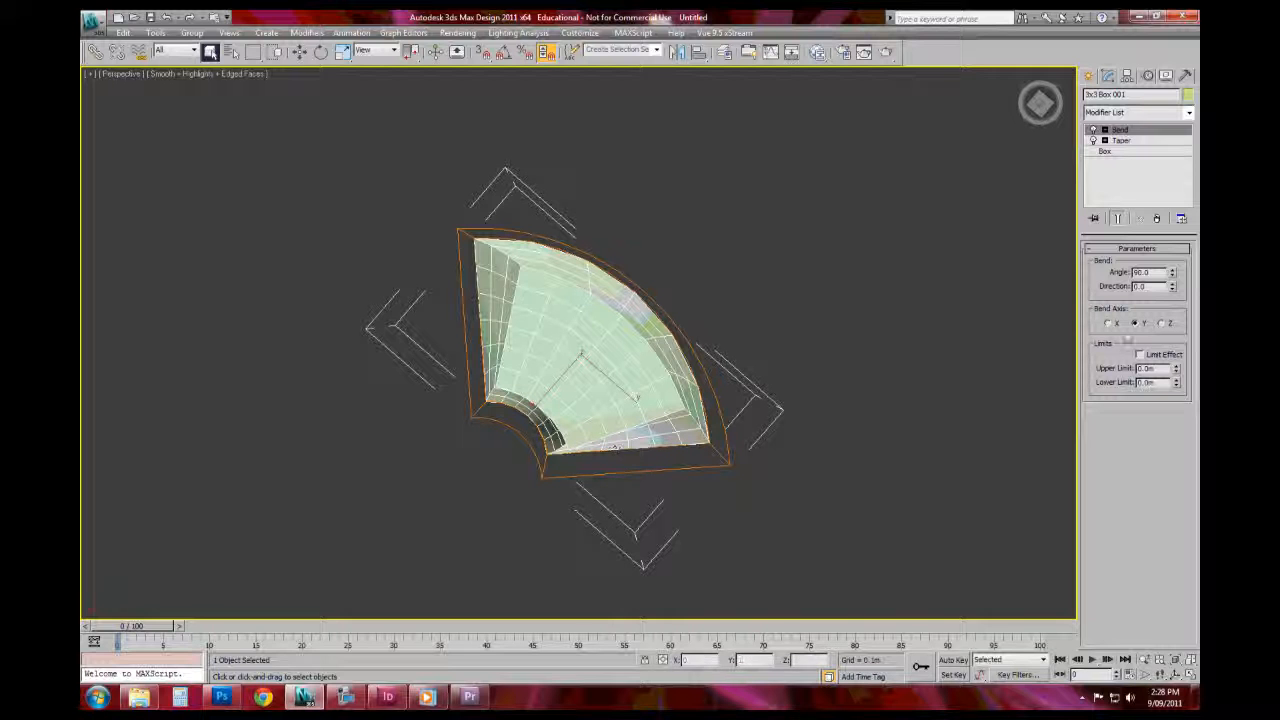
{"action": "left_click", "coordinate": [1106, 324]}
{"action": "middle_click_drag", "start_coordinate": [943, 406], "coordinate": [648, 428], "text": "alt"}
Step: Turn on Limit Effect for the Bend, set its upper limit to 1 m and raise it to about 2.47 m
{"action": "left_click", "coordinate": [1139, 355]}
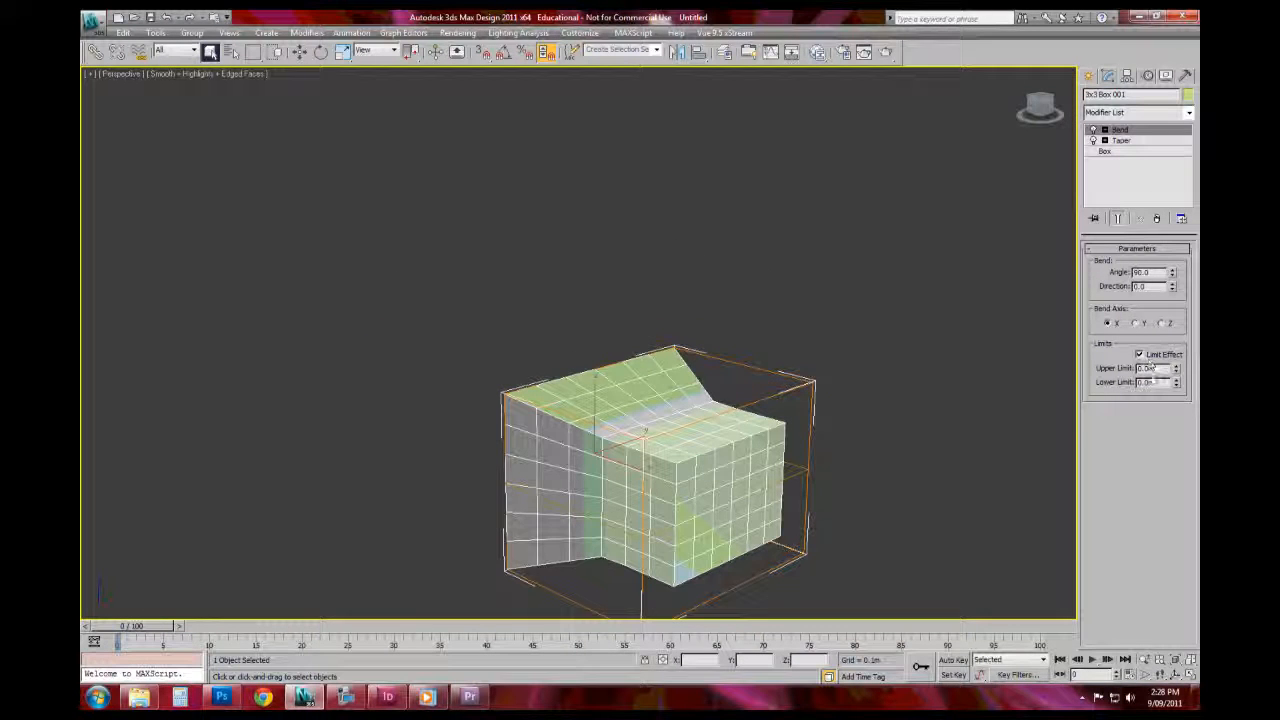
{"action": "type", "text": "1"}
{"action": "key", "text": "Tab"}
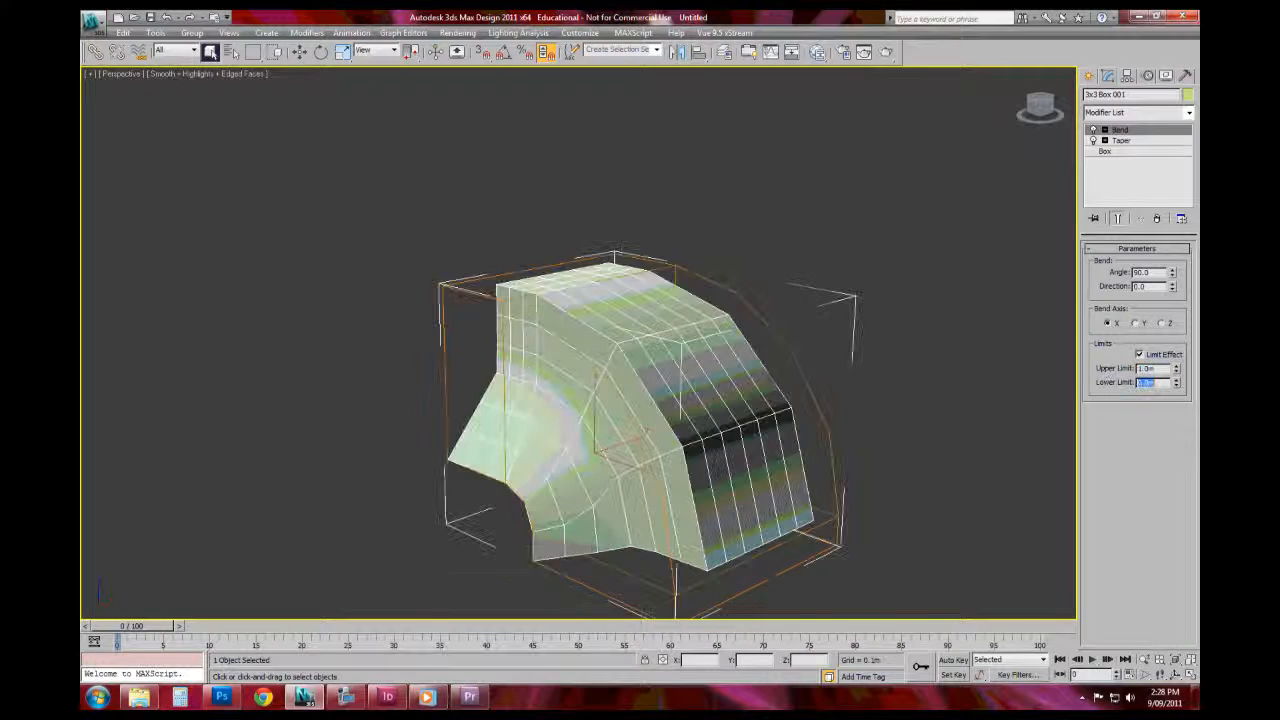
{"action": "left_click_drag", "start_coordinate": [1177, 367], "coordinate": [1170, 265]}
Step: Set the Bend axis to Z and lower the bend's upper limit to about 0.52 m
{"action": "left_click", "coordinate": [1162, 323]}
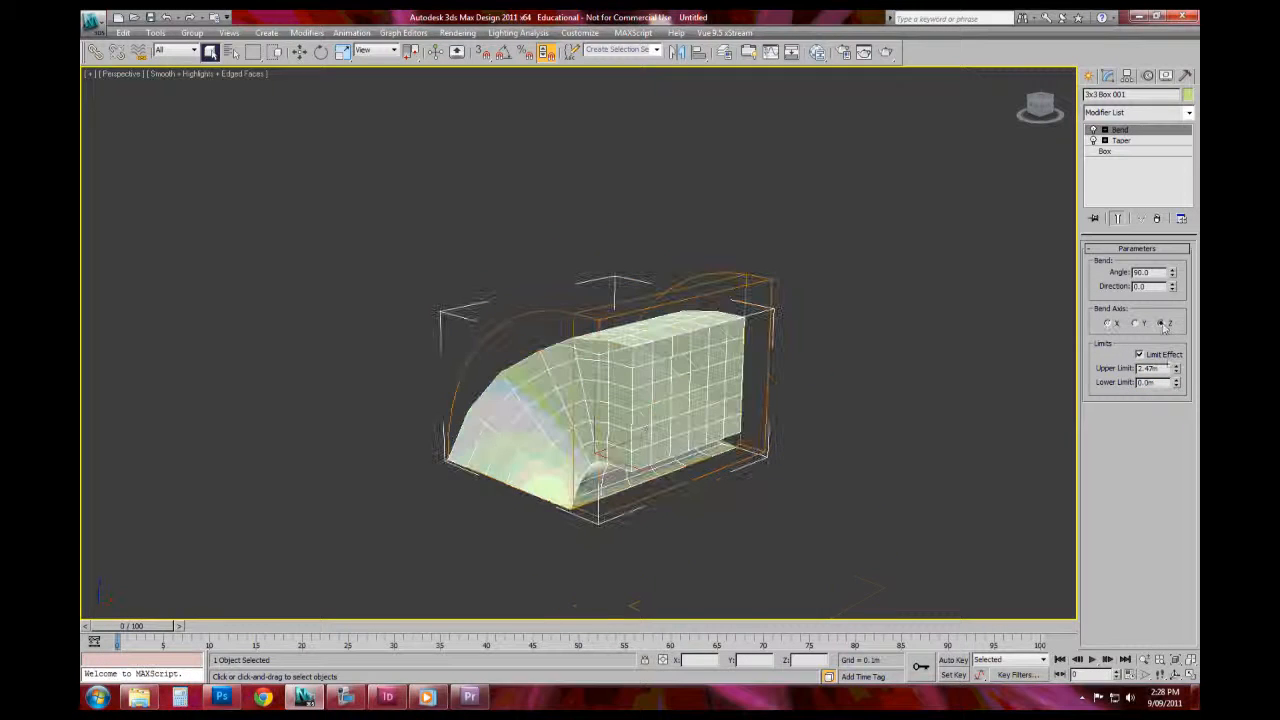
{"action": "left_click_drag", "start_coordinate": [1178, 368], "coordinate": [1171, 423]}
{"action": "middle_click_drag", "start_coordinate": [762, 390], "coordinate": [849, 371], "text": "alt"}
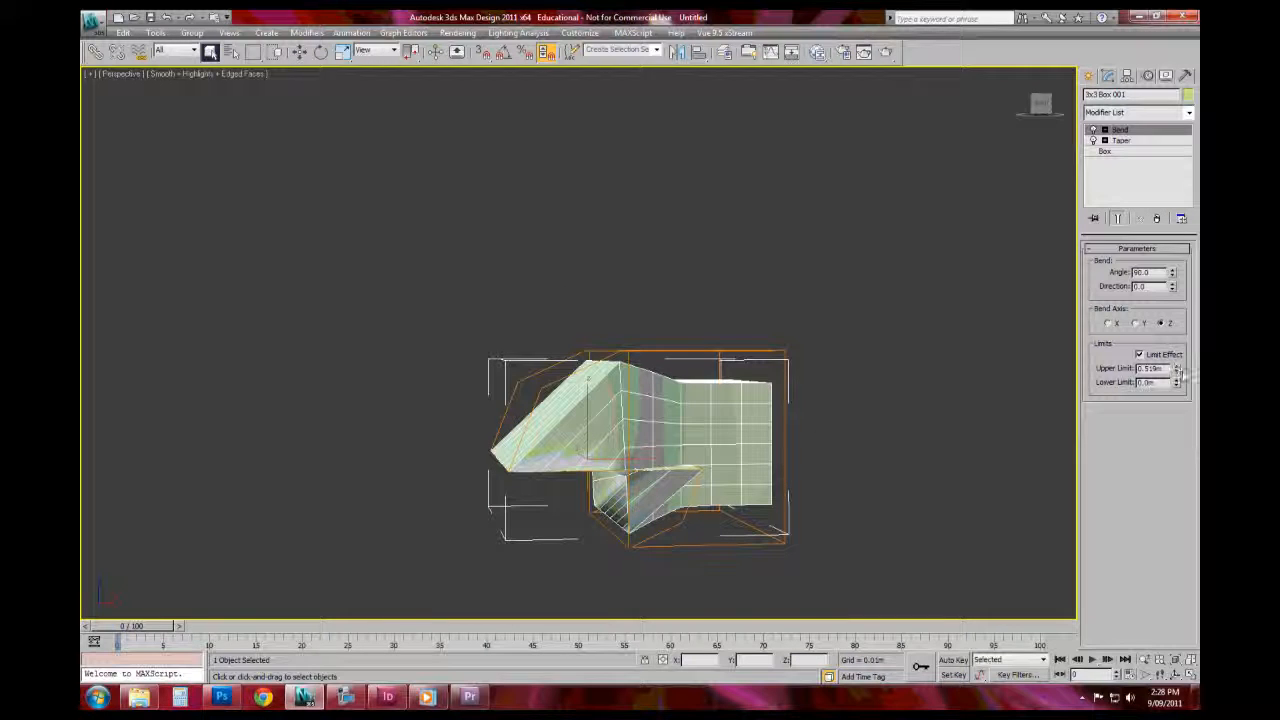
Step: Set the Bend's upper limit to 1 m and raise it gradually to about 3.2 m
{"action": "left_click_drag", "start_coordinate": [1176, 370], "coordinate": [1176, 290]}
{"action": "left_click_drag", "start_coordinate": [1088, 115], "coordinate": [1072, 18]}
{"action": "right_click", "coordinate": [1072, 18]}
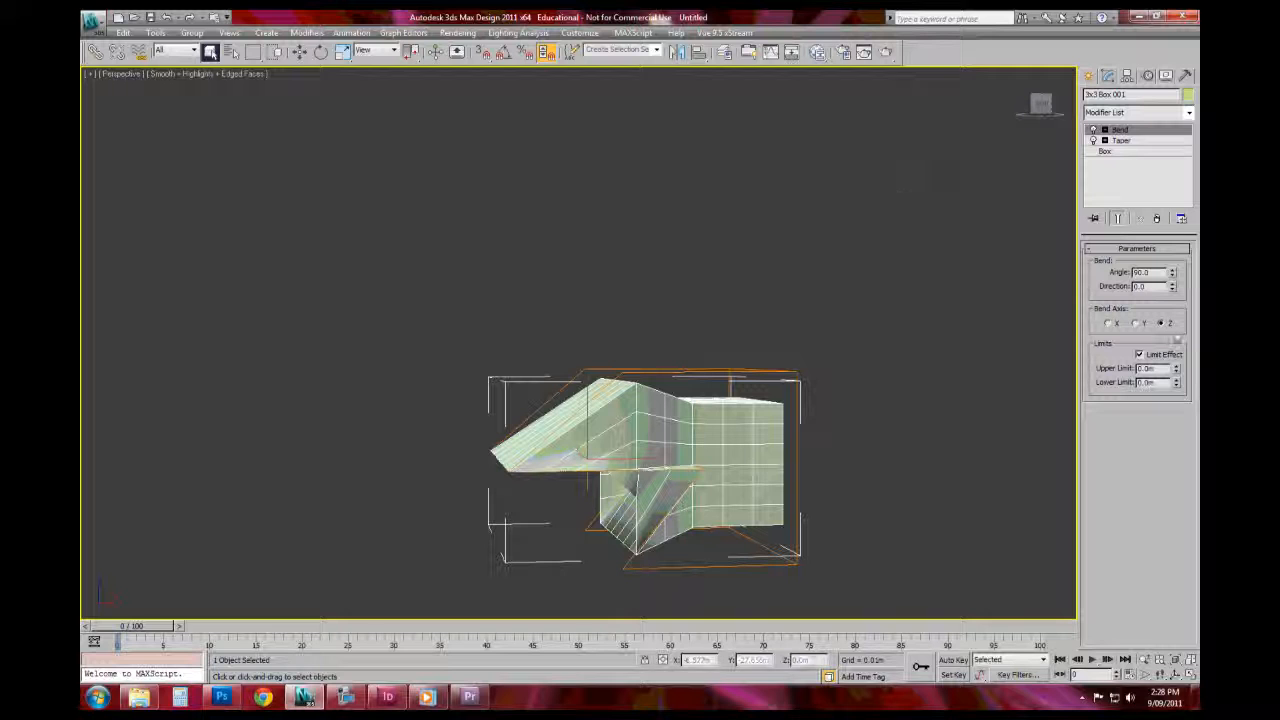
{"action": "double_click", "coordinate": [1150, 368]}
{"action": "type", "text": "1"}
{"action": "key", "text": "Tab"}
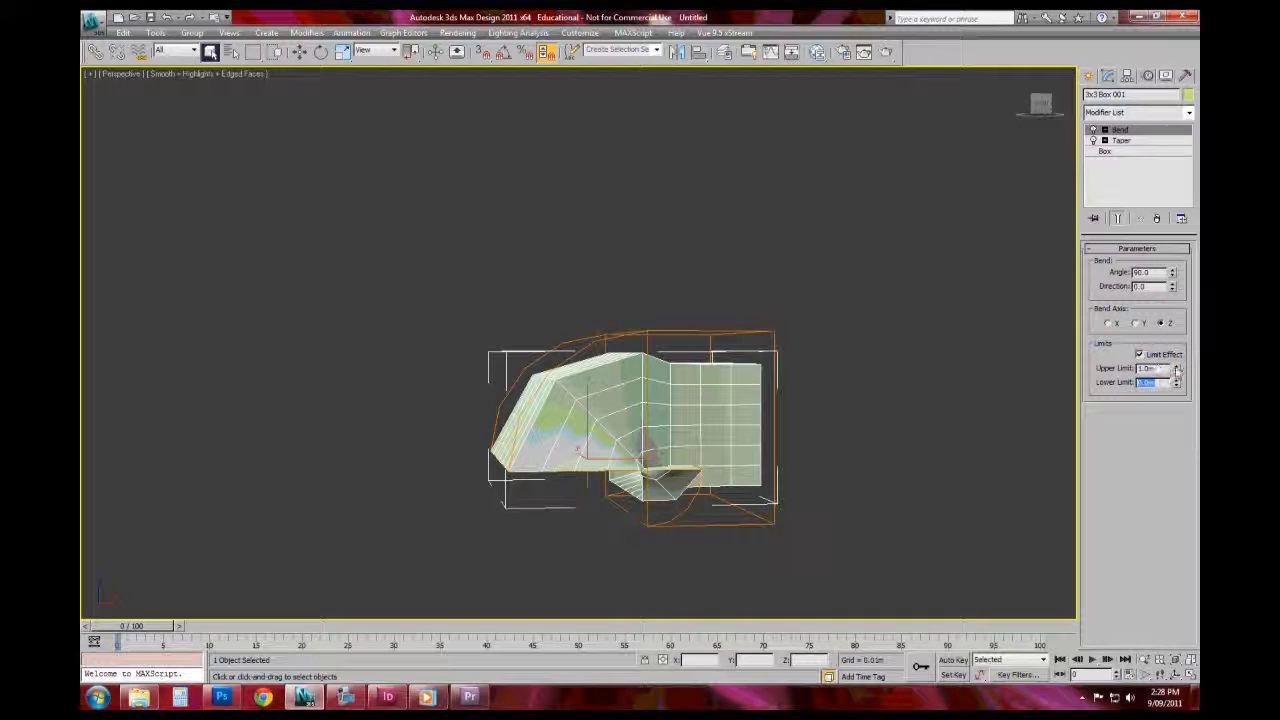
{"action": "left_click_drag", "start_coordinate": [1176, 370], "coordinate": [1150, 200]}
{"action": "middle_click_drag", "start_coordinate": [914, 317], "coordinate": [717, 390], "text": "alt"}
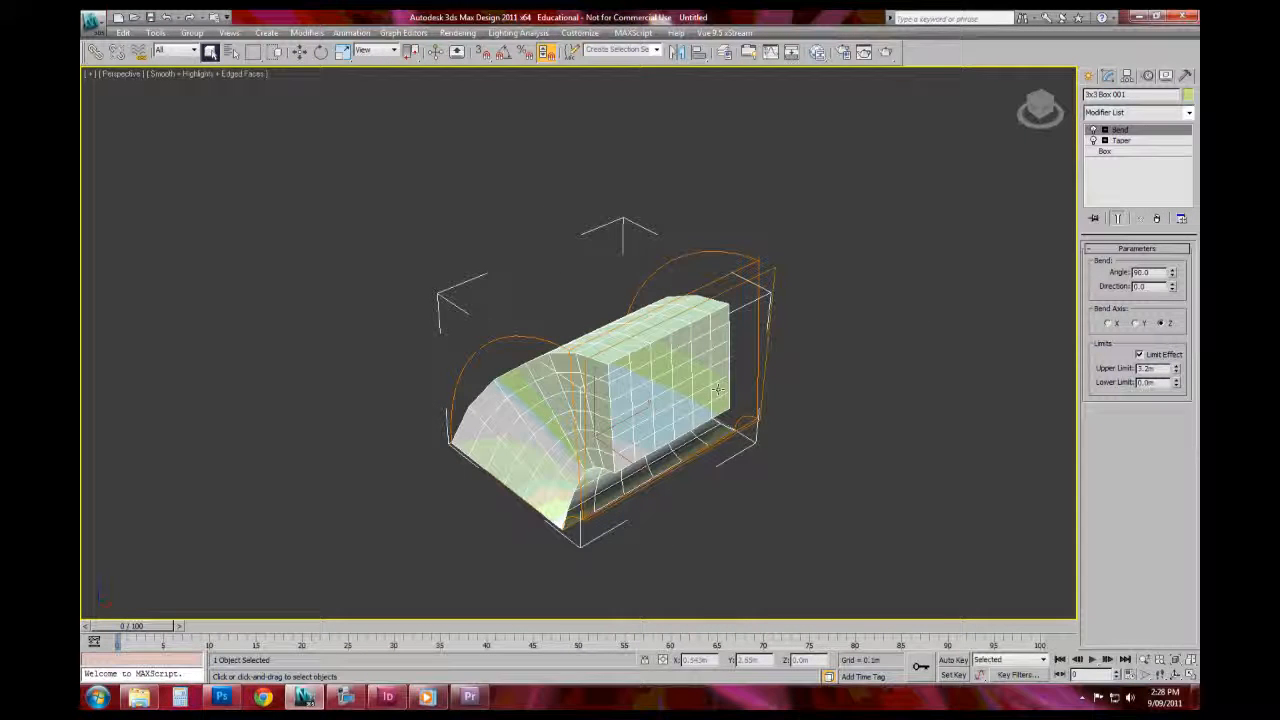
Step: Move the Bend modifier below Taper in the stack and turn off the Bend's Limit Effect
{"action": "middle_click_drag", "start_coordinate": [754, 329], "coordinate": [914, 357], "text": "alt"}
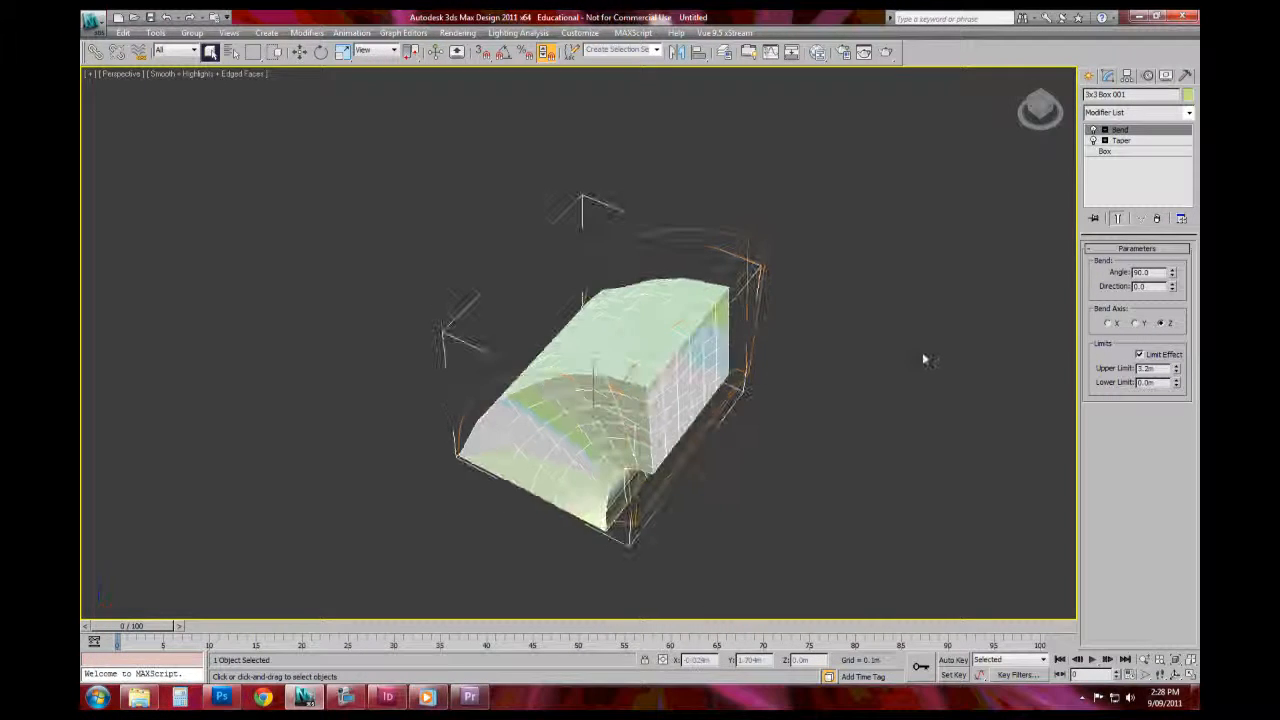
{"action": "left_click_drag", "start_coordinate": [1150, 130], "coordinate": [1148, 132]}
{"action": "middle_click_drag", "start_coordinate": [770, 328], "coordinate": [769, 315], "text": "alt"}
{"action": "left_click", "coordinate": [1139, 141]}
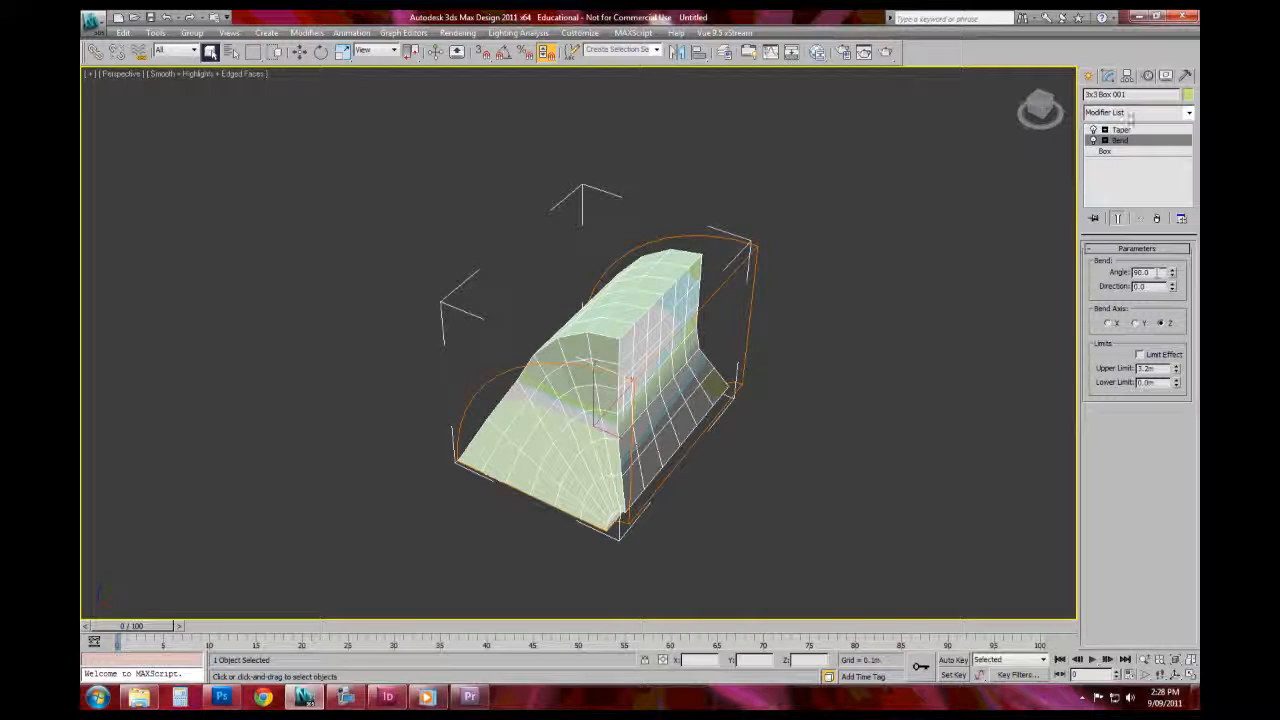
Step: Turn off the Taper's Limit Effect and move the Bend modifier back above Taper
{"action": "left_click", "coordinate": [1120, 131]}
{"action": "left_click", "coordinate": [1139, 382]}
{"action": "middle_click_drag", "start_coordinate": [711, 309], "coordinate": [730, 275], "text": "alt"}
{"action": "left_click_drag", "start_coordinate": [1119, 140], "coordinate": [1119, 128]}
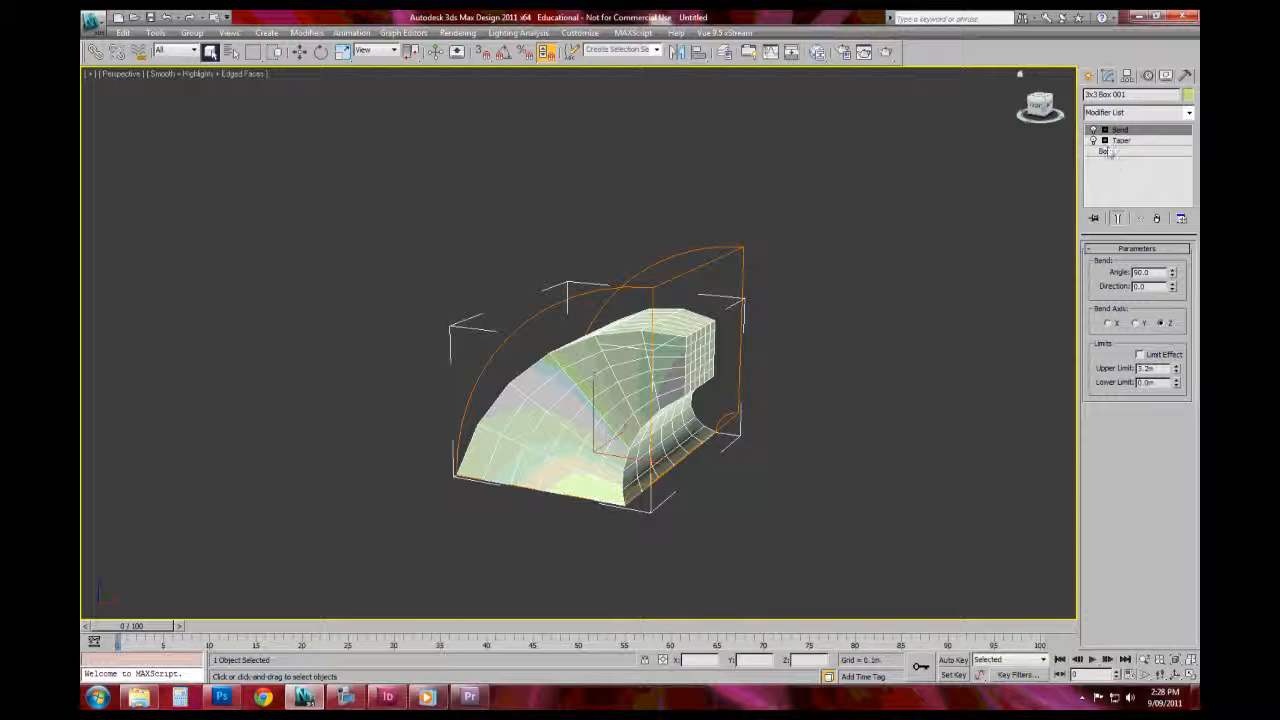
Step: Switch the Taper and Bend modifiers off and on individually to compare their effects on the box
{"action": "left_click", "coordinate": [1093, 140]}
{"action": "left_click", "coordinate": [1093, 141]}
{"action": "left_click", "coordinate": [1094, 130]}
{"action": "left_click", "coordinate": [1094, 130]}
{"action": "middle_click_drag", "start_coordinate": [725, 352], "coordinate": [690, 361], "text": "alt"}
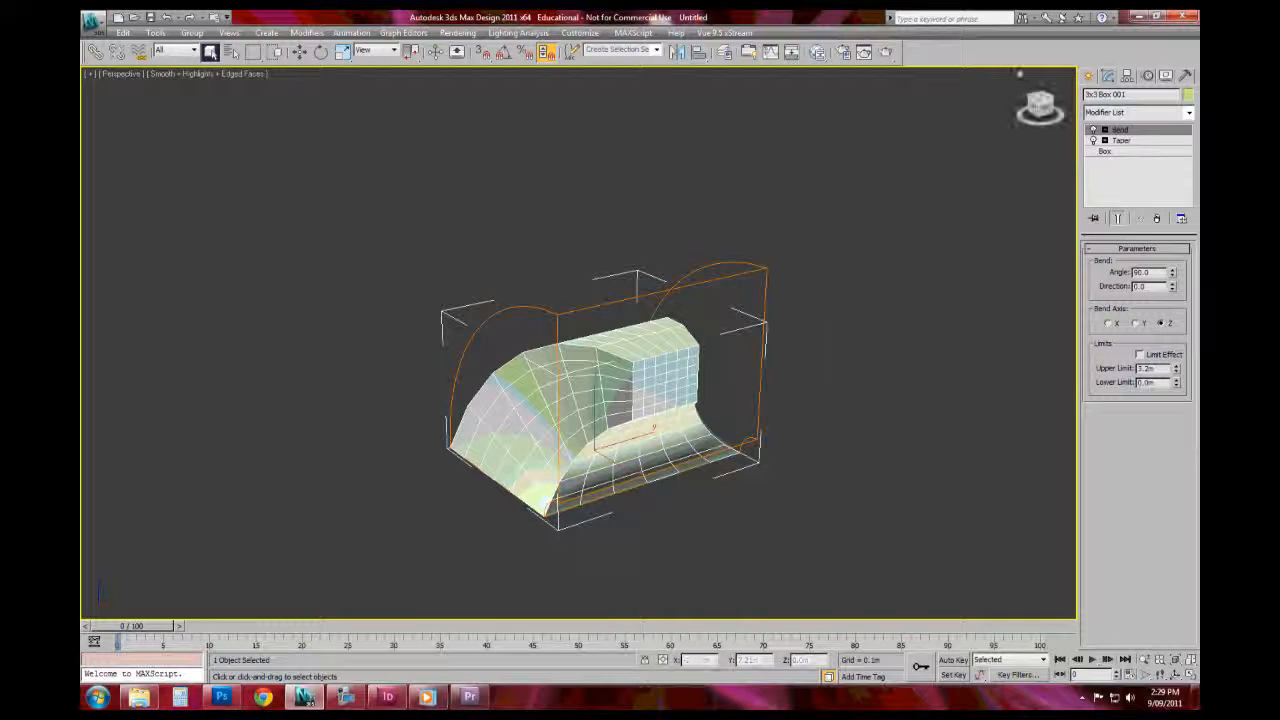
Step: Browse the available modifiers, including the object-space ones, without applying any
{"action": "left_click", "coordinate": [1189, 112]}
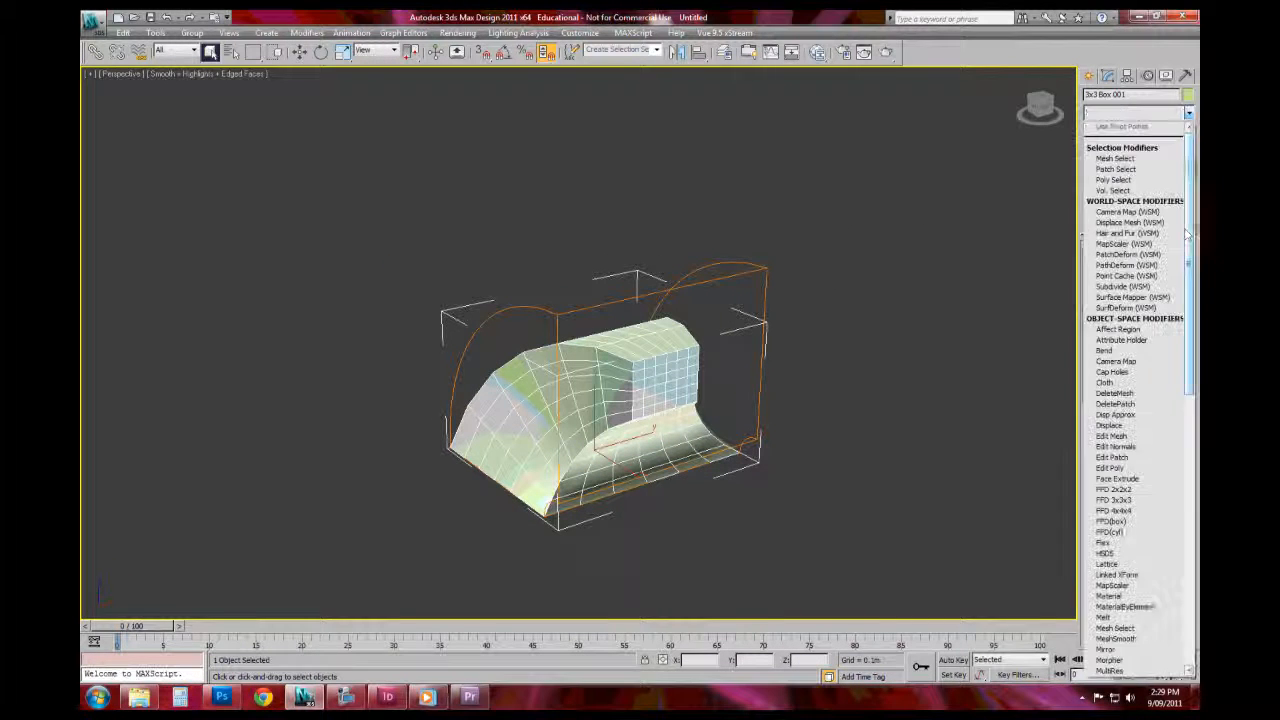
{"action": "left_click_drag", "start_coordinate": [1192, 212], "coordinate": [1172, 280]}
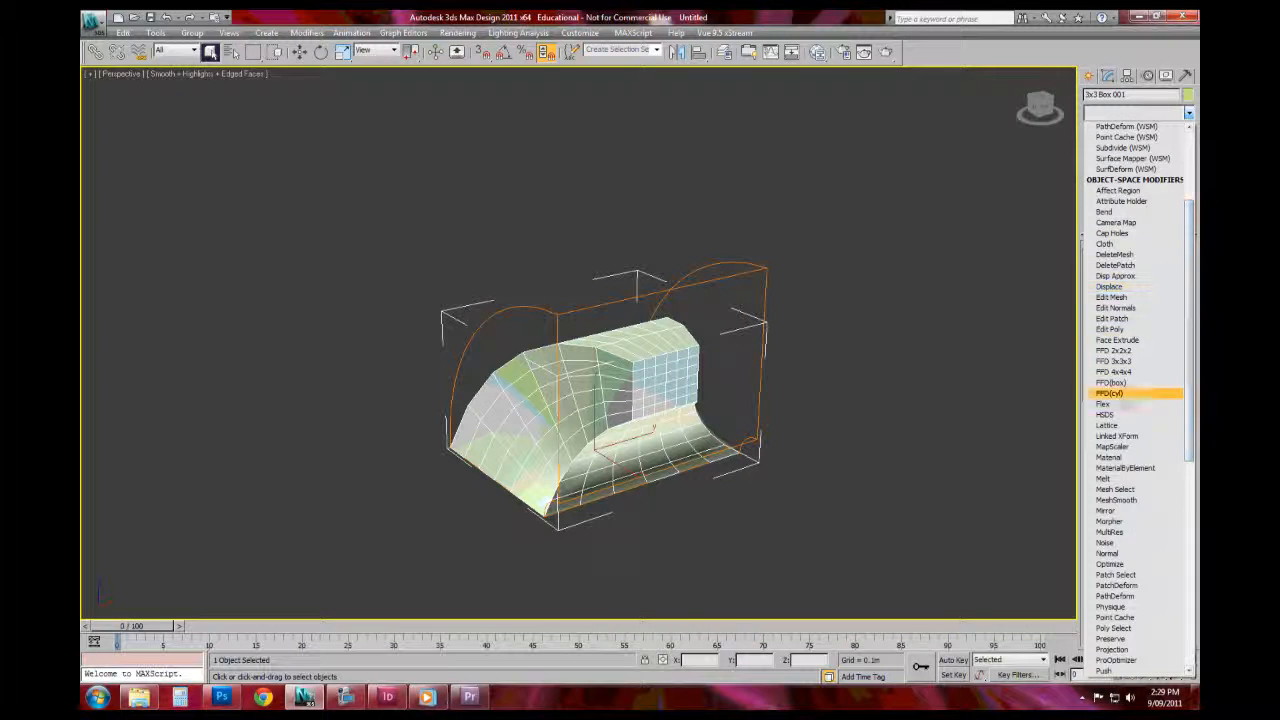
{"action": "left_click", "coordinate": [889, 263]}
Step: Look up "bend" in the 3ds Max Design Help index and display the Bend Modifier topic
{"action": "left_click", "coordinate": [675, 32]}
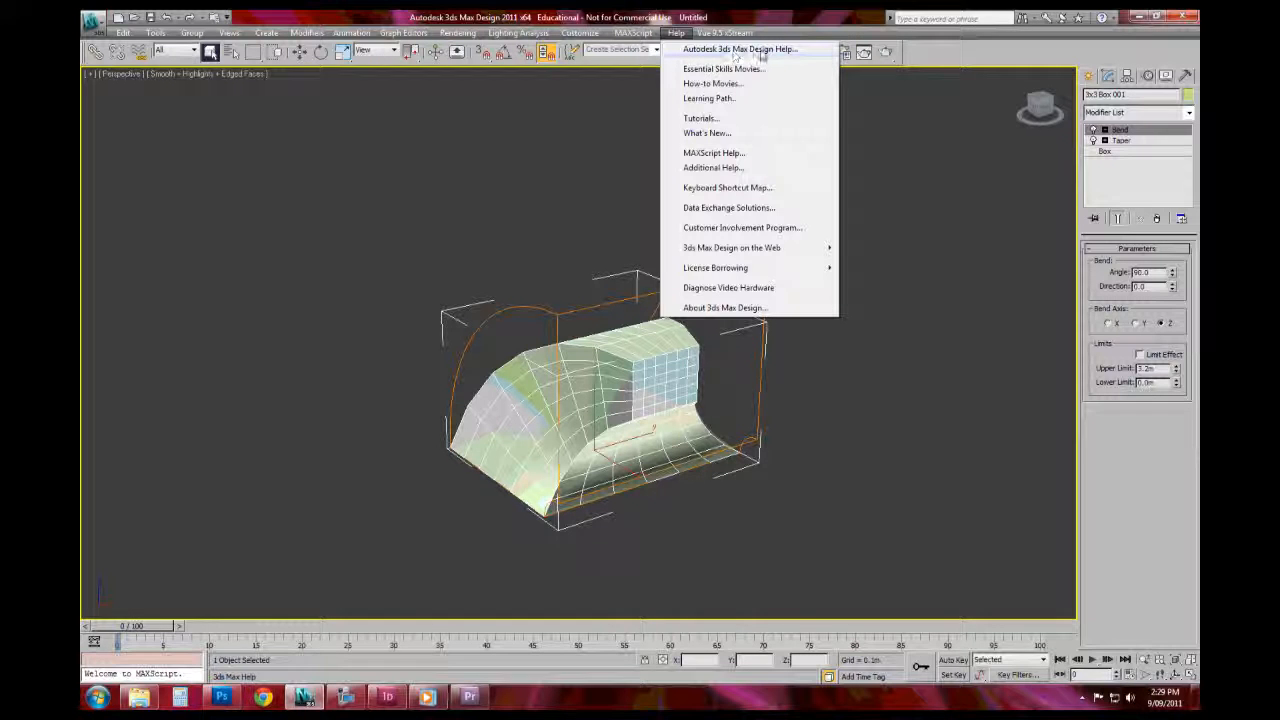
{"action": "left_click", "coordinate": [571, 237]}
{"action": "left_click", "coordinate": [534, 474]}
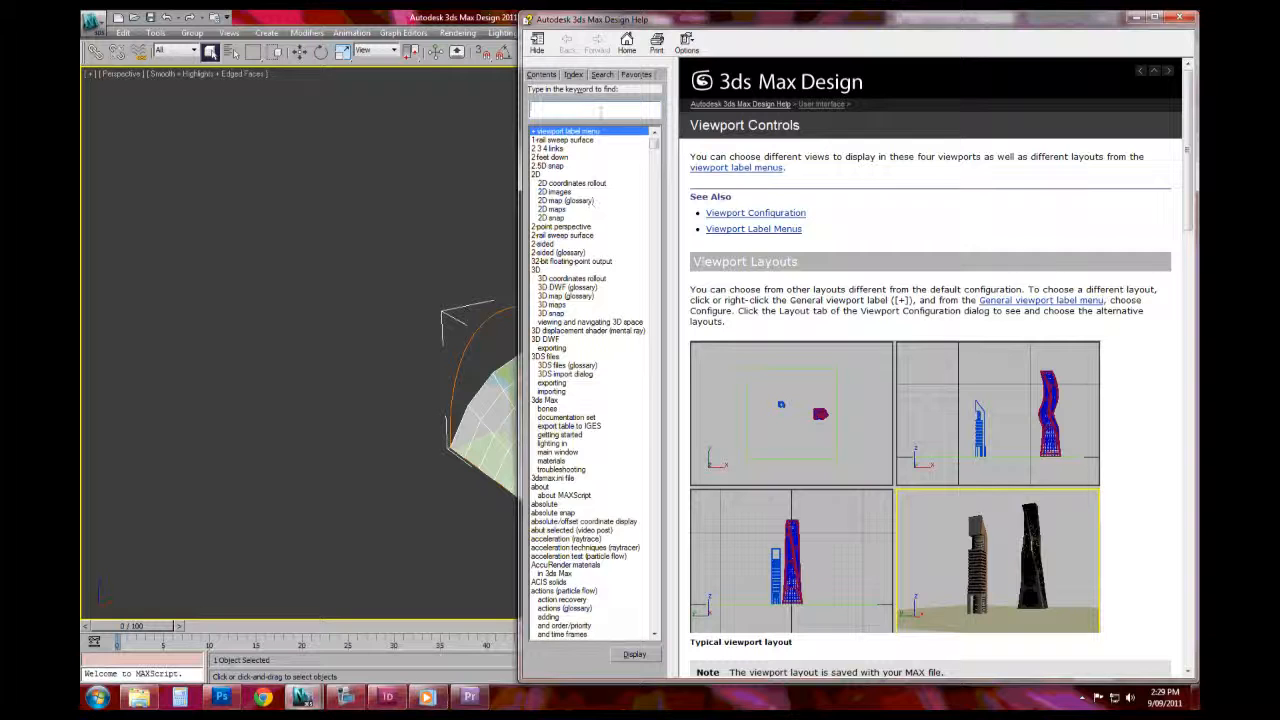
{"action": "type", "text": "bend"}
{"action": "key", "text": "Return"}
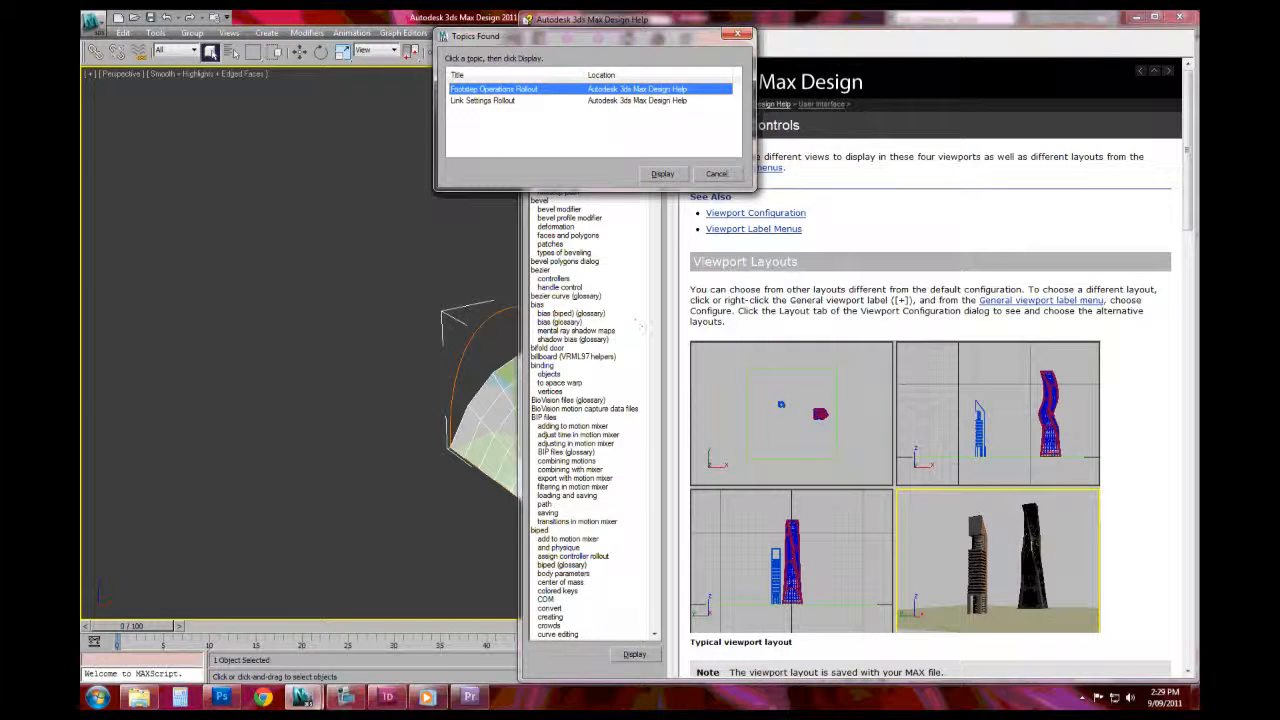
{"action": "left_click", "coordinate": [344, 697]}
{"action": "left_click", "coordinate": [234, 557]}
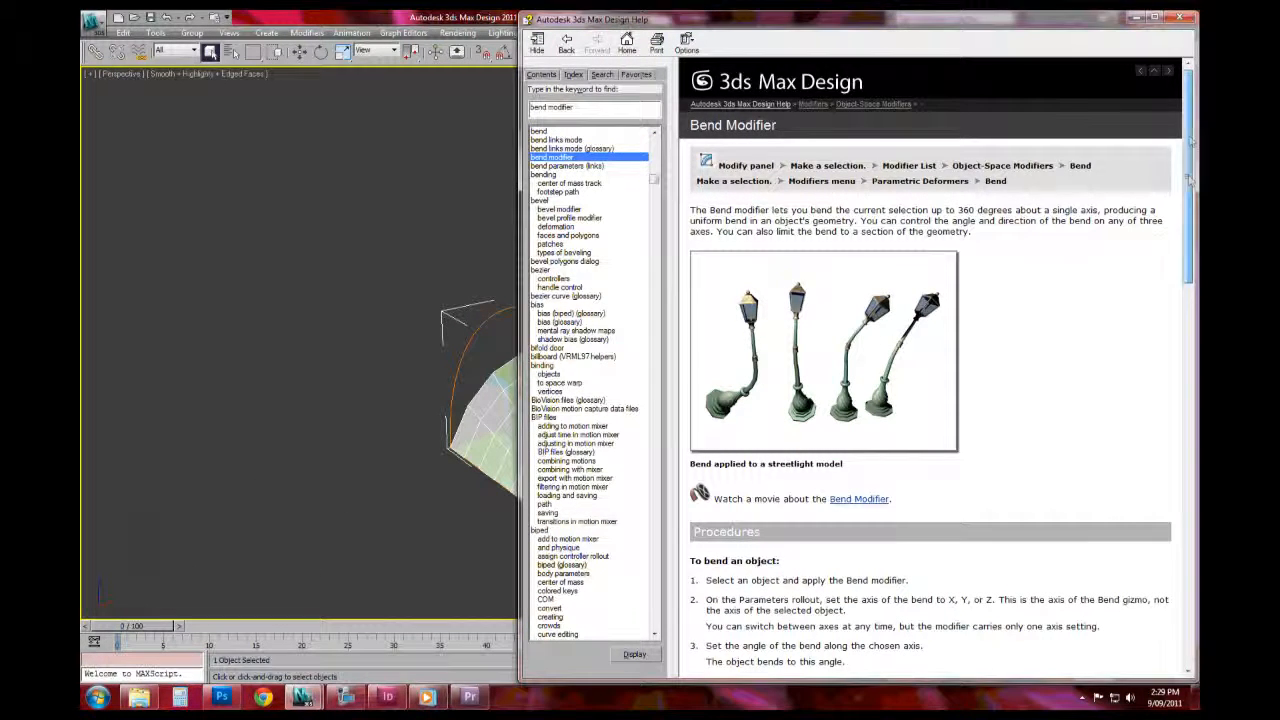
Step: Read the Bend Modifier topic through its procedures and Parameters rollout, and put the help window away
{"action": "scroll", "coordinate": [1190, 142], "scroll_direction": "down", "scroll_amount": 4}
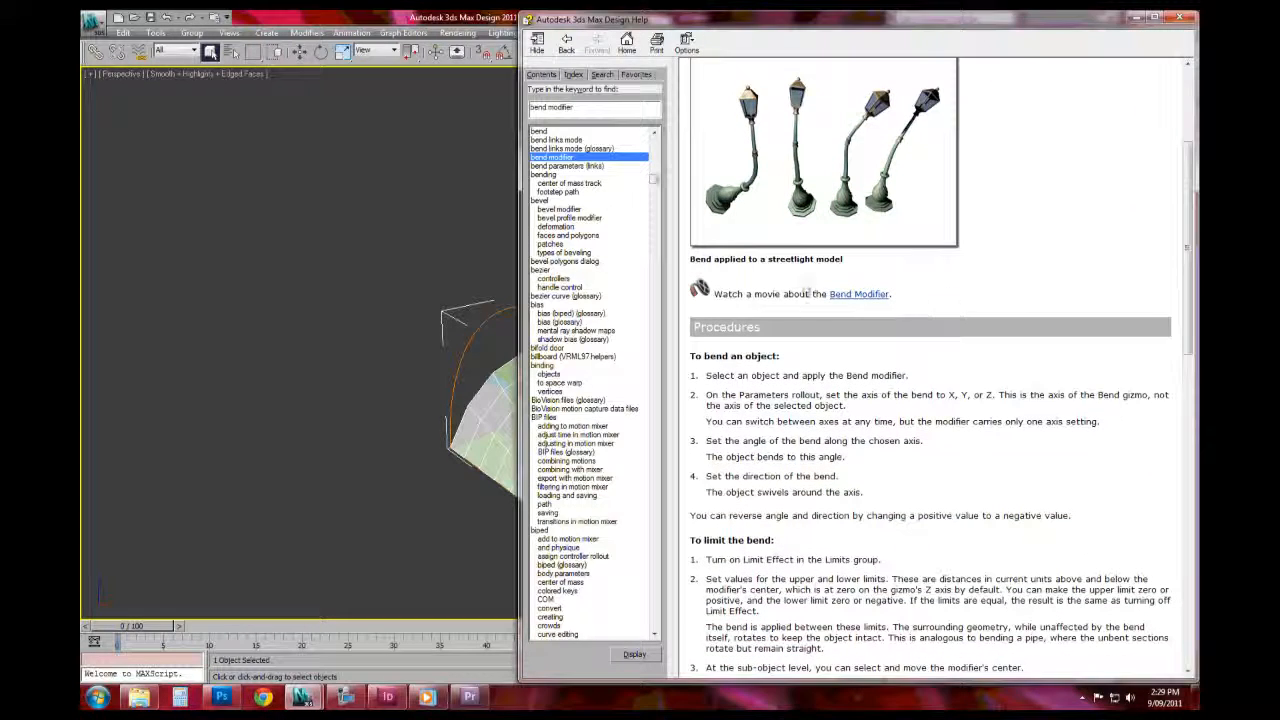
{"action": "scroll", "coordinate": [873, 230], "scroll_direction": "down", "scroll_amount": 9}
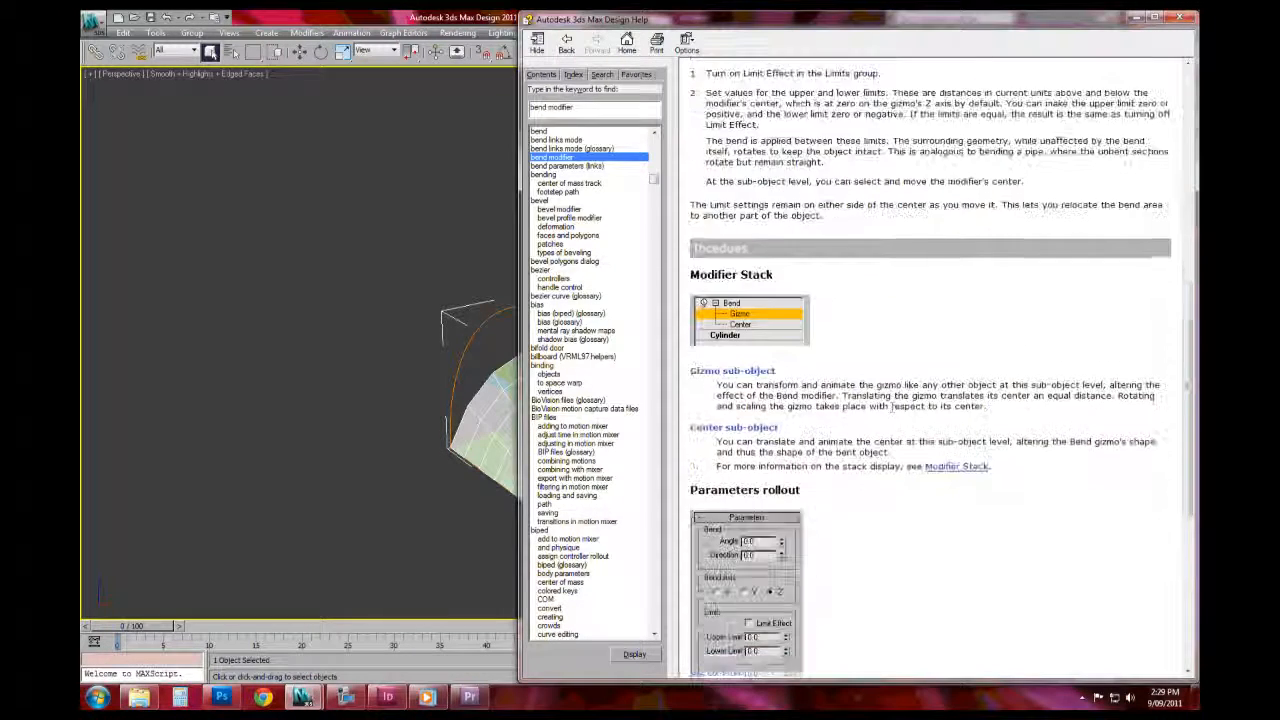
{"action": "left_click", "coordinate": [1137, 18]}
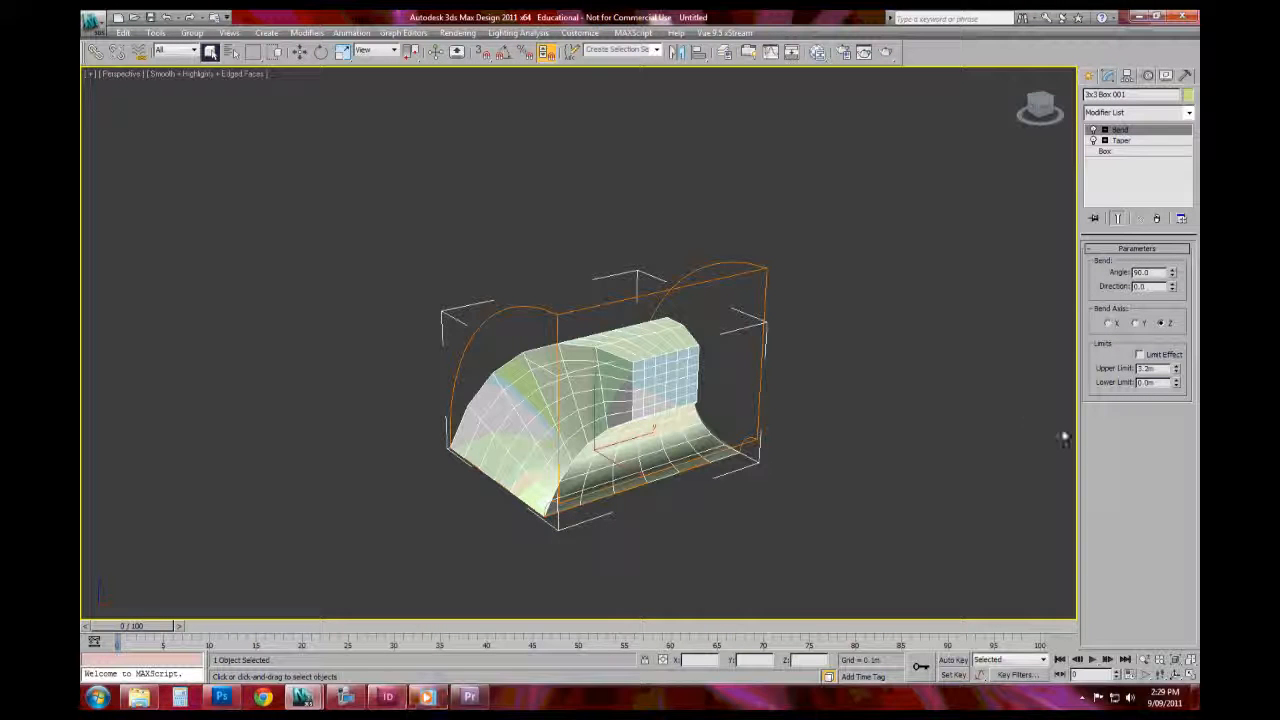
Step: Select the bent box and show the base Box parameters in its modifier stack
{"action": "middle_click_drag", "start_coordinate": [880, 380], "coordinate": [961, 358], "text": "alt"}
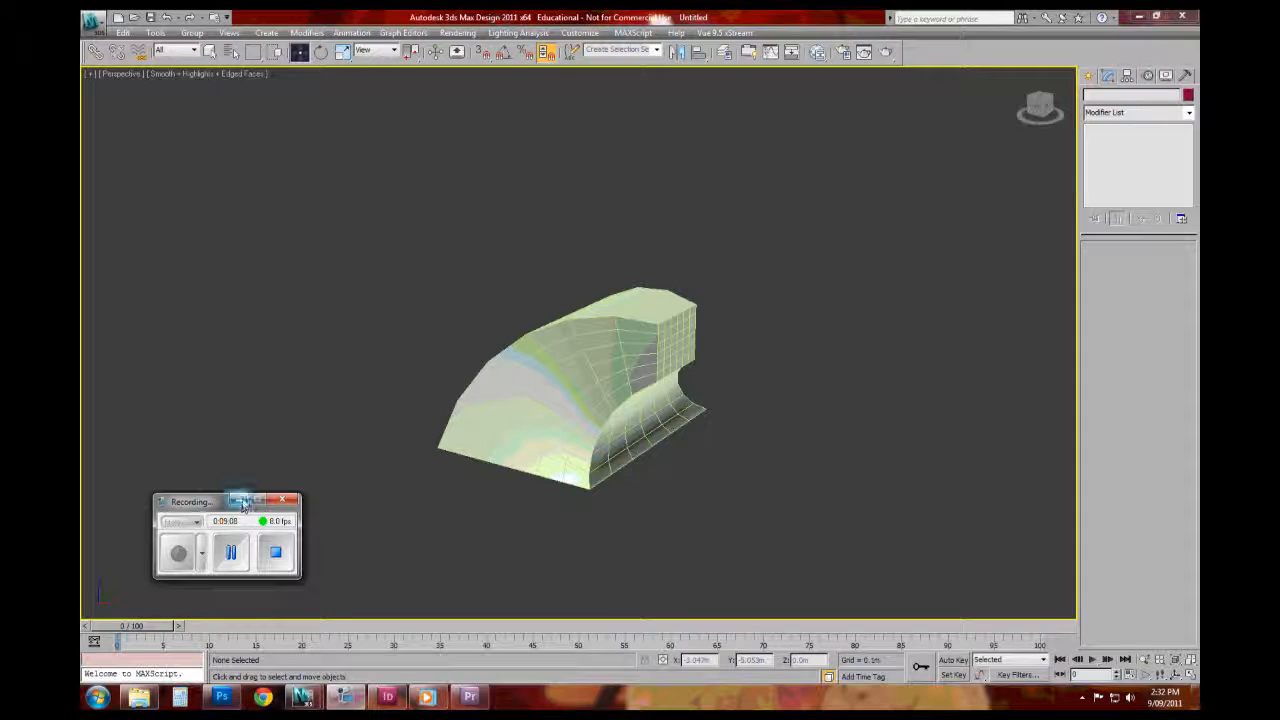
{"action": "left_click", "coordinate": [256, 499]}
{"action": "left_click", "coordinate": [552, 419]}
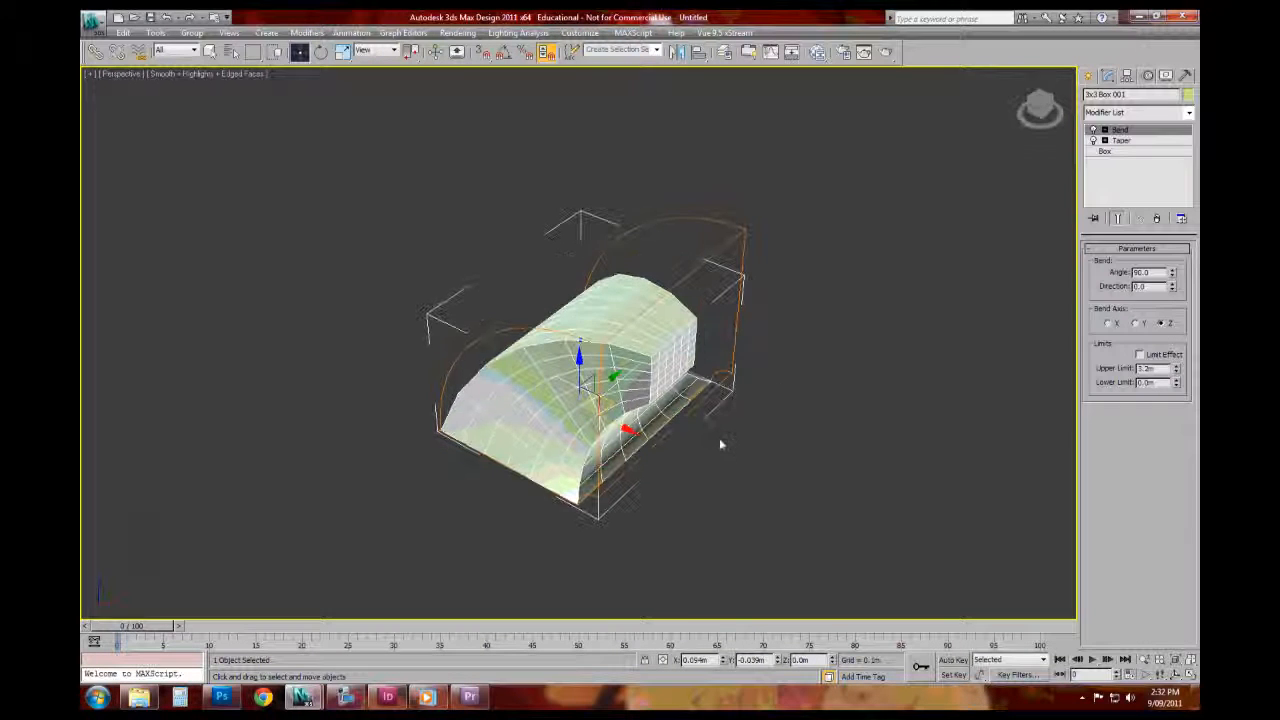
{"action": "left_click", "coordinate": [1146, 151]}
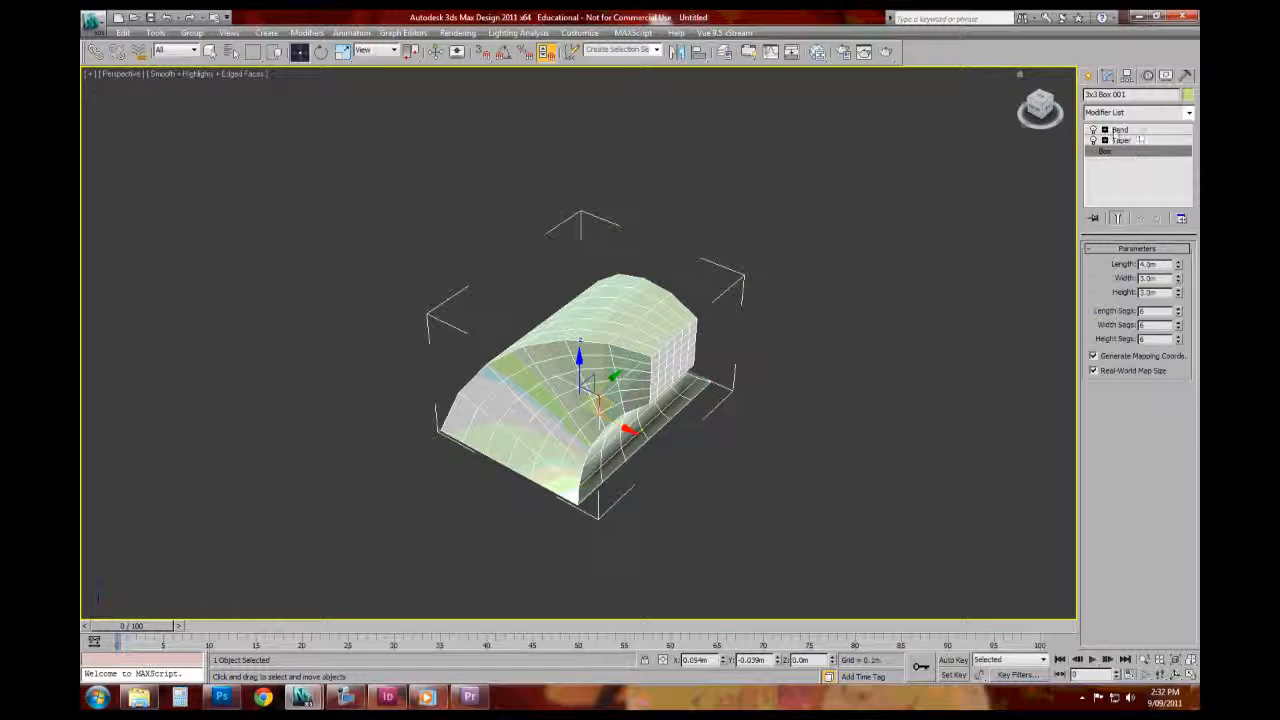
{"action": "mouse_move", "coordinate": [598, 408]}
{"action": "middle_mouse_down", "text": "alt"}
{"action": "mouse_move", "coordinate": [605, 394]}
{"action": "mouse_move", "coordinate": [583, 430]}
{"action": "mouse_move", "coordinate": [614, 409]}
{"action": "middle_mouse_up", "text": "alt"}
{"action": "scroll", "coordinate": [614, 409], "scroll_direction": "up", "scroll_amount": 4}
{"action": "scroll", "coordinate": [613, 397], "scroll_direction": "down", "scroll_amount": 3}
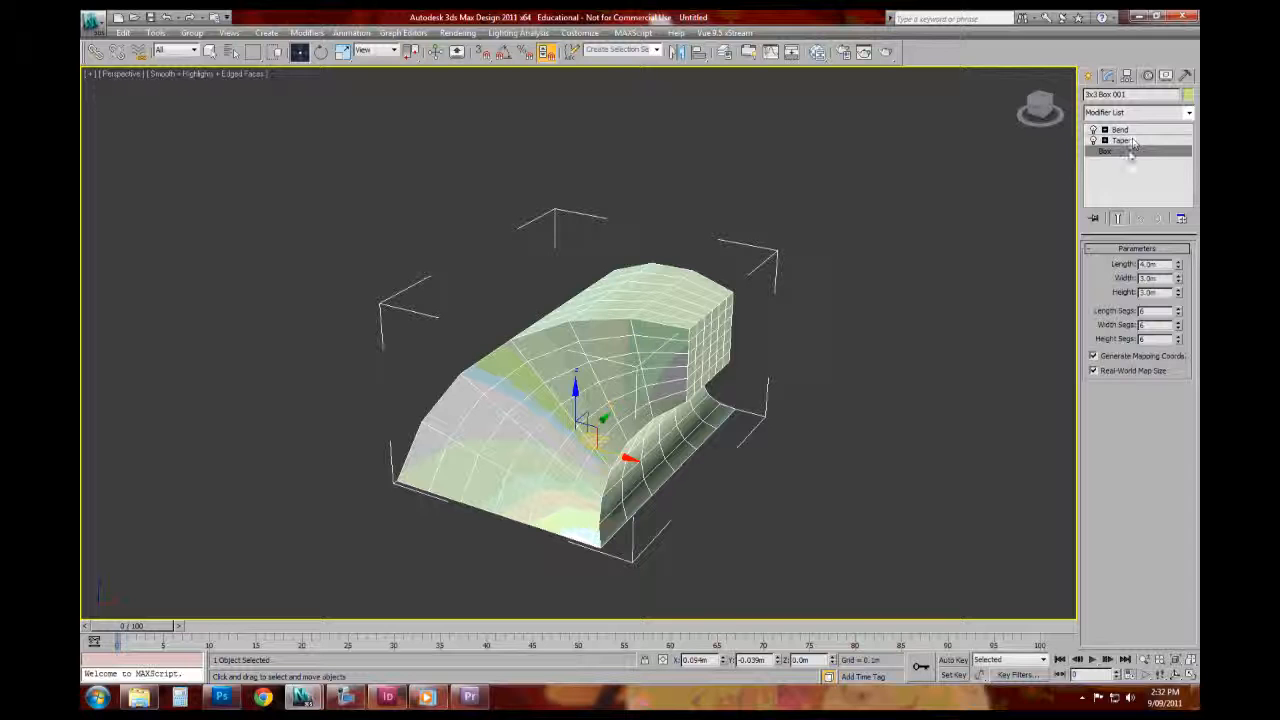
Step: Set the box's length, width and height segments to 1 each
{"action": "left_click_drag", "start_coordinate": [1155, 310], "coordinate": [1079, 310]}
{"action": "type", "text": "1"}
{"action": "key", "text": "Tab"}
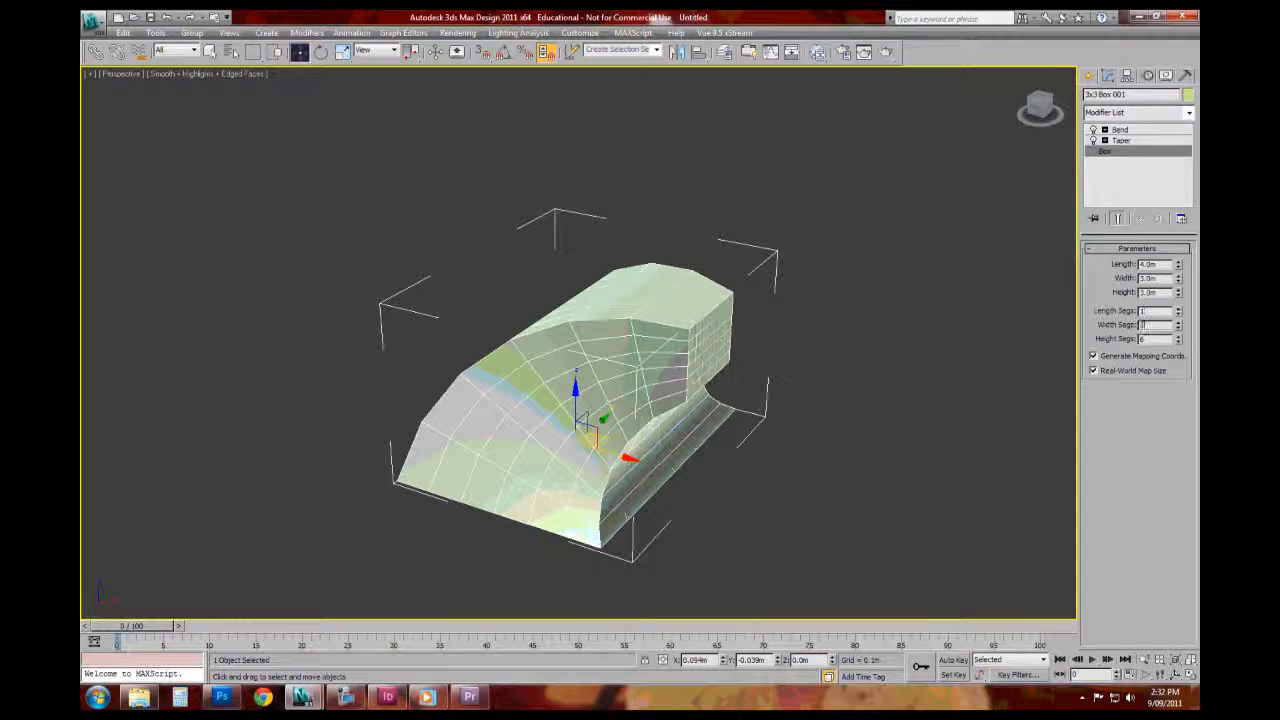
{"action": "type", "text": "1"}
{"action": "key", "text": "Tab"}
{"action": "type", "text": "1"}
{"action": "key", "text": "Return"}
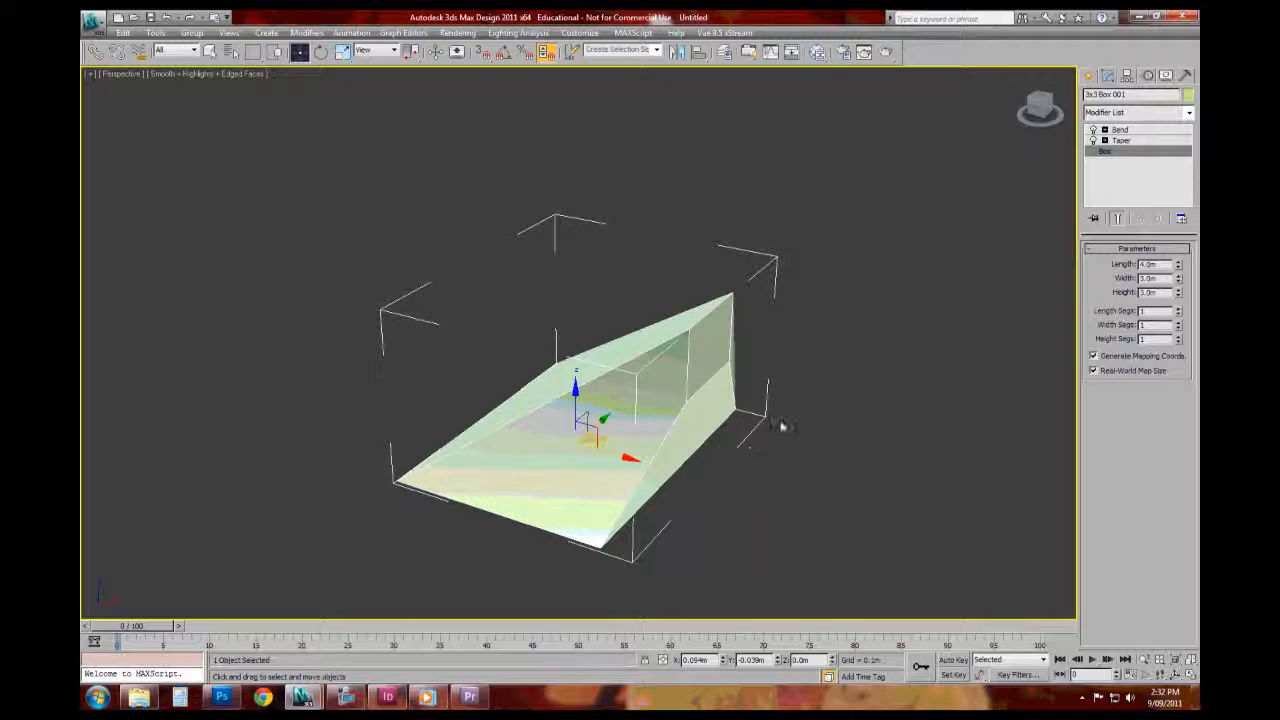
Step: Select the Bend modifier and examine its effect on the single-segment box from several angles
{"action": "middle_click_drag", "start_coordinate": [780, 426], "coordinate": [943, 286], "text": "alt"}
{"action": "left_click", "coordinate": [1147, 132]}
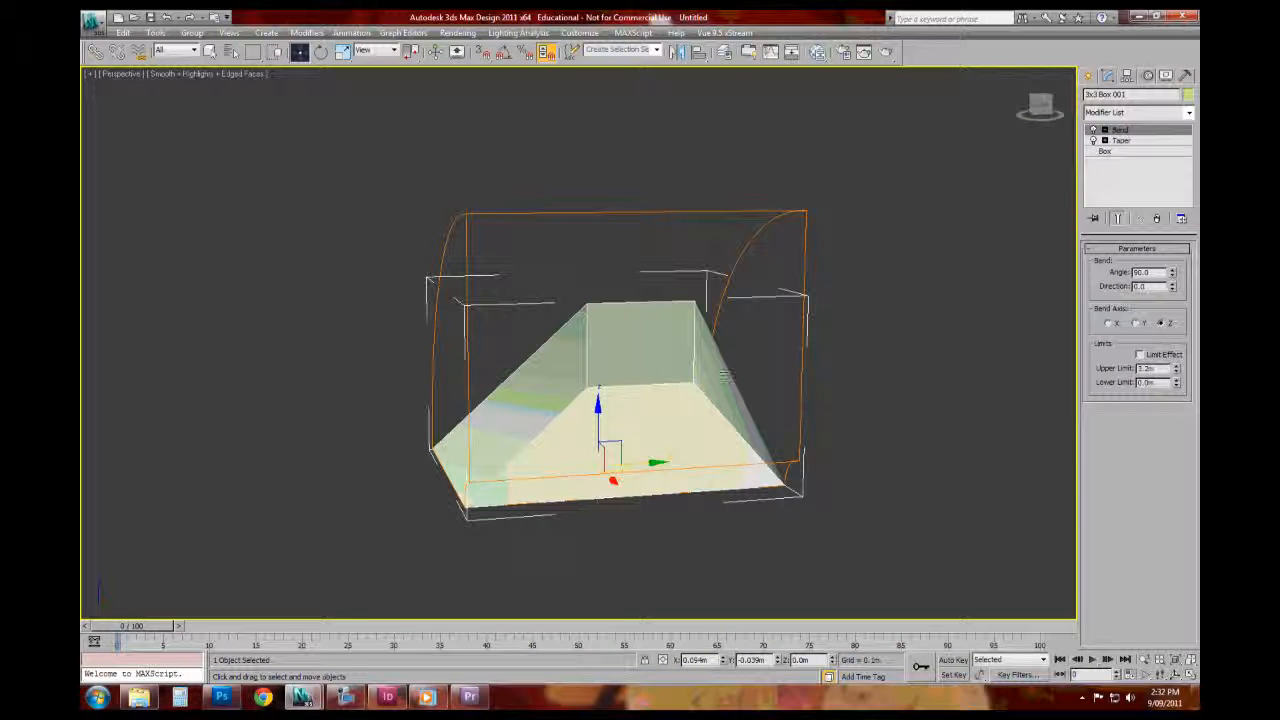
{"action": "middle_click_drag", "start_coordinate": [757, 363], "coordinate": [880, 388], "text": "alt"}
{"action": "middle_click_drag", "start_coordinate": [691, 440], "coordinate": [620, 493], "text": "alt"}
Step: Return to the base Box parameters and raise the length segments to 7 and the width segments to 11
{"action": "left_click", "coordinate": [1105, 151]}
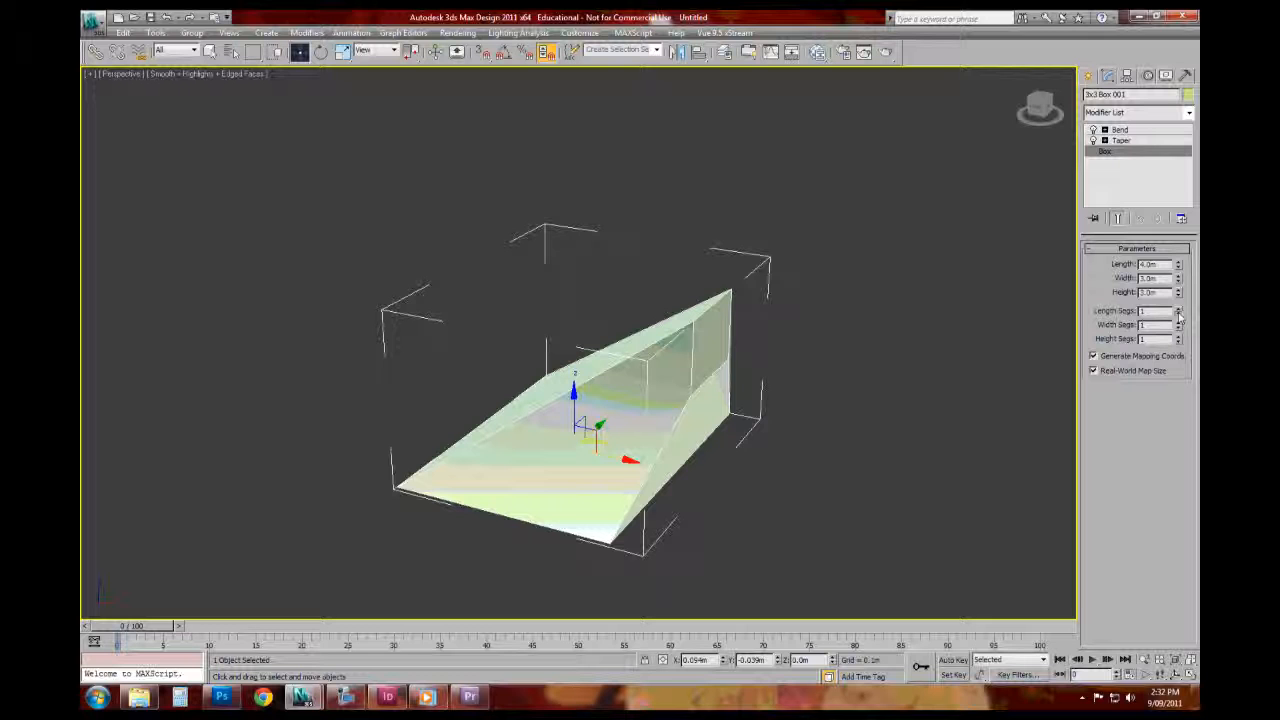
{"action": "left_click", "coordinate": [1178, 309]}
{"action": "left_click", "coordinate": [1178, 309]}
{"action": "left_click", "coordinate": [1178, 309]}
{"action": "left_click", "coordinate": [1178, 309]}
{"action": "left_click", "coordinate": [1178, 309]}
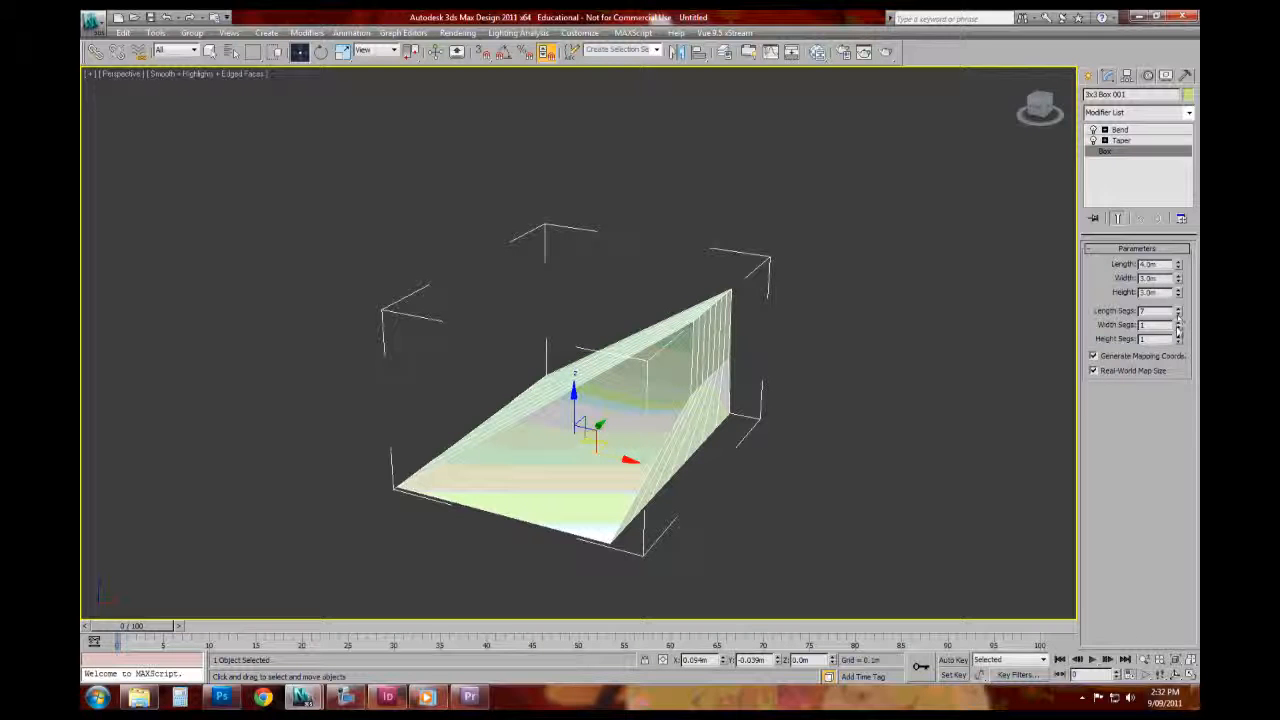
{"action": "left_click", "coordinate": [1178, 327]}
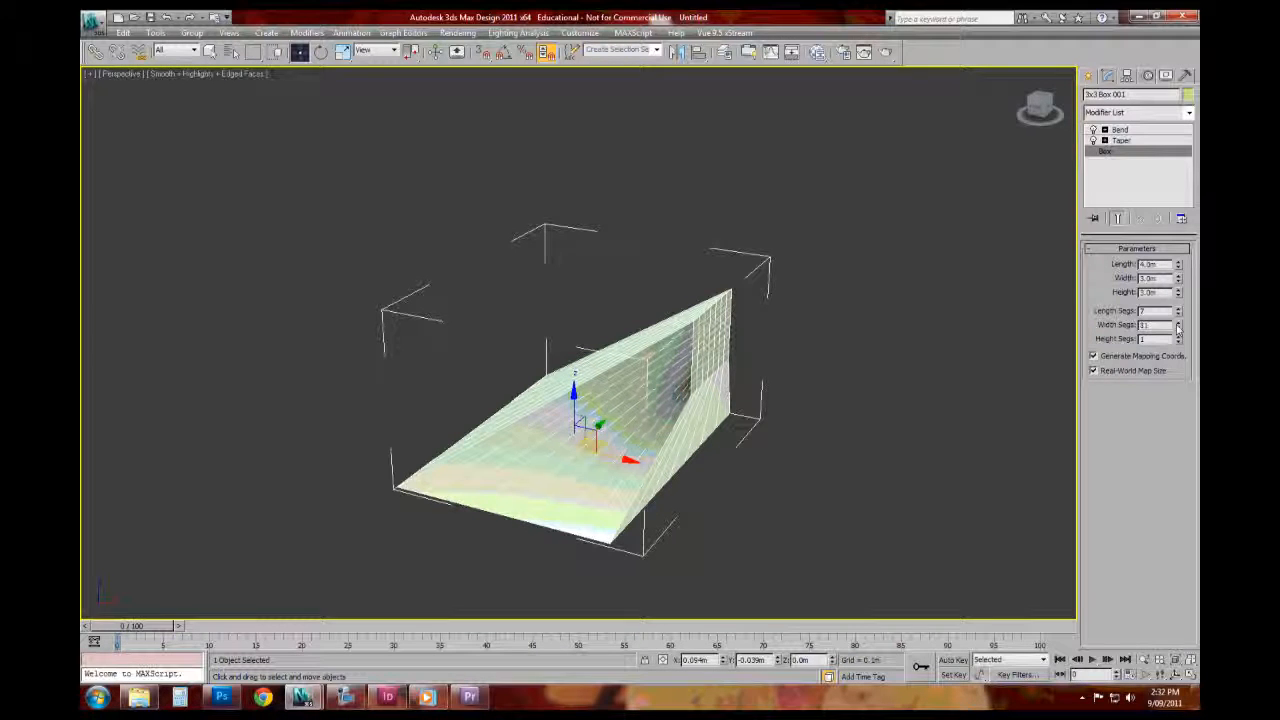
Step: Raise the box's height segments gradually to 28
{"action": "left_click", "coordinate": [1178, 336]}
{"action": "left_click", "coordinate": [1178, 336]}
{"action": "left_click", "coordinate": [1178, 336]}
{"action": "left_click", "coordinate": [1178, 337]}
{"action": "left_click", "coordinate": [1178, 338]}
{"action": "left_click", "coordinate": [1178, 338]}
{"action": "left_click", "coordinate": [1178, 338]}
{"action": "left_click", "coordinate": [1178, 338]}
{"action": "left_click", "coordinate": [1178, 338]}
{"action": "left_click", "coordinate": [1178, 338]}
{"action": "left_click", "coordinate": [1178, 338]}
{"action": "left_click", "coordinate": [1178, 338]}
{"action": "left_click", "coordinate": [1178, 338]}
{"action": "left_click", "coordinate": [1178, 338]}
{"action": "left_click", "coordinate": [1178, 338]}
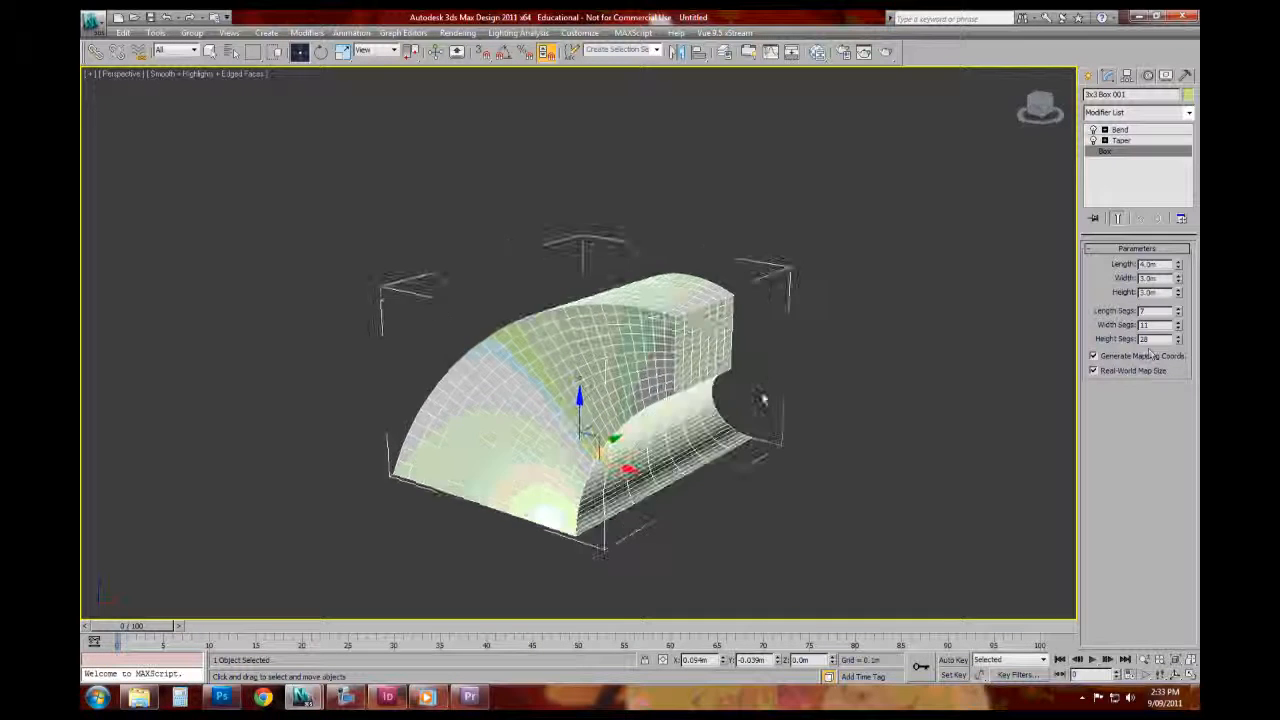
Step: Lower the box's height segments gradually to 7 and slightly below while watching the bent side up close
{"action": "scroll", "coordinate": [574, 363], "scroll_direction": "up", "scroll_amount": 6}
{"action": "scroll", "coordinate": [574, 363], "scroll_direction": "up", "scroll_amount": 4}
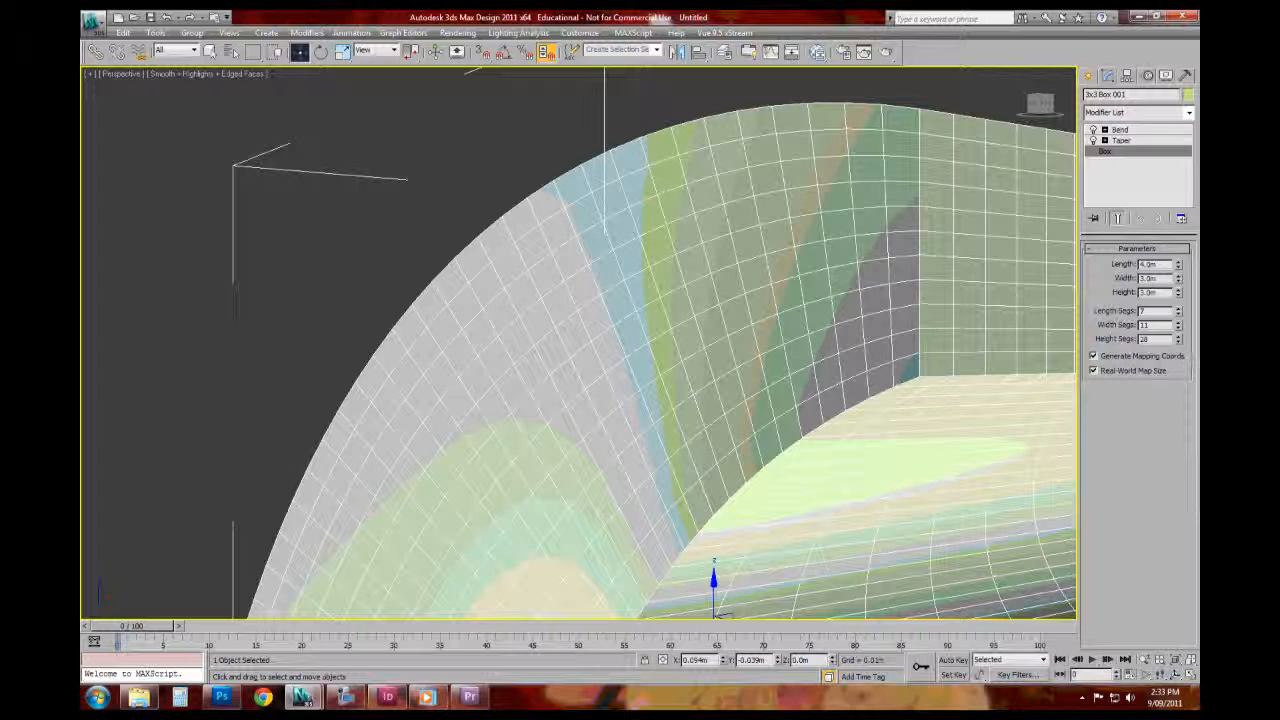
{"action": "left_click", "coordinate": [1179, 342]}
{"action": "left_click", "coordinate": [1179, 342]}
{"action": "left_click", "coordinate": [1179, 342]}
{"action": "left_click", "coordinate": [1179, 342]}
{"action": "left_click", "coordinate": [1179, 342]}
{"action": "left_click", "coordinate": [1179, 342]}
{"action": "left_click", "coordinate": [1179, 342]}
{"action": "left_click", "coordinate": [1179, 342]}
{"action": "left_click", "coordinate": [1179, 342]}
{"action": "left_click", "coordinate": [1179, 342]}
{"action": "left_click", "coordinate": [1179, 342]}
{"action": "left_click", "coordinate": [1179, 342]}
{"action": "left_click", "coordinate": [1179, 342]}
{"action": "left_click", "coordinate": [1179, 342]}
{"action": "left_click", "coordinate": [1179, 342]}
{"action": "left_click", "coordinate": [1179, 342]}
{"action": "left_click", "coordinate": [1179, 342]}
{"action": "left_click", "coordinate": [1179, 342]}
{"action": "left_click", "coordinate": [1179, 342]}
{"action": "left_click", "coordinate": [1179, 342]}
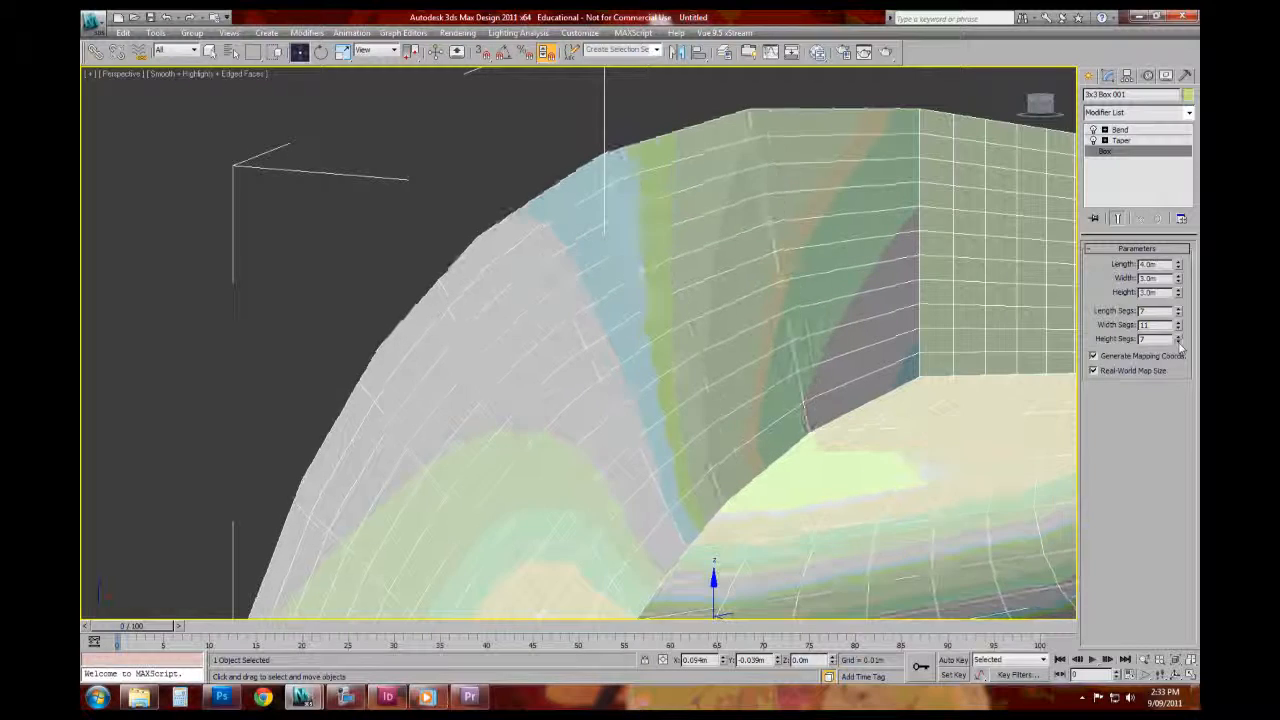
{"action": "left_click", "coordinate": [1179, 342]}
{"action": "left_click", "coordinate": [1179, 342]}
{"action": "left_click", "coordinate": [1179, 342]}
Step: Set the box's height segments to 12 and inspect the smoothness of the bend
{"action": "left_click", "coordinate": [1179, 337]}
{"action": "left_click", "coordinate": [1179, 337]}
{"action": "left_click", "coordinate": [1179, 337]}
{"action": "left_click", "coordinate": [1179, 337]}
{"action": "left_click", "coordinate": [1179, 337]}
{"action": "left_click", "coordinate": [1179, 337]}
{"action": "middle_click_drag", "start_coordinate": [747, 354], "coordinate": [846, 413], "text": "alt"}
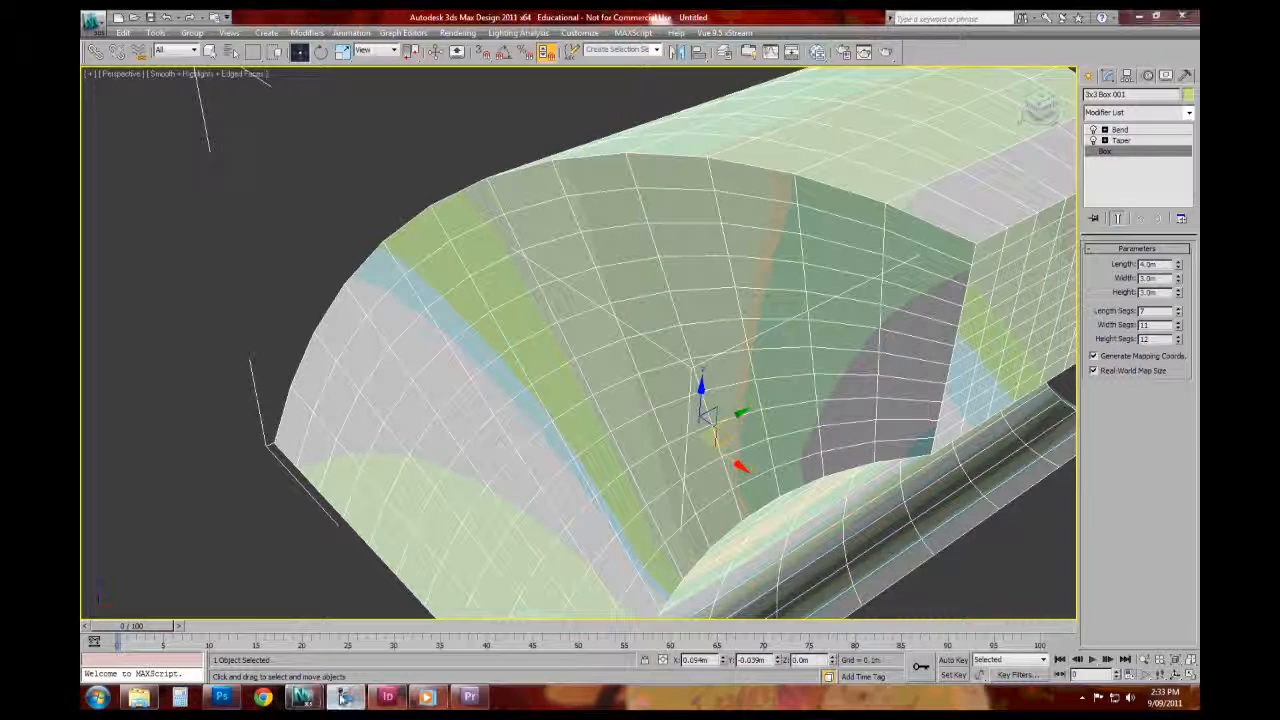